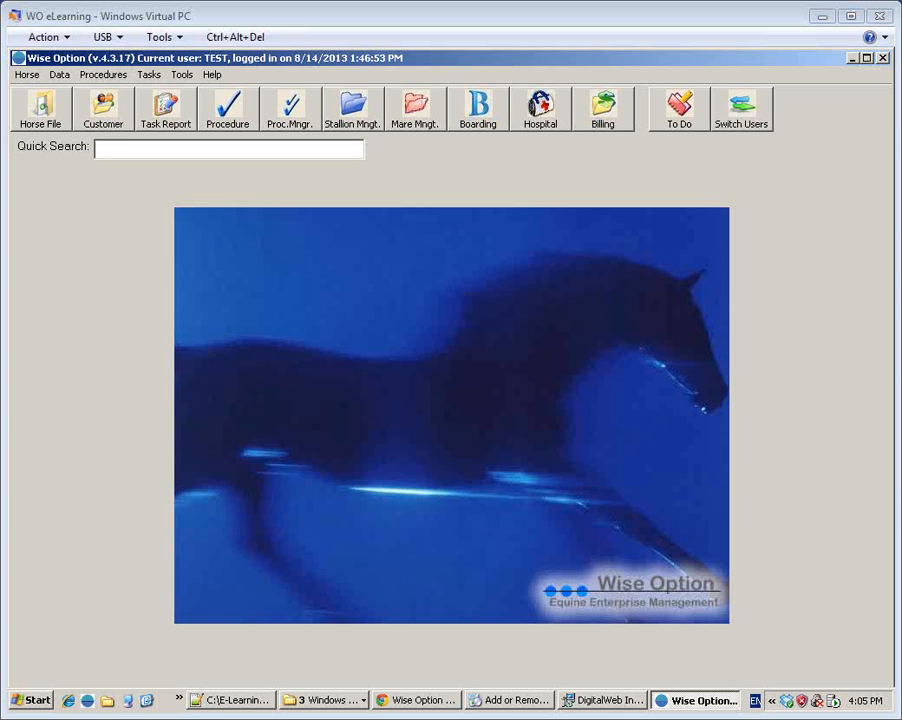
# - Open the Billing / Statements check-list, review its sequence of billing modules, and close it
pyautogui.click(603, 127)
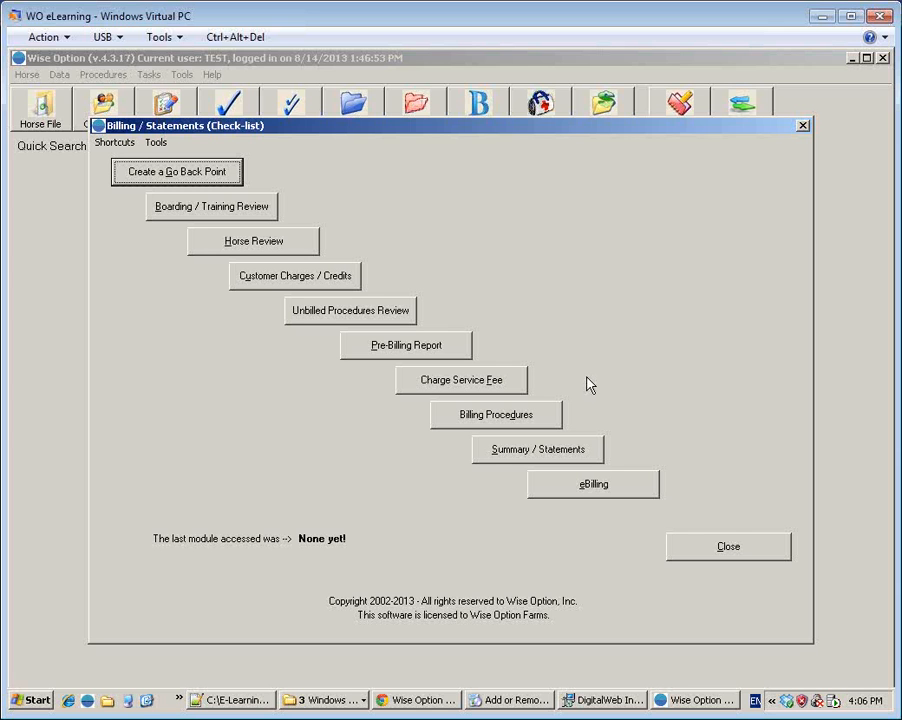
pyautogui.press('Escape')
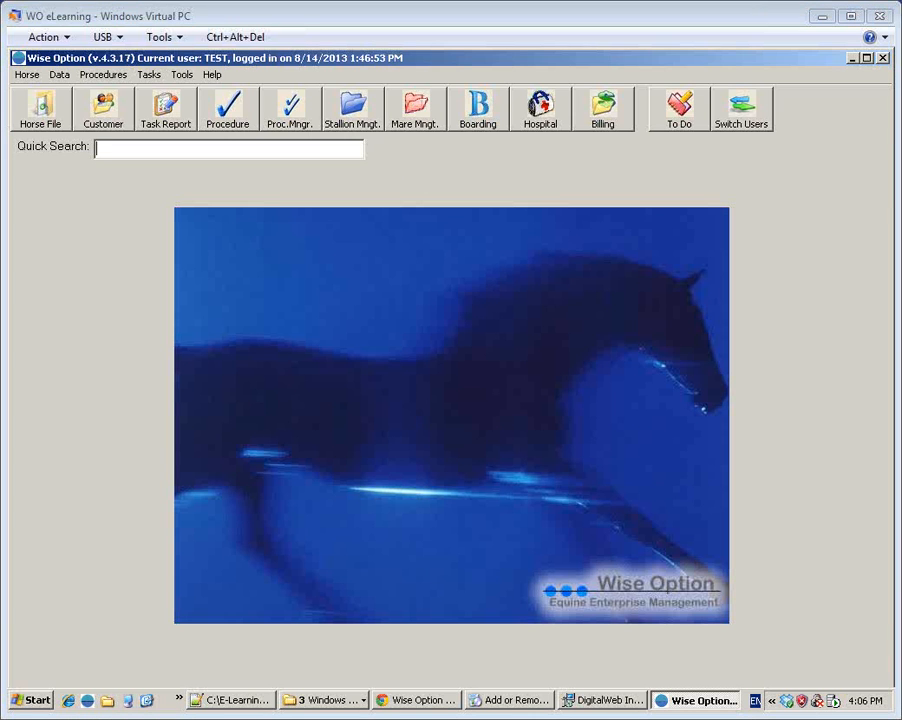
# - Start a new procedure entry, clear its Done mark, and move its date forward to 8/18/2013
pyautogui.click(240, 126)
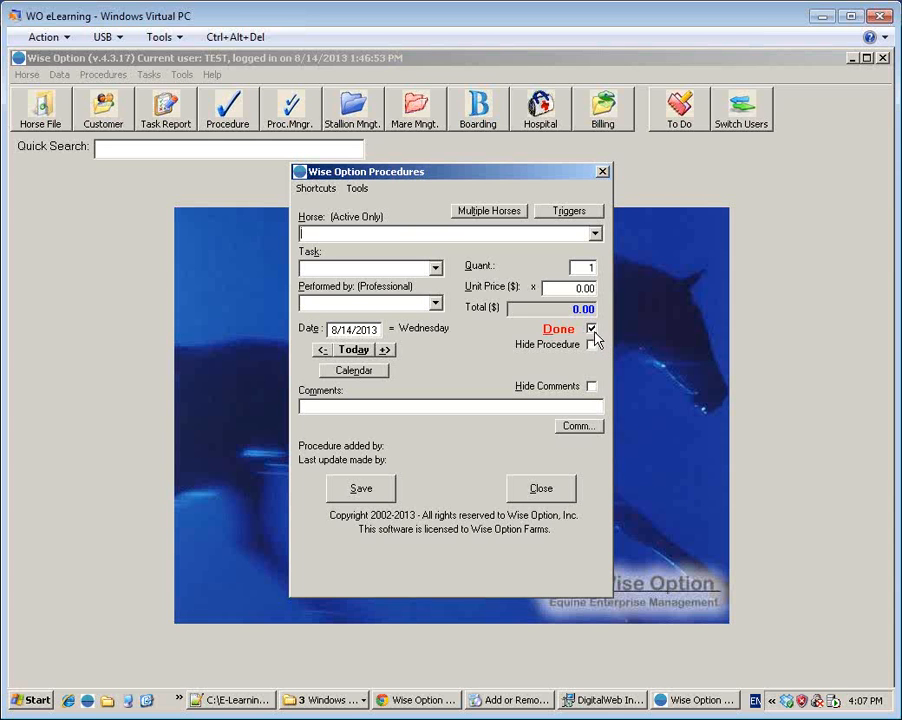
pyautogui.click(591, 329)
pyautogui.click(387, 350)
pyautogui.click(387, 350)
pyautogui.click(387, 350)
pyautogui.click(387, 350)
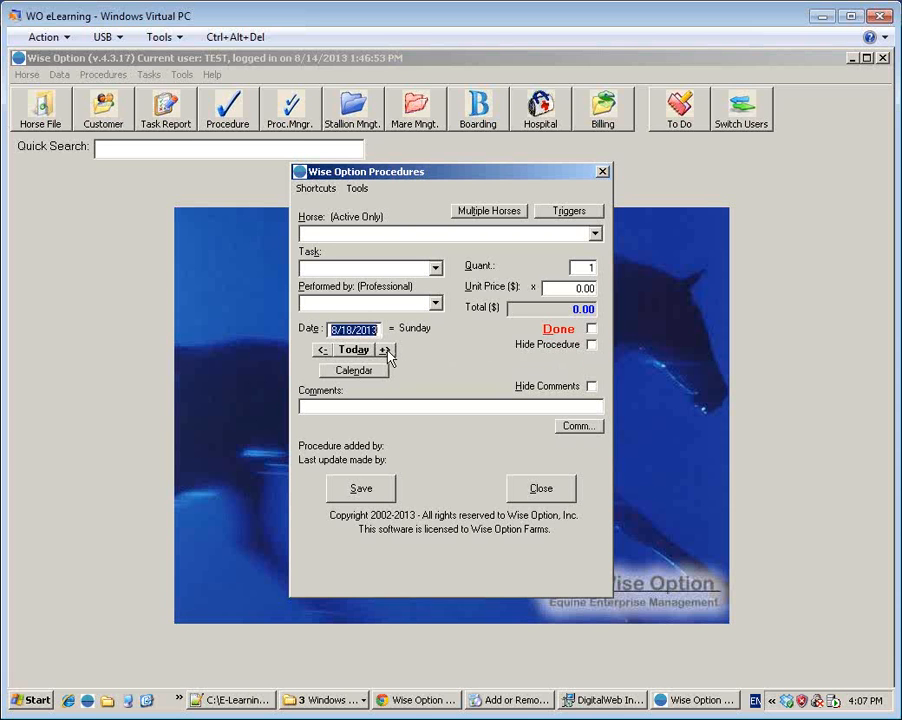
# - Reset the procedure date to today, mark it Done again, and close the form without saving
pyautogui.click(353, 349)
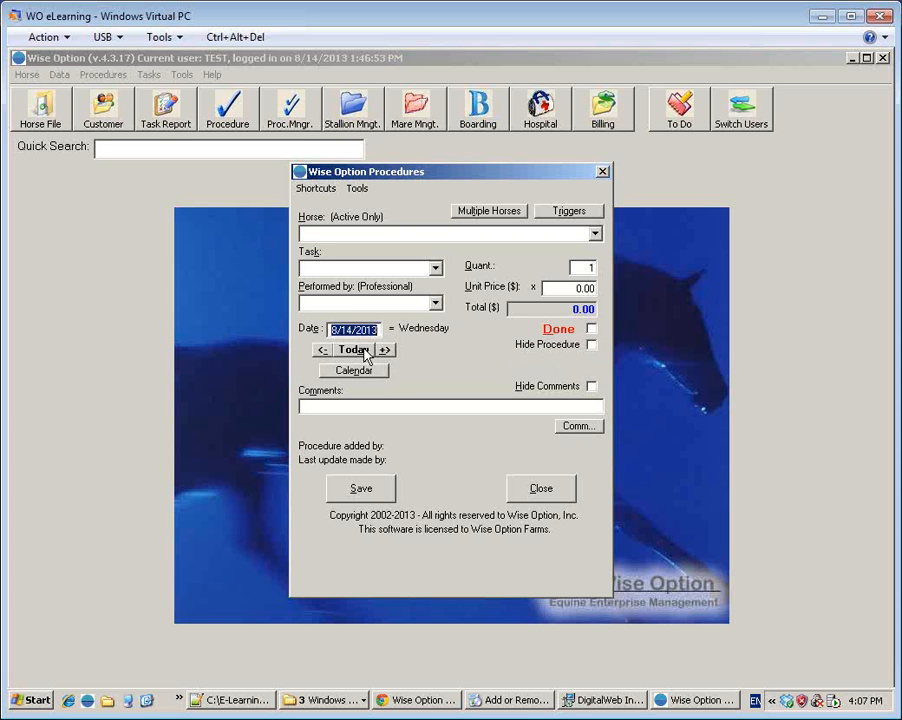
pyautogui.click(591, 330)
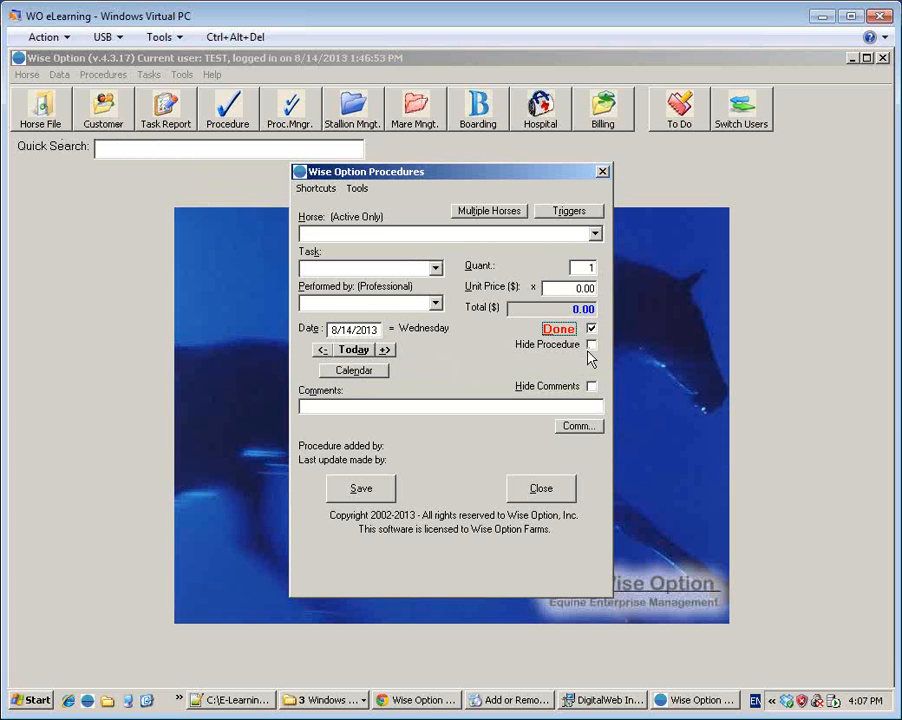
pyautogui.moveTo(590, 357)
pyautogui.click(538, 486)
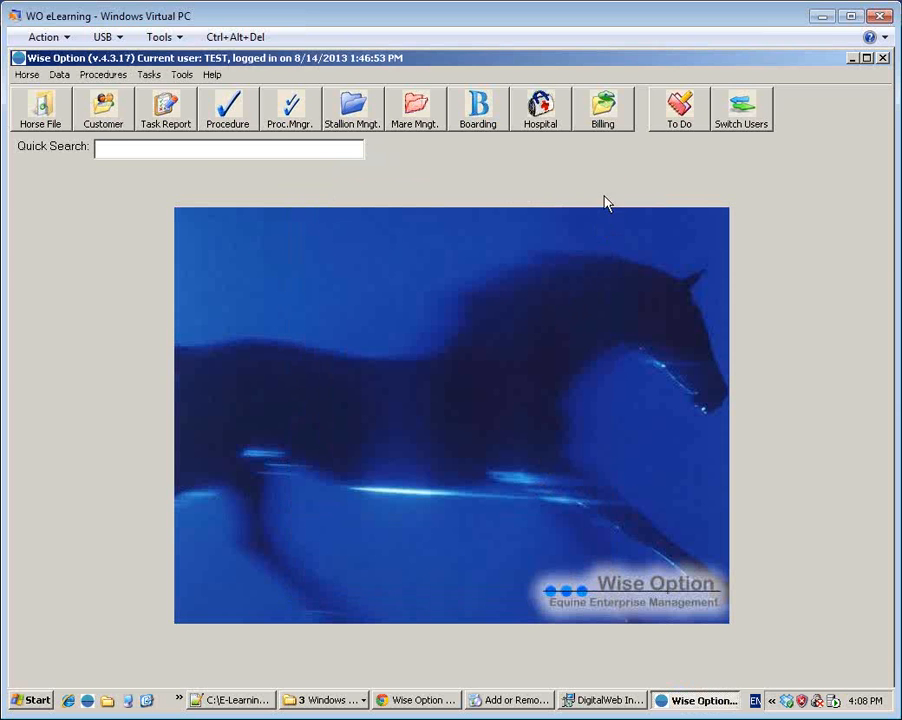
# - Review the Billing Procedures options for all horses from the billing check-list, then return to the main screen
pyautogui.click(613, 119)
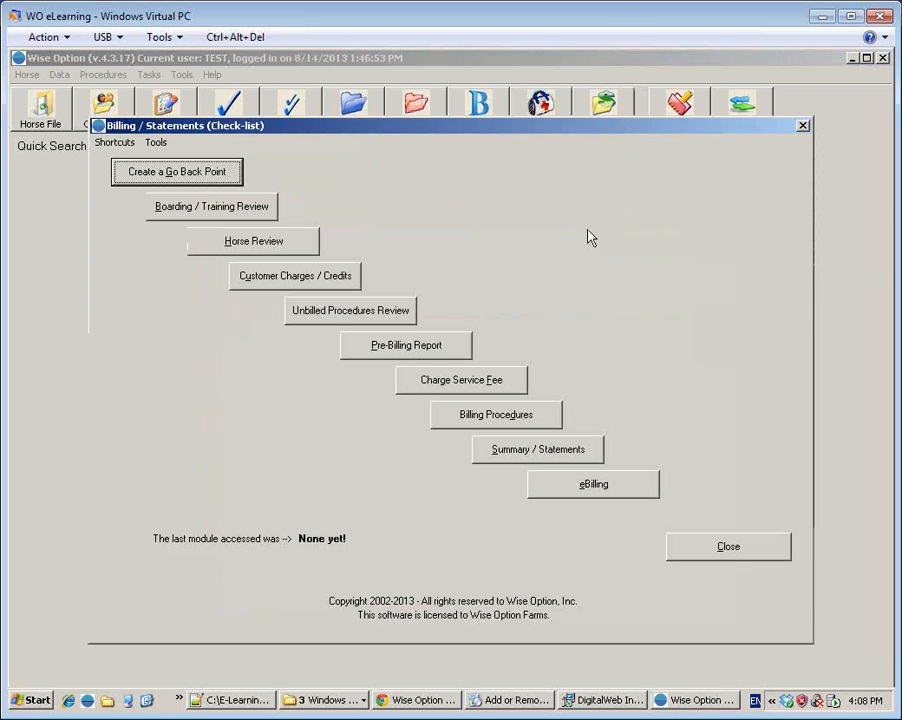
pyautogui.click(502, 424)
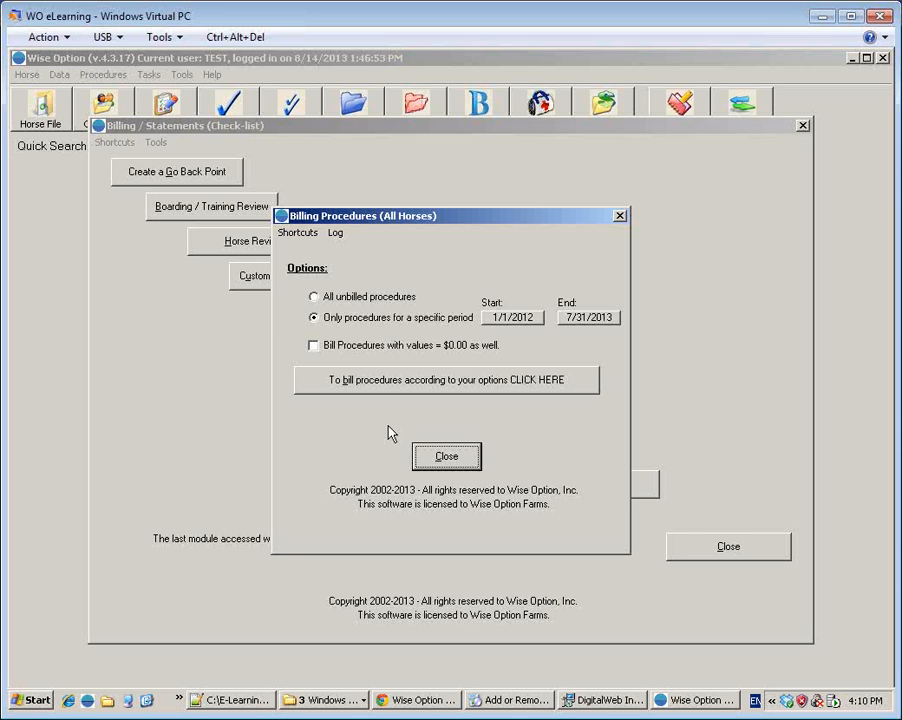
pyautogui.click(416, 462)
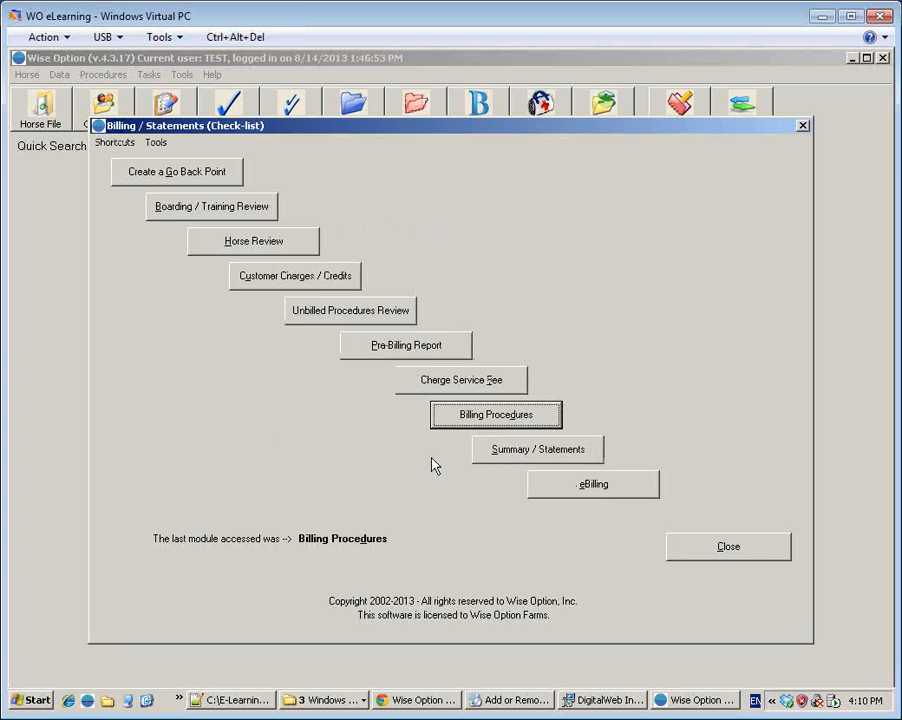
pyautogui.press('Escape')
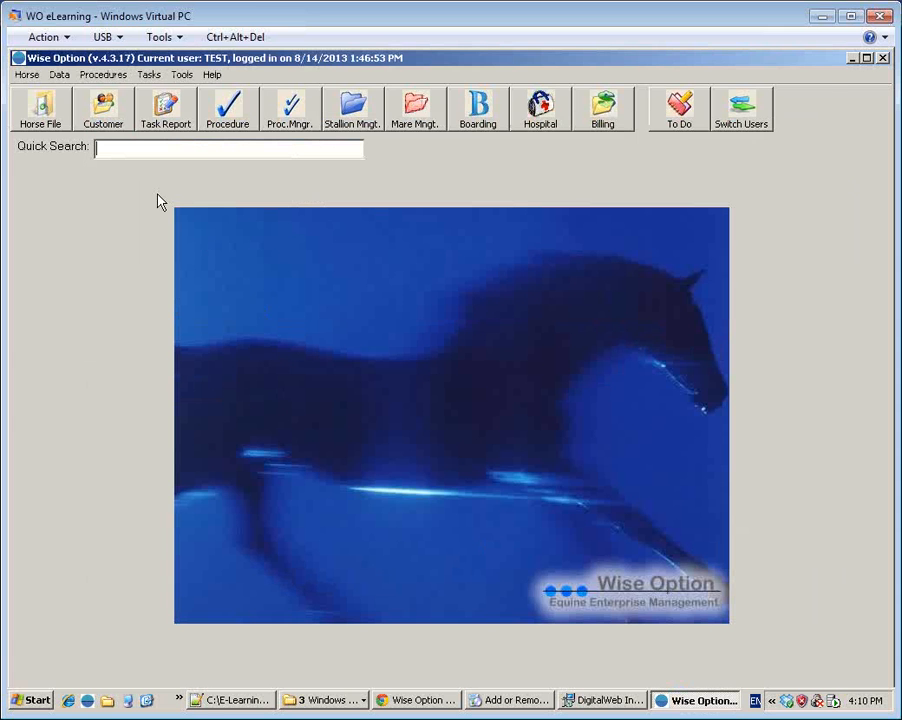
# - Open the account of the fourth customer in the list and show its records for all dates
pyautogui.click(126, 122)
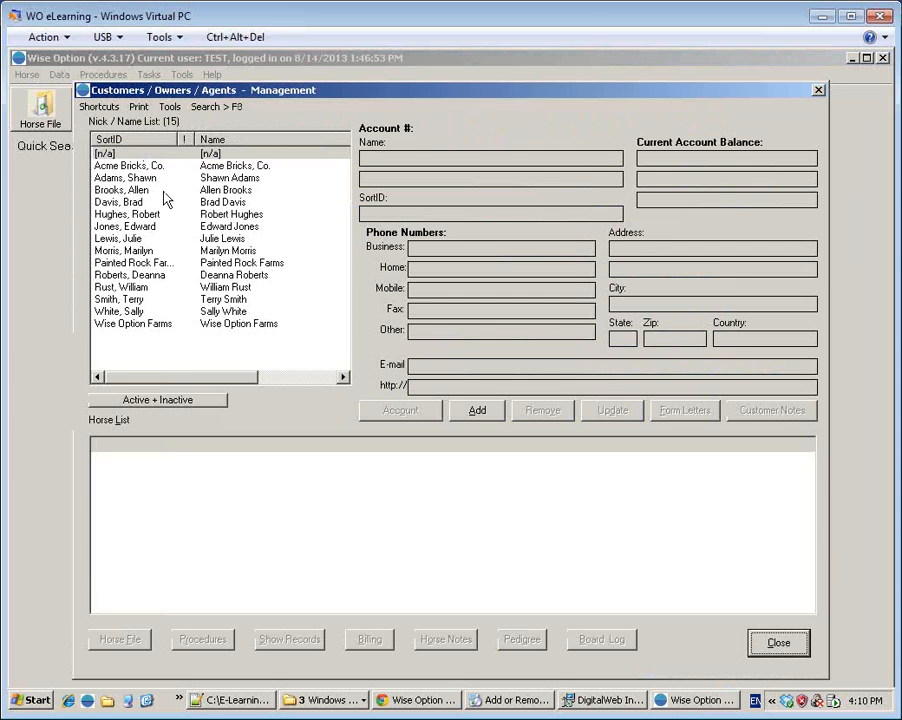
pyautogui.click(143, 191)
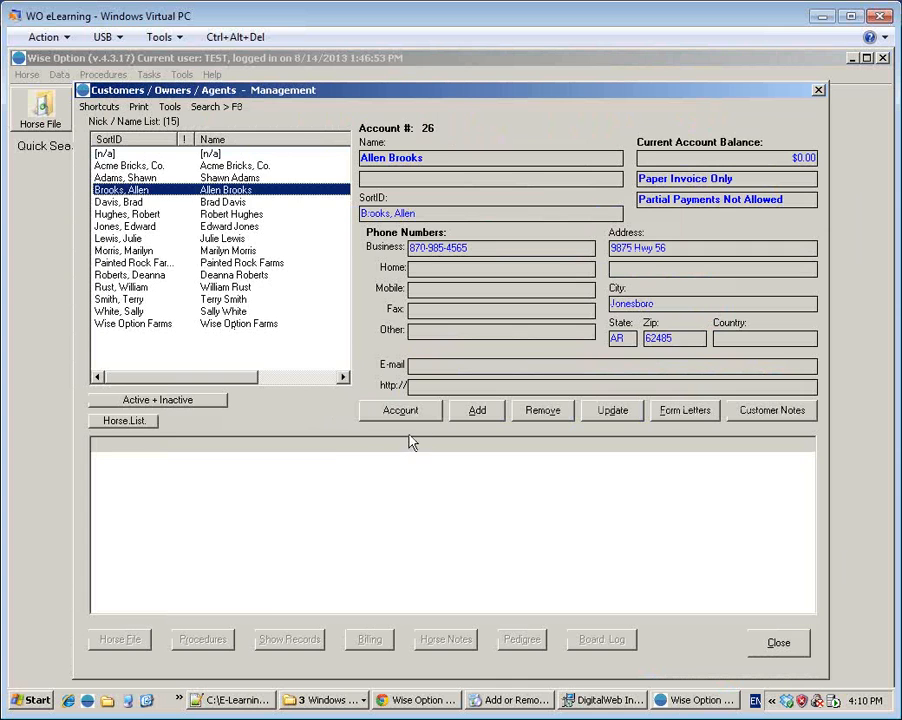
pyautogui.click(432, 414)
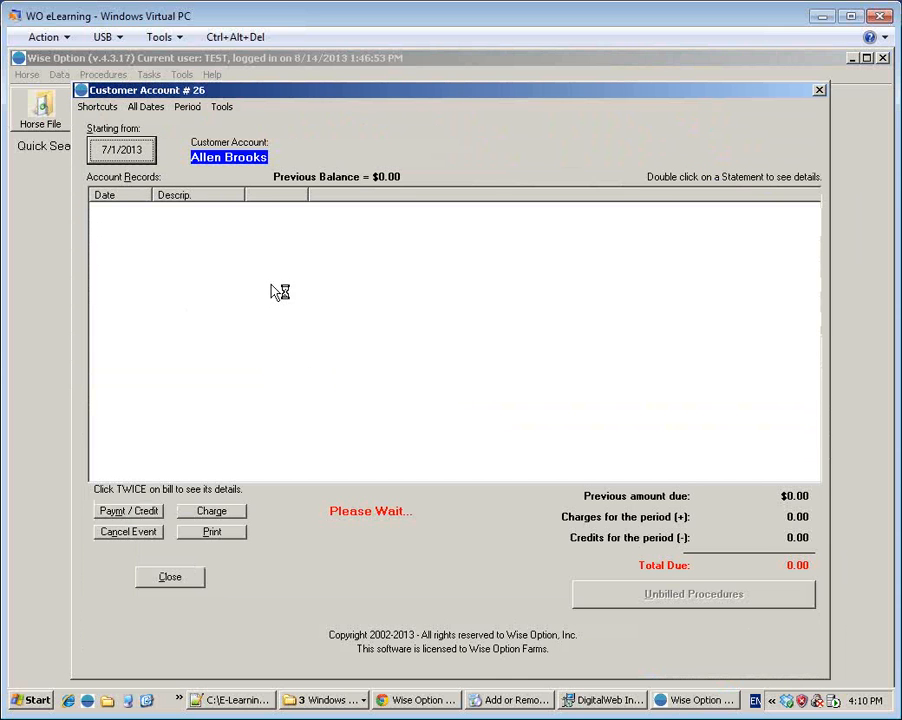
pyautogui.click(150, 107)
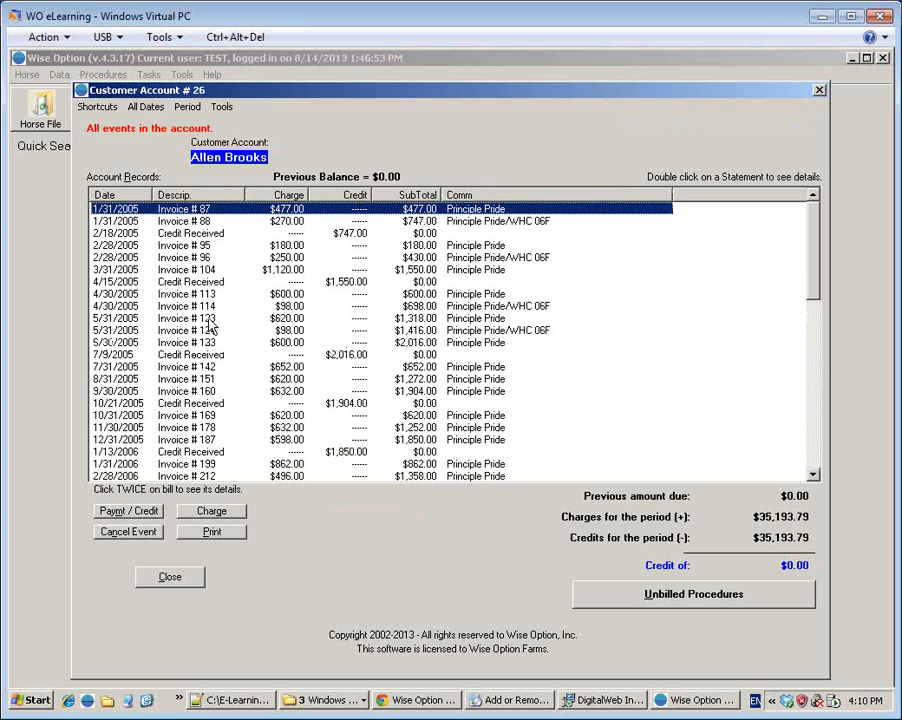
# - View the billing detail of the 5/31/2005 invoice for Principle Pride, then close the customer's account and the customer list
pyautogui.click(209, 320)
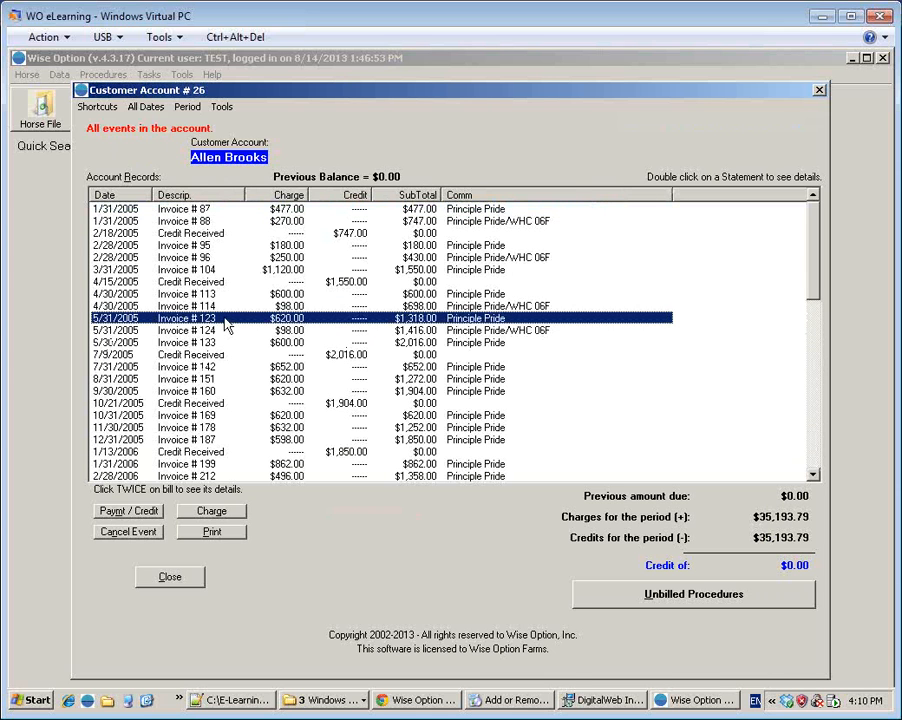
pyautogui.doubleClick(224, 318)
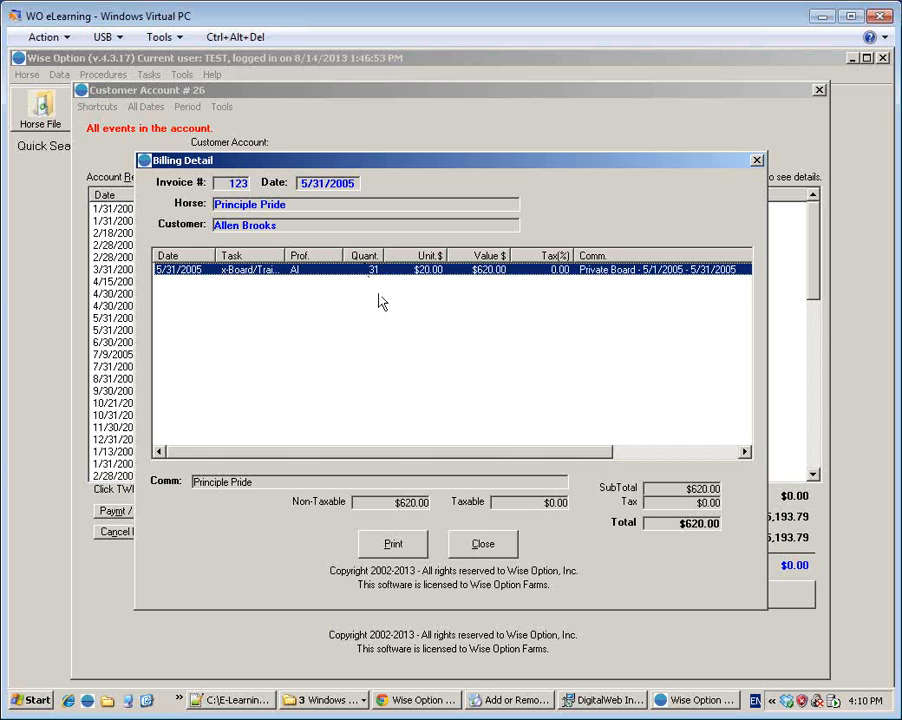
pyautogui.press('Escape')
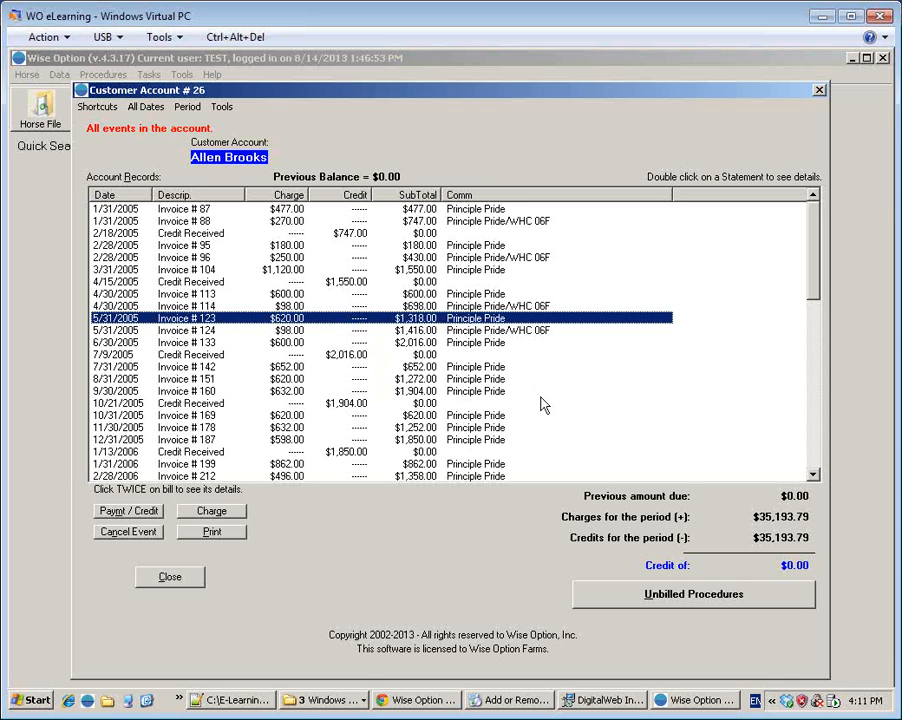
pyautogui.click(518, 330)
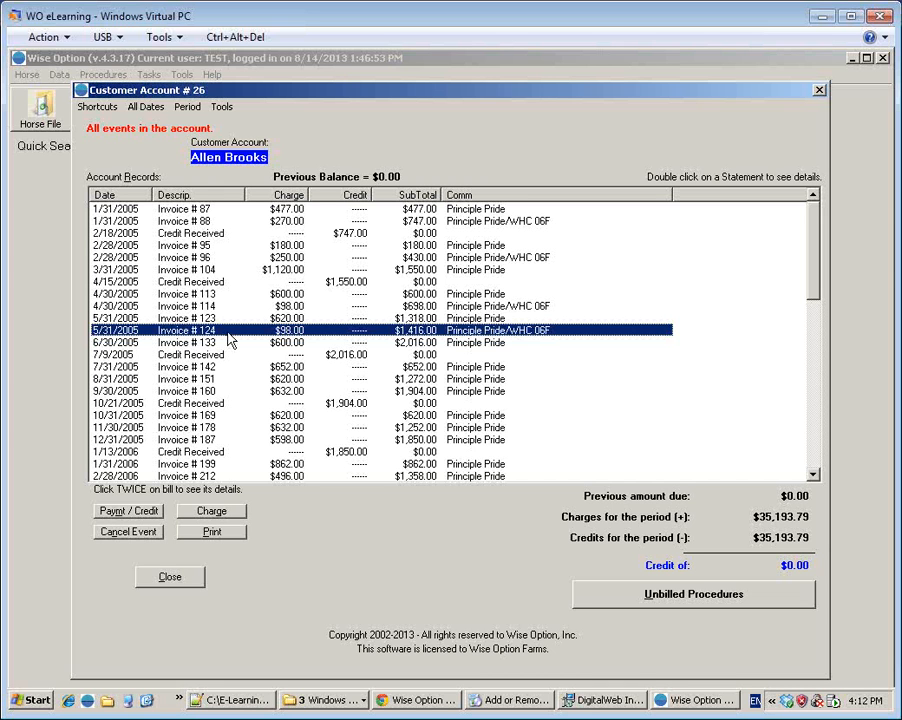
pyautogui.press('Escape')
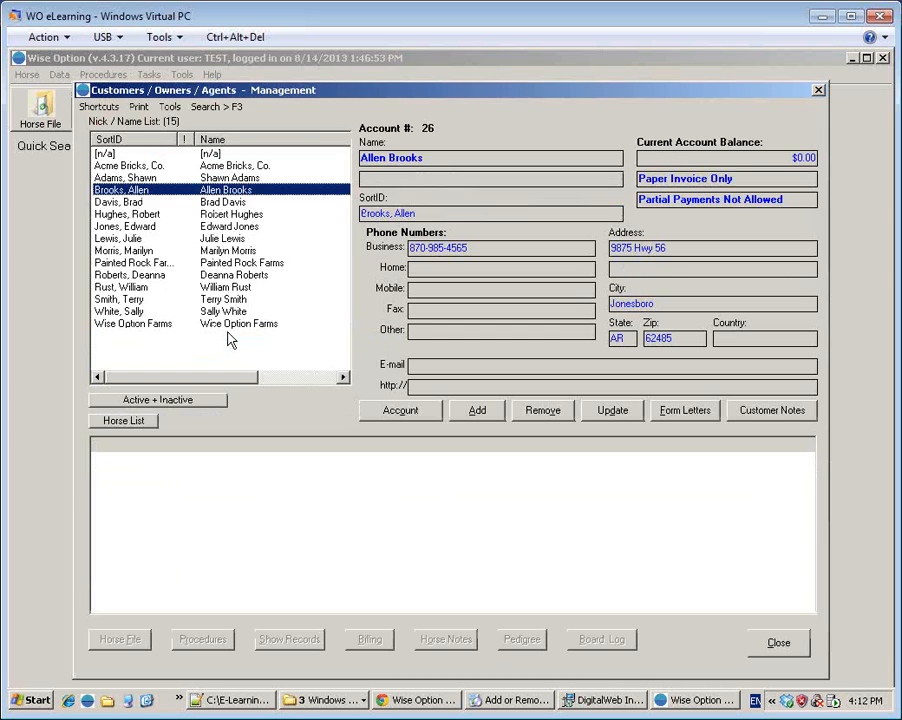
pyautogui.press('Escape')
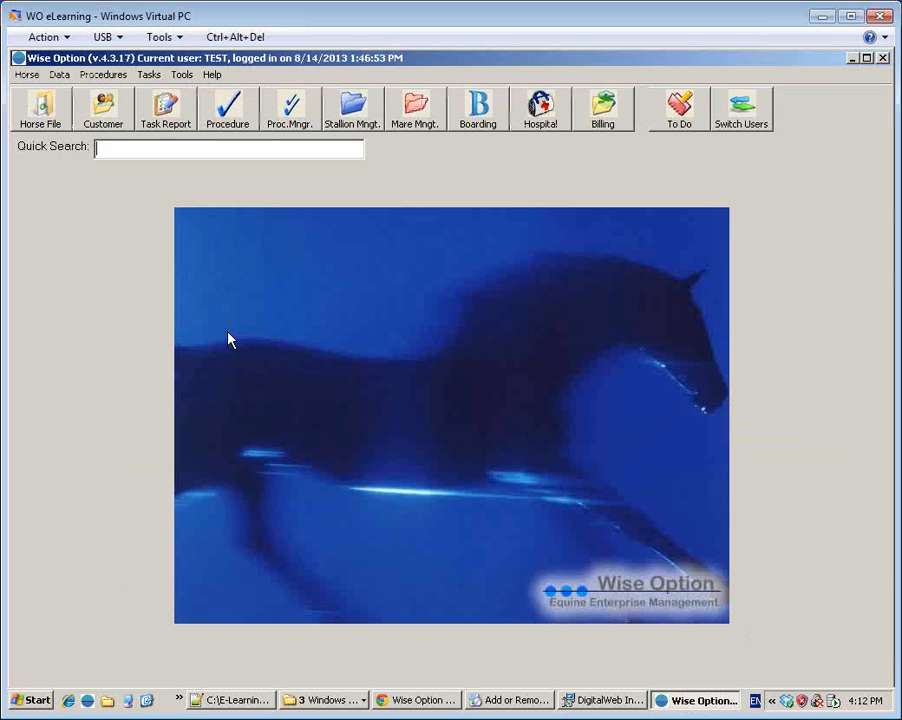
# - Look up horse 7023 in the horse file, view its procedures from the last 90 days, and return to the main screen
pyautogui.click(42, 110)
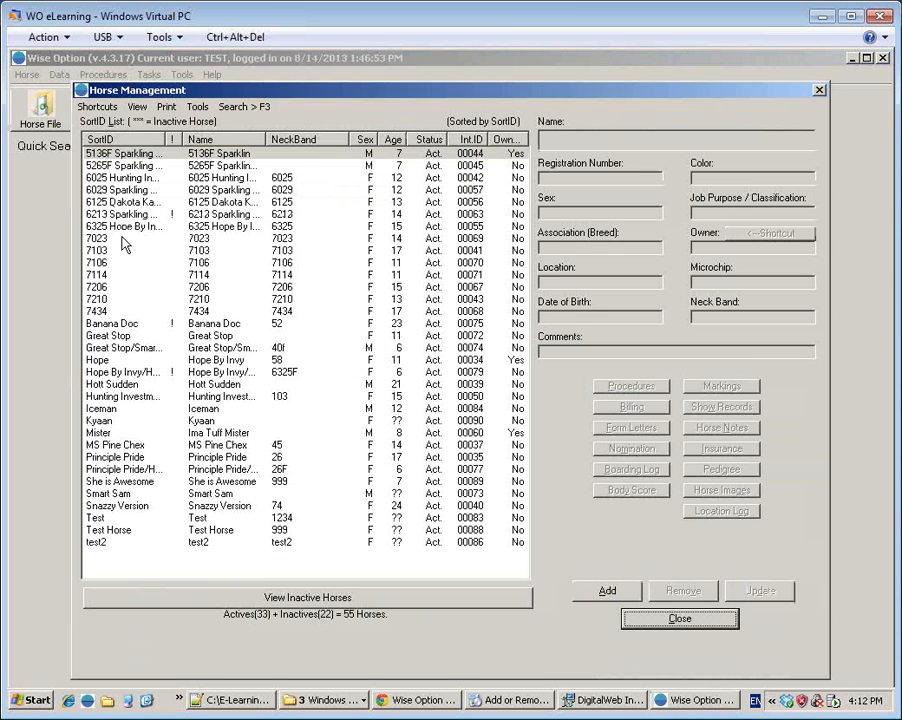
pyautogui.click(117, 240)
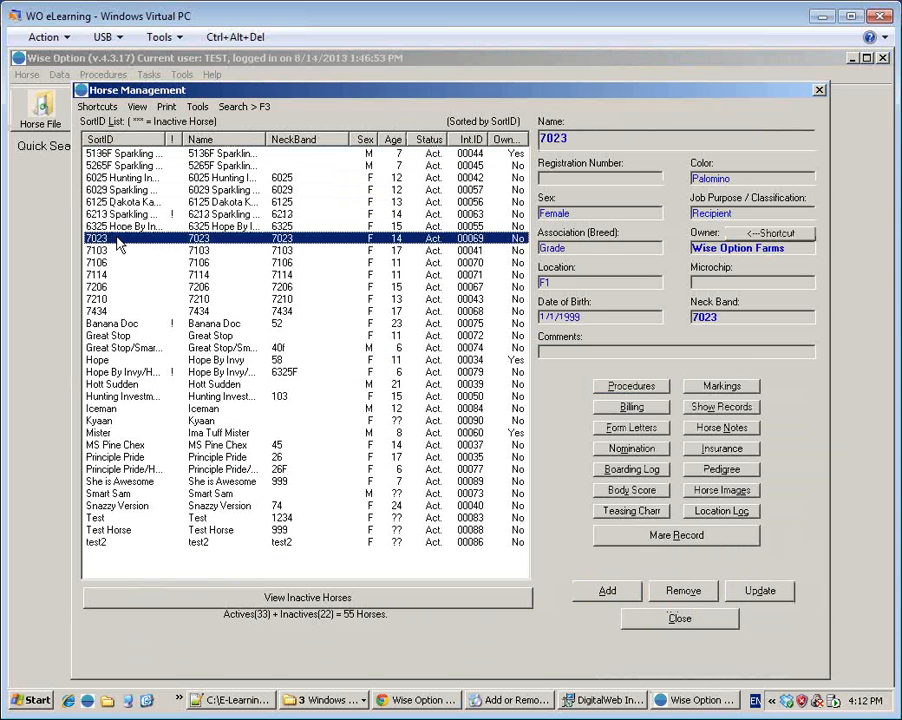
pyautogui.click(643, 388)
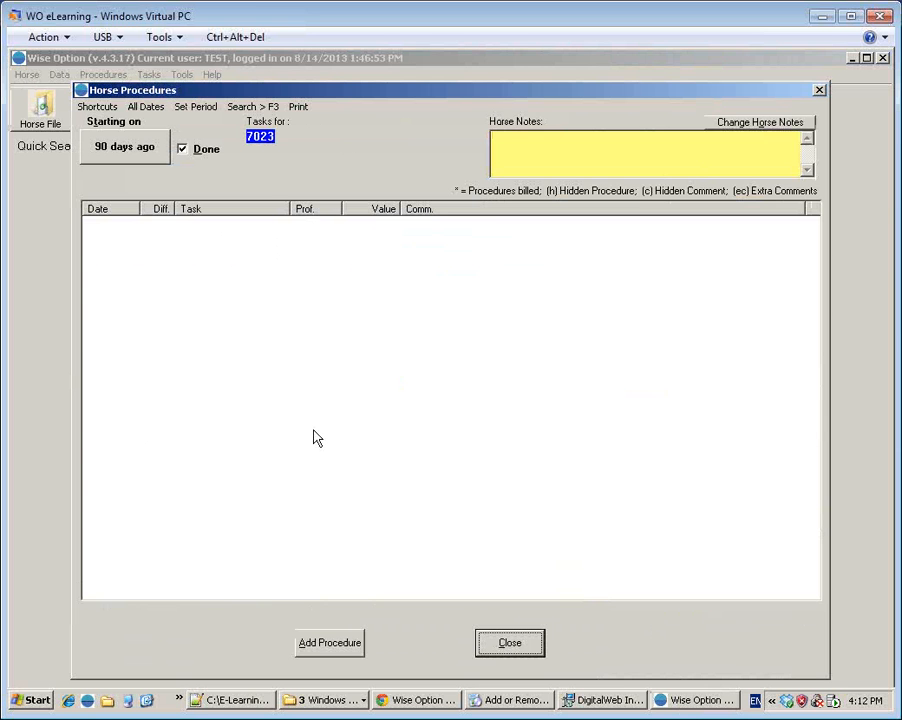
pyautogui.press('Escape')
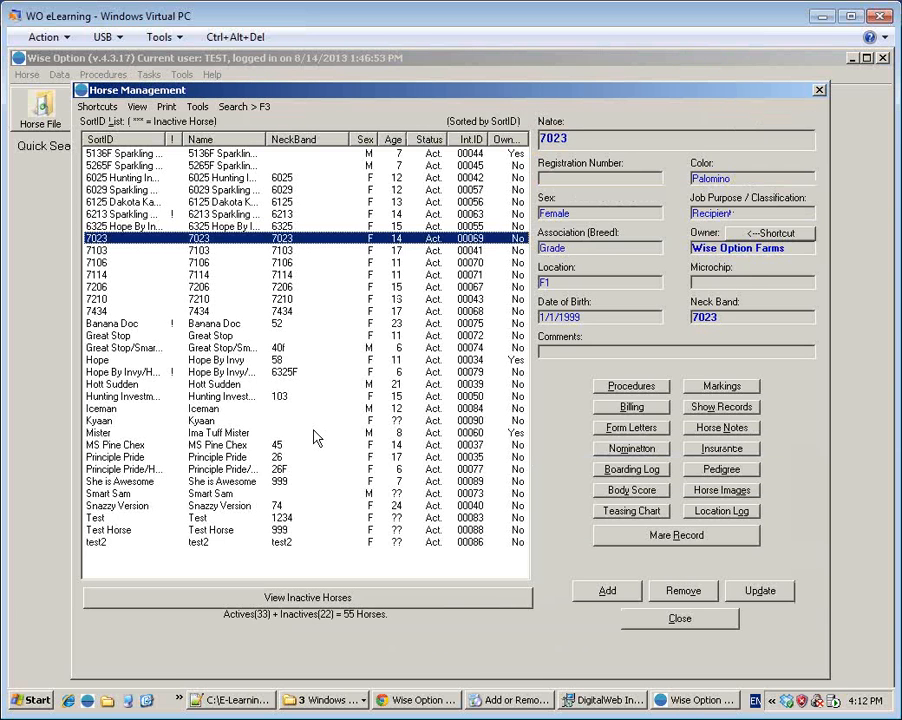
pyautogui.press('Escape')
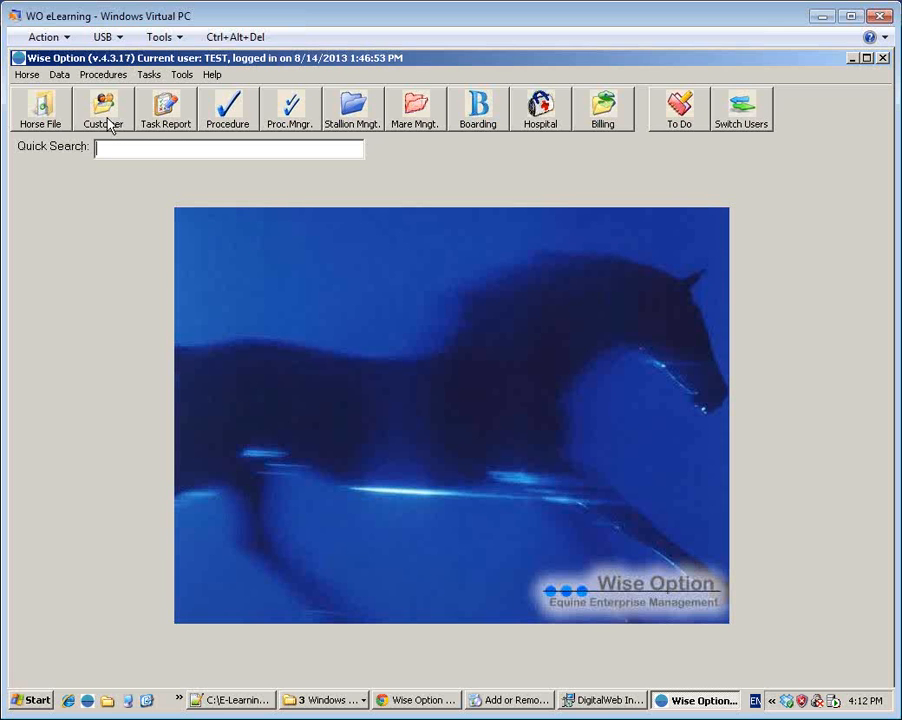
# - Reopen the horse file to check the record details and billing option of horse 7023, then close it
pyautogui.click(57, 131)
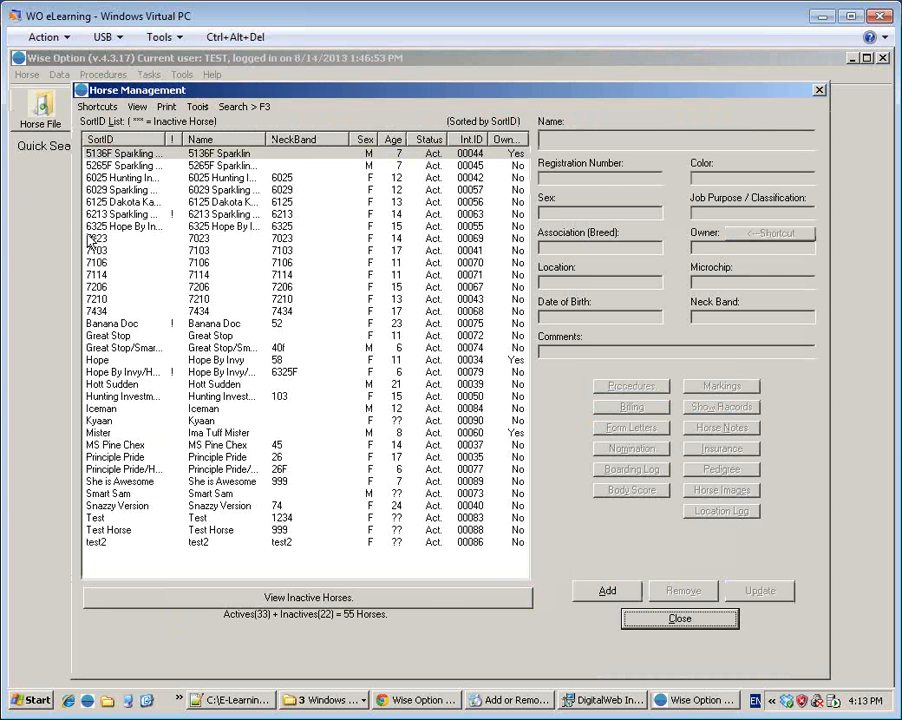
pyautogui.click(94, 240)
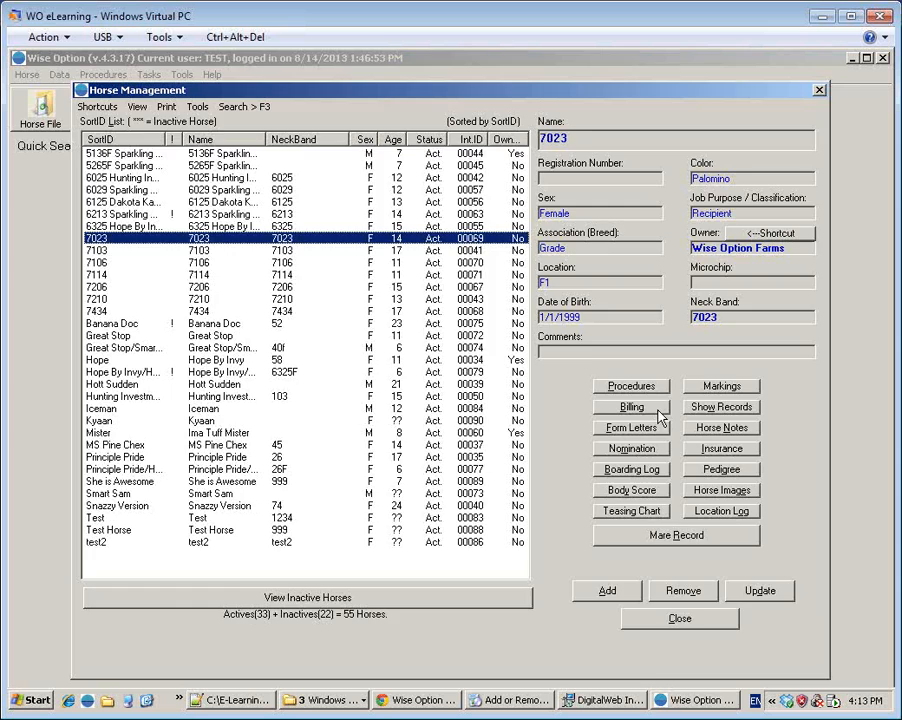
pyautogui.press('Escape')
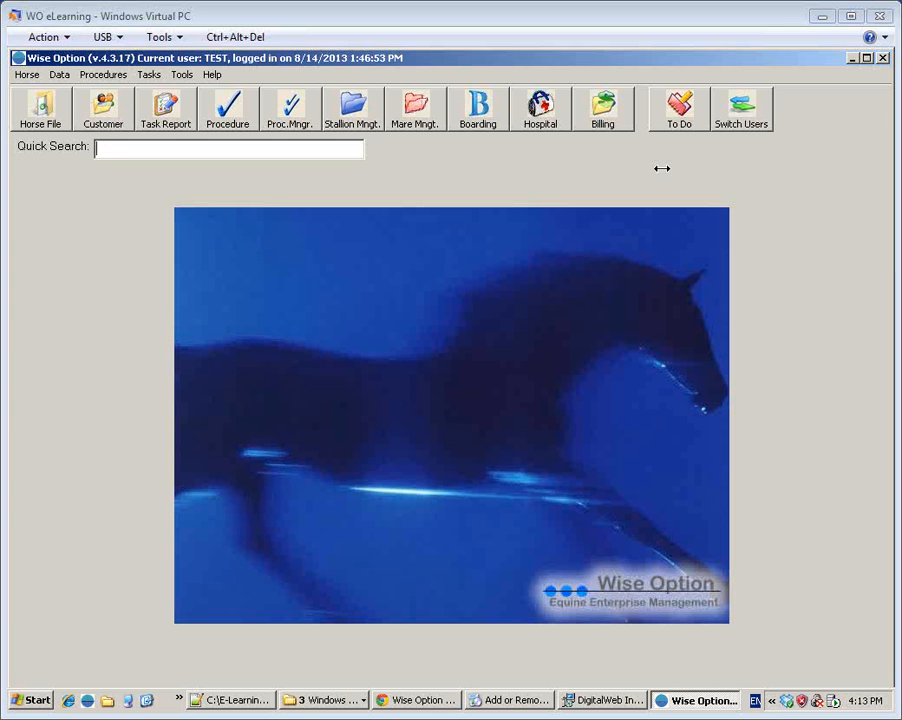
# - Open Boarding & Training Management and examine the entries of the first two boarded horses
pyautogui.click(501, 115)
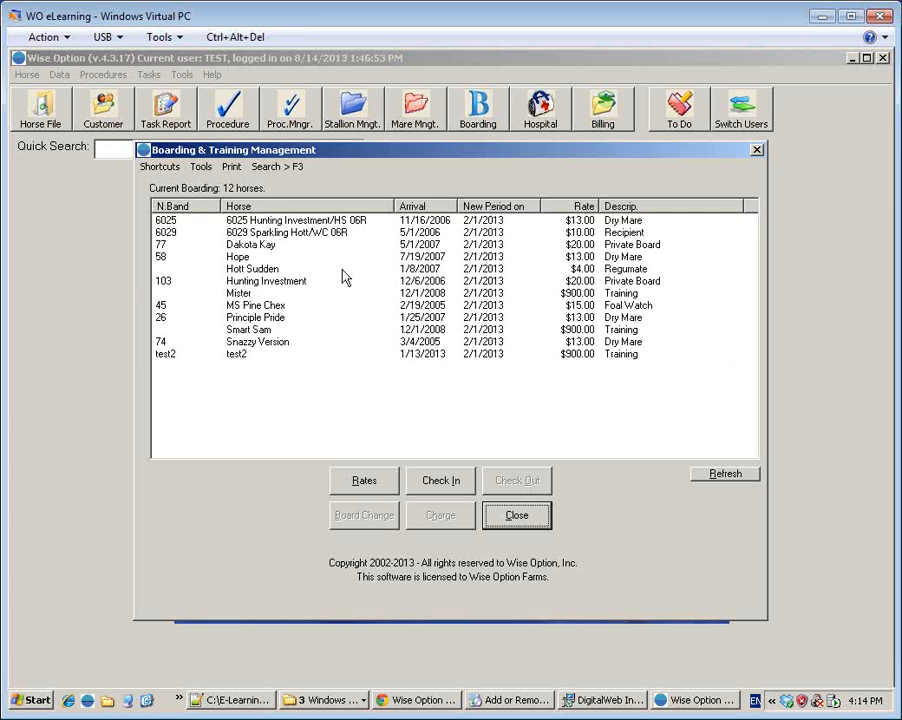
pyautogui.click(297, 222)
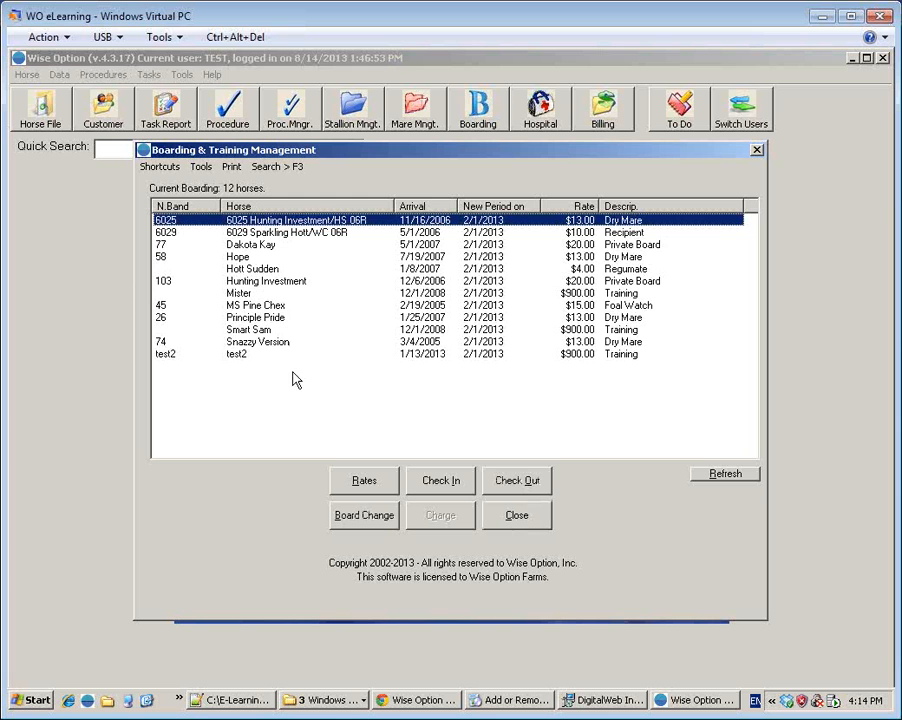
pyautogui.click(502, 233)
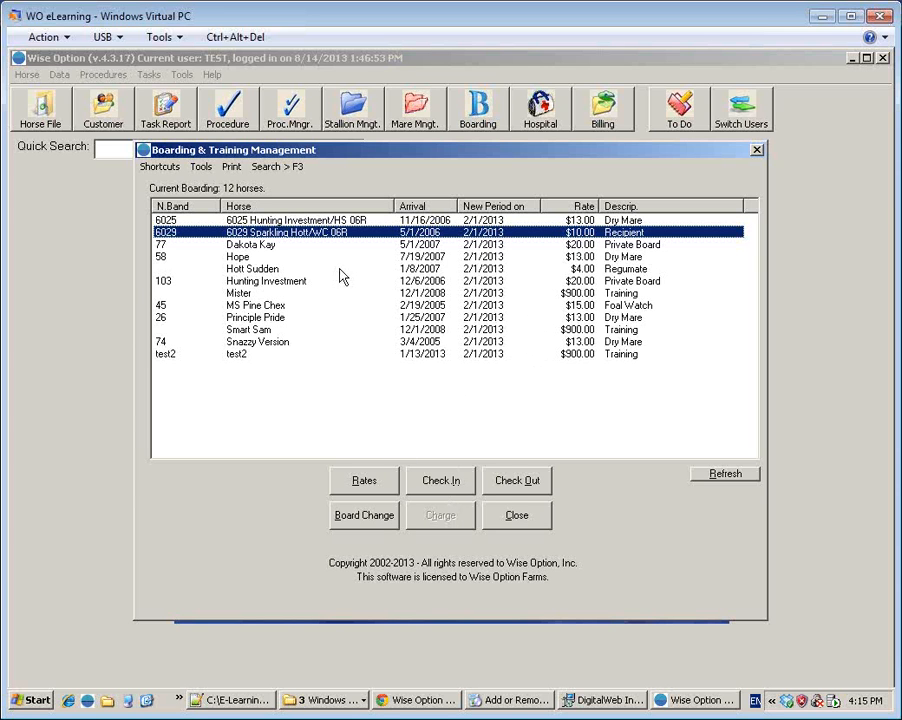
# - Go through the boarded horses one by one from 6025 Hunting Investment/HS 06R to Smart Sam, checking their period dates and rates
pyautogui.click(306, 222)
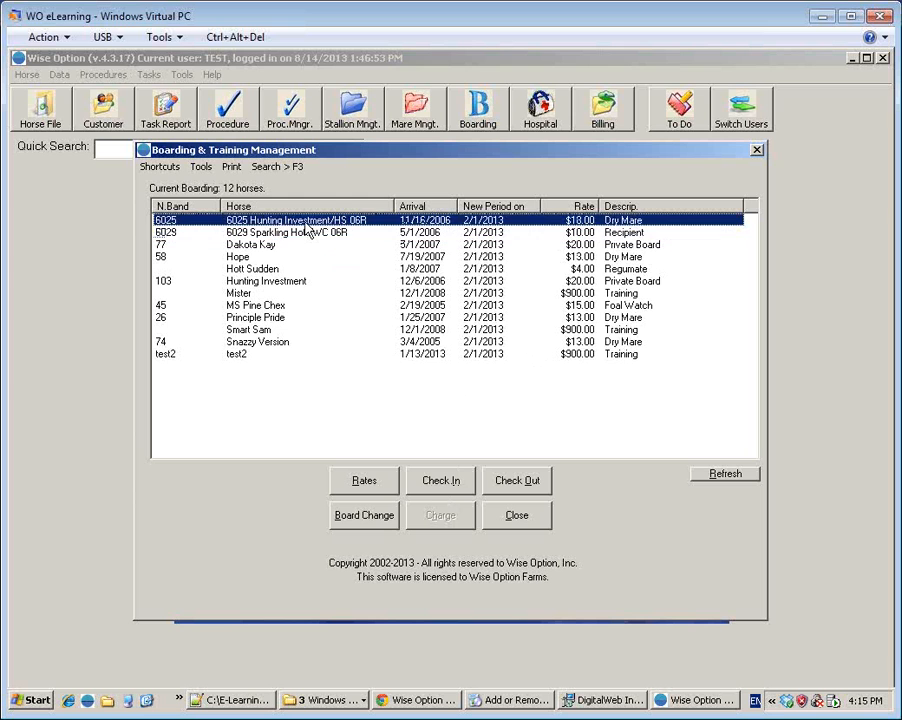
pyautogui.press('Down')
pyautogui.press('Down')
pyautogui.press('Down')
pyautogui.press('Down')
pyautogui.press('Down')
pyautogui.press('Down')
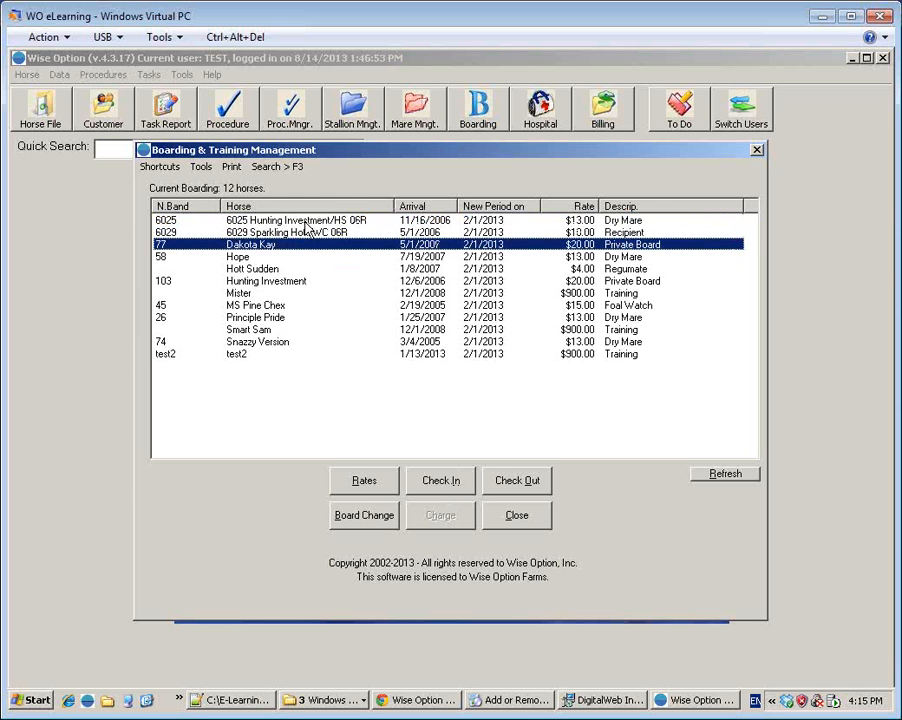
pyautogui.press('Down')
pyautogui.press('Down')
pyautogui.press('Down')
pyautogui.press('Down')
pyautogui.press('Down')
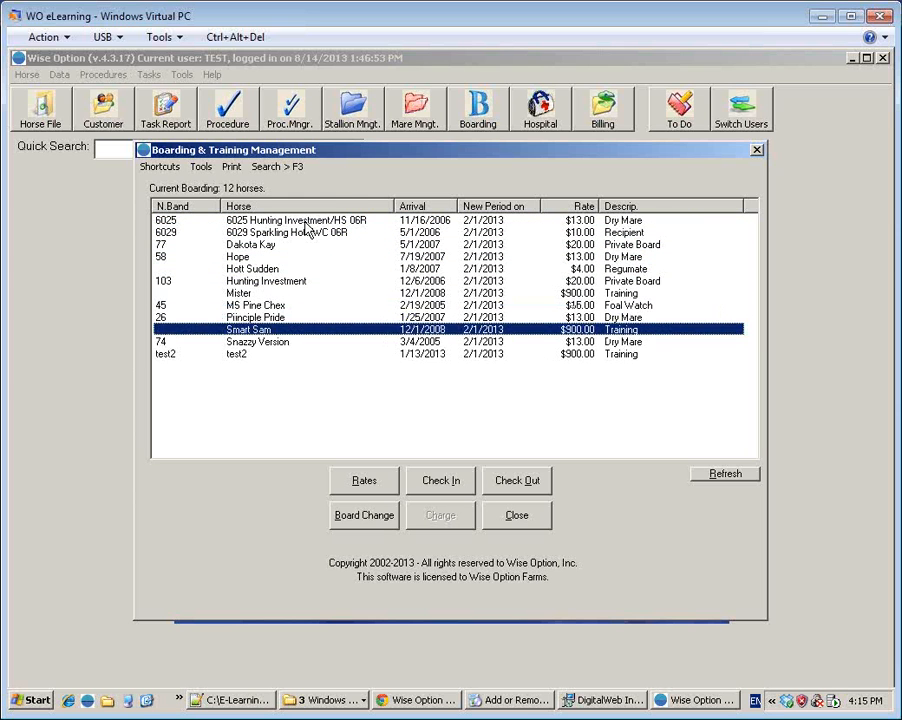
# - Leave Boarding & Training Management, examine the Billing / Statements check-list, and return to the main screen
pyautogui.click(306, 222)
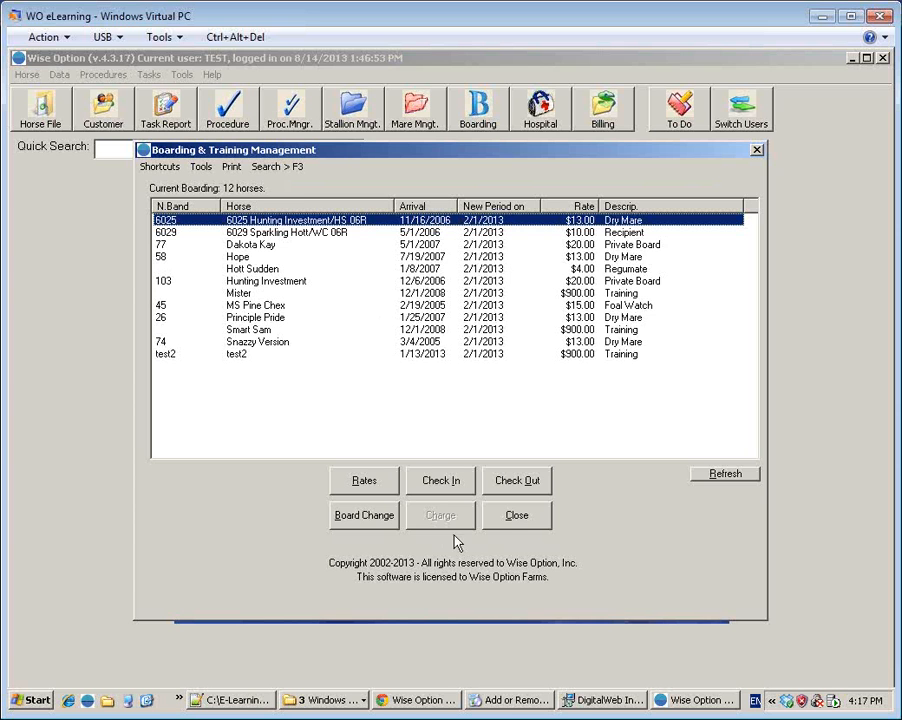
pyautogui.click(517, 515)
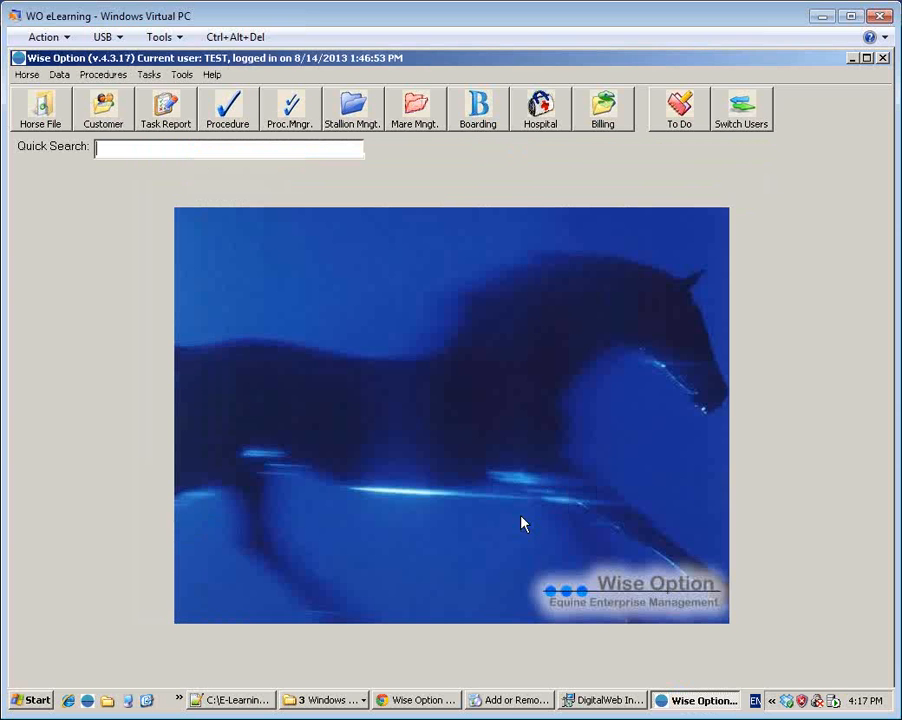
pyautogui.click(612, 128)
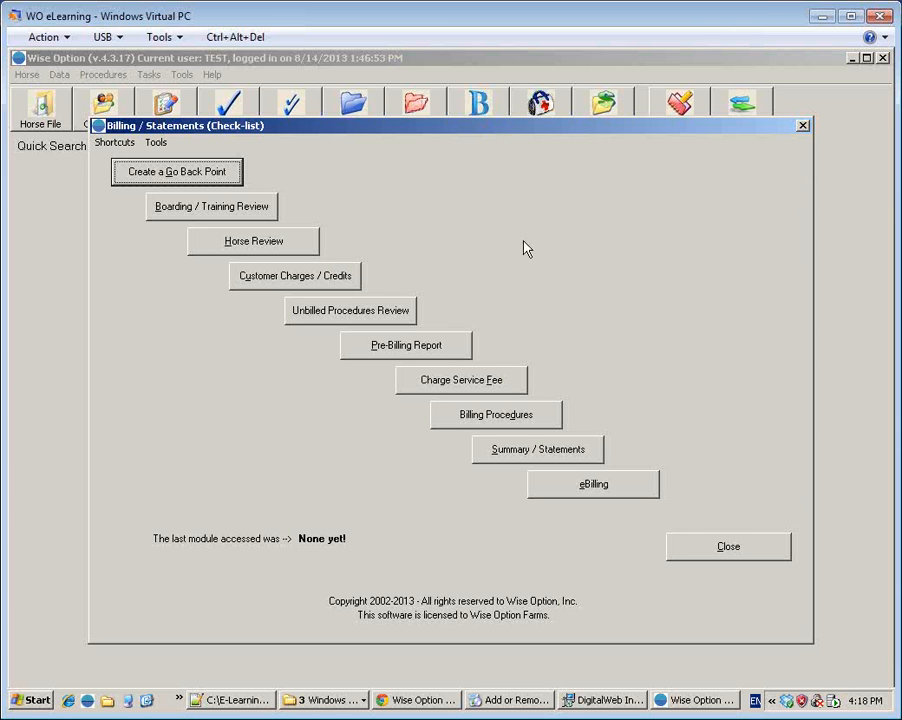
pyautogui.click(752, 548)
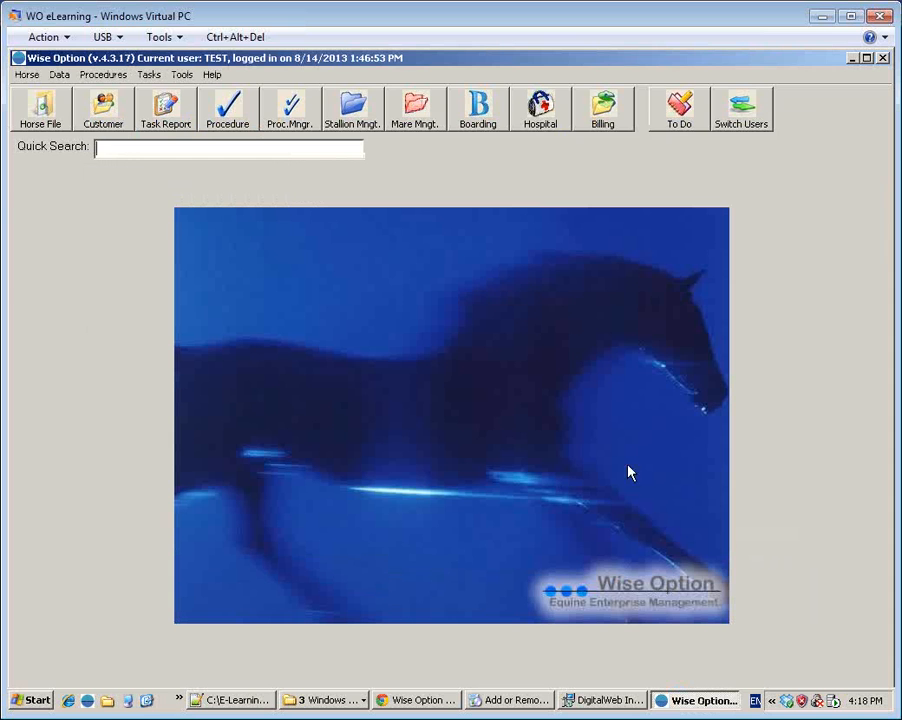
pyautogui.click(491, 131)
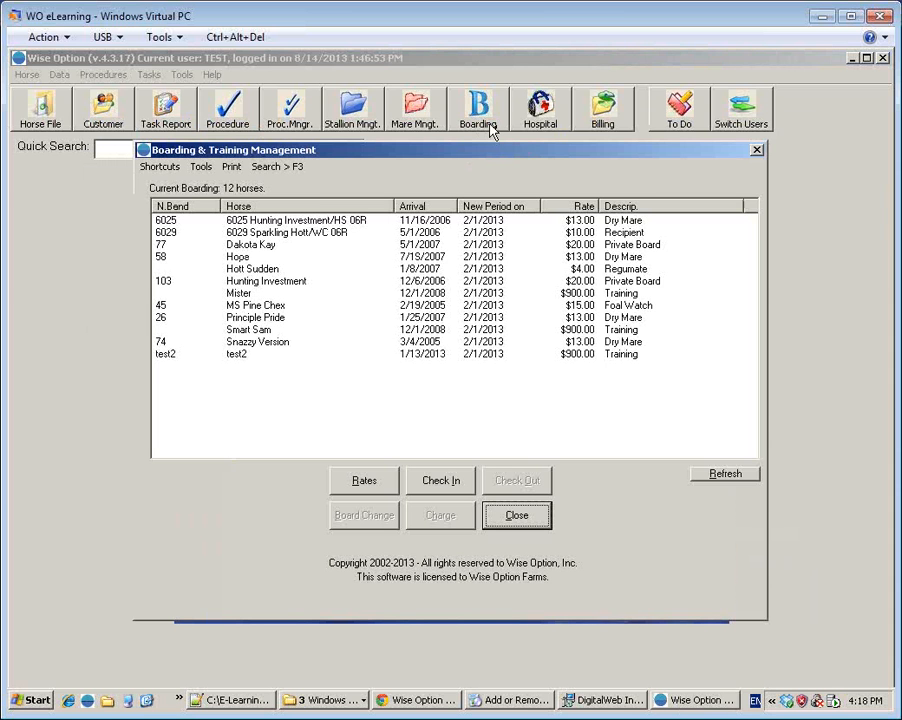
pyautogui.click(363, 223)
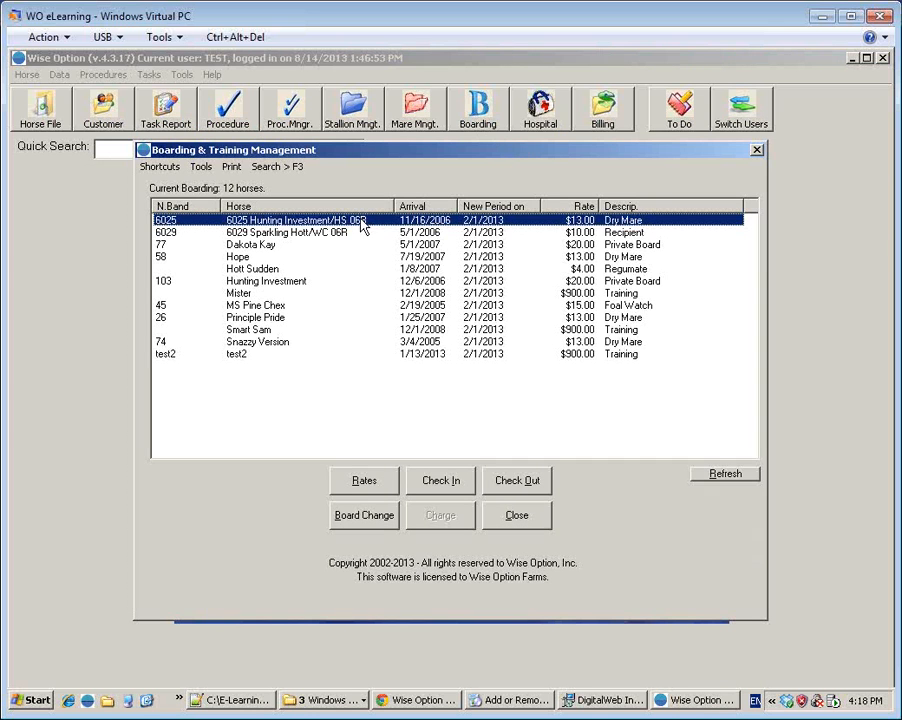
pyautogui.click(249, 258)
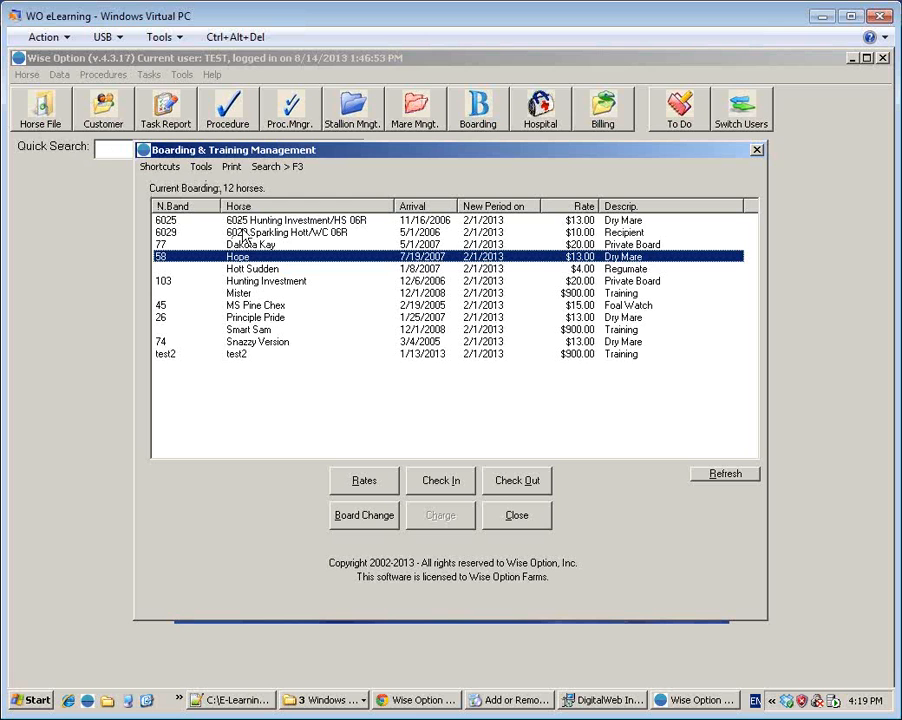
pyautogui.click(274, 245)
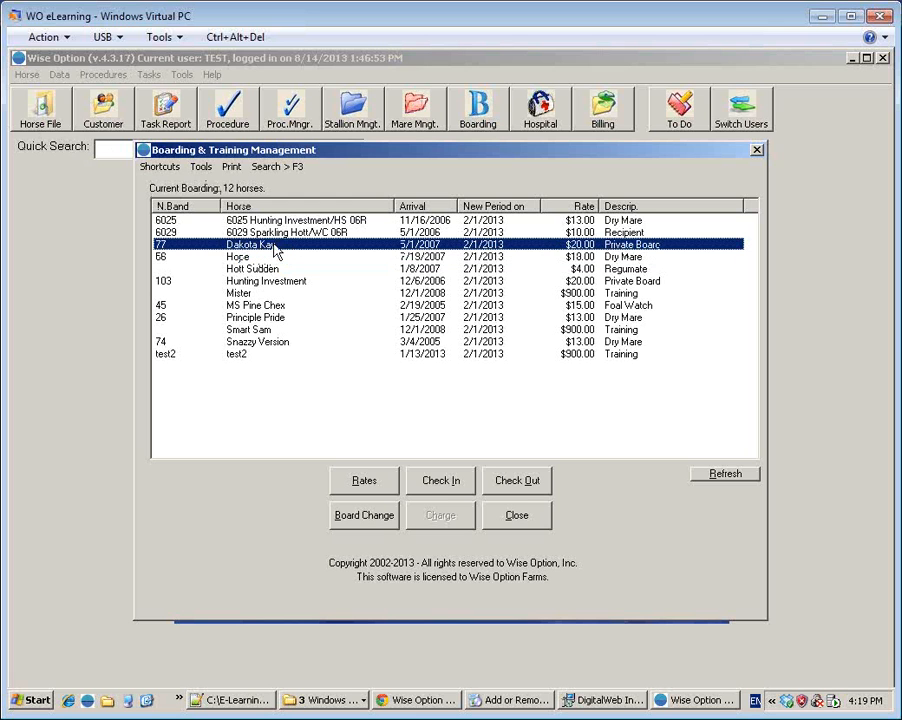
pyautogui.click(202, 172)
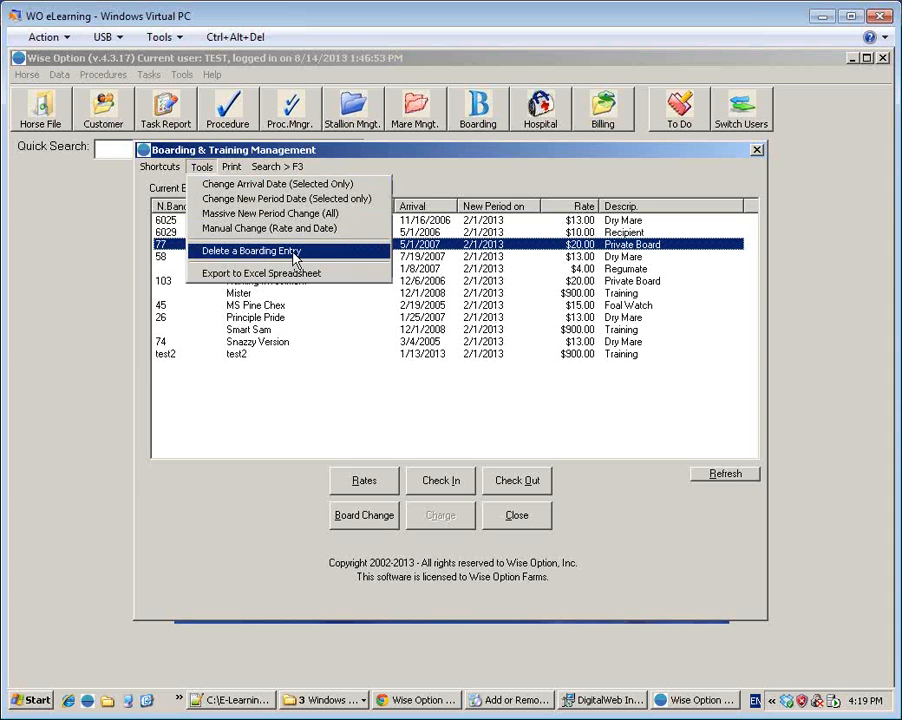
pyautogui.click(458, 250)
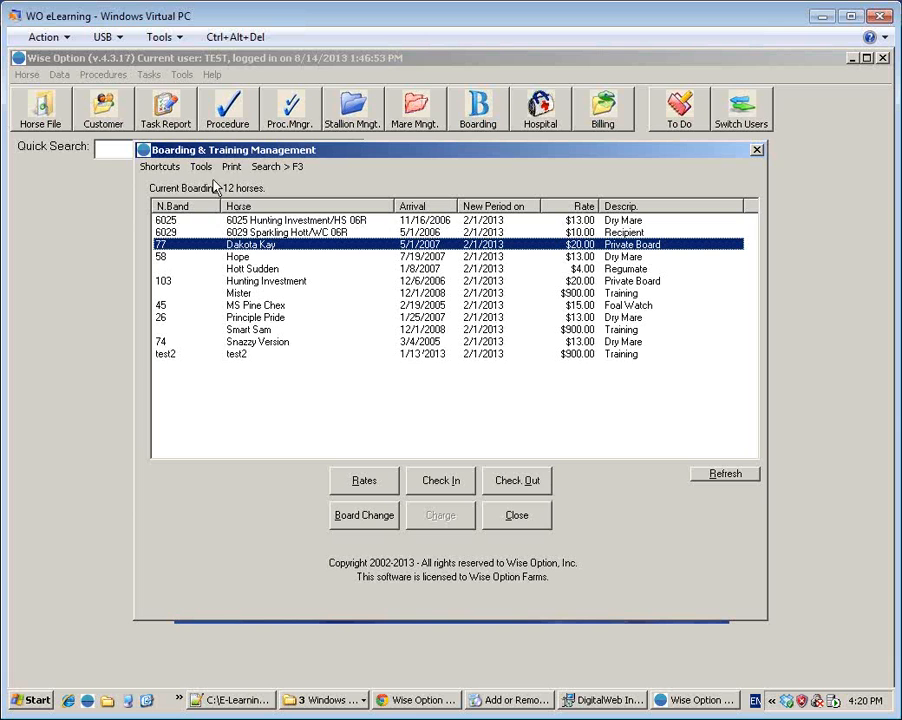
pyautogui.click(203, 168)
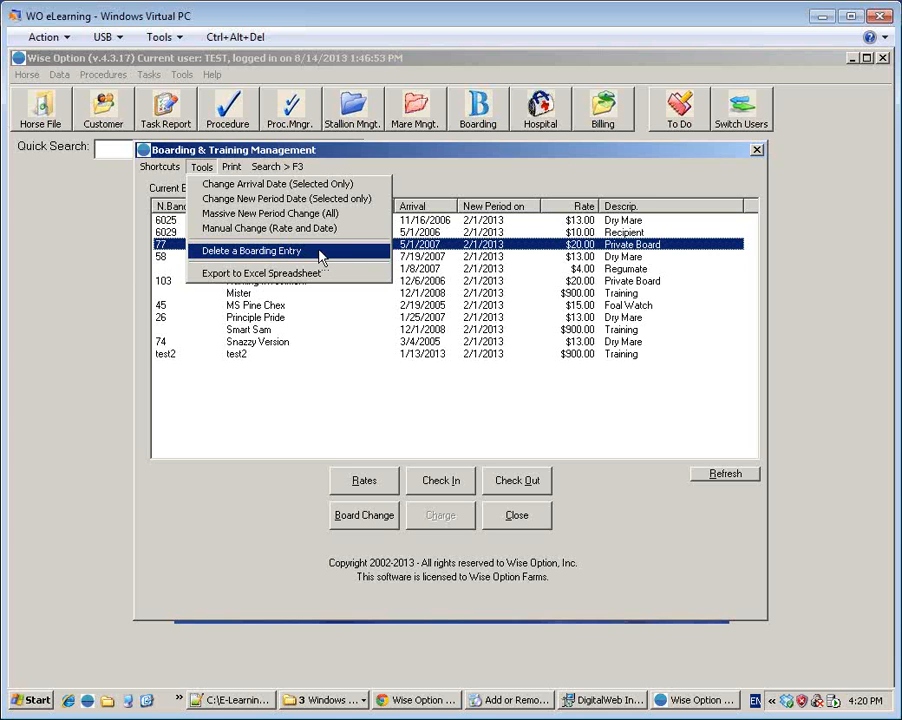
pyautogui.click(488, 248)
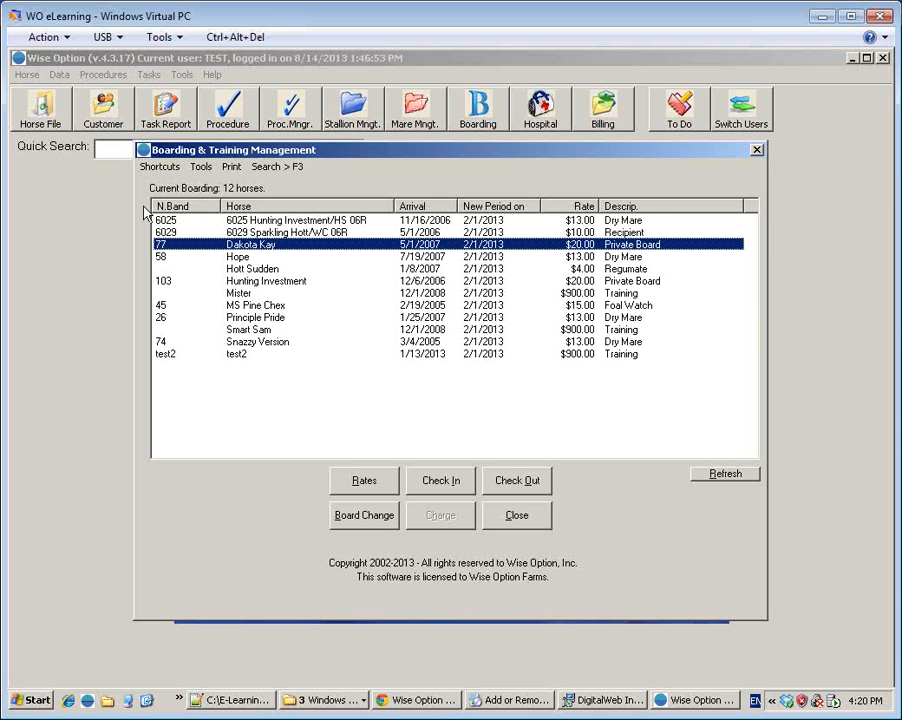
pyautogui.click(252, 259)
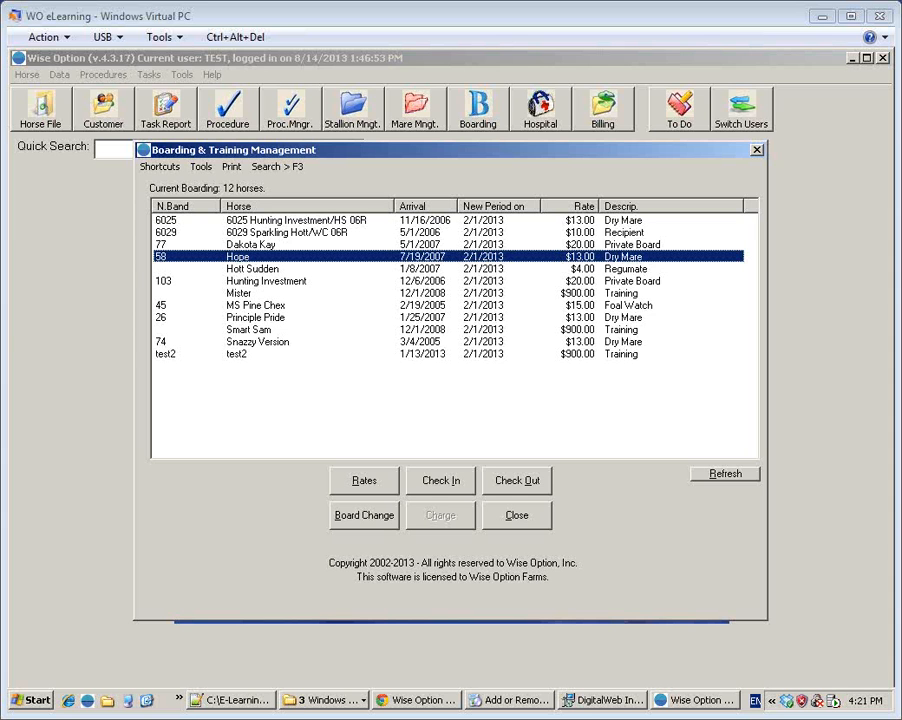
pyautogui.click(533, 514)
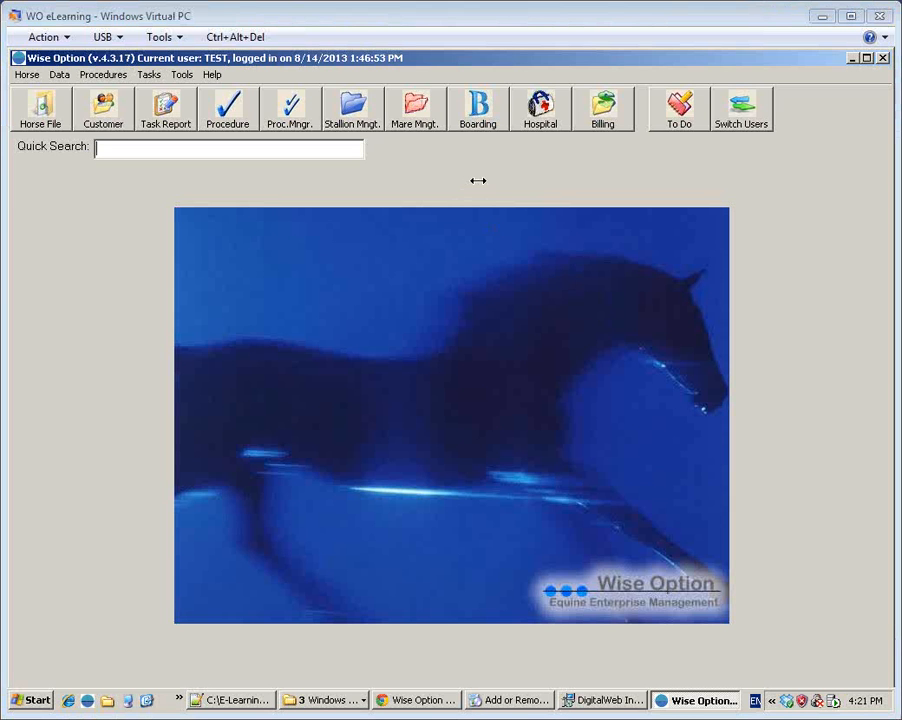
# - Open the customer selection form for printing Summary / Statements from the billing check-list and list all customers
pyautogui.click(602, 110)
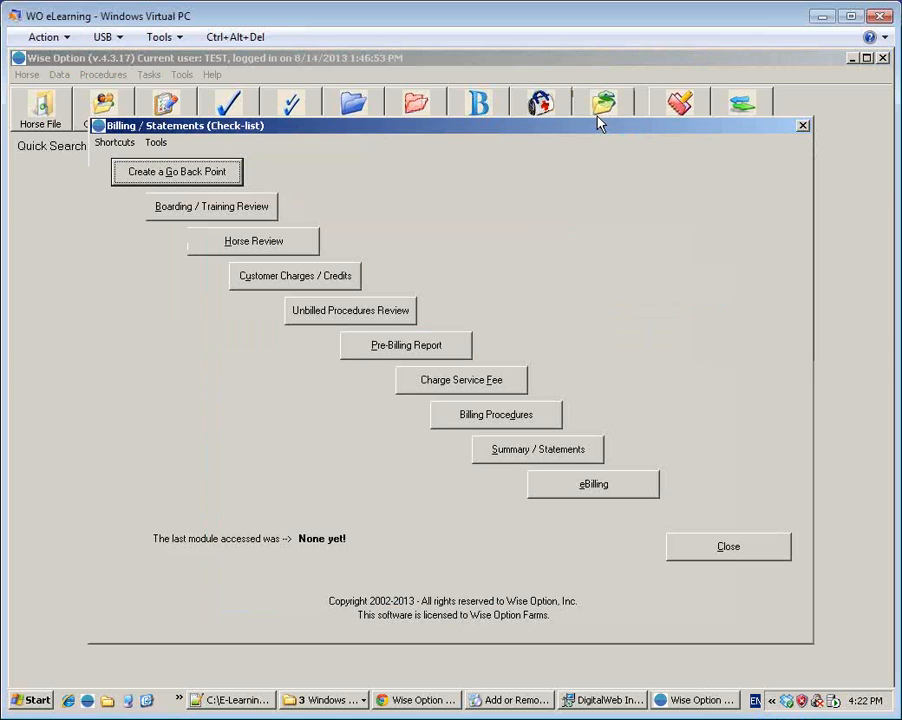
pyautogui.click(597, 456)
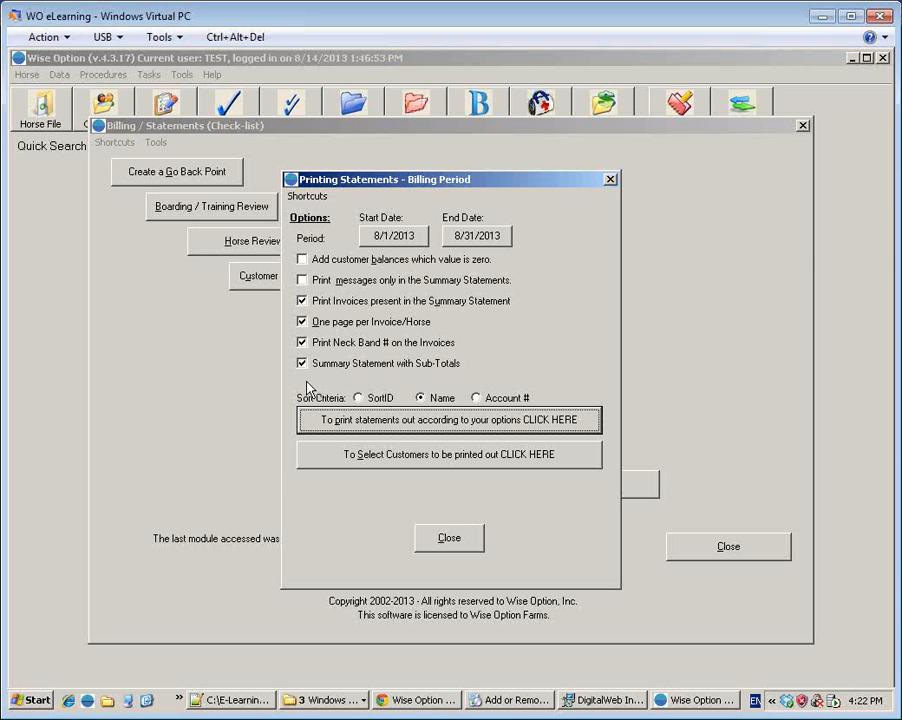
pyautogui.click(563, 463)
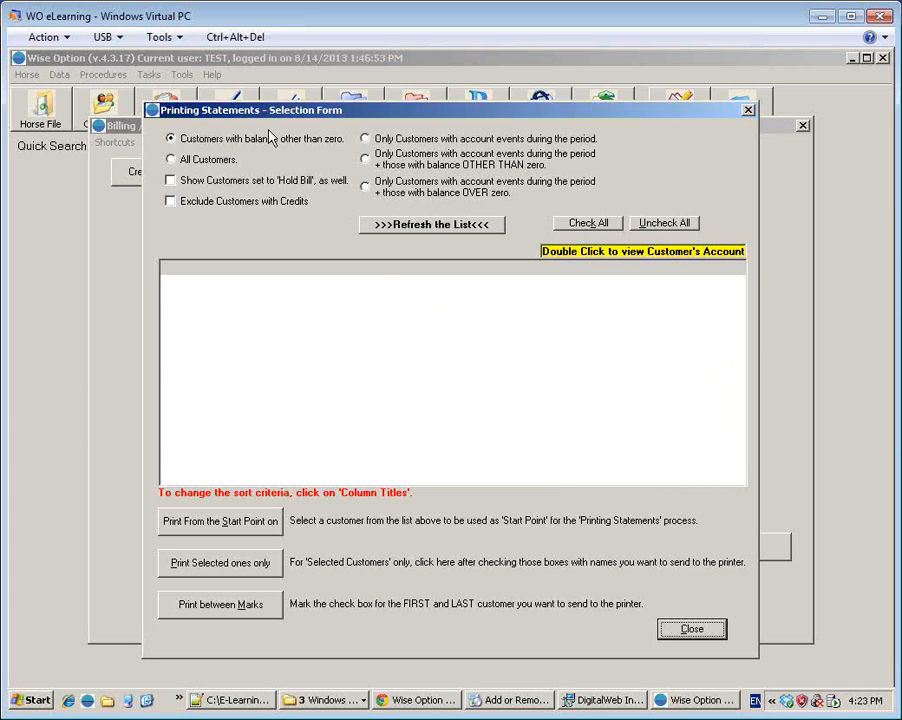
pyautogui.click(172, 162)
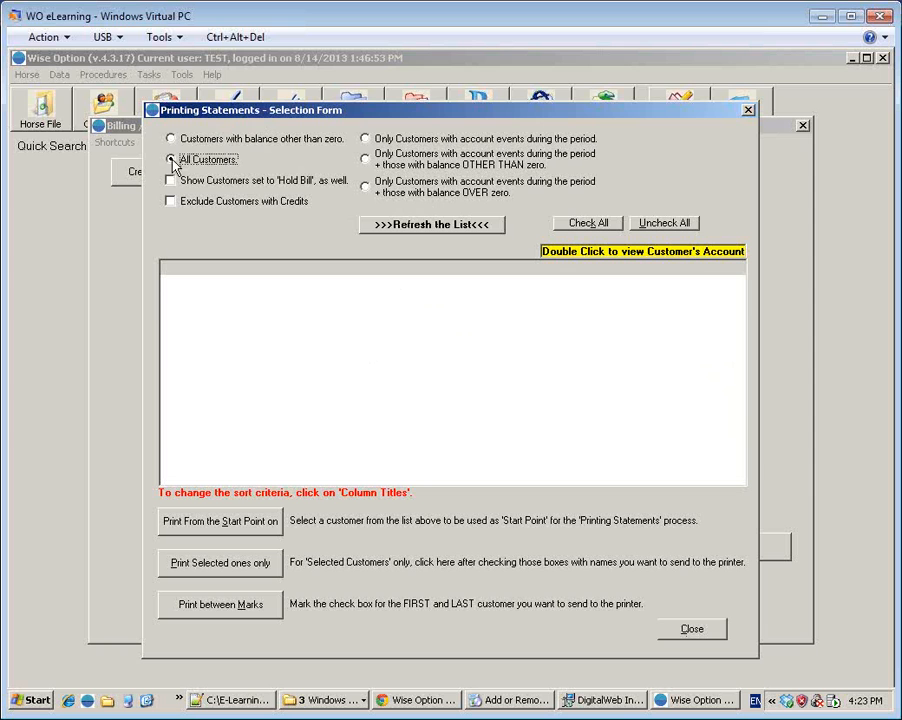
pyautogui.click(443, 229)
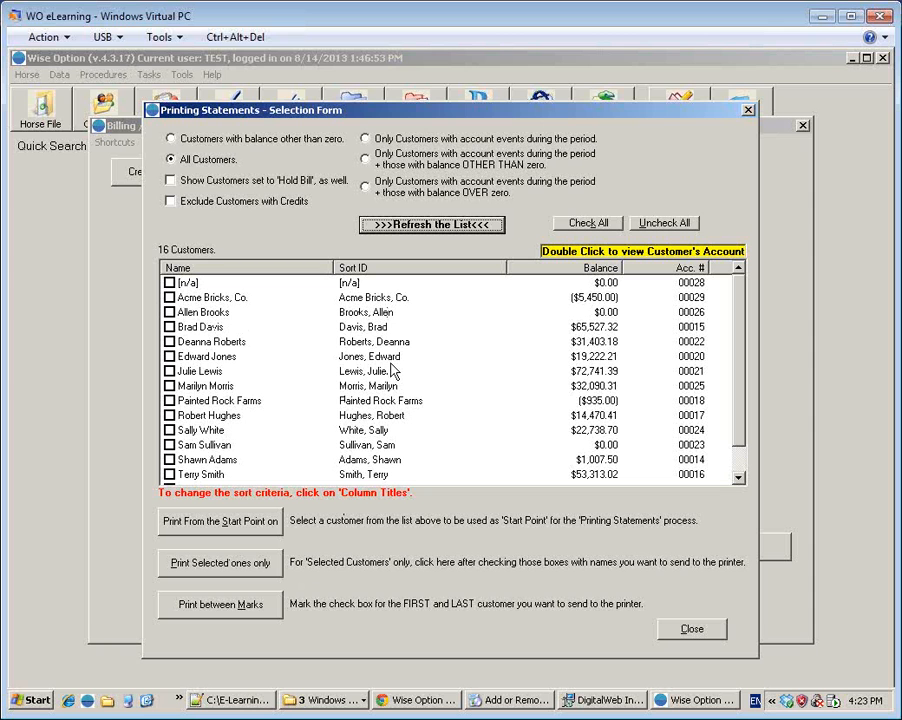
# - Mark Acme Bricks, Co. and five other customers for statement printing, and clear all the marks
pyautogui.click(250, 300)
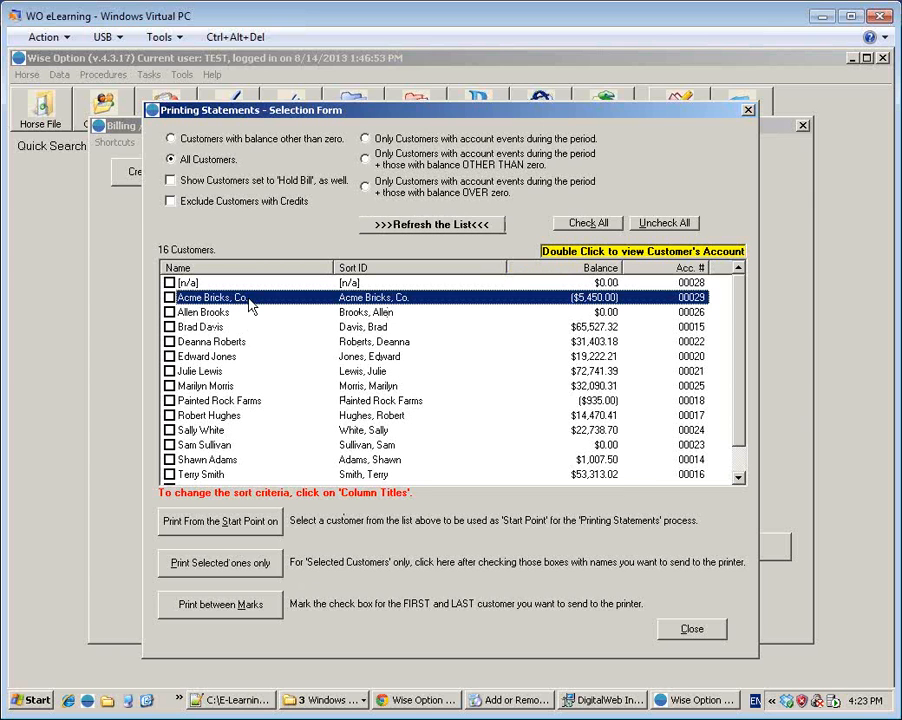
pyautogui.press('space')
pyautogui.press('Down')
pyautogui.press('Down')
pyautogui.press('Down')
pyautogui.press('space')
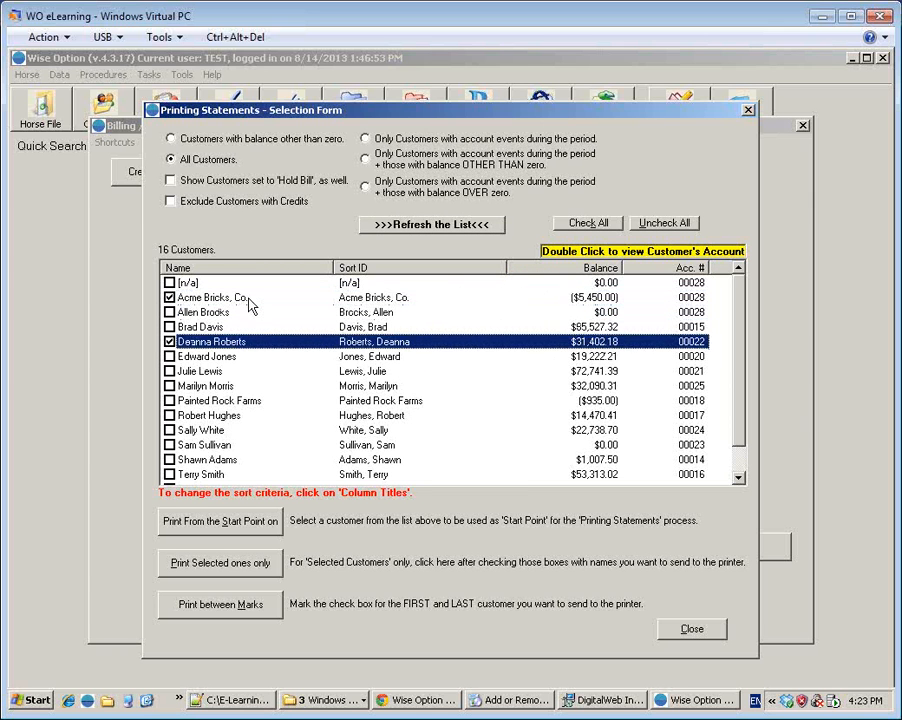
pyautogui.press('Down')
pyautogui.press('space')
pyautogui.press('Down')
pyautogui.press('space')
pyautogui.press('Down')
pyautogui.press('Down')
pyautogui.press('Down')
pyautogui.press('space')
pyautogui.press('Down')
pyautogui.press('space')
pyautogui.press('Down')
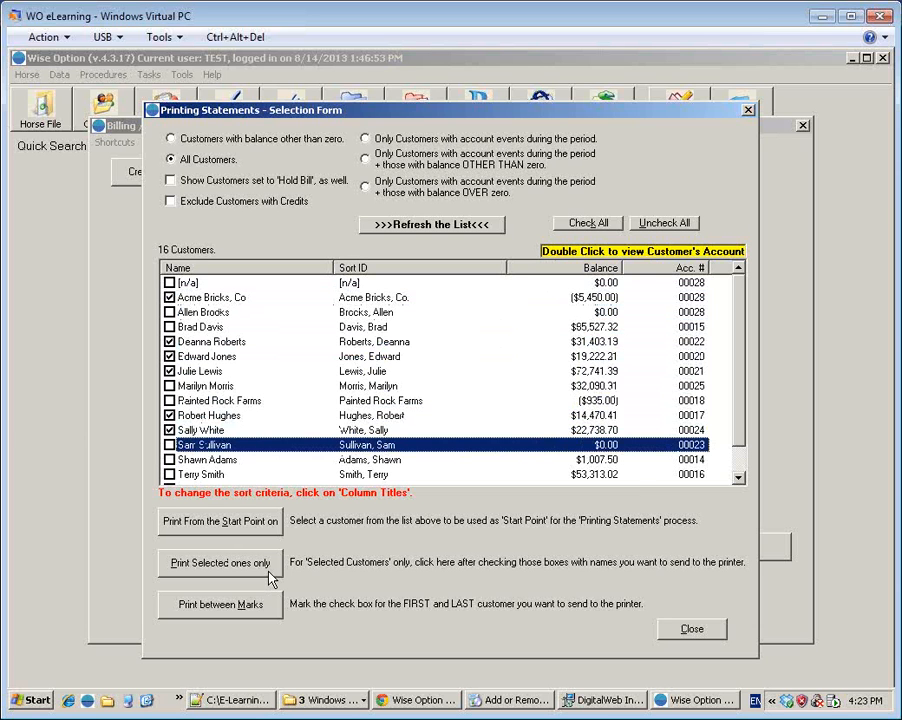
pyautogui.click(684, 225)
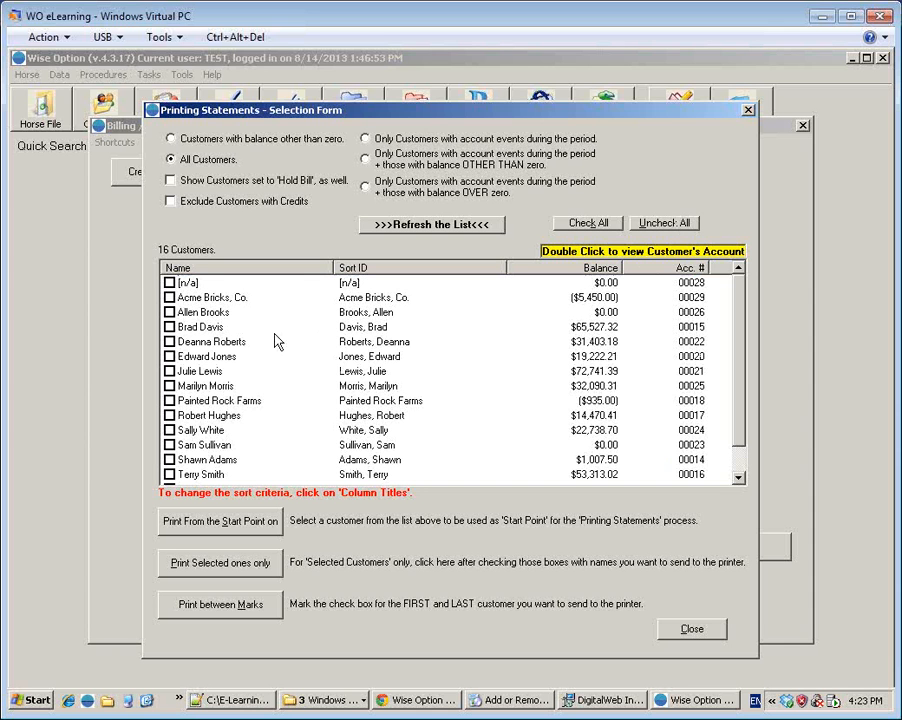
# - Reverse and restore the customer list's name order, mark several individual customers for printing, and clear the marks
pyautogui.click(211, 271)
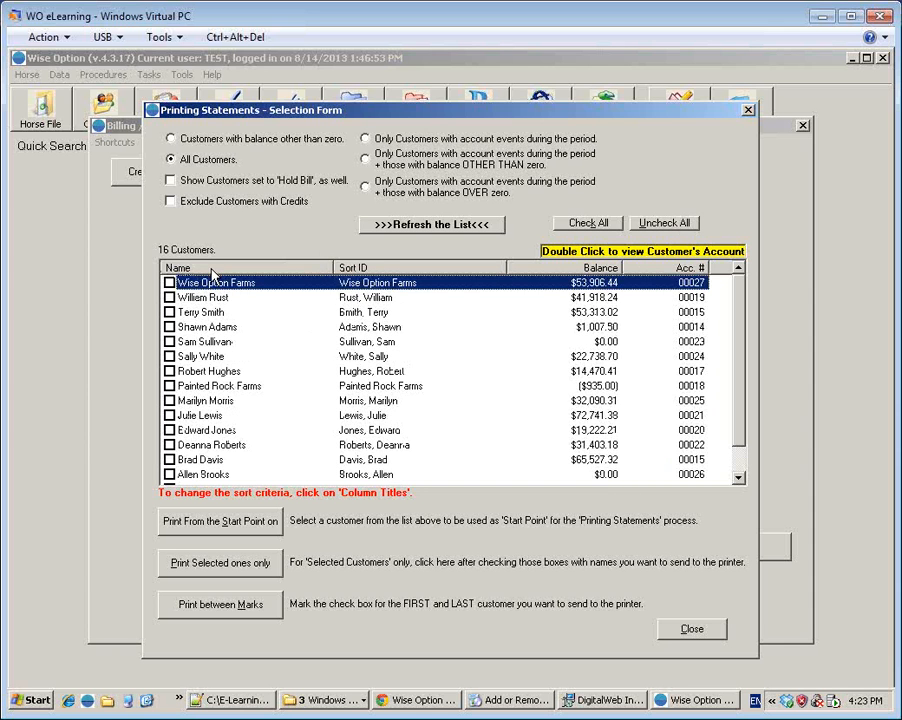
pyautogui.click(211, 271)
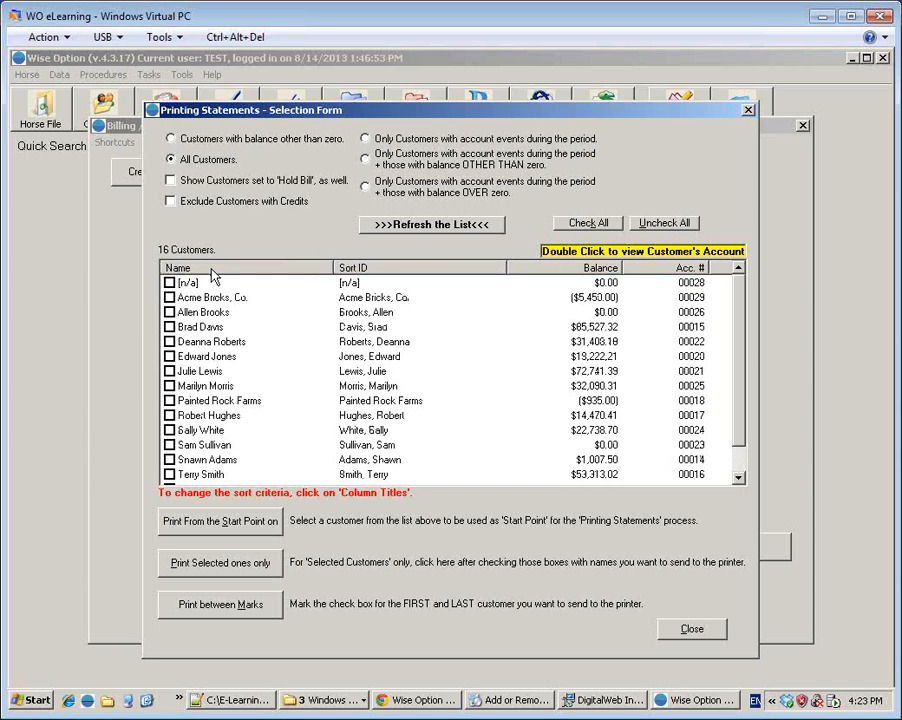
pyautogui.click(170, 386)
pyautogui.click(170, 431)
pyautogui.click(170, 283)
pyautogui.click(170, 342)
pyautogui.click(664, 223)
# - Mark a single customer in the statement list, and close the selection form and the billing check-list without printing
pyautogui.click(170, 357)
pyautogui.click(704, 630)
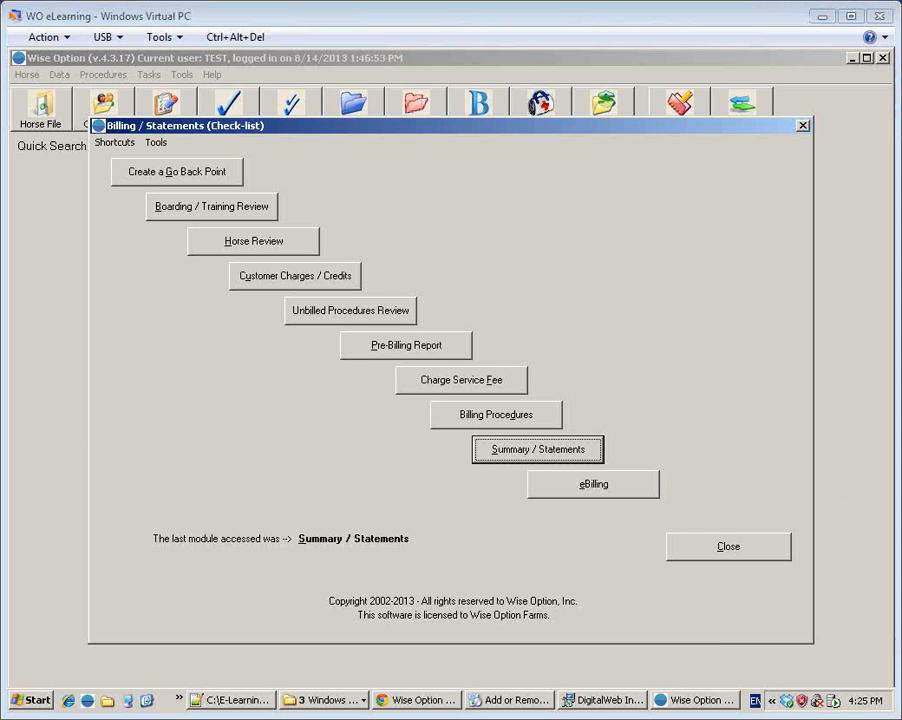
pyautogui.click(781, 549)
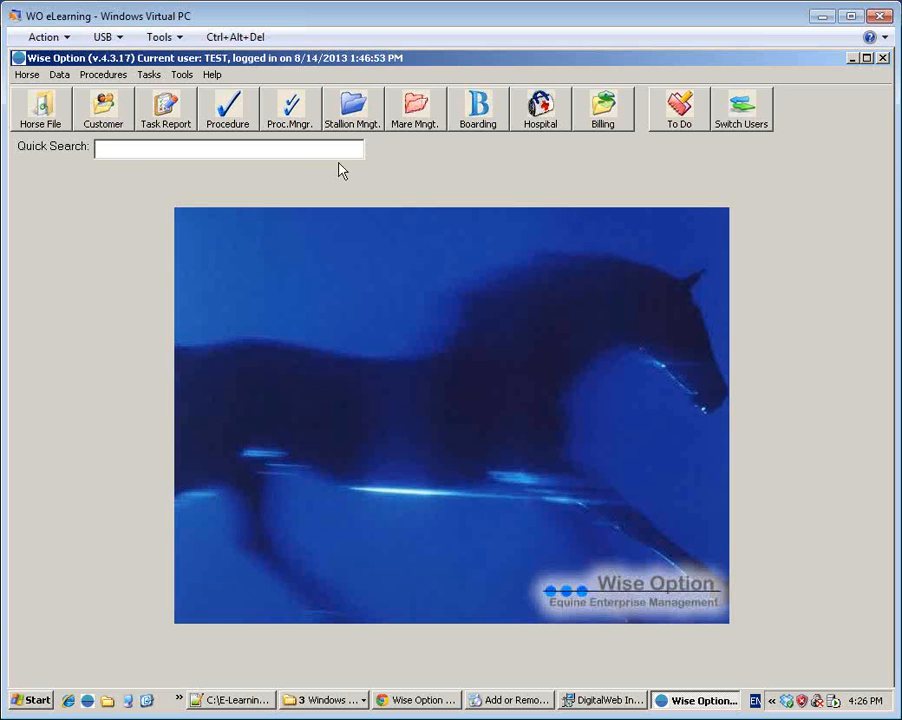
# - Open the Procedure Manager and list today's done procedures for all horses and owners
pyautogui.click(301, 121)
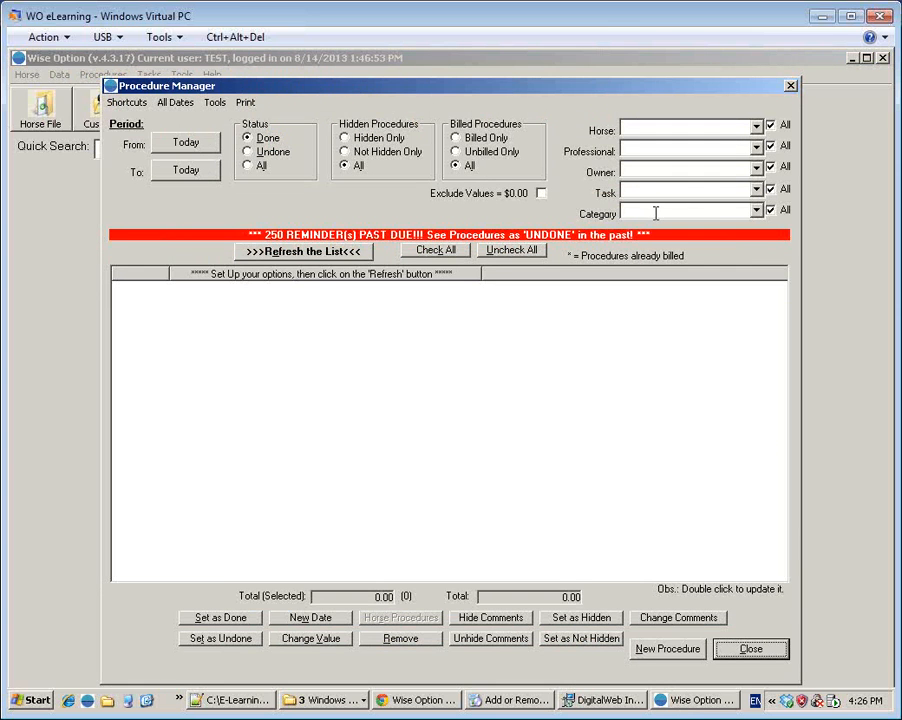
pyautogui.click(362, 251)
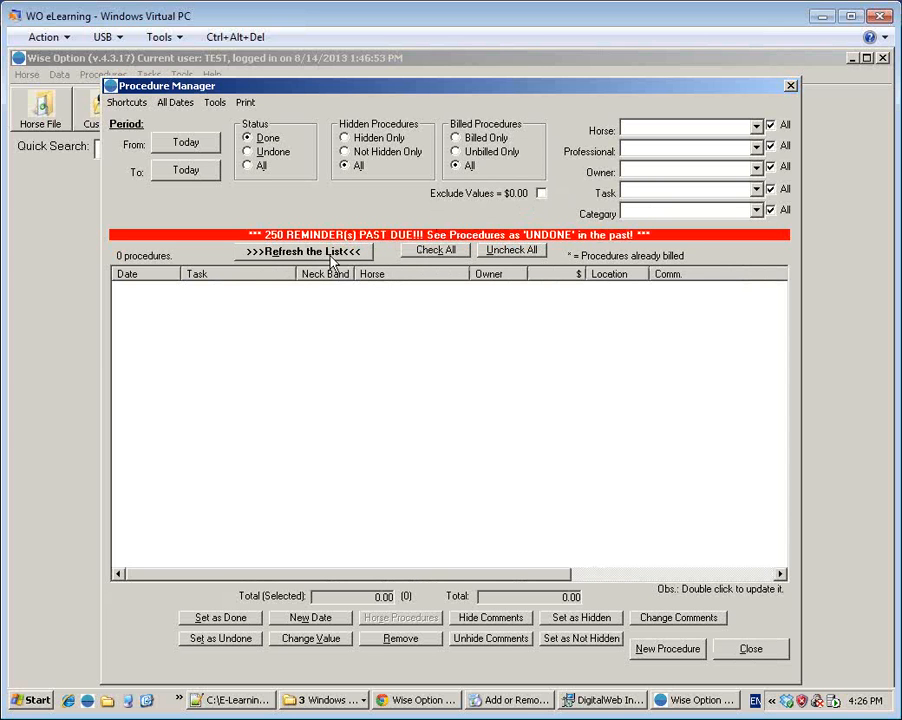
pyautogui.click(341, 255)
# - Switch to the webinar notes in Notepad++ and complete the bullet line with "Double check if we have a request in our wish list for"
pyautogui.click(245, 700)
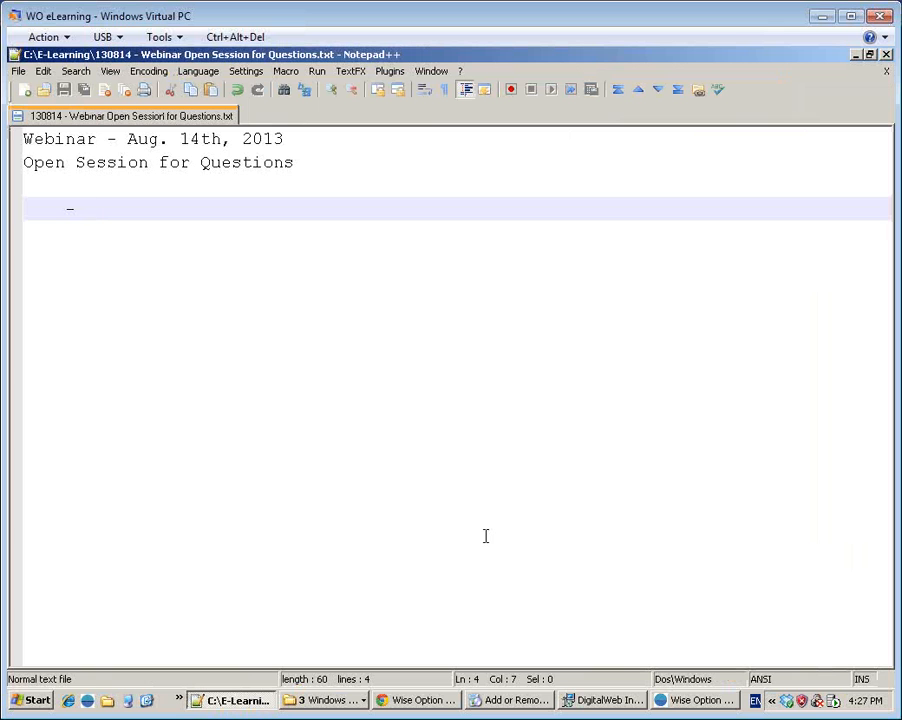
pyautogui.write('Double check if')
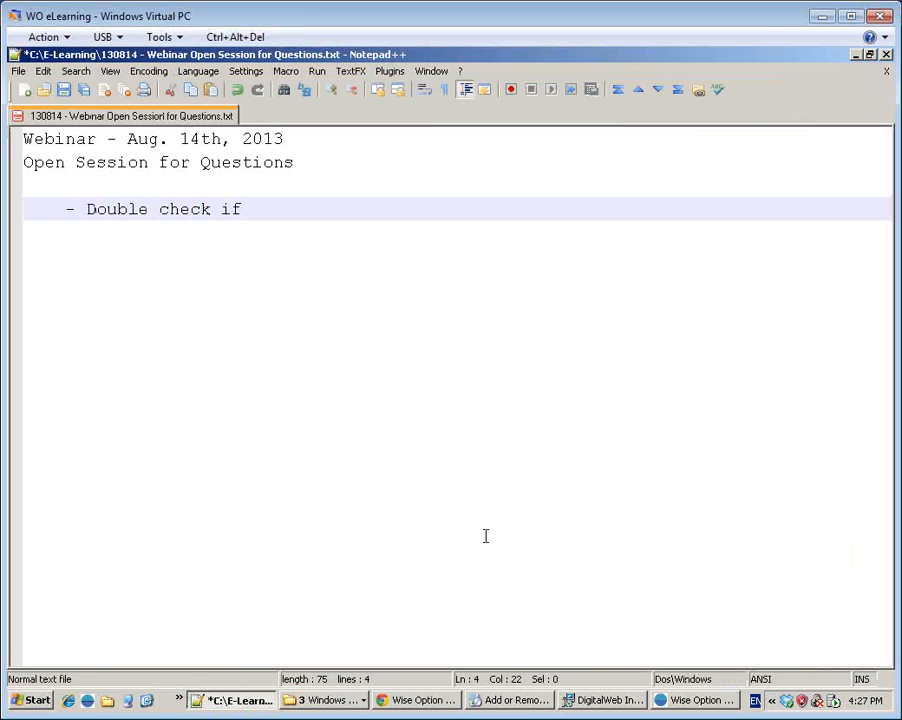
pyautogui.write(' we have a ')
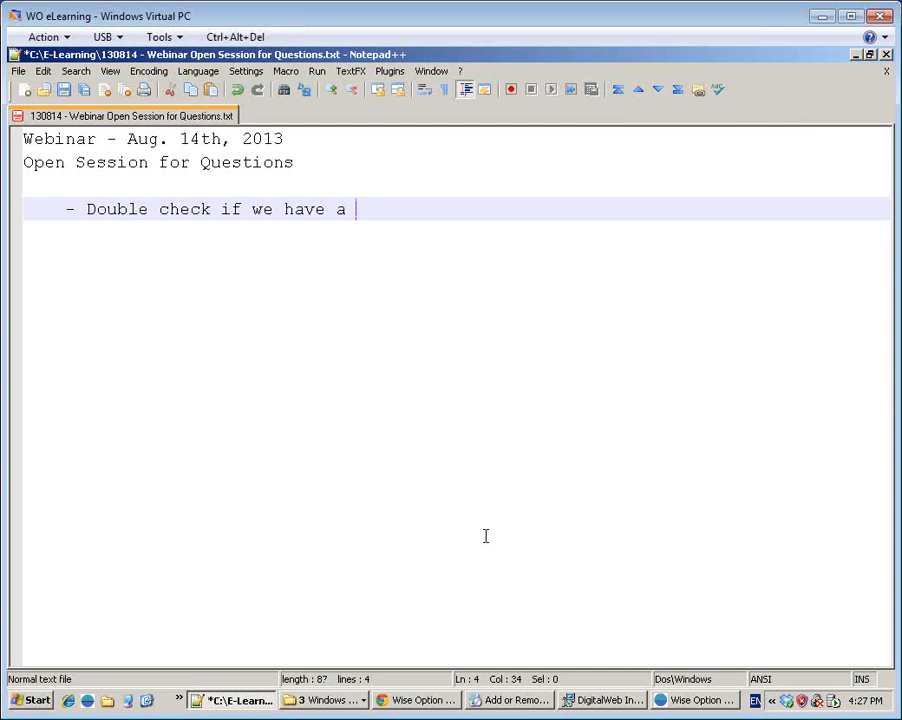
pyautogui.write('request in our')
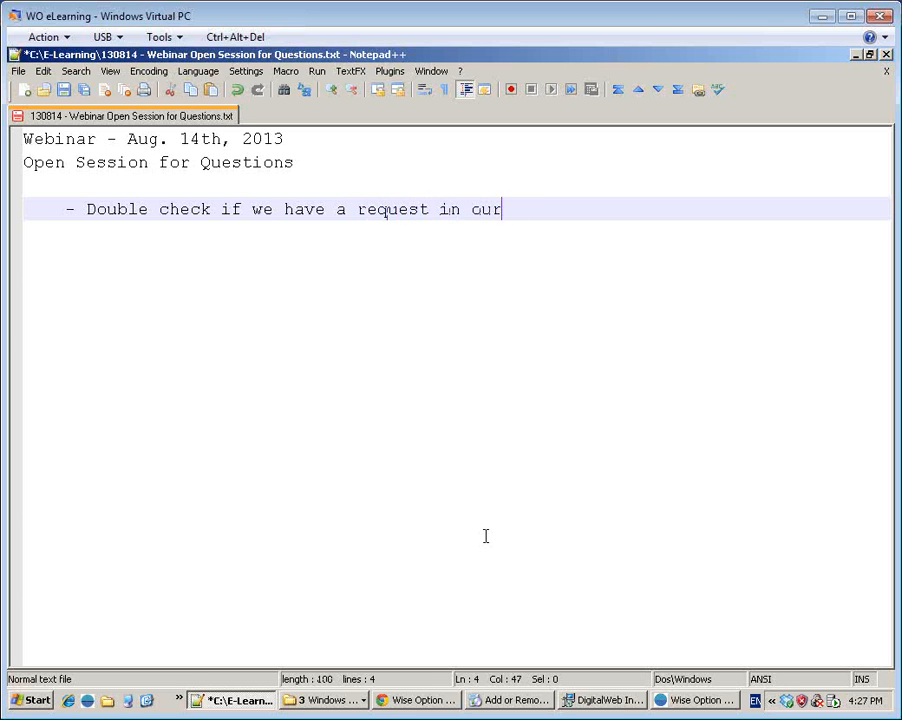
pyautogui.write(' wish list for')
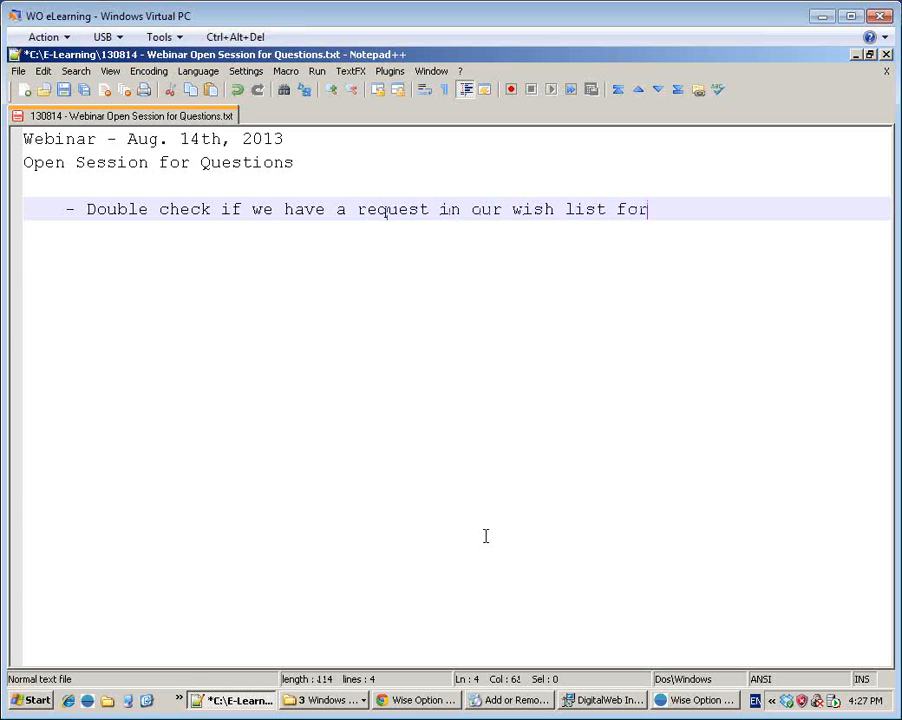
pyautogui.press('Return')
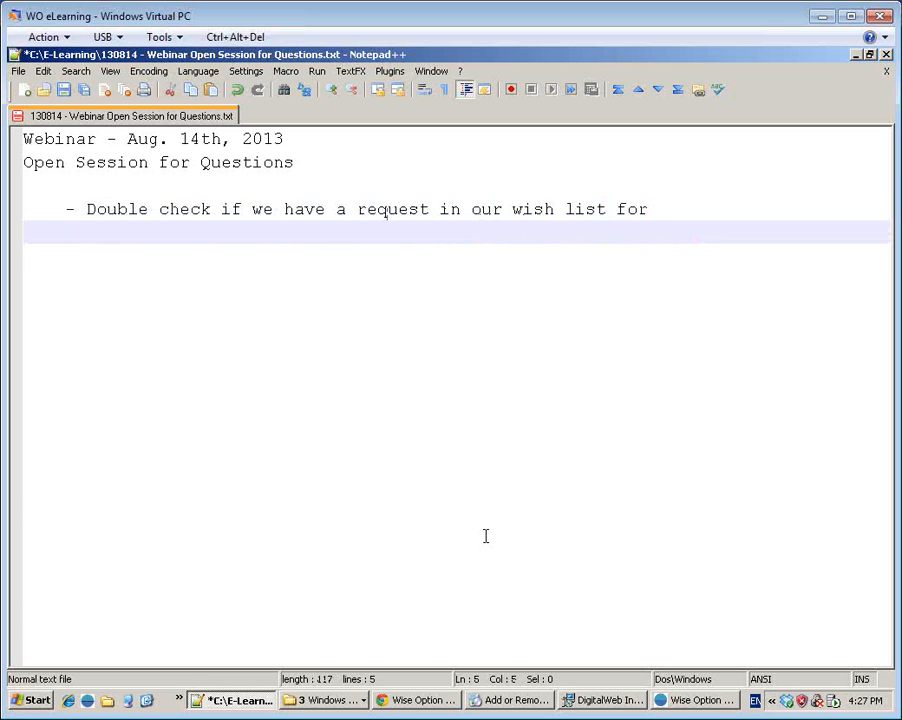
# - Continue the note on an indented line with "Location as an option for Procedure Manager Selection" and start another dash bullet below
pyautogui.press('Tab')
pyautogui.write('Locat')
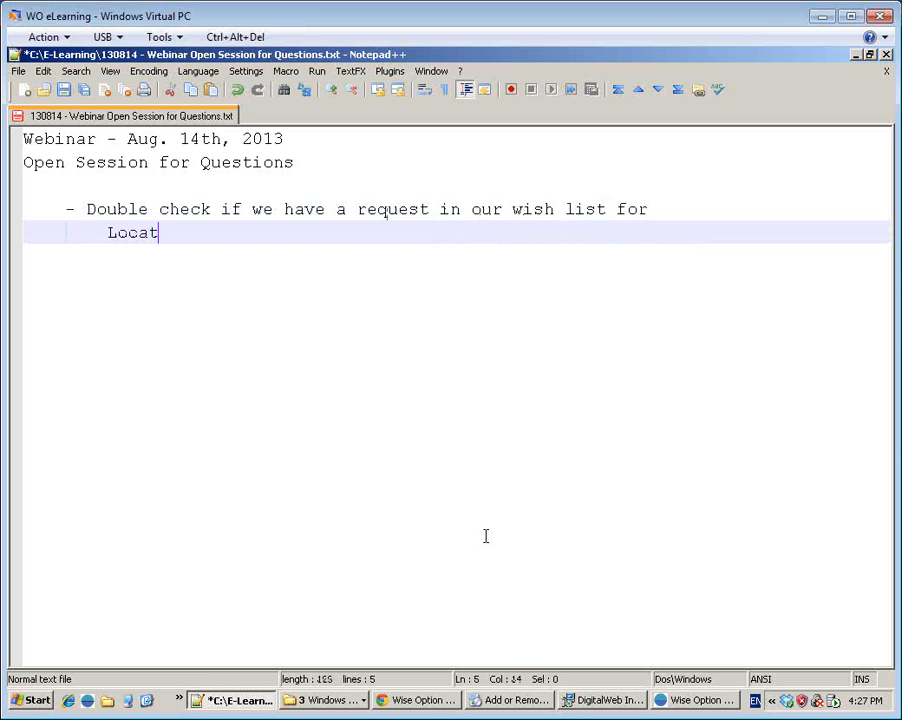
pyautogui.write('ion as an optio')
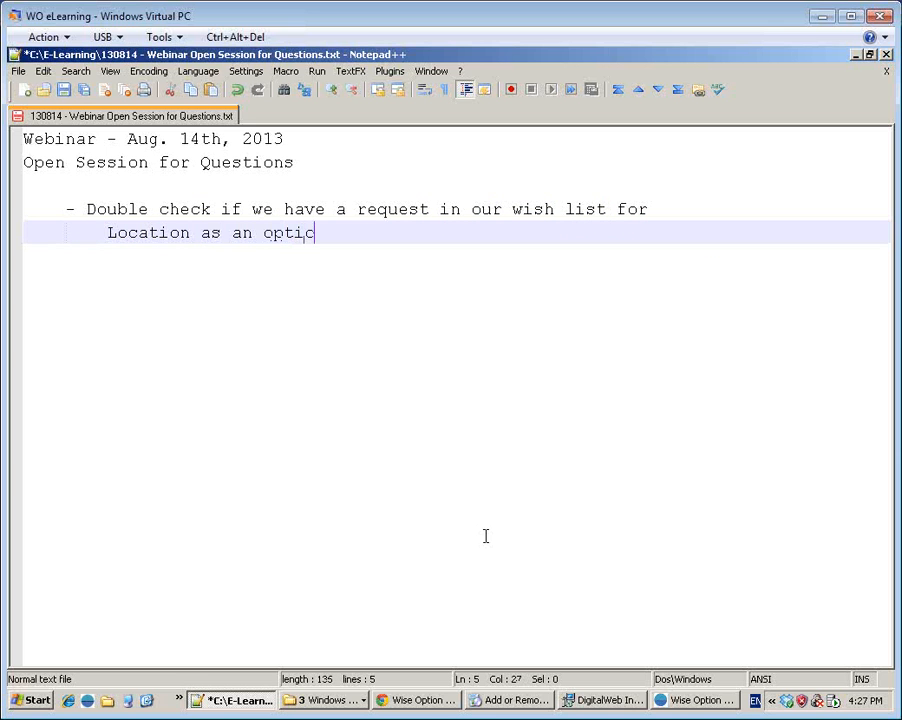
pyautogui.write('n for Procedure M')
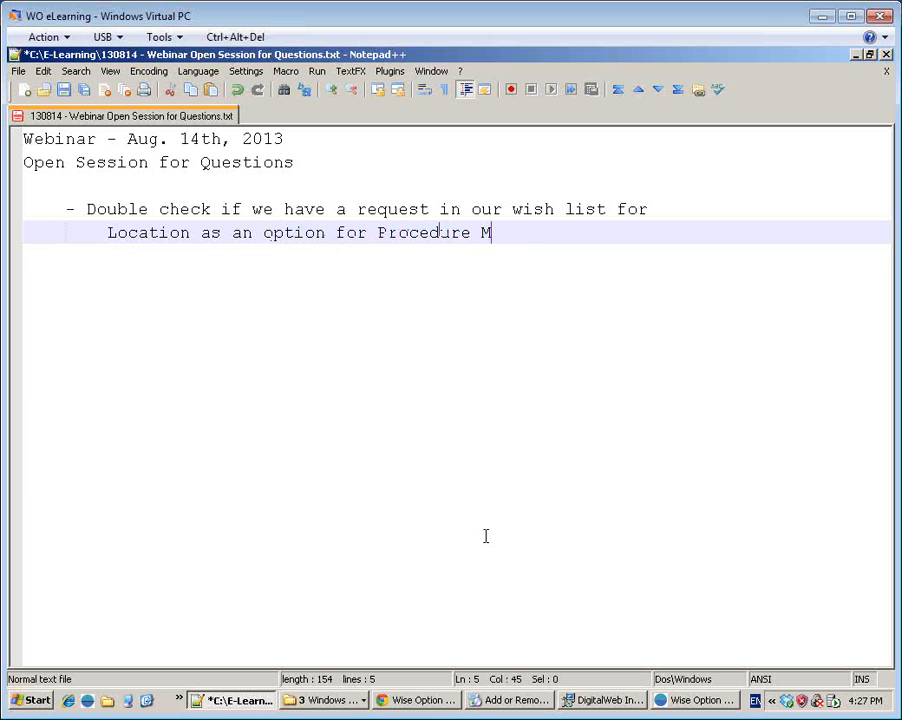
pyautogui.write('anager Selection')
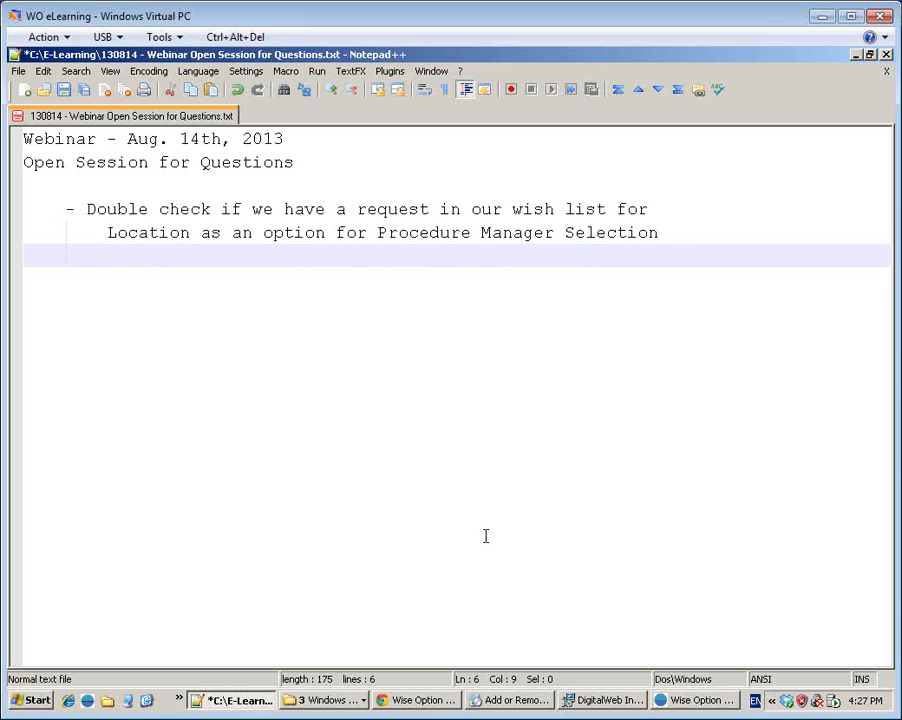
pyautogui.press('BackSpace')
pyautogui.write('-')
# - Switch back to Wise Option and list today's undone procedures for one chosen doctor as the professional
pyautogui.click(712, 701)
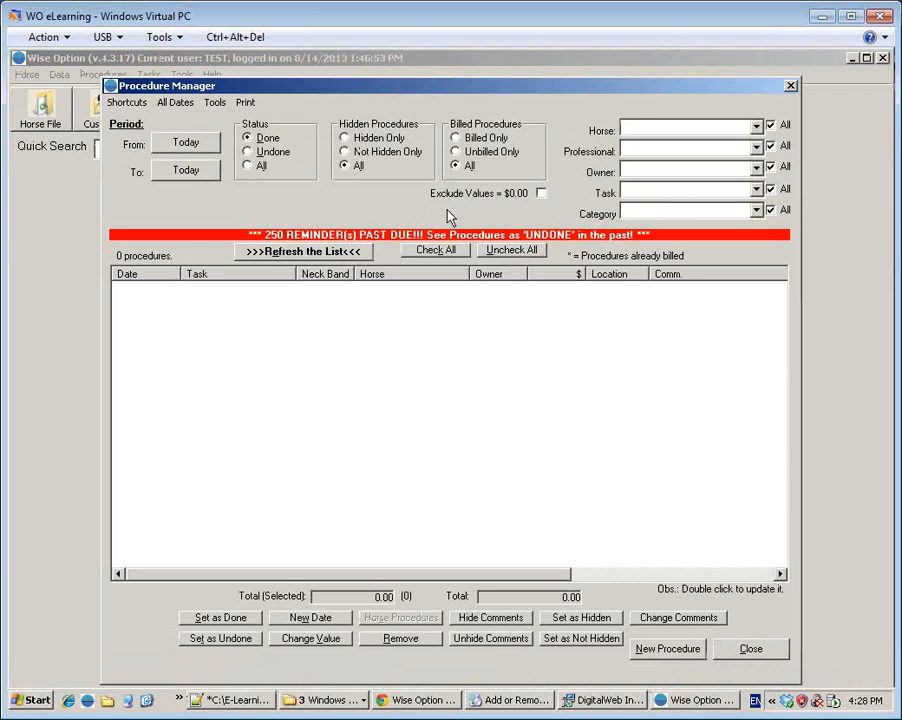
pyautogui.click(769, 146)
pyautogui.click(757, 150)
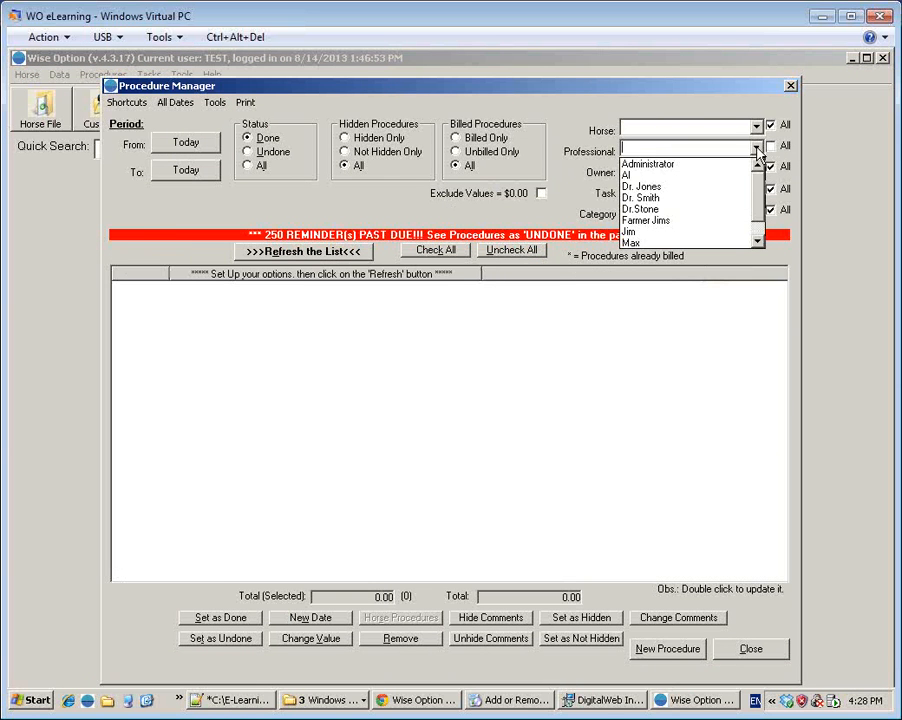
pyautogui.click(676, 190)
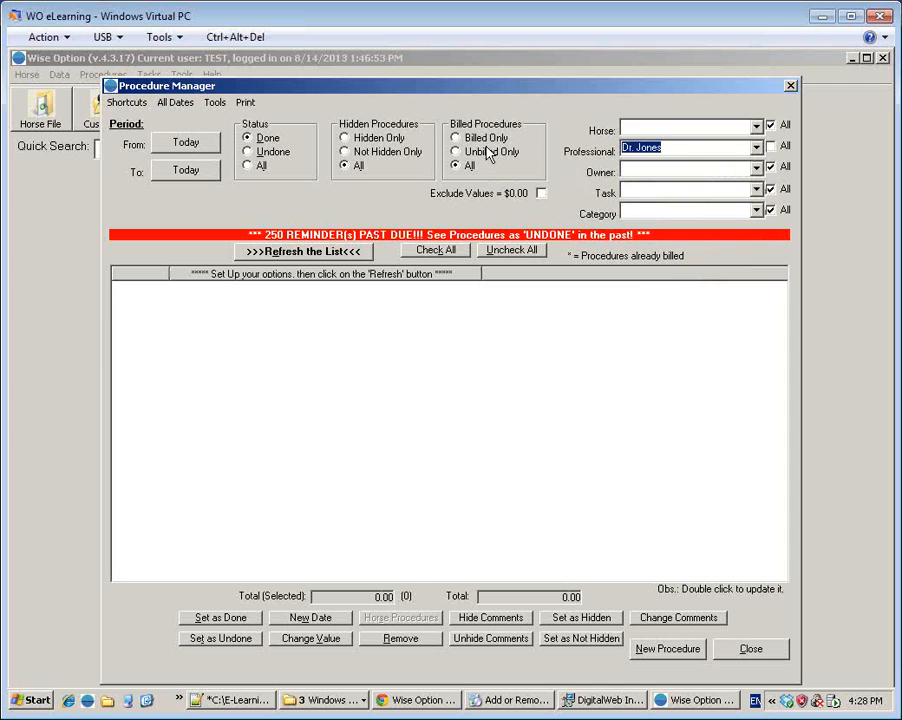
pyautogui.click(256, 153)
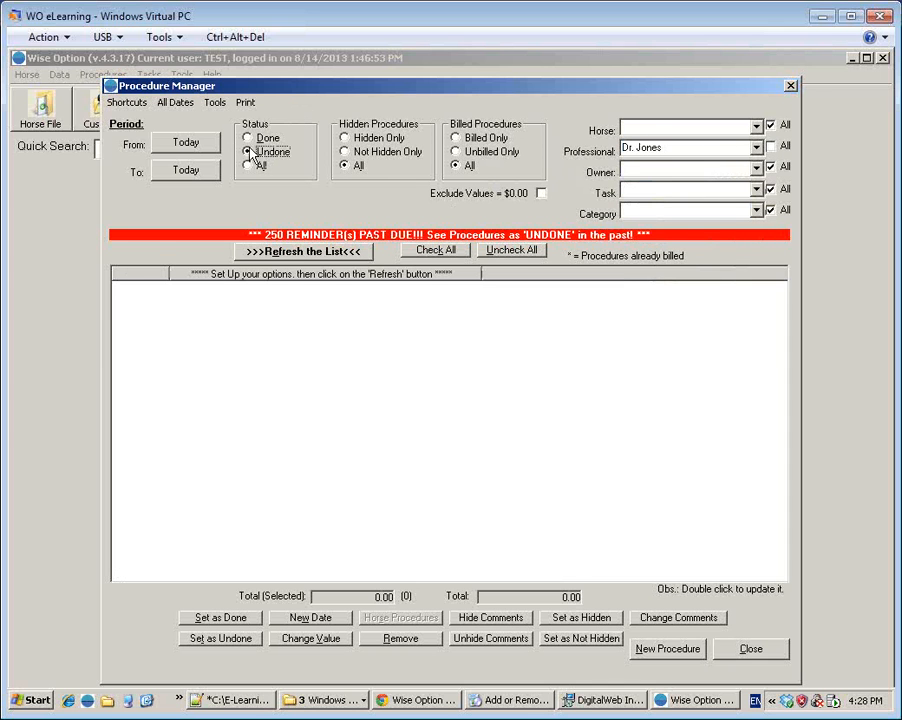
pyautogui.click(297, 253)
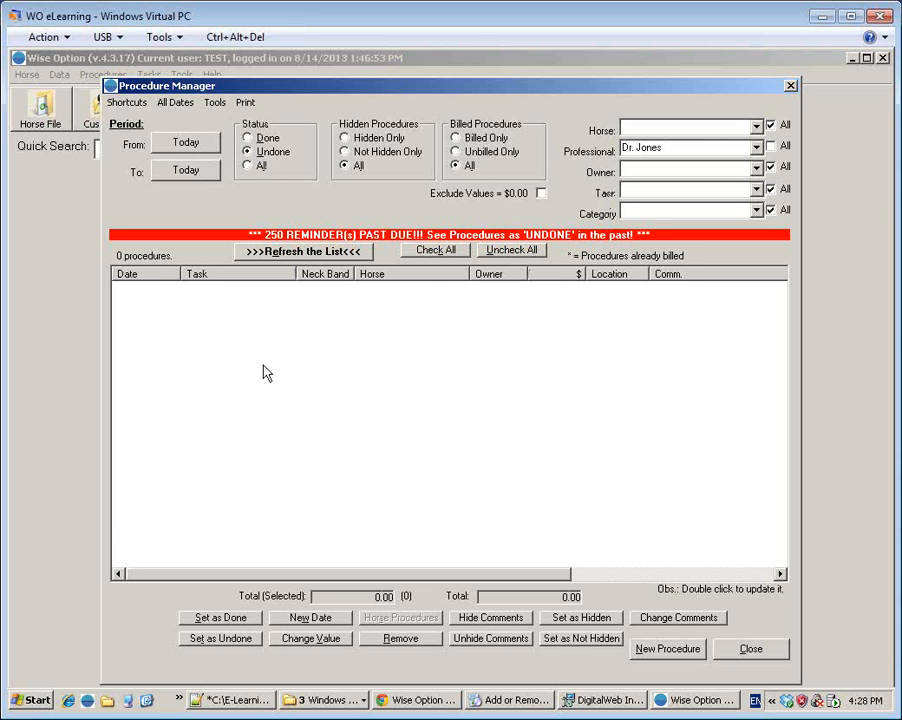
# - Include all professionals again and list the undone procedures from 30 days ago, 7/15/2013, through today
pyautogui.click(771, 147)
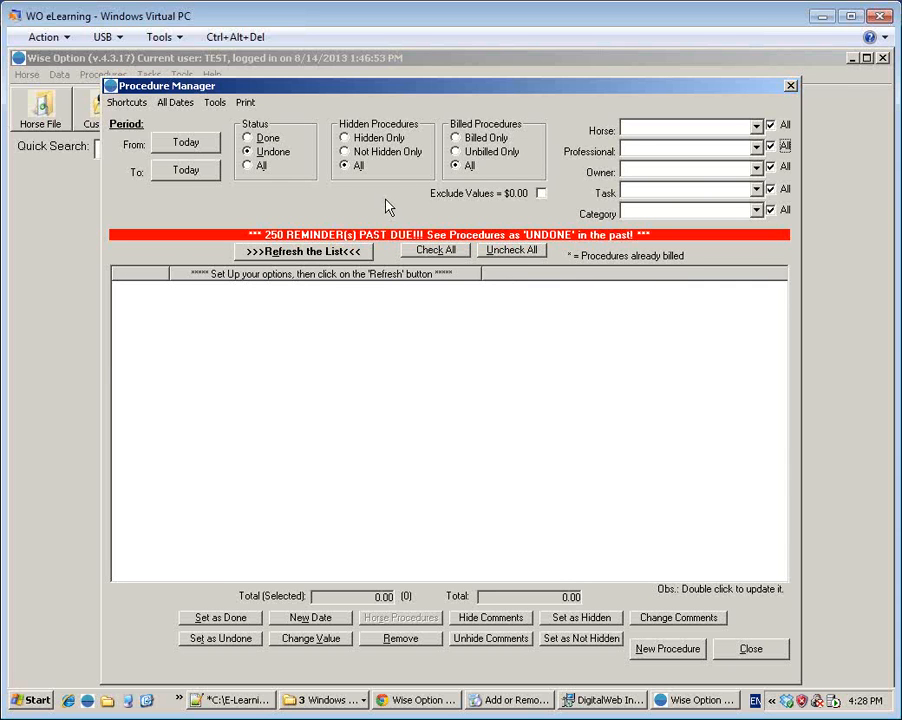
pyautogui.click(198, 146)
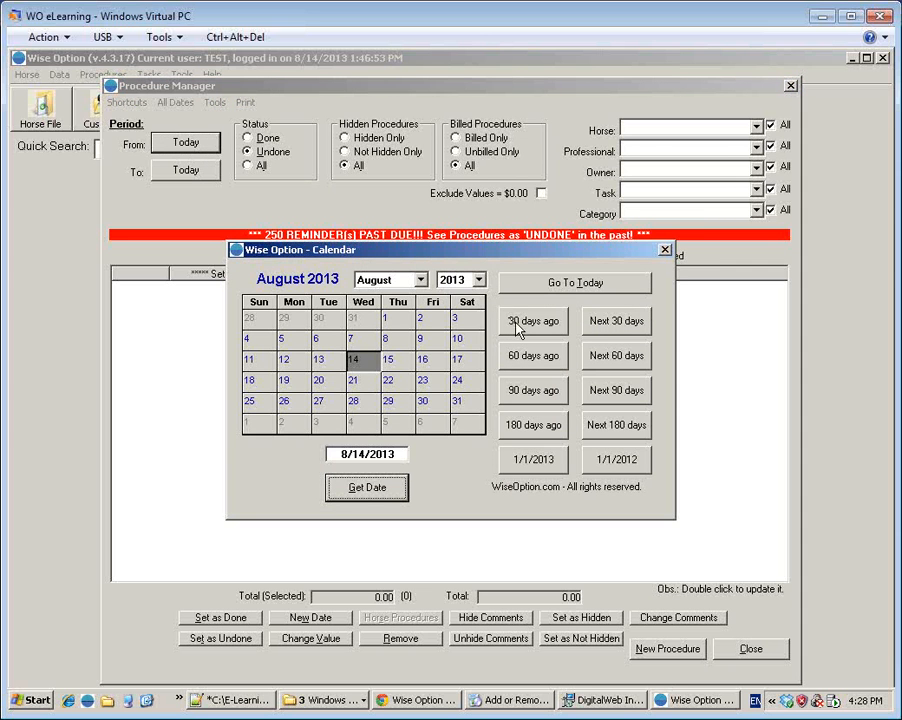
pyautogui.click(360, 495)
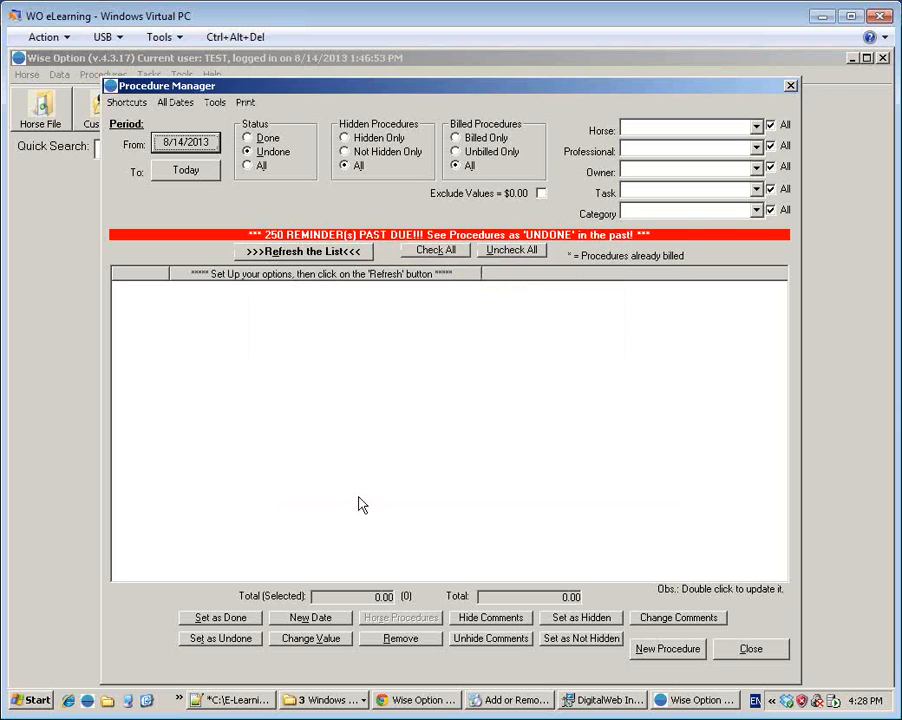
pyautogui.click(208, 150)
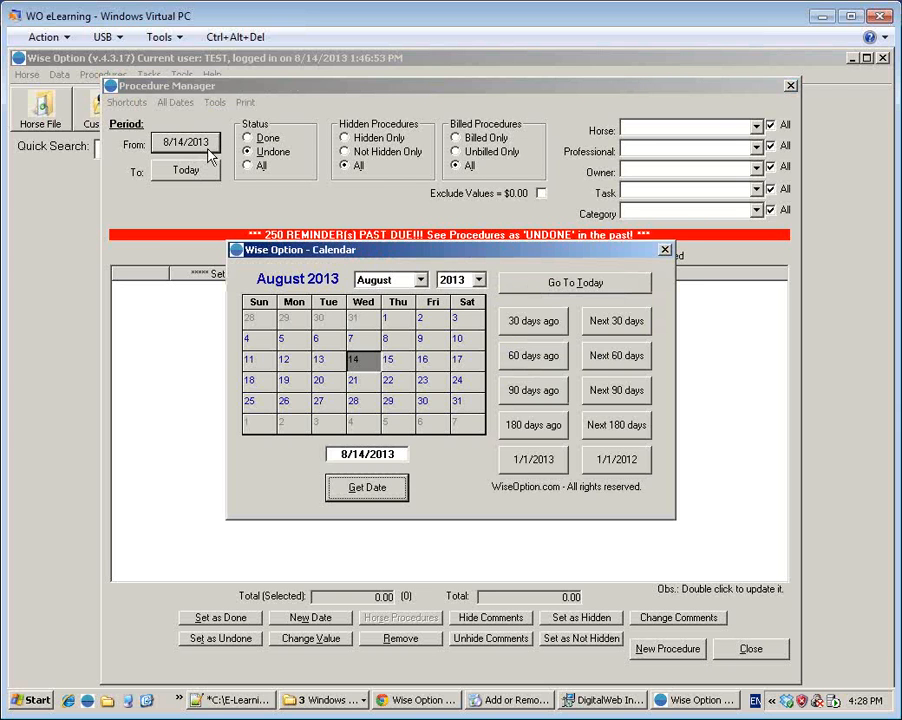
pyautogui.click(558, 322)
pyautogui.click(371, 488)
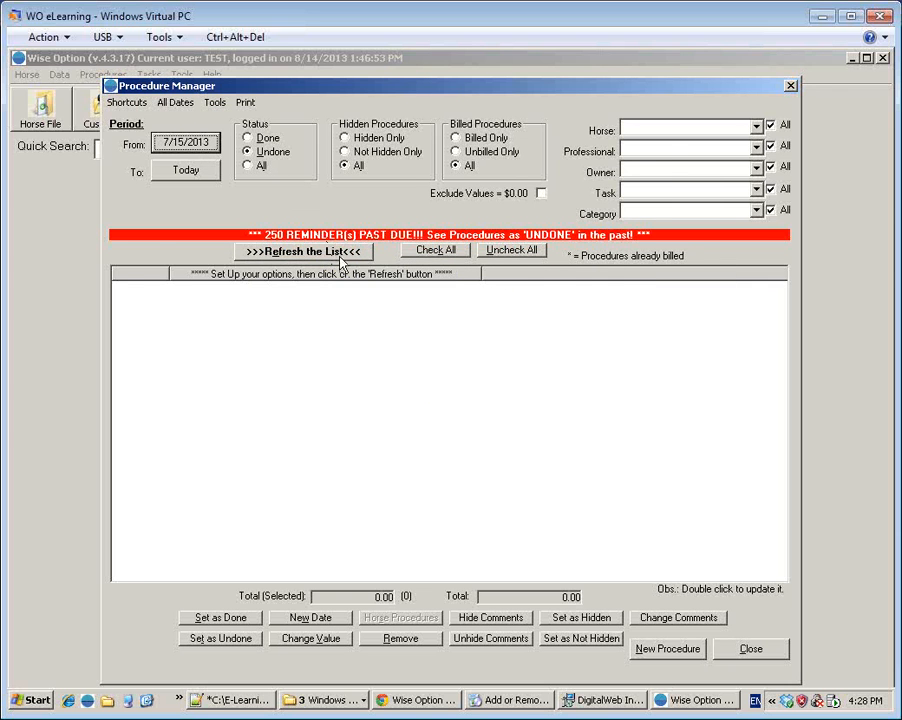
pyautogui.click(305, 251)
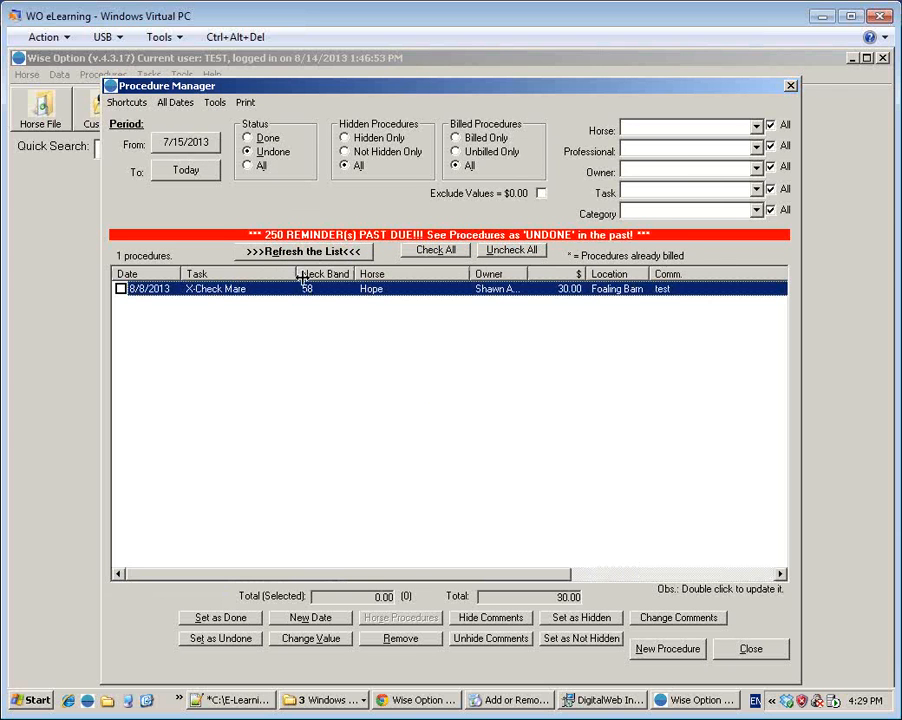
# - Extend the period's start to 180 days ago, 2/15/2013, and reload the list of undone procedures
pyautogui.click(213, 142)
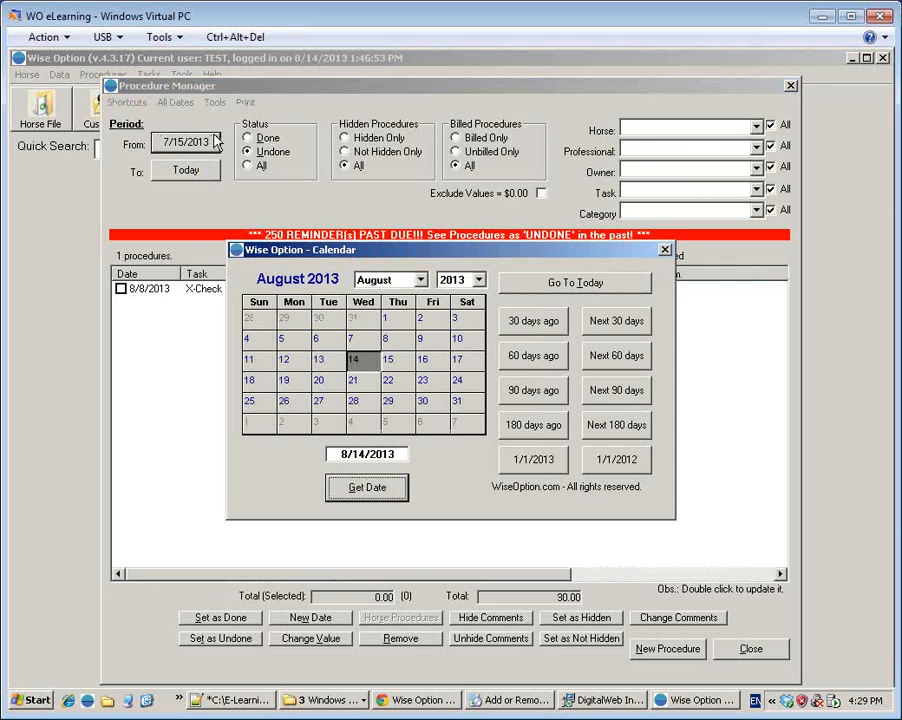
pyautogui.click(548, 427)
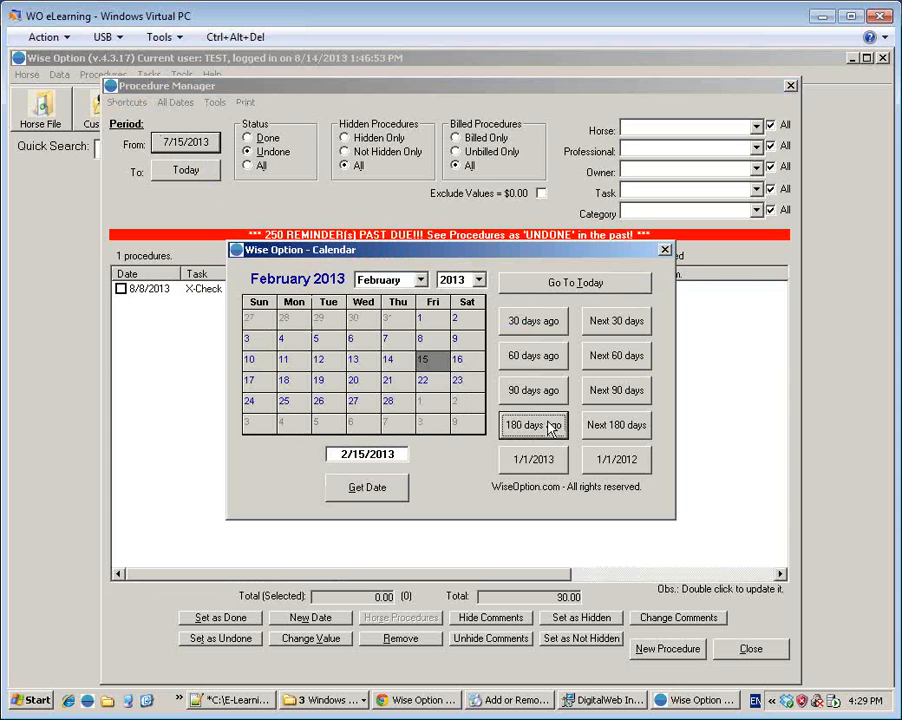
pyautogui.click(388, 487)
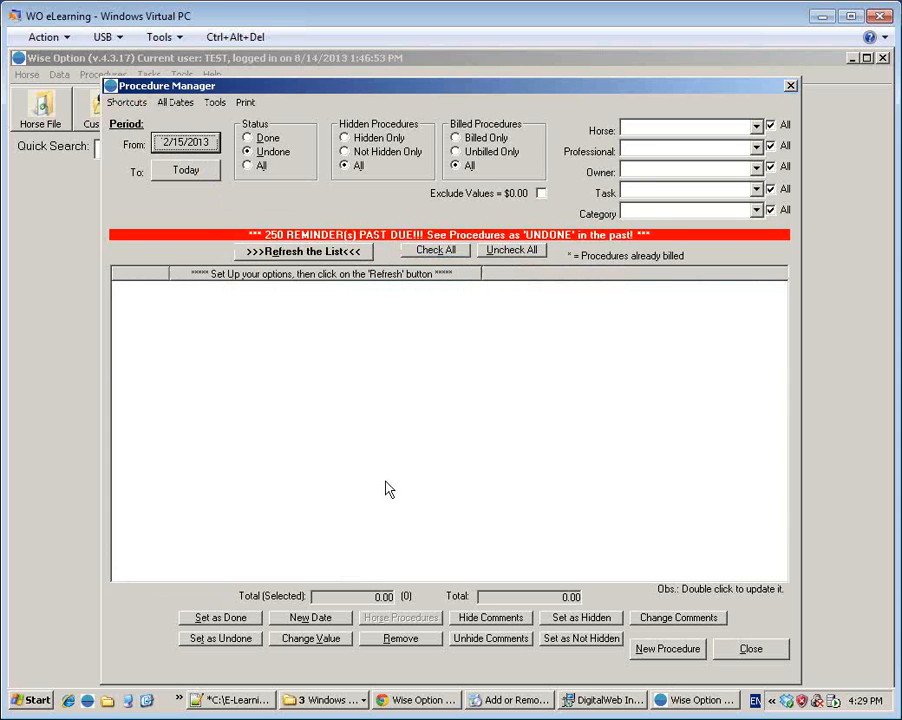
pyautogui.click(304, 253)
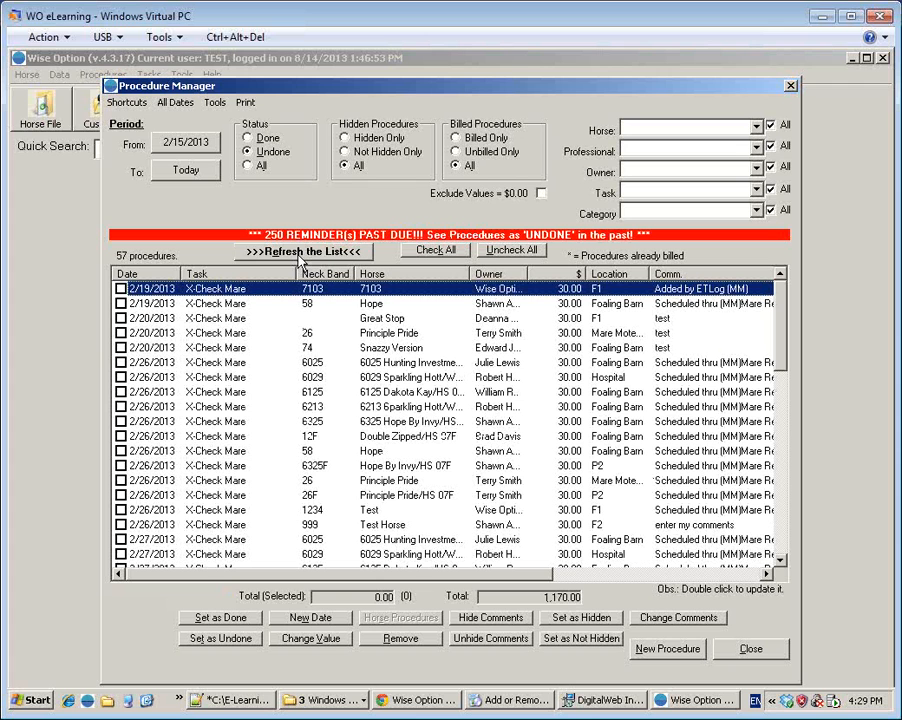
# - Sort the procedures by location and look through the groups, including the first Foaling Barn entry for Hope
pyautogui.click(620, 277)
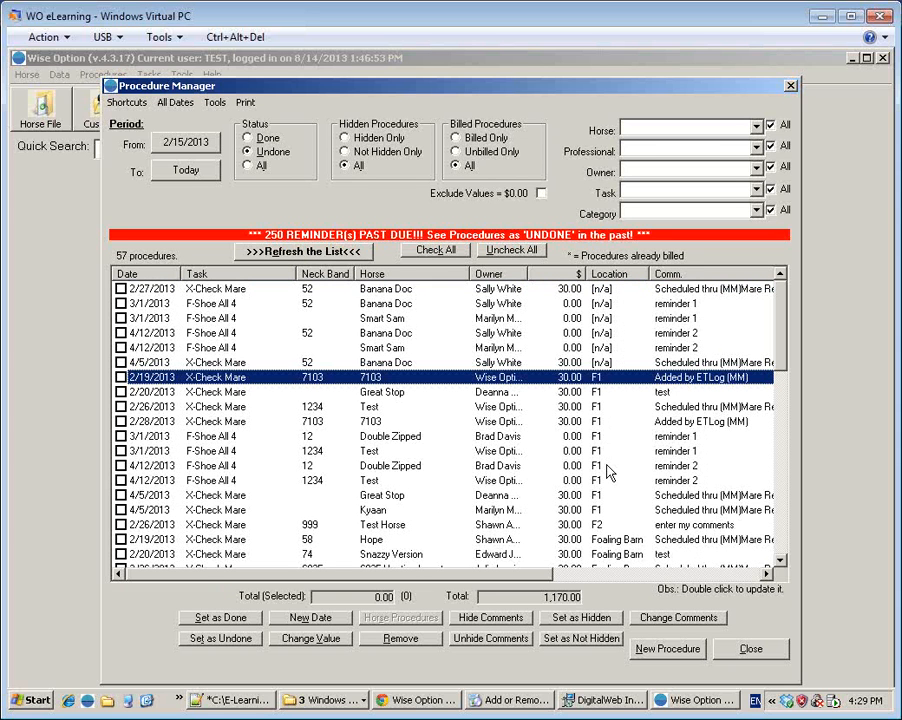
pyautogui.click(781, 562)
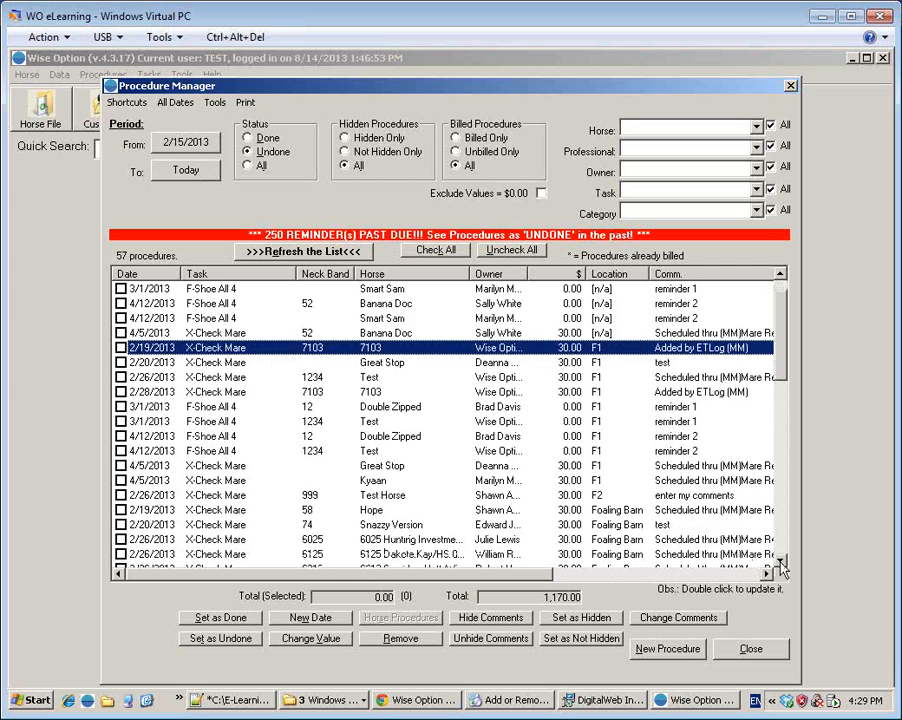
pyautogui.moveTo(781, 567); pyautogui.dragTo(781, 567)
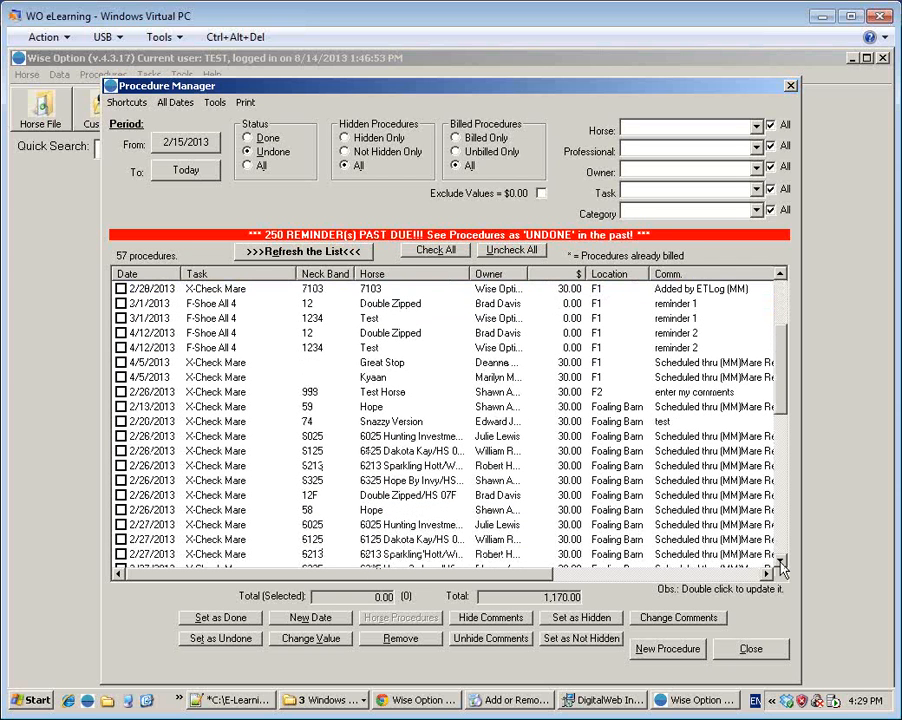
pyautogui.click(606, 409)
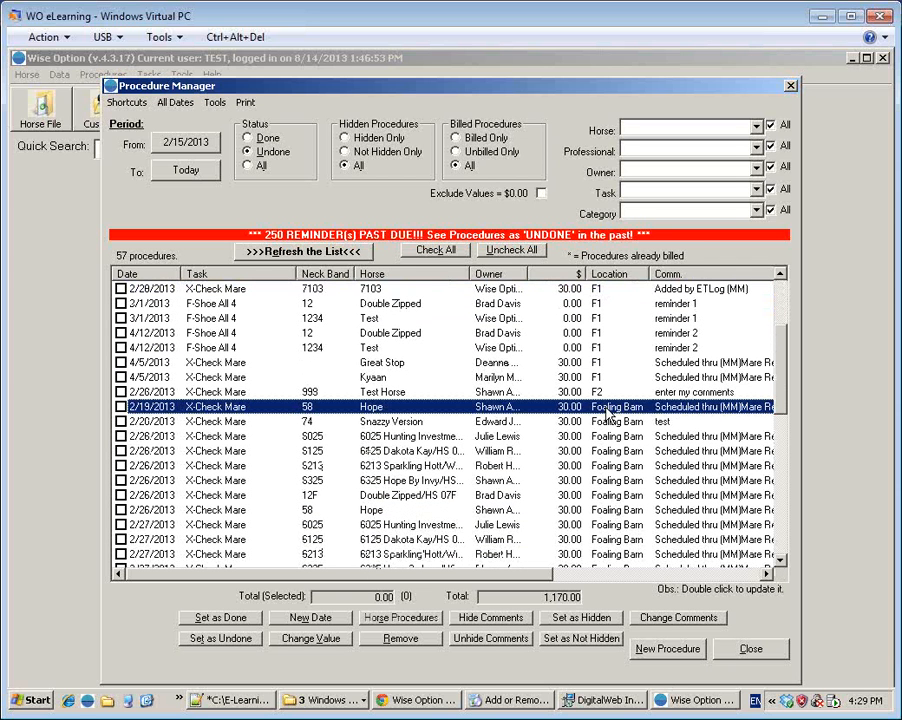
pyautogui.click(216, 103)
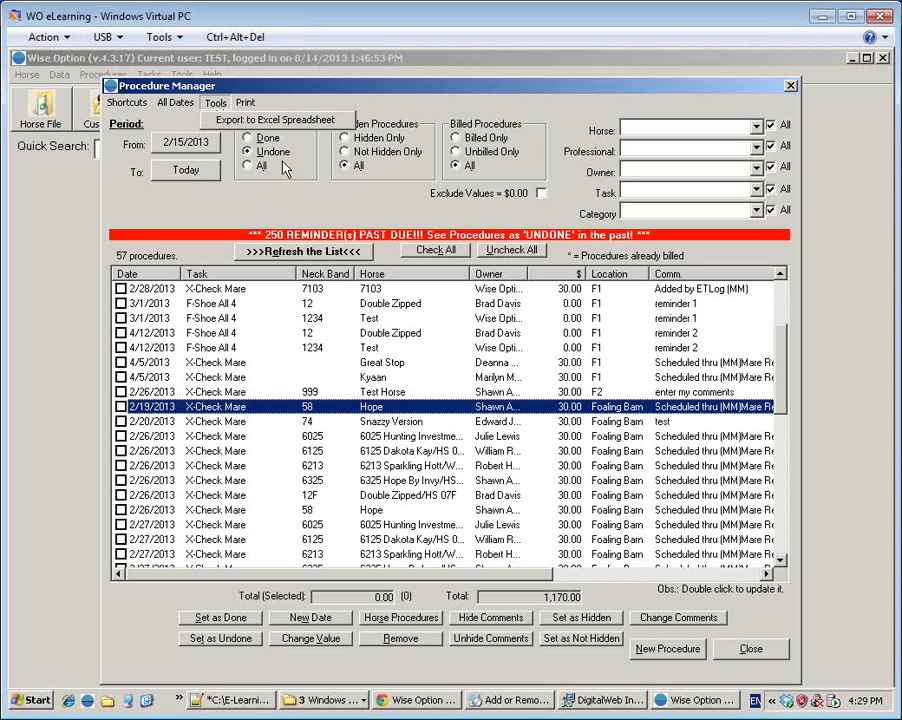
pyautogui.click(376, 221)
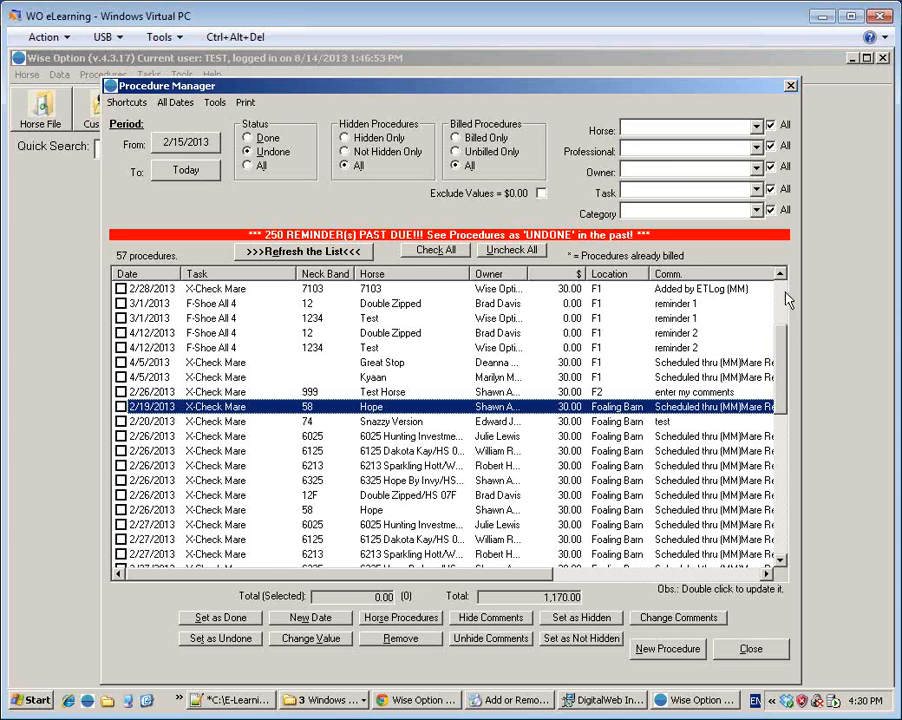
pyautogui.scroll(3, 786, 300)
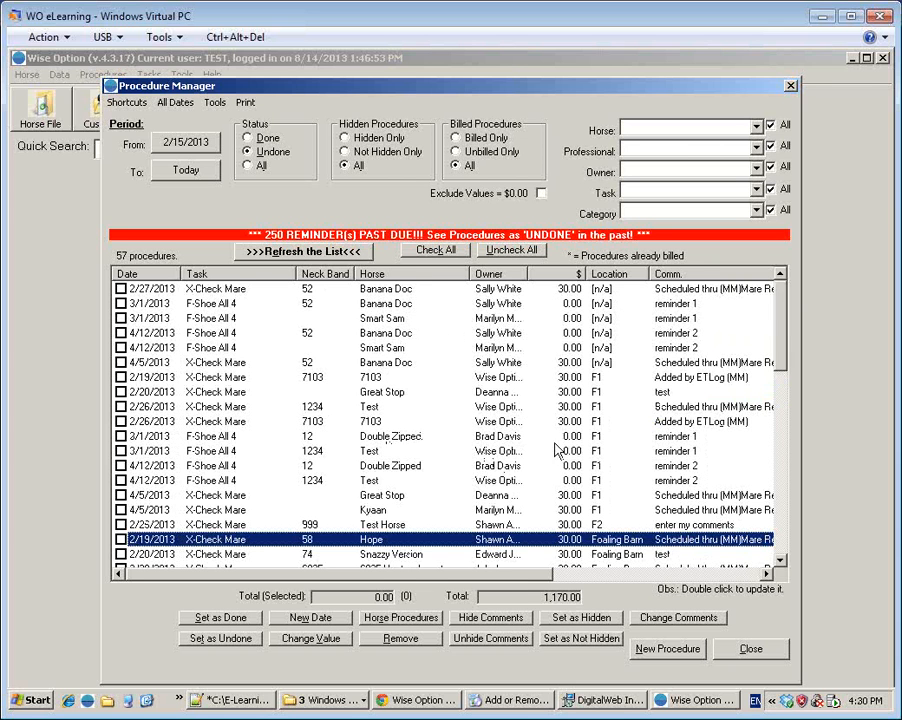
# - Export the procedures to an Excel spreadsheet sorted by criterion 1, without owner information, hidden comments, extra comments or task cost
pyautogui.click(216, 103)
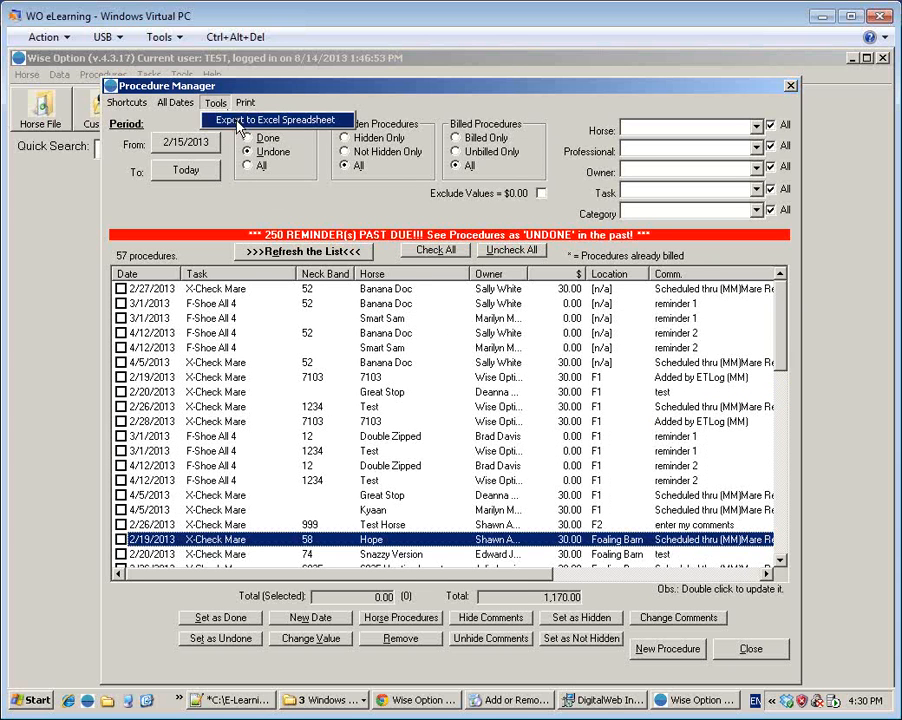
pyautogui.click(240, 119)
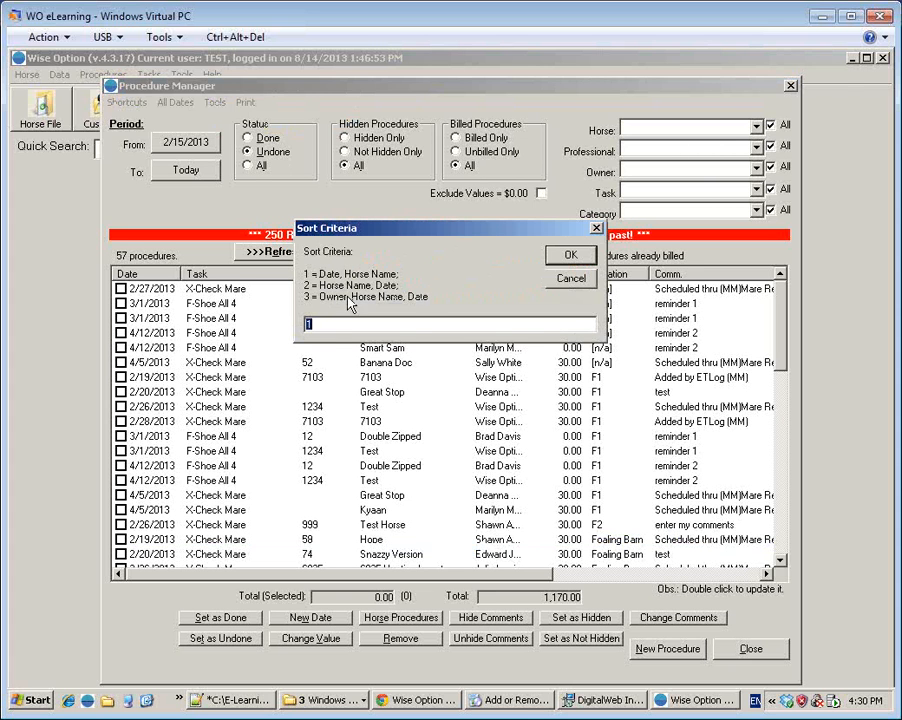
pyautogui.click(570, 255)
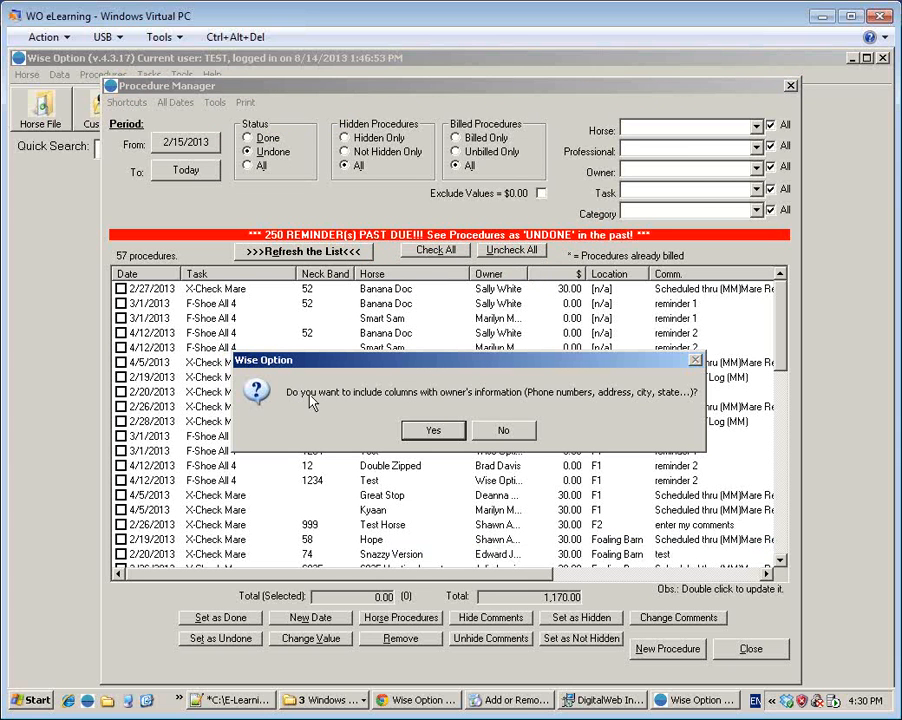
pyautogui.click(516, 432)
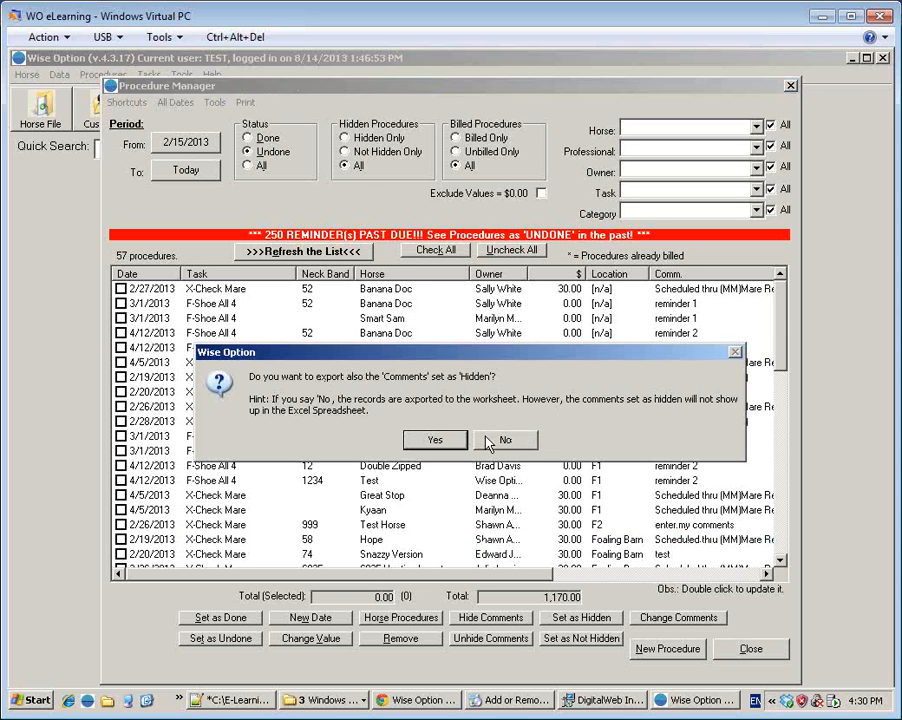
pyautogui.click(490, 442)
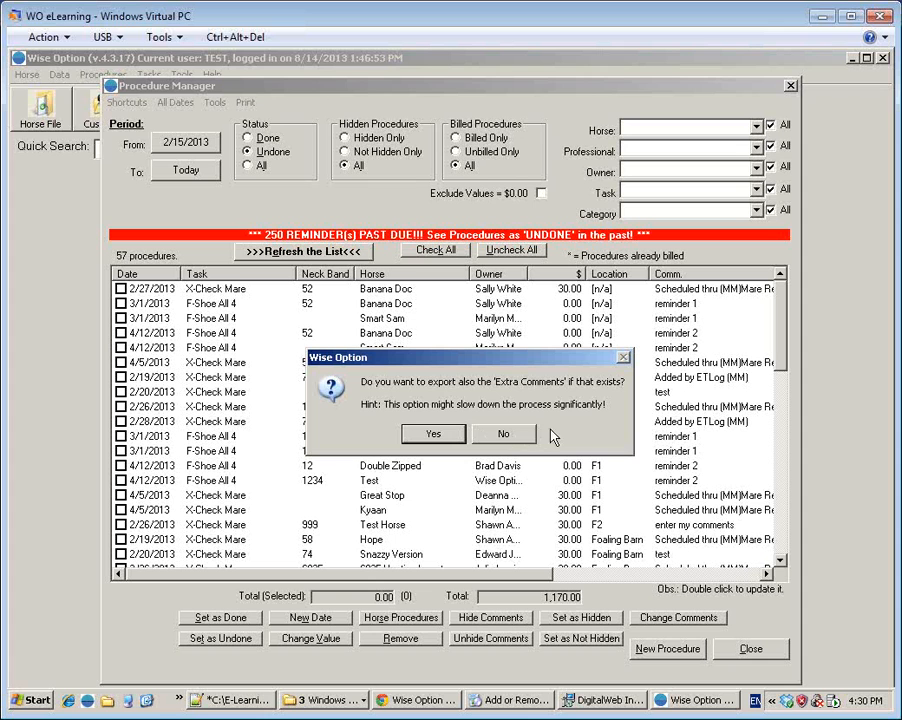
pyautogui.click(503, 433)
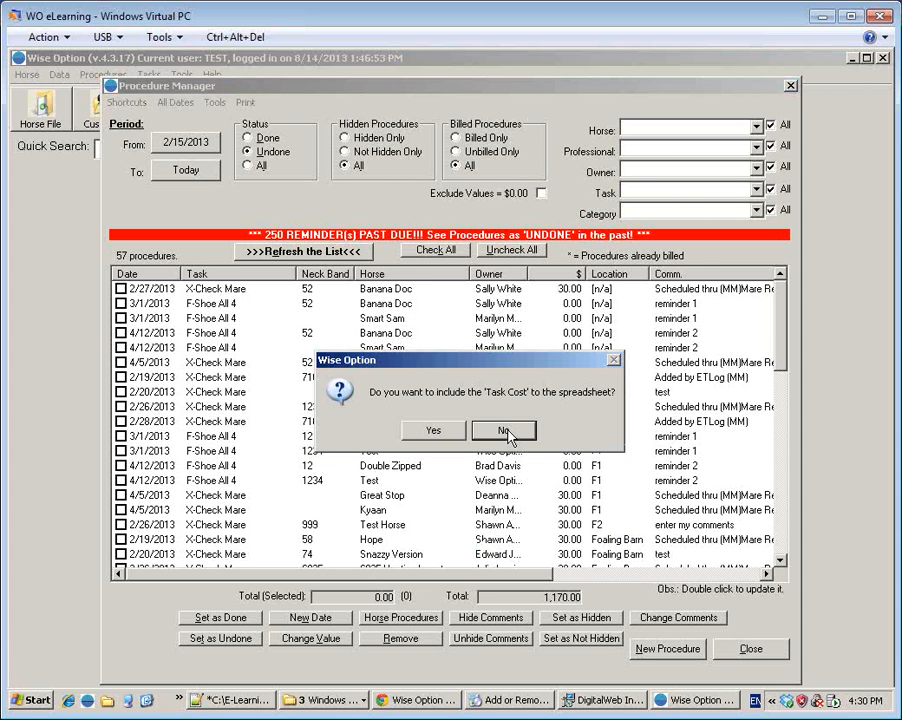
pyautogui.click(505, 432)
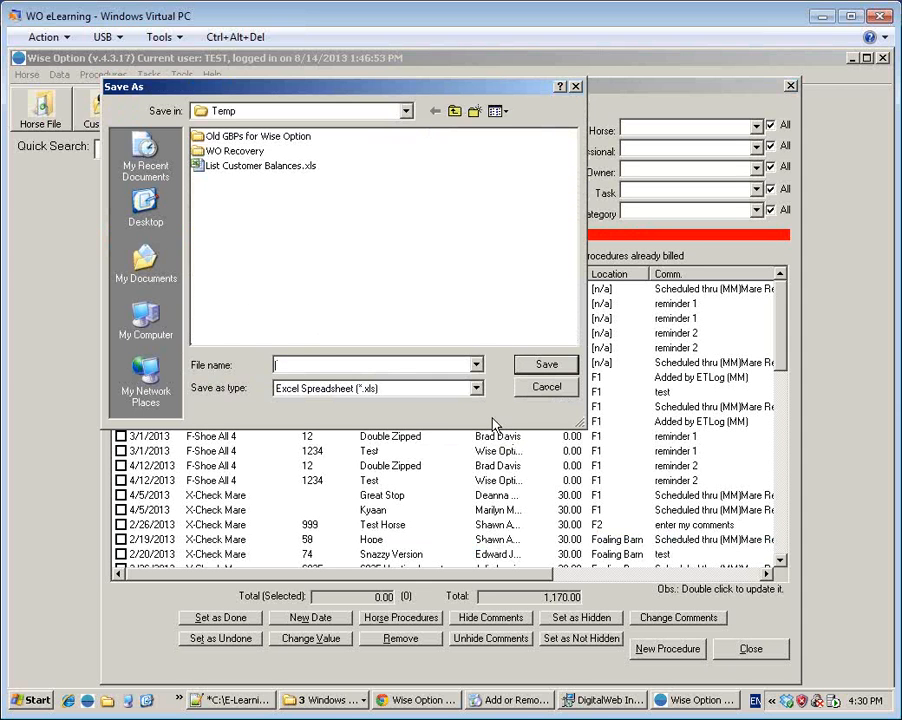
# - Save the export as 01.xls in the Temp folder and view it in Excel
pyautogui.write('D')
pyautogui.press('Return')
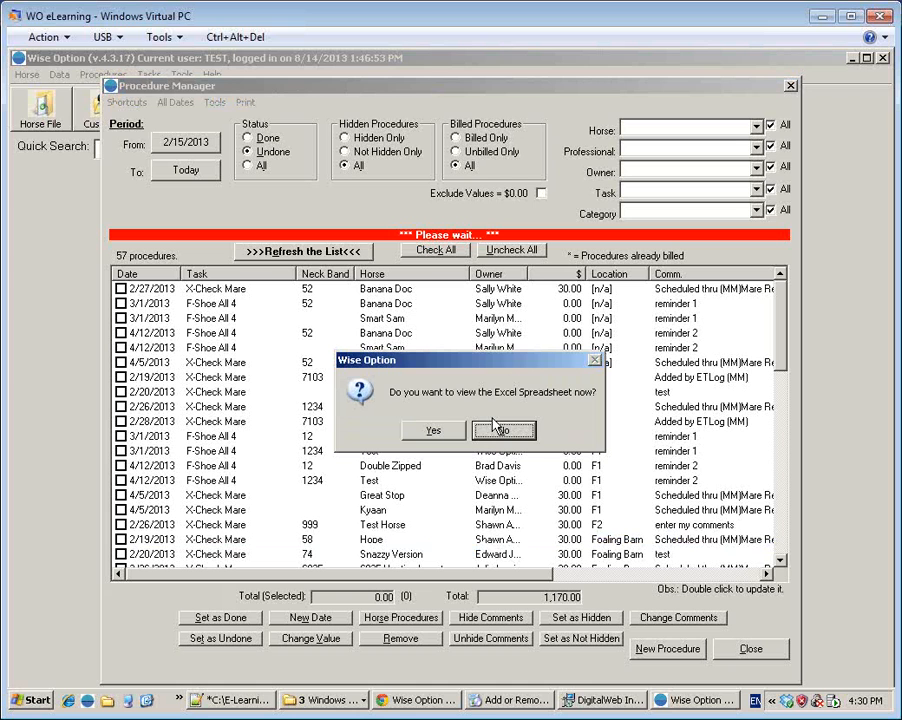
pyautogui.click(433, 431)
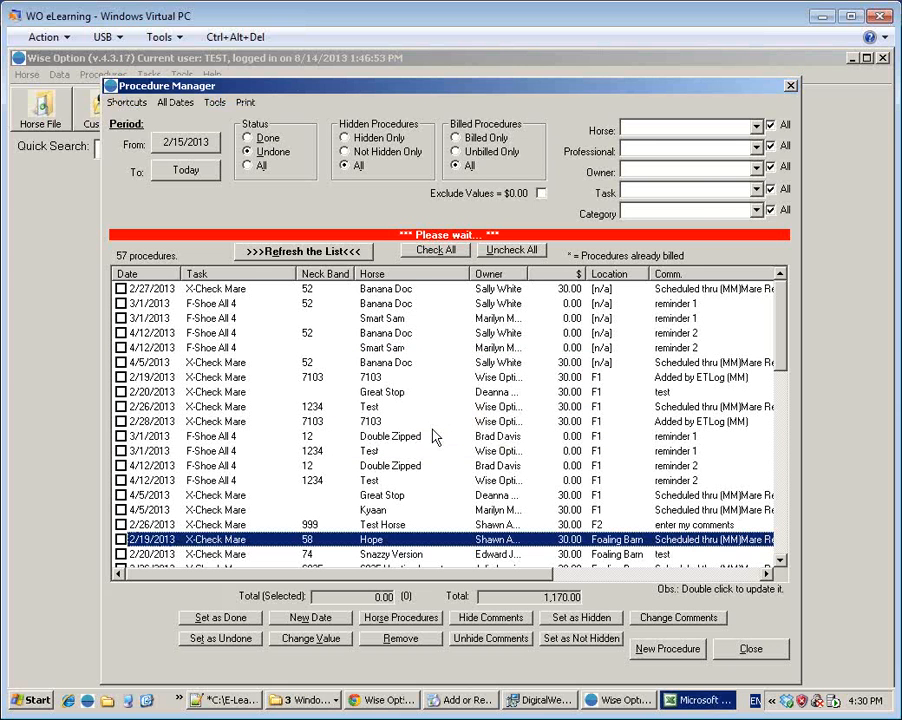
pyautogui.click(698, 700)
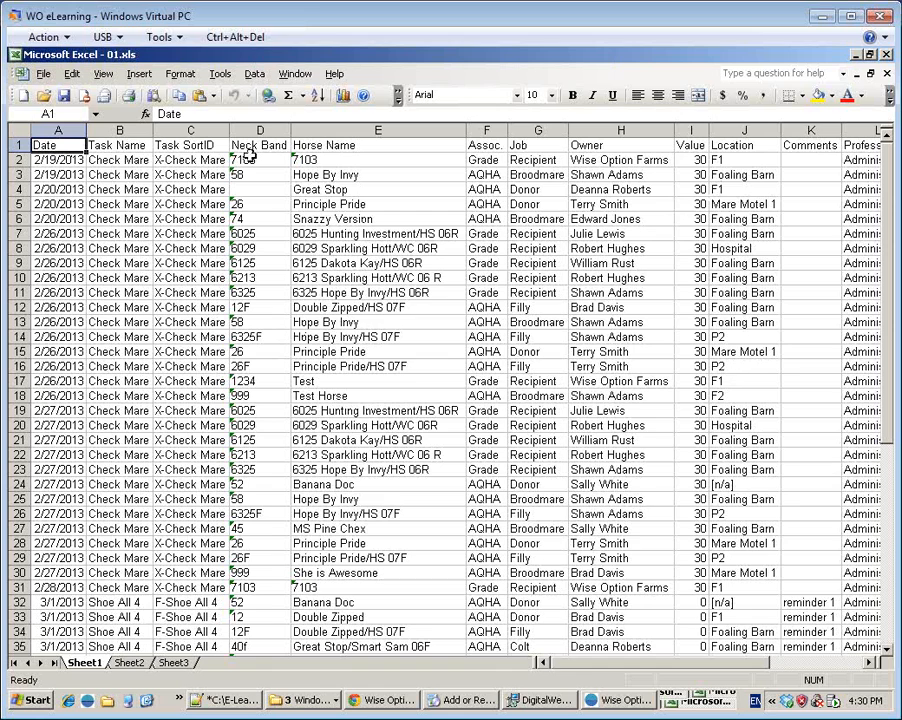
# - Sort the whole exported worksheet by Location in ascending order, treating the first row as a header
pyautogui.click(18, 131)
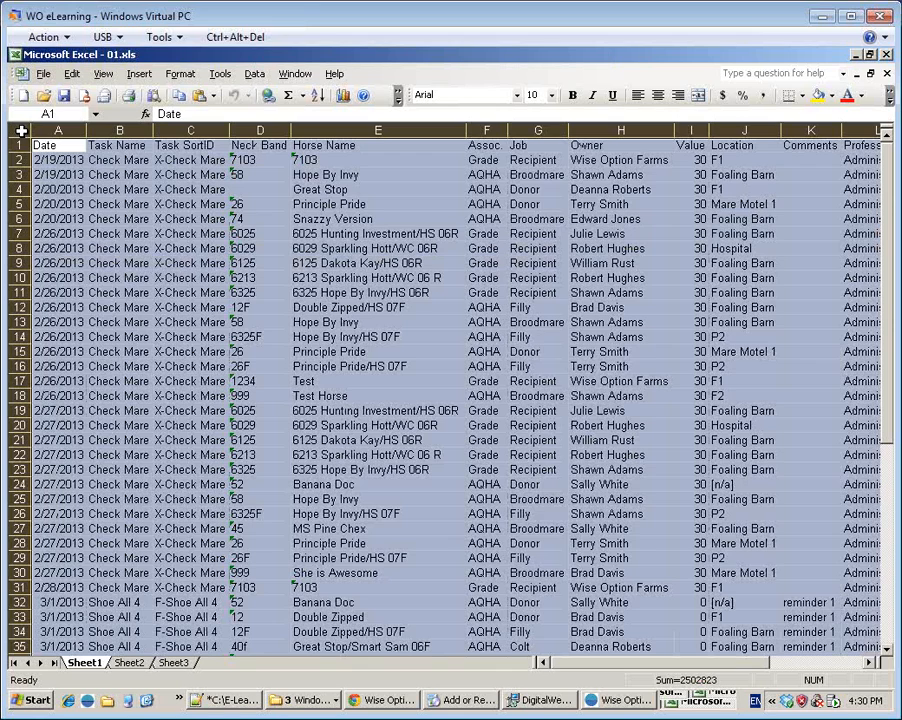
pyautogui.click(317, 95)
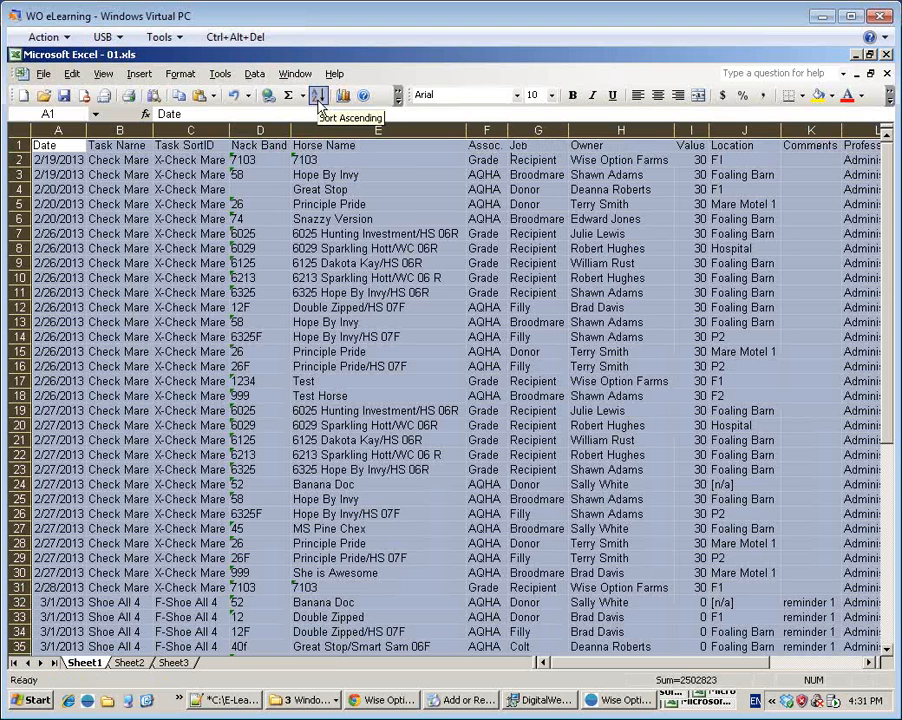
pyautogui.click(321, 98)
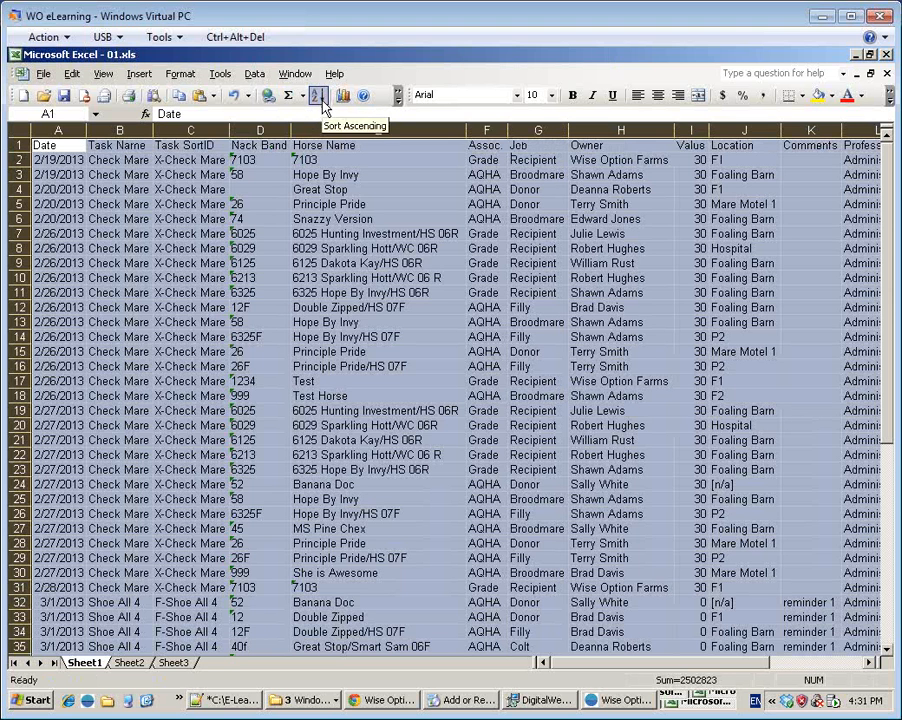
pyautogui.click(255, 74)
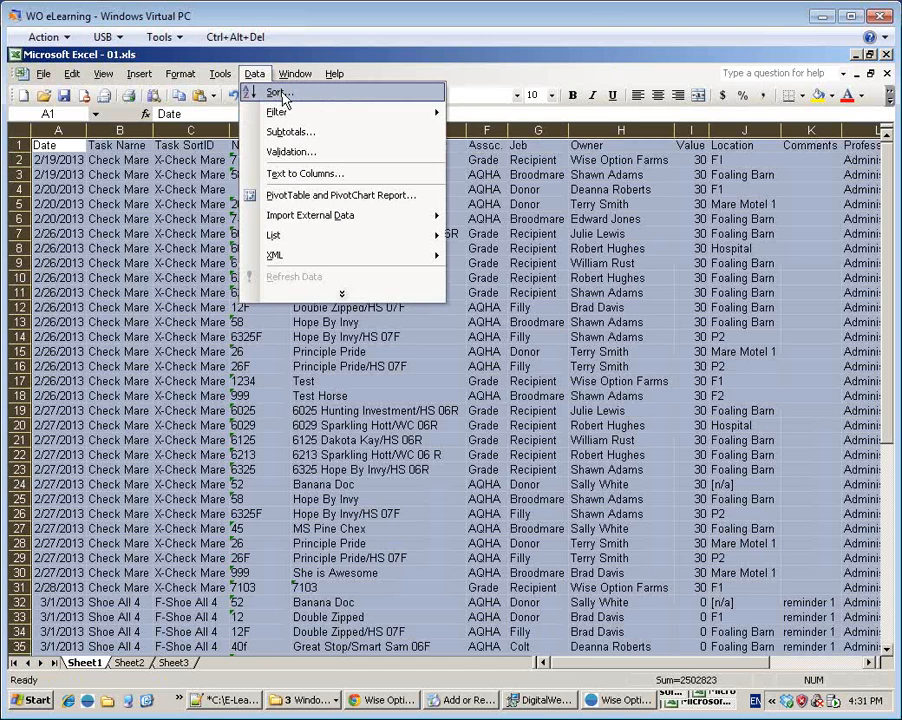
pyautogui.click(275, 91)
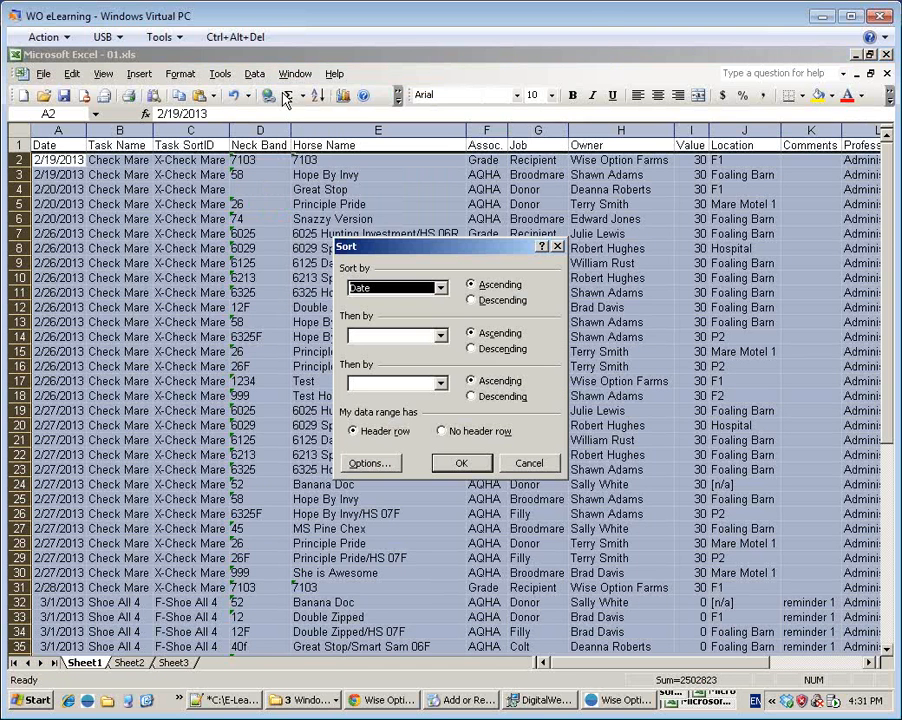
pyautogui.click(440, 288)
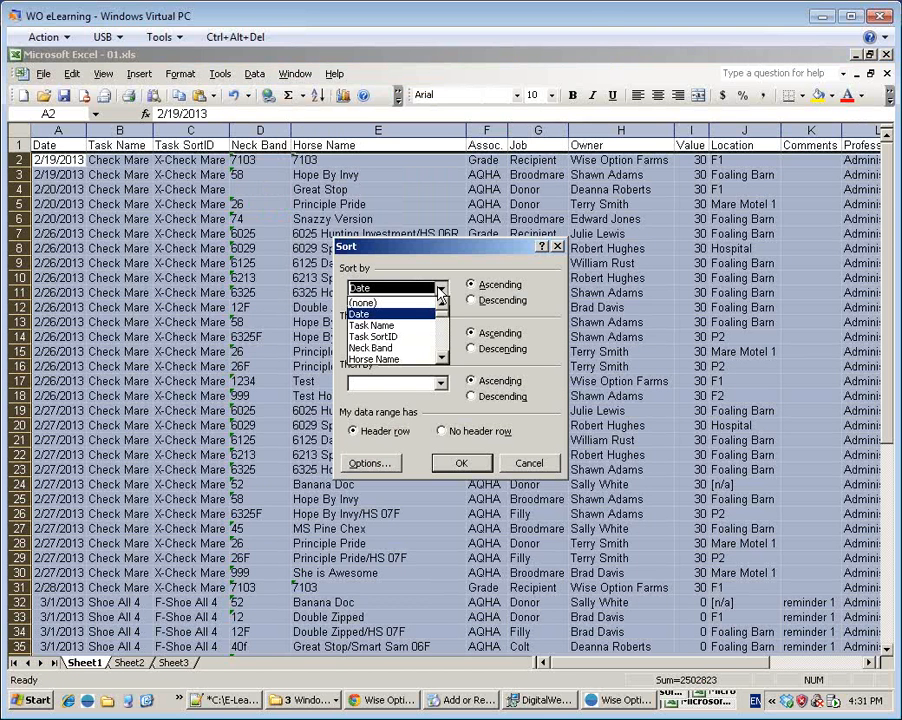
pyautogui.click(443, 362)
pyautogui.click(443, 362)
pyautogui.click(443, 362)
pyautogui.click(443, 362)
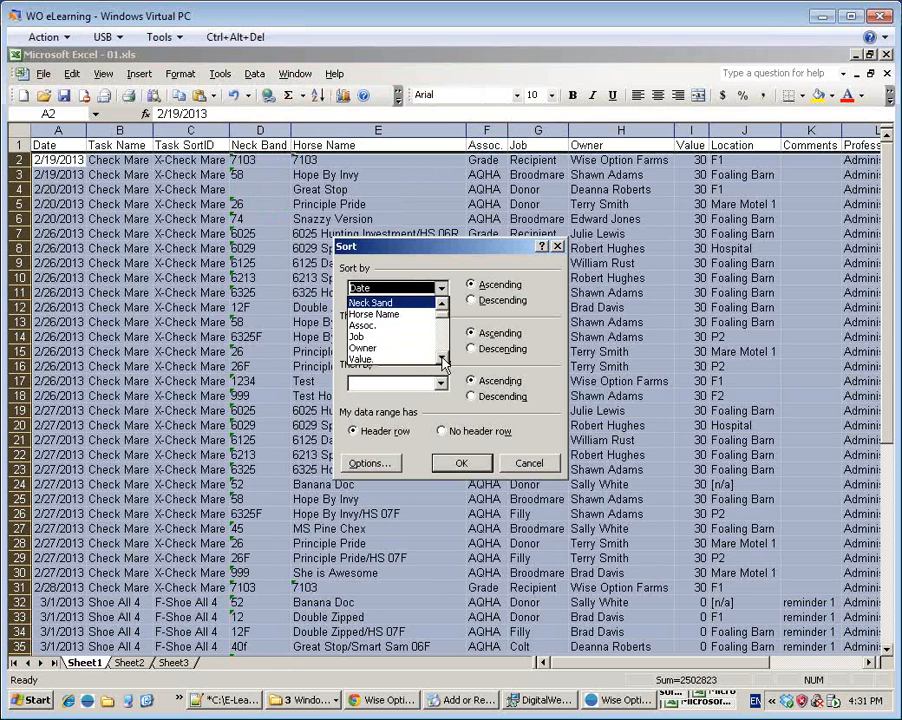
pyautogui.click(443, 362)
pyautogui.click(443, 362)
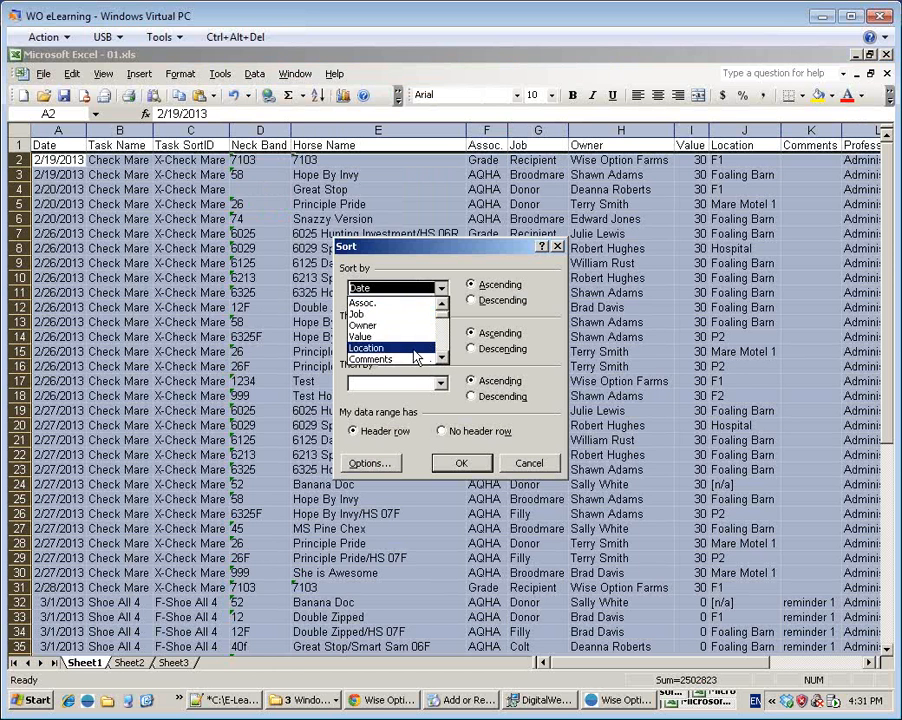
pyautogui.click(413, 357)
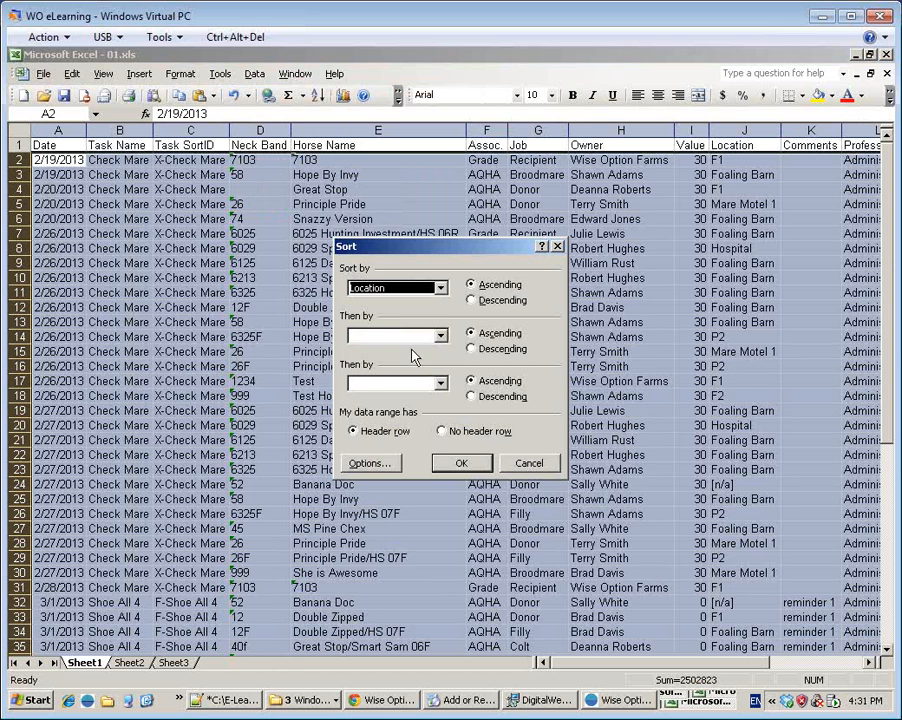
pyautogui.click(463, 463)
pyautogui.click(756, 366)
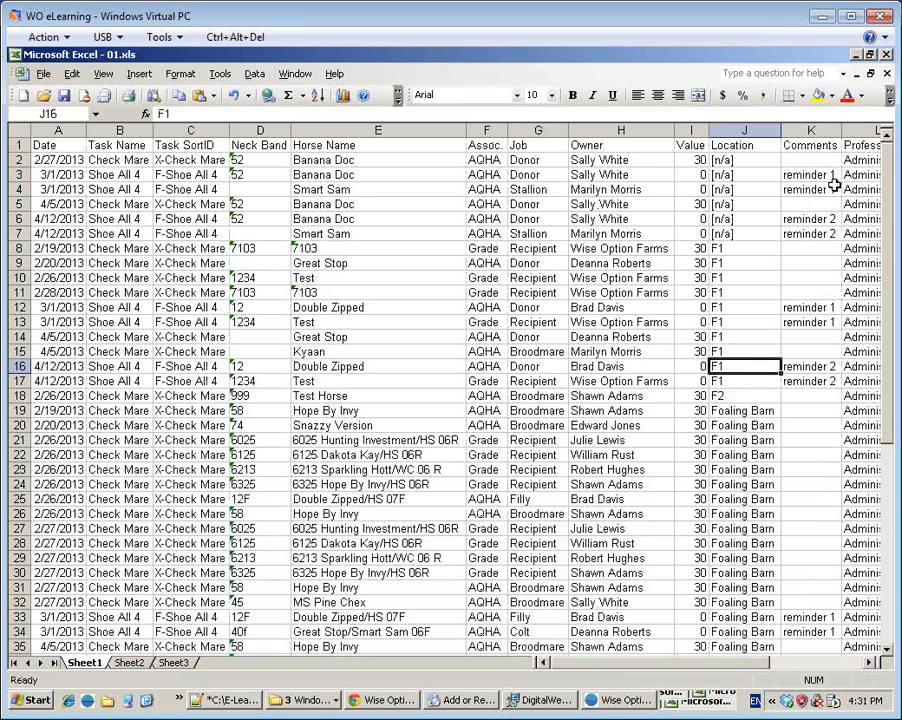
# - Close the 01.xls workbook with its changes saved and exit the Procedure Manager
pyautogui.click(885, 56)
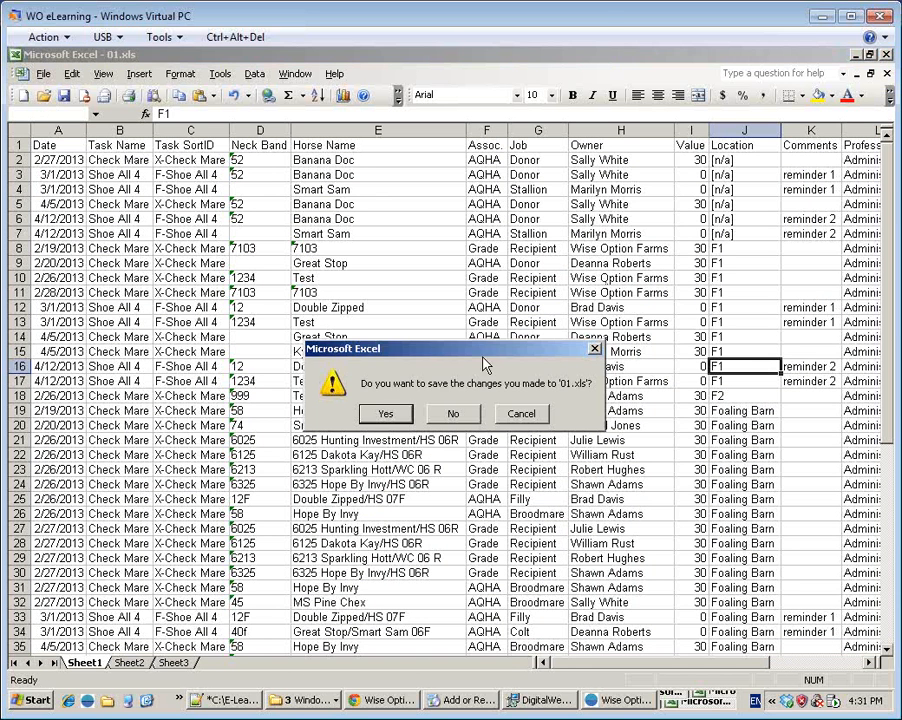
pyautogui.click(388, 414)
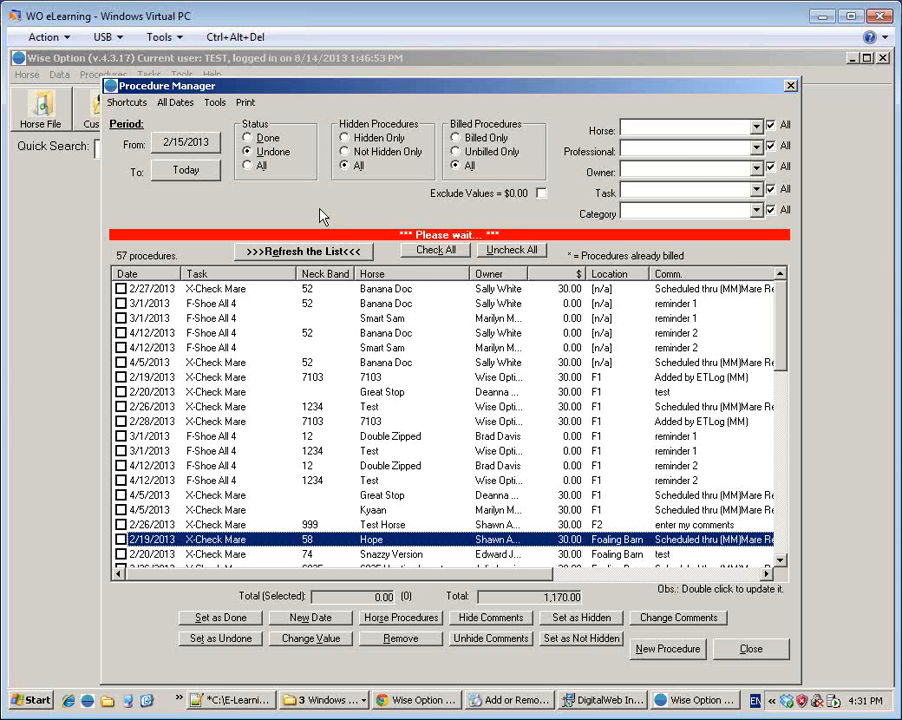
pyautogui.press('Escape')
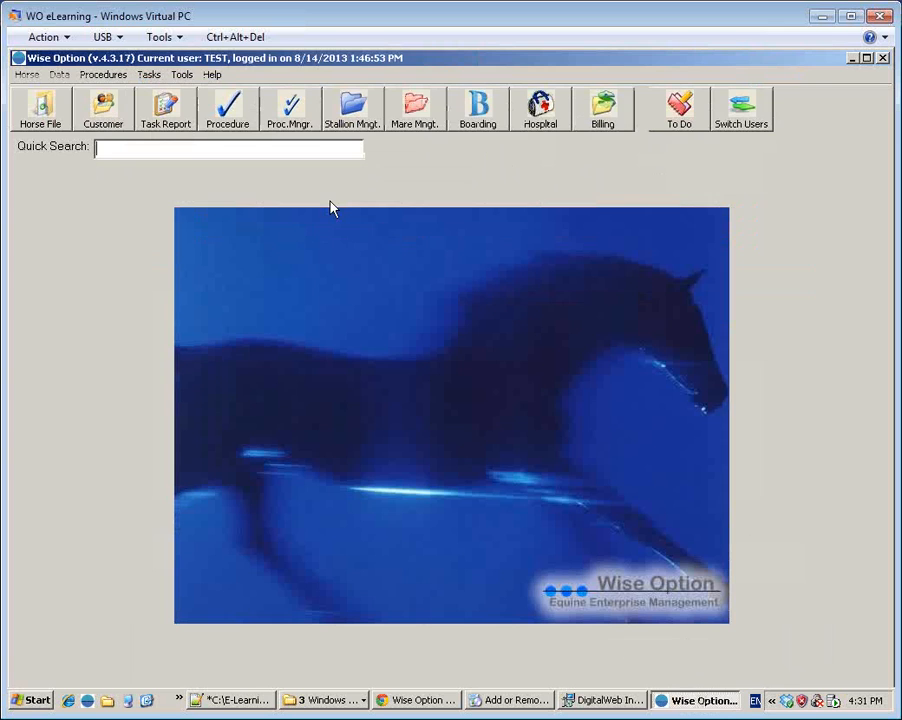
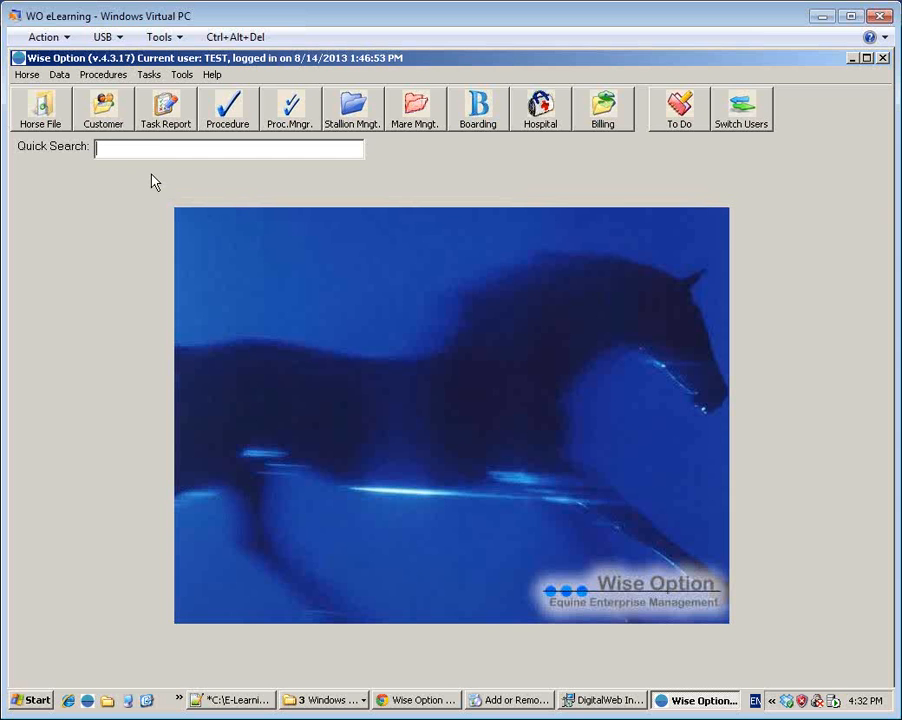
# - Open the fourth listed customer's account, view the options for the unbilled procedures report, and return to the main screen
pyautogui.click(104, 126)
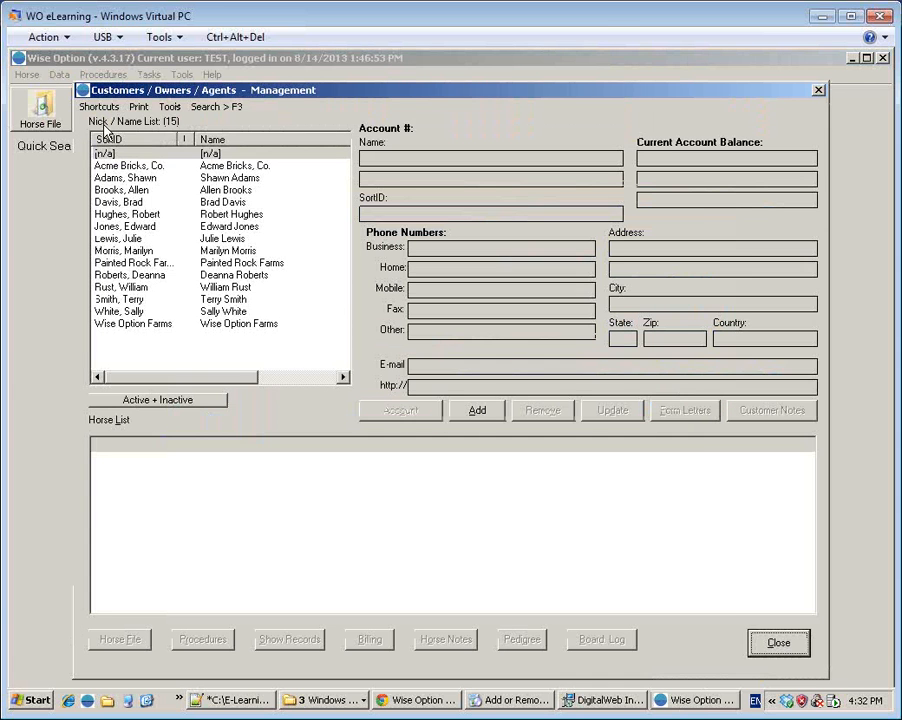
pyautogui.click(139, 191)
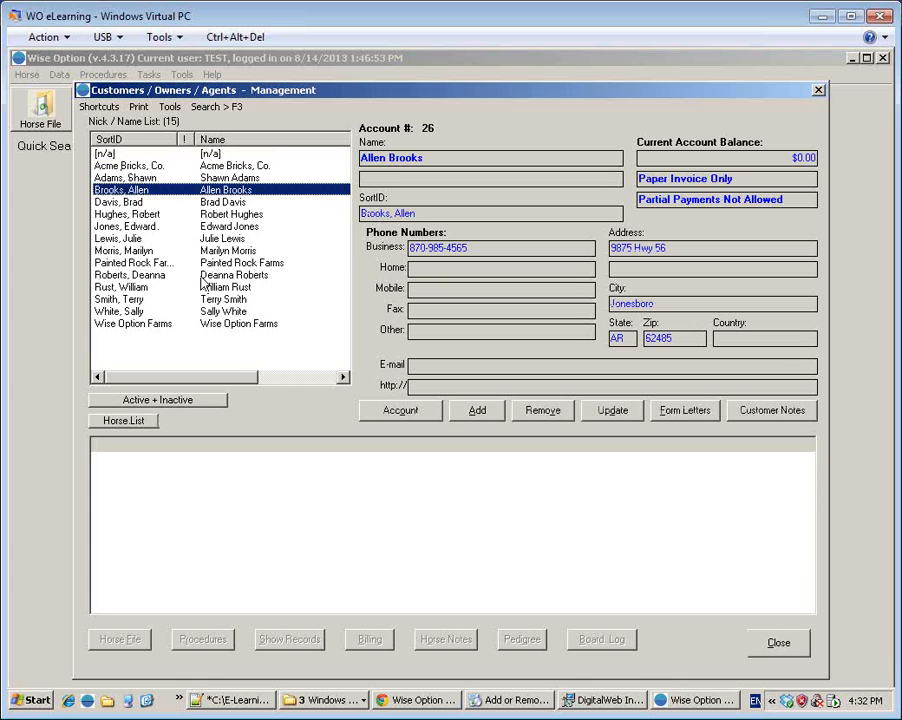
pyautogui.click(401, 411)
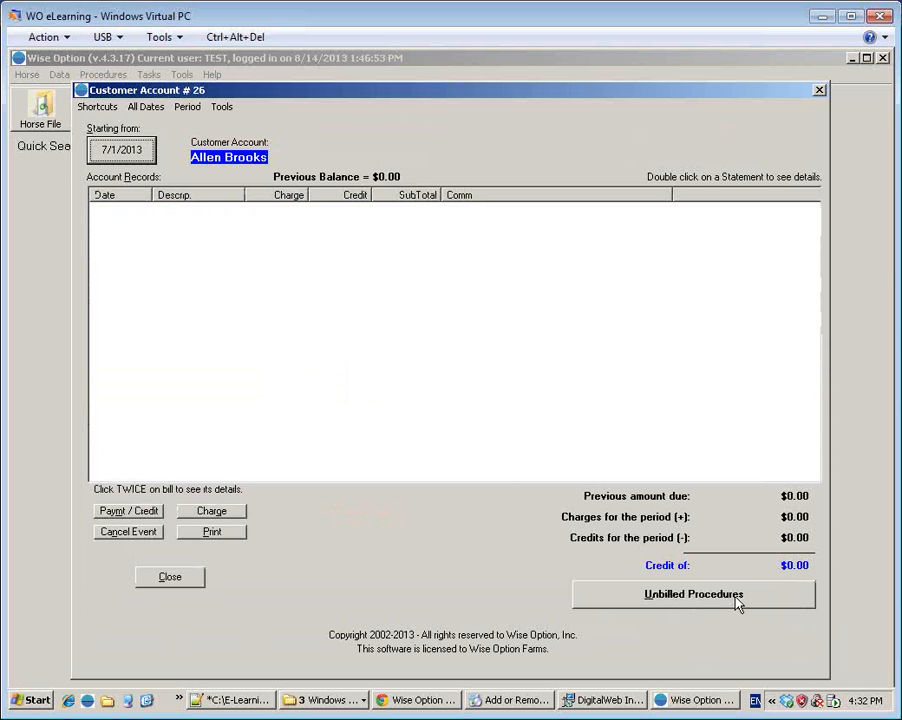
pyautogui.click(738, 598)
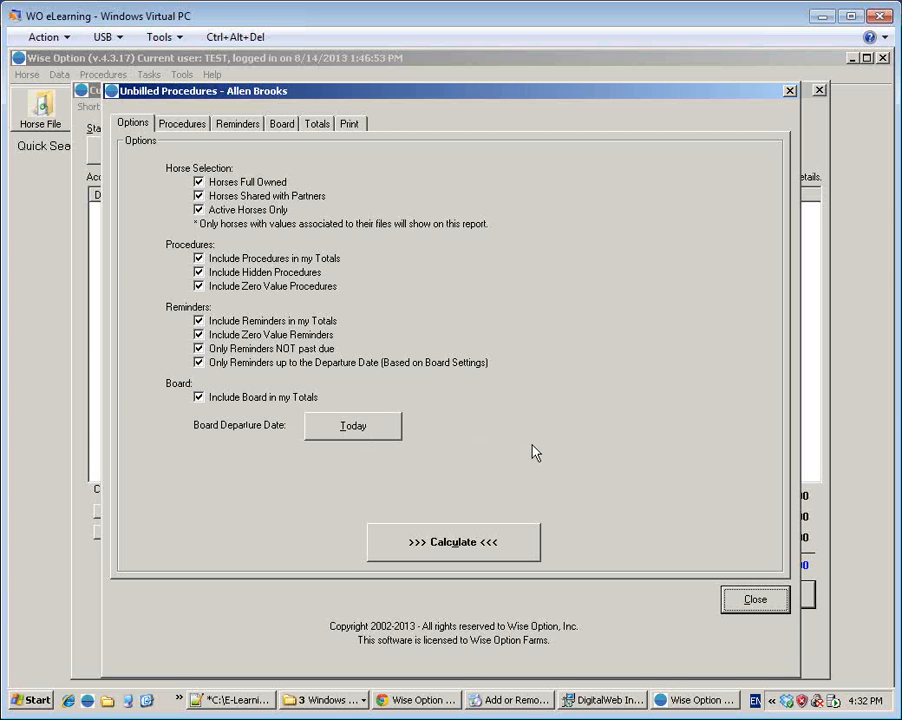
pyautogui.press('Escape')
pyautogui.press('Escape')
pyautogui.press('Escape')
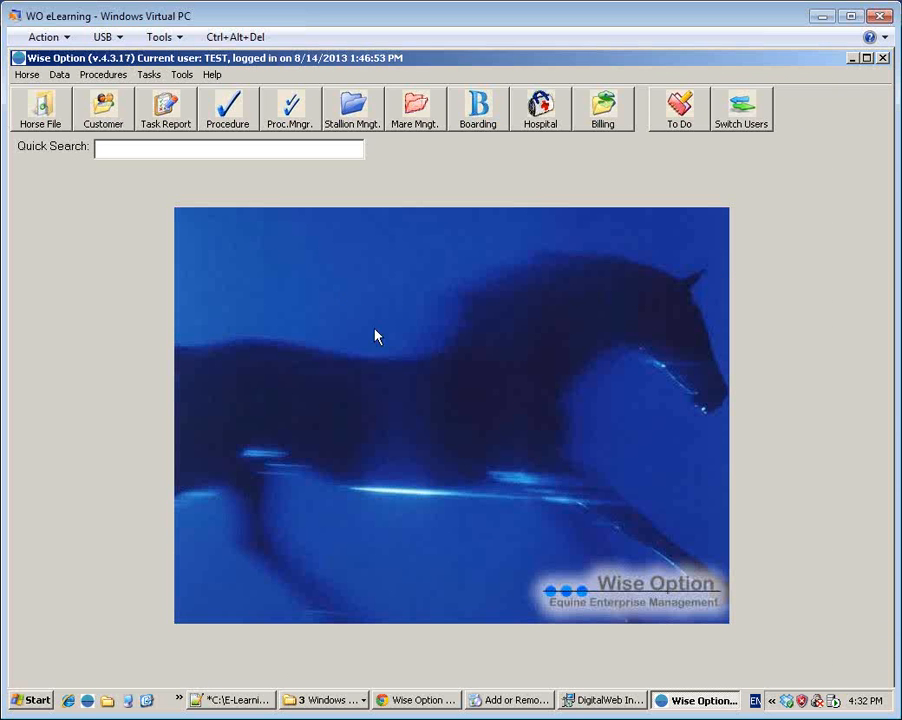
# - Look at the Procedure Manager and close it, and browse the list of active horses in a new procedure entry
pyautogui.click(306, 121)
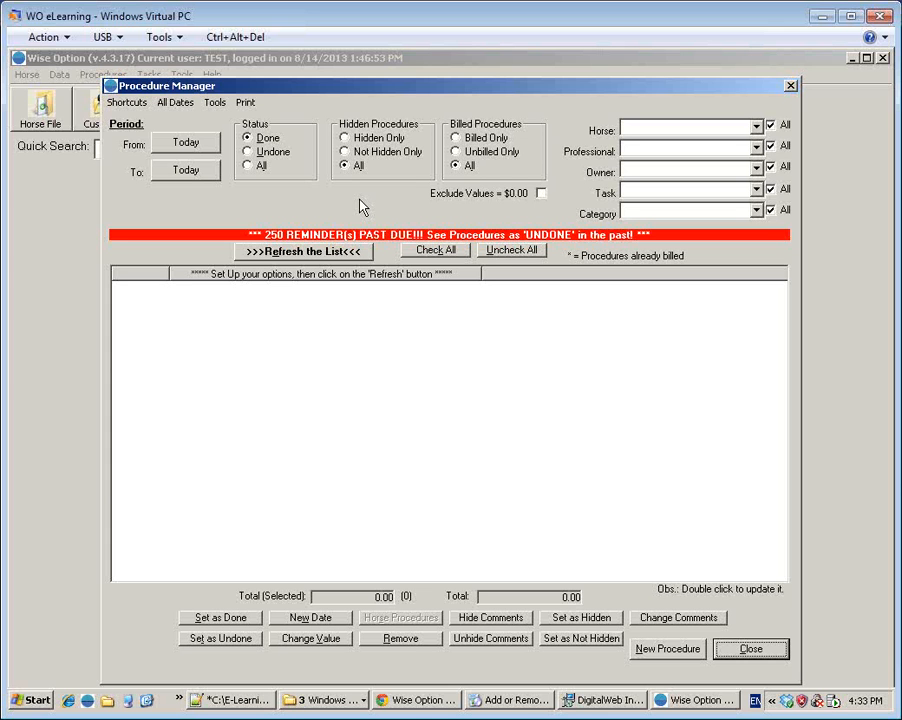
pyautogui.press('Escape')
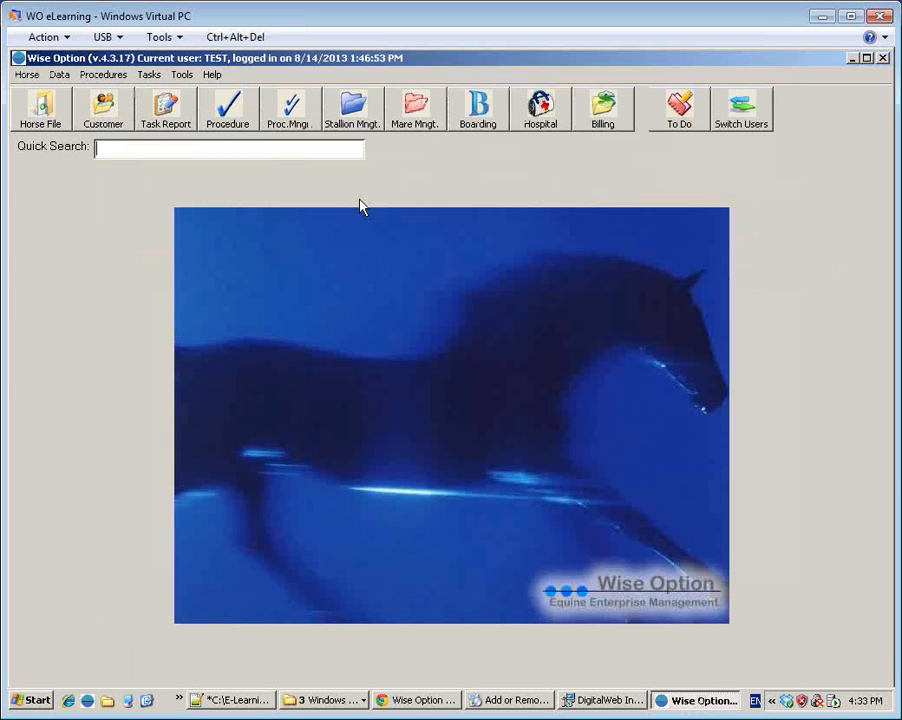
pyautogui.click(222, 104)
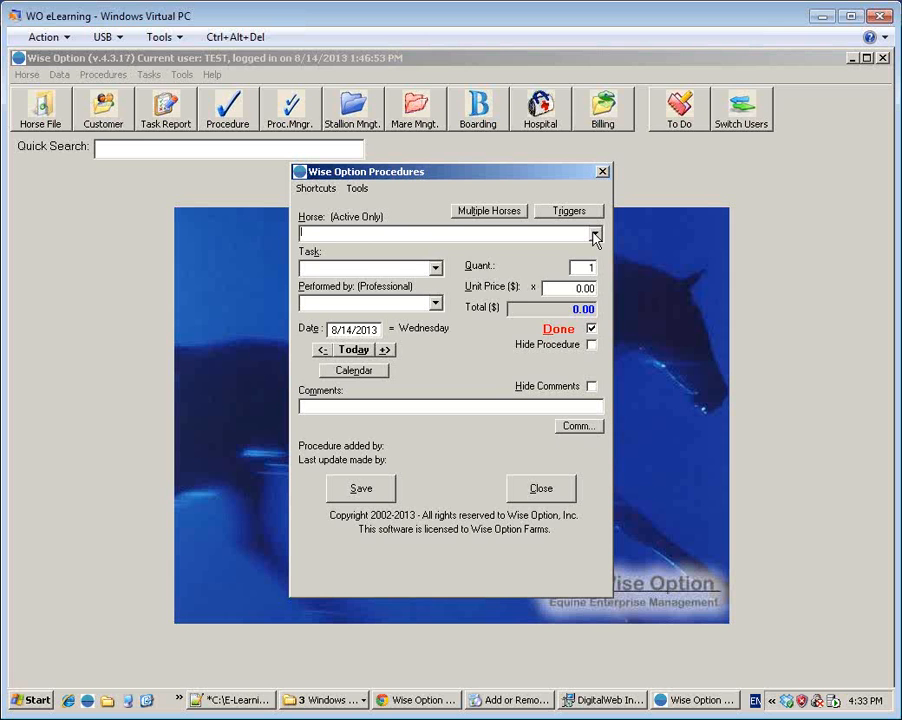
pyautogui.click(595, 235)
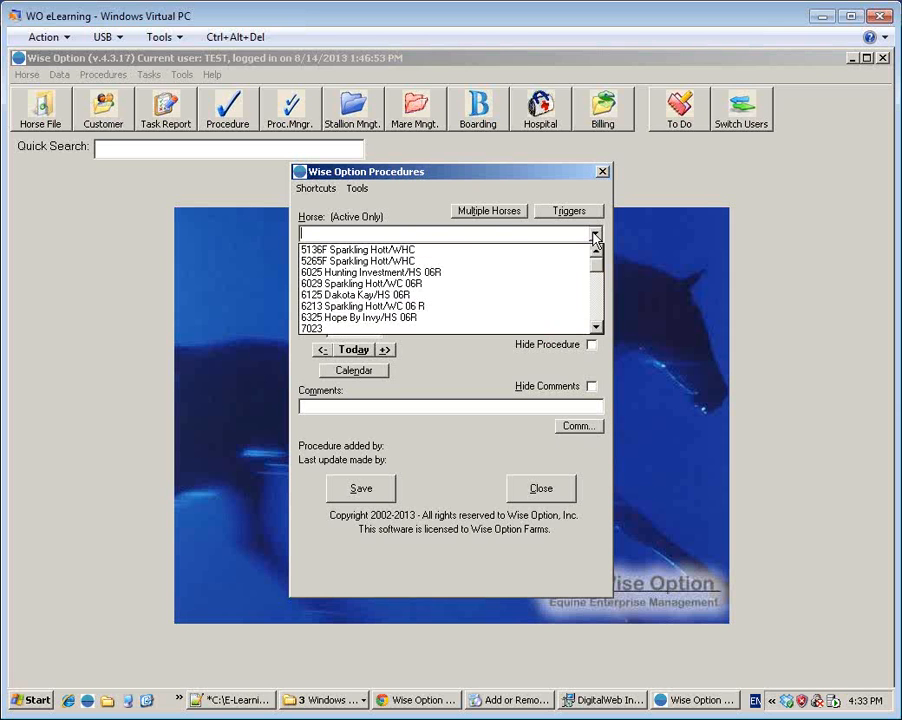
pyautogui.click(597, 316)
pyautogui.click(597, 317)
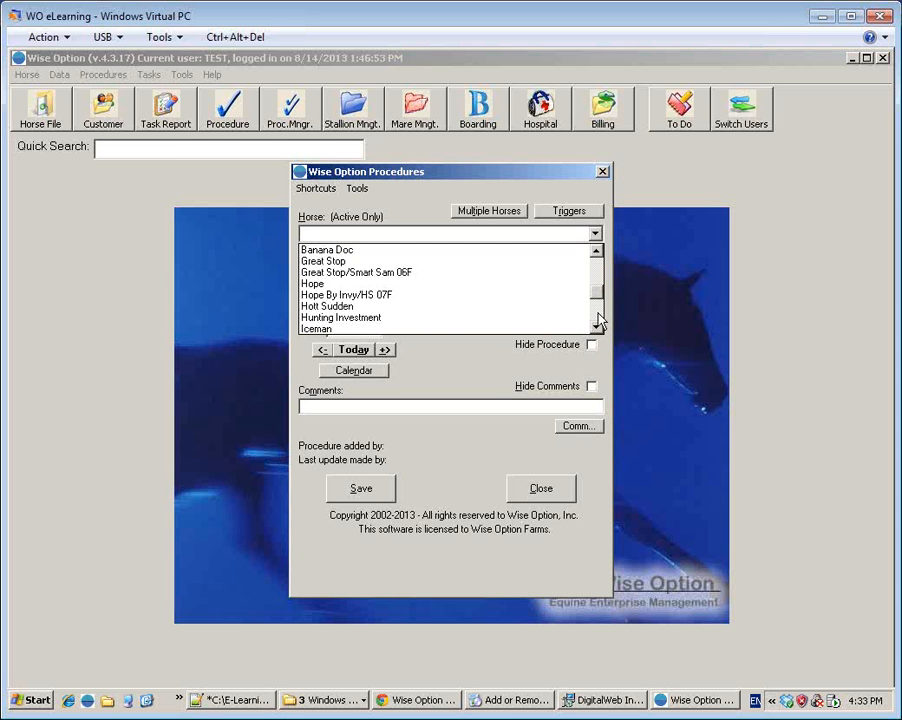
pyautogui.click(601, 236)
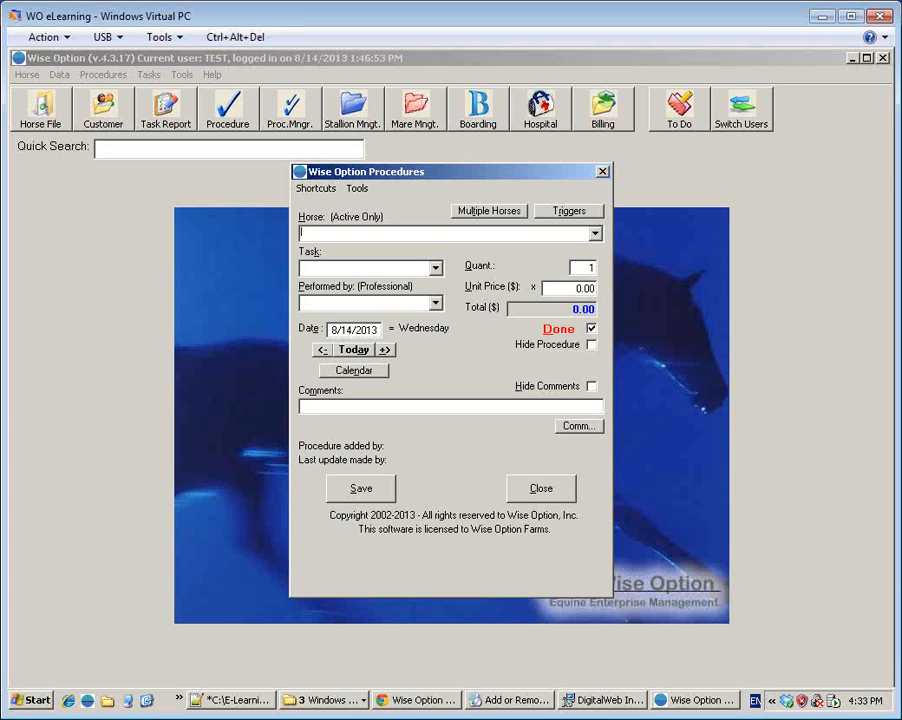
# - Browse the active horses, activate Horse Quick Search for procedure entry, and close the procedure form
pyautogui.click(595, 234)
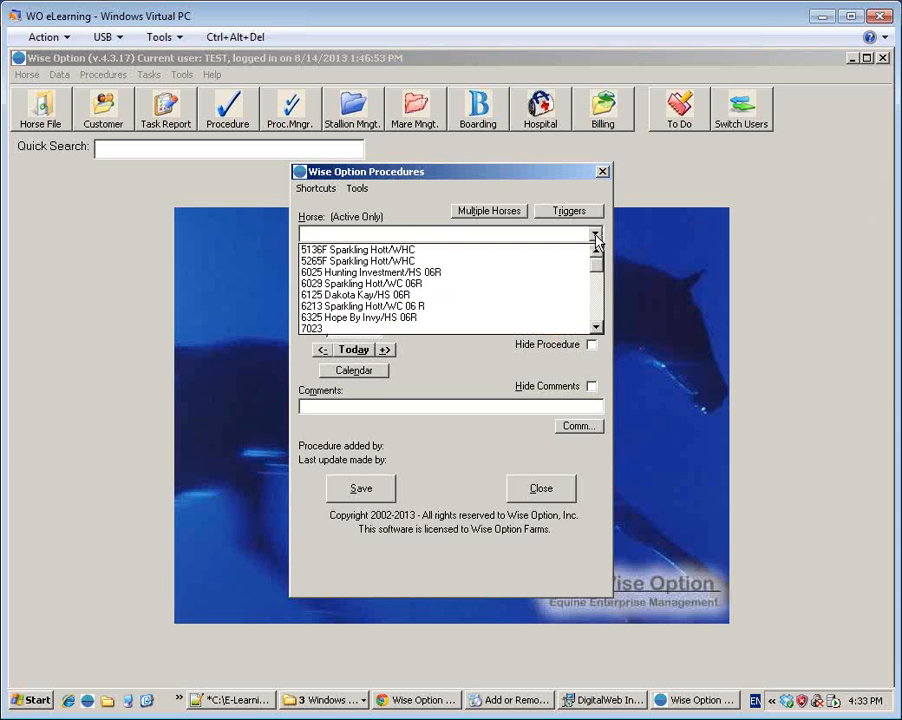
pyautogui.click(595, 234)
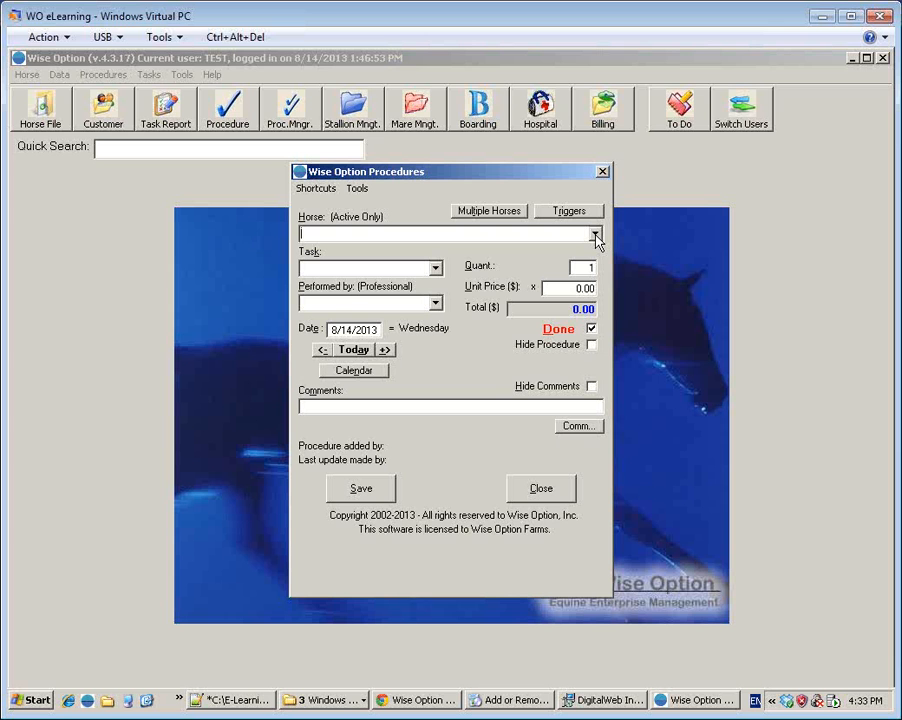
pyautogui.click(358, 189)
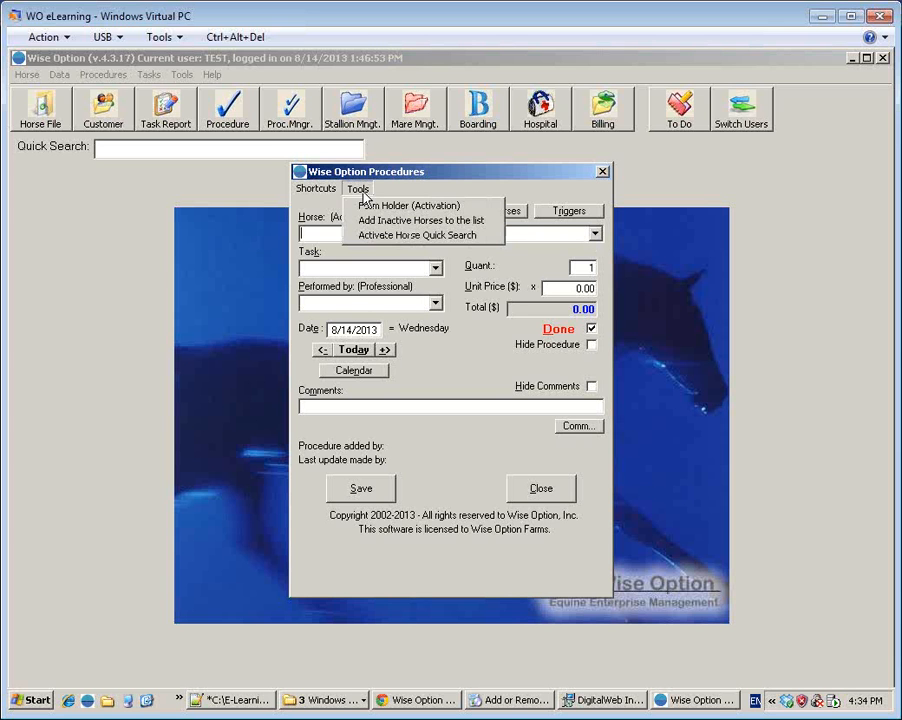
pyautogui.click(483, 236)
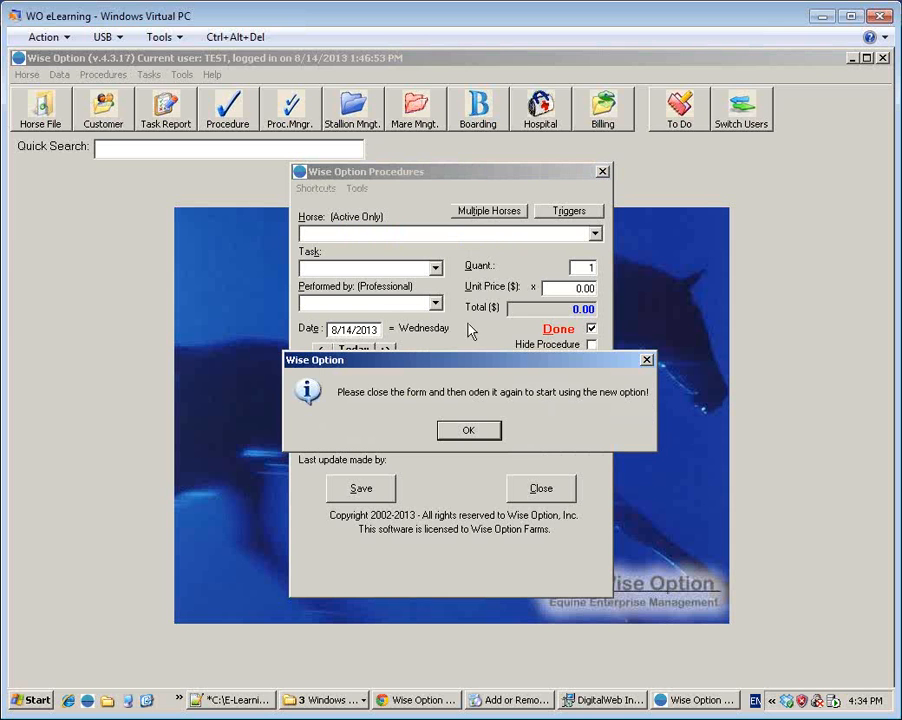
pyautogui.click(468, 432)
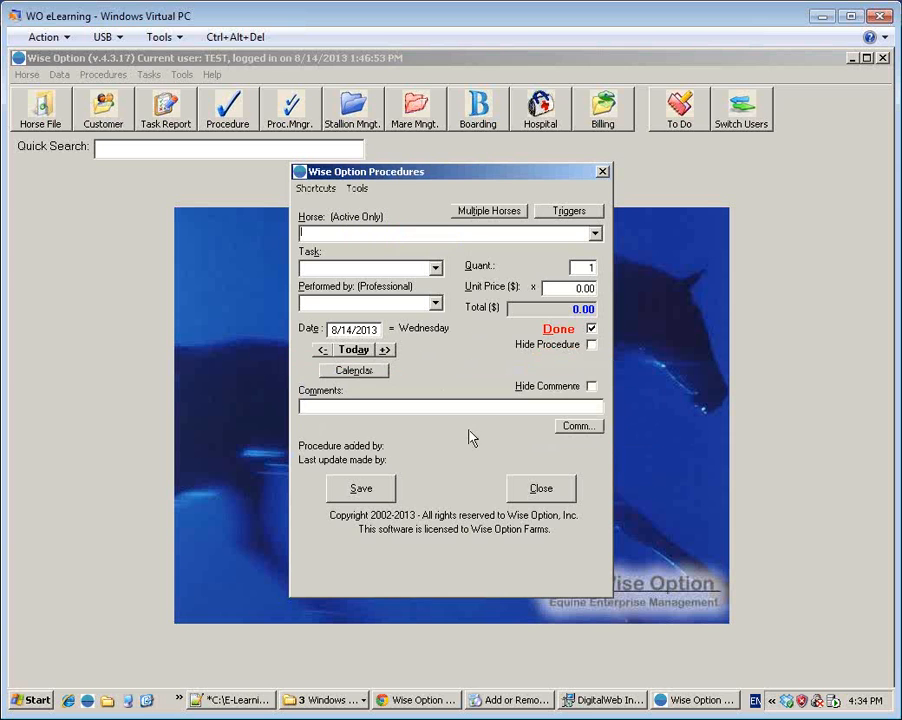
pyautogui.click(527, 492)
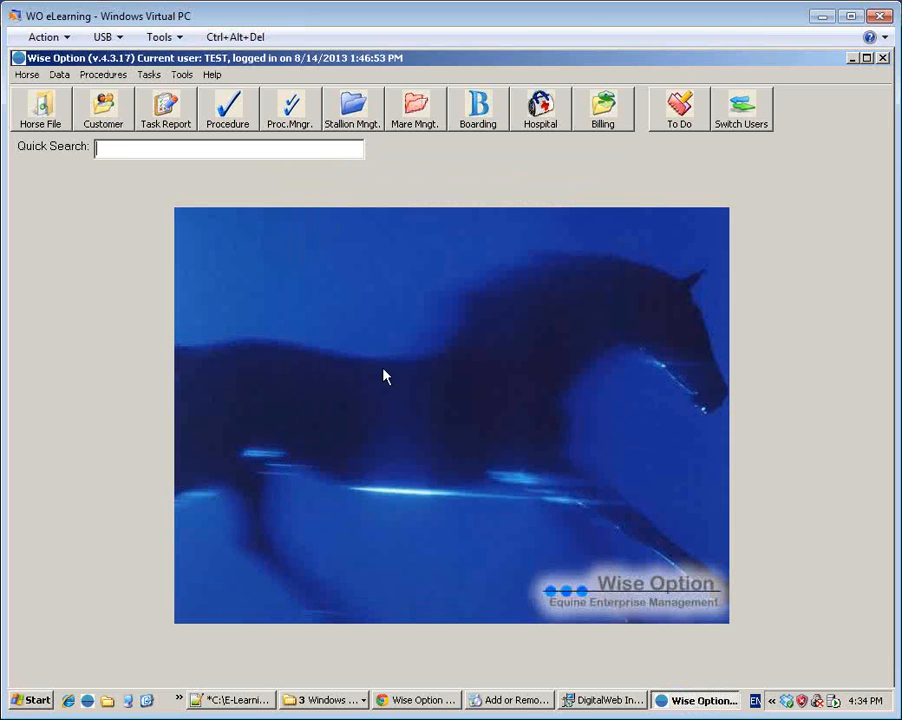
# - Start a new procedure, quick-search horses by Sort ID for 71, and choose horse 7106
pyautogui.click(245, 125)
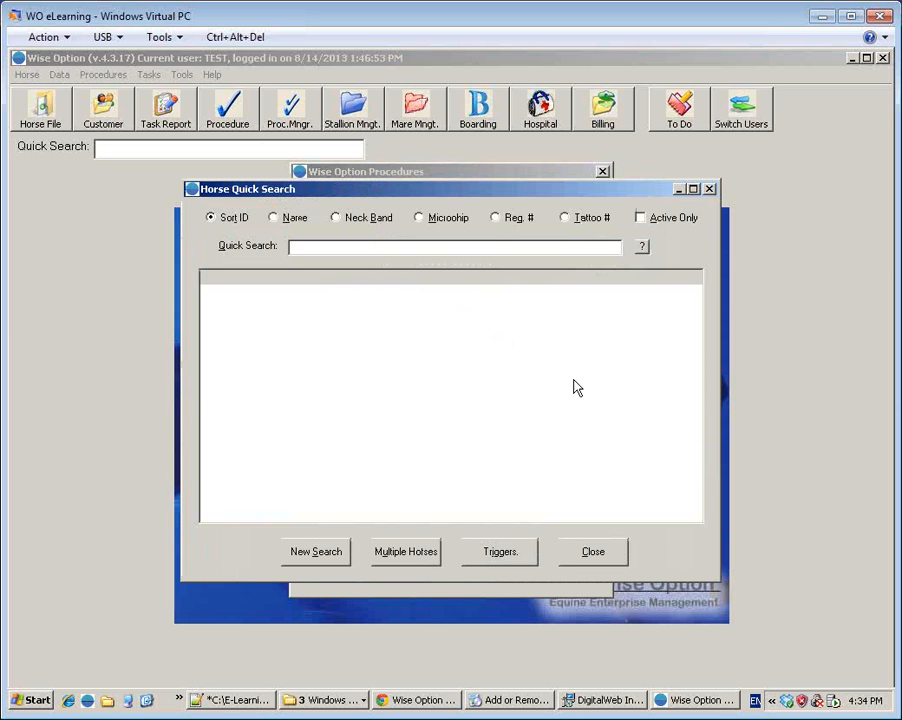
pyautogui.write('71')
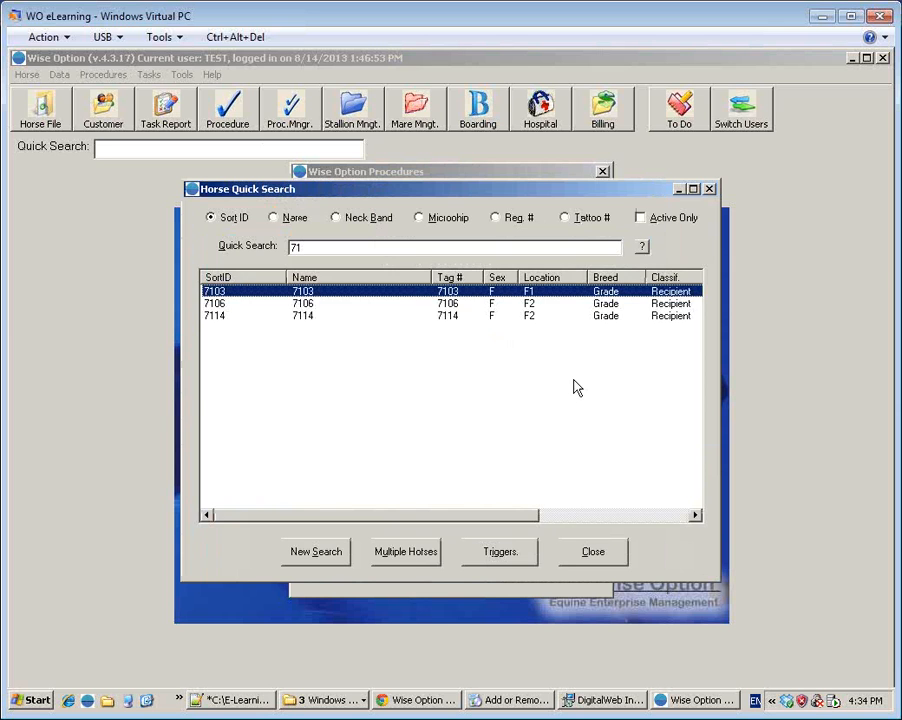
pyautogui.doubleClick(300, 312)
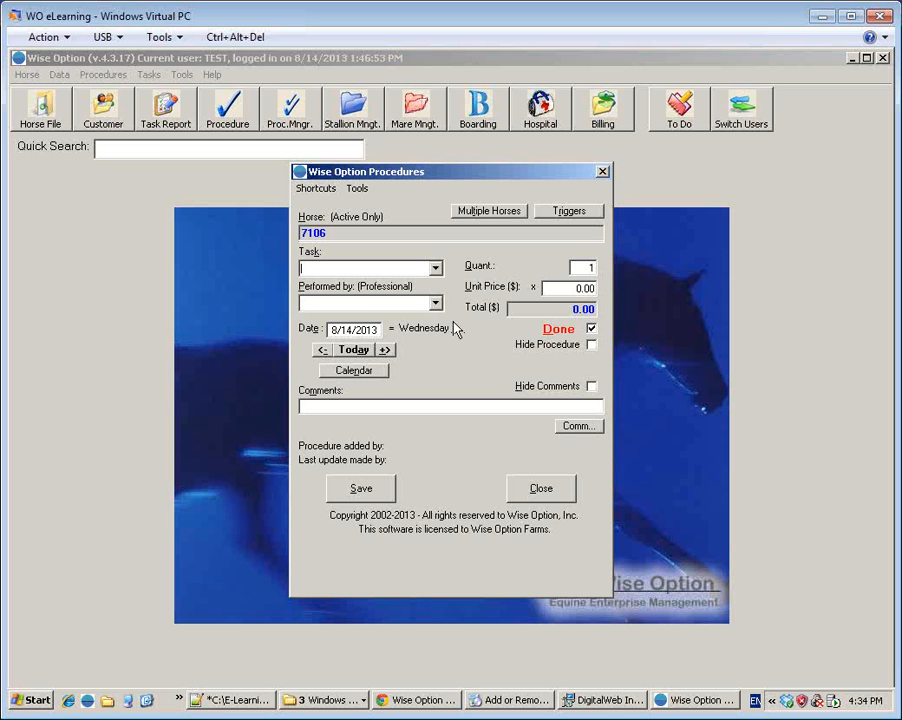
# - Change the procedure's horse to Banana Doc by quick-searching banan, and close the form without saving
pyautogui.doubleClick(465, 234)
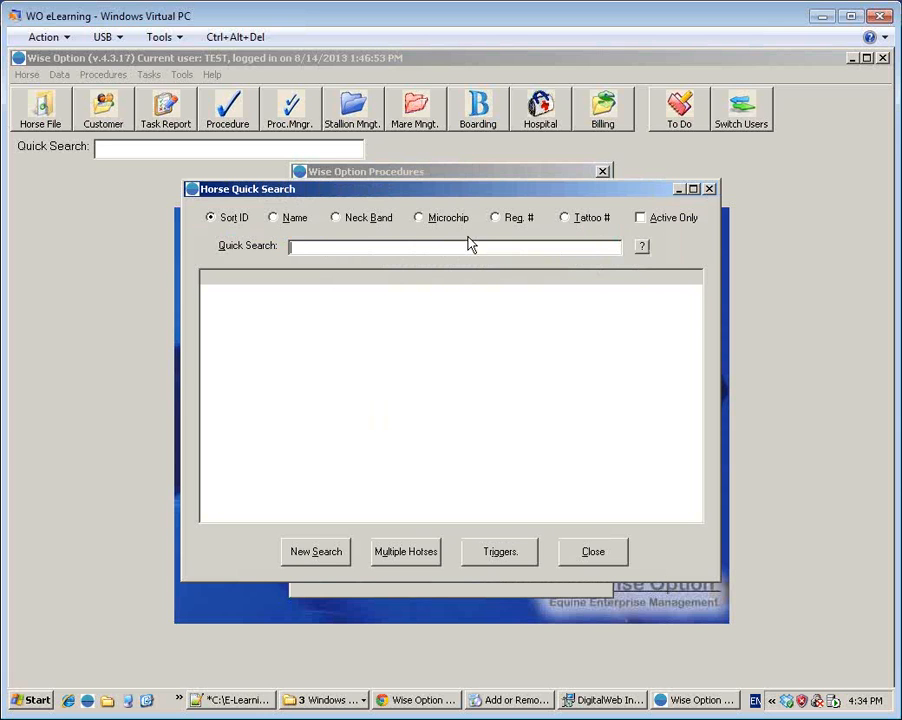
pyautogui.write('banan')
pyautogui.press('Return')
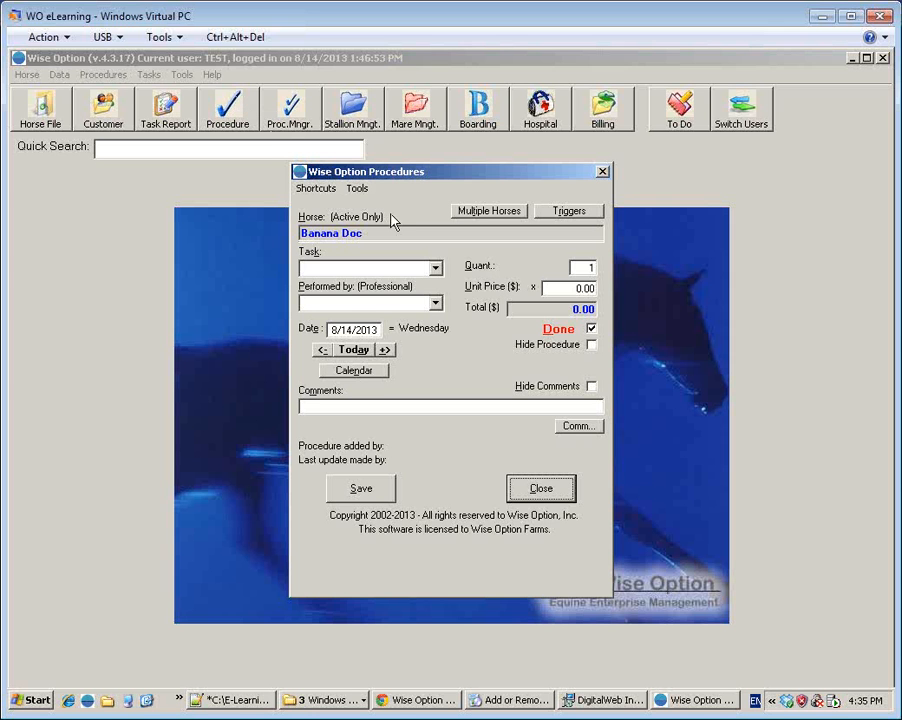
pyautogui.press('Escape')
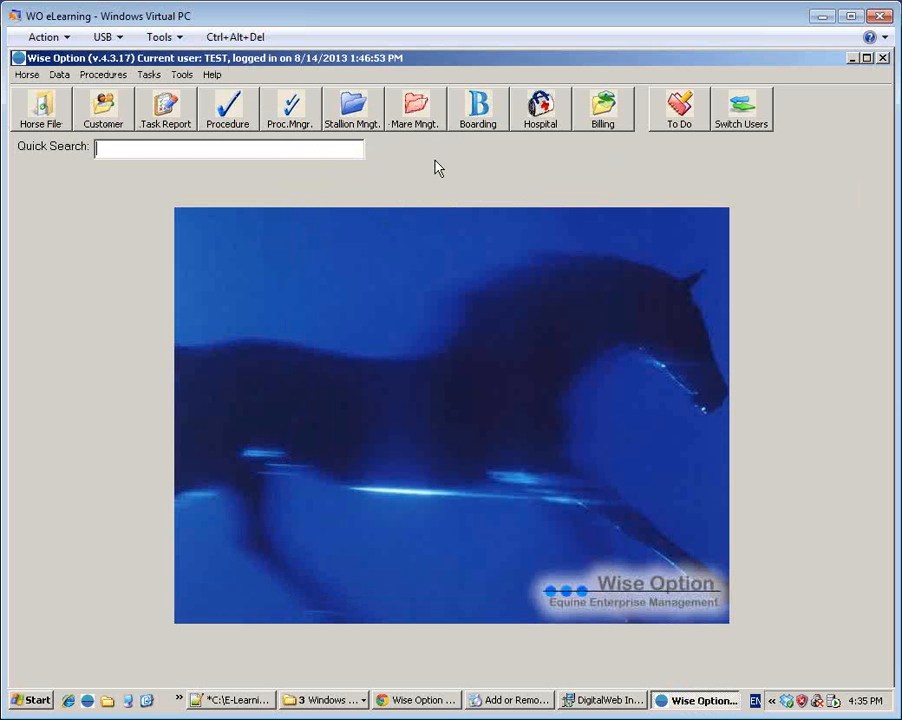
# - In a new procedure entry, quick-search horses for 5 and choose 6025 Hunting Investment/HS 06R
pyautogui.click(235, 115)
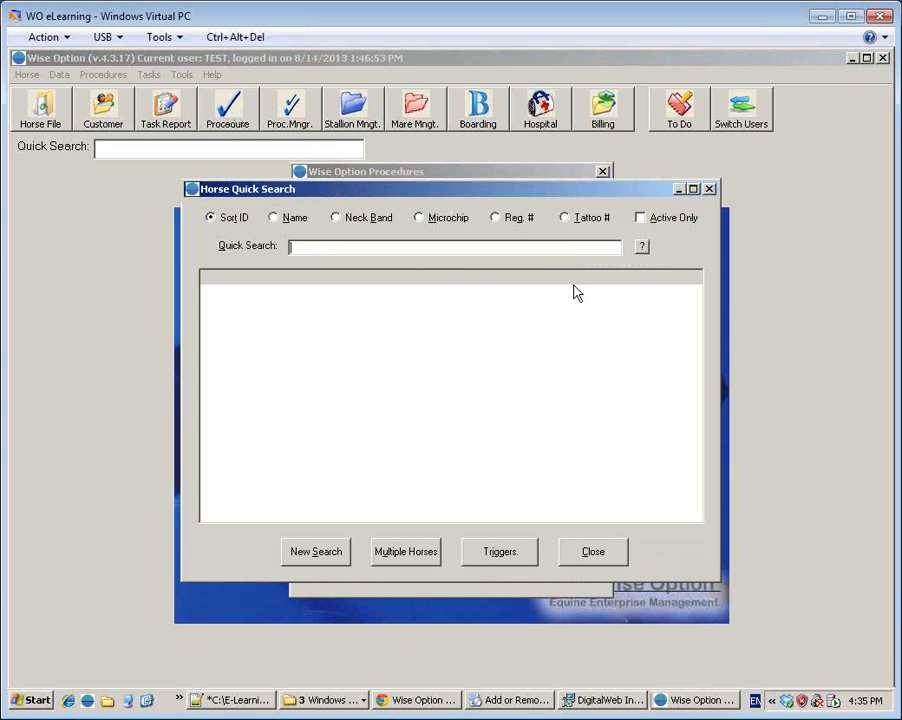
pyautogui.press('Escape')
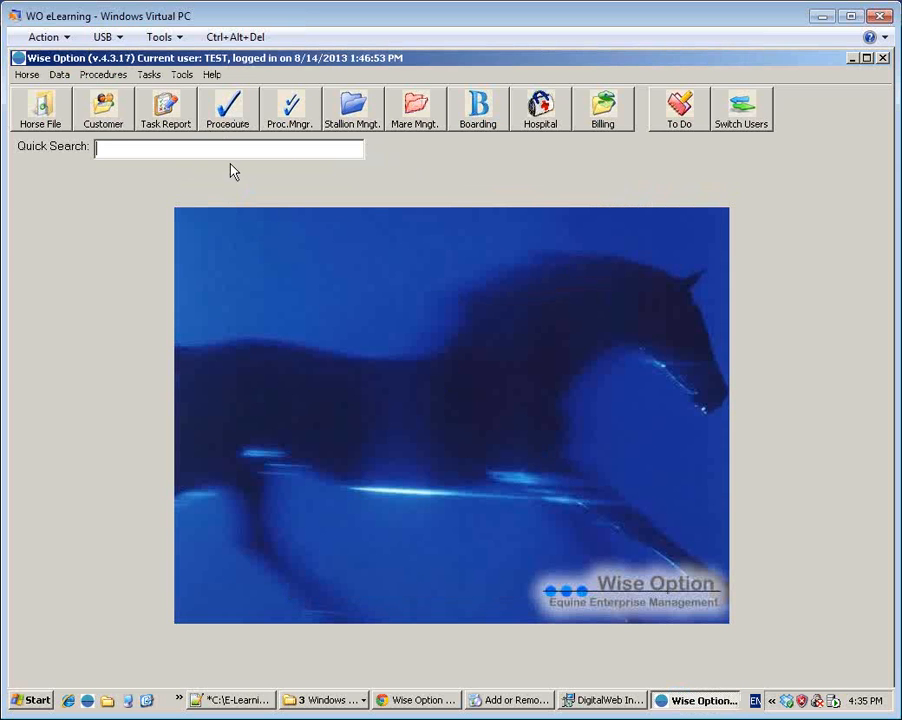
pyautogui.click(229, 108)
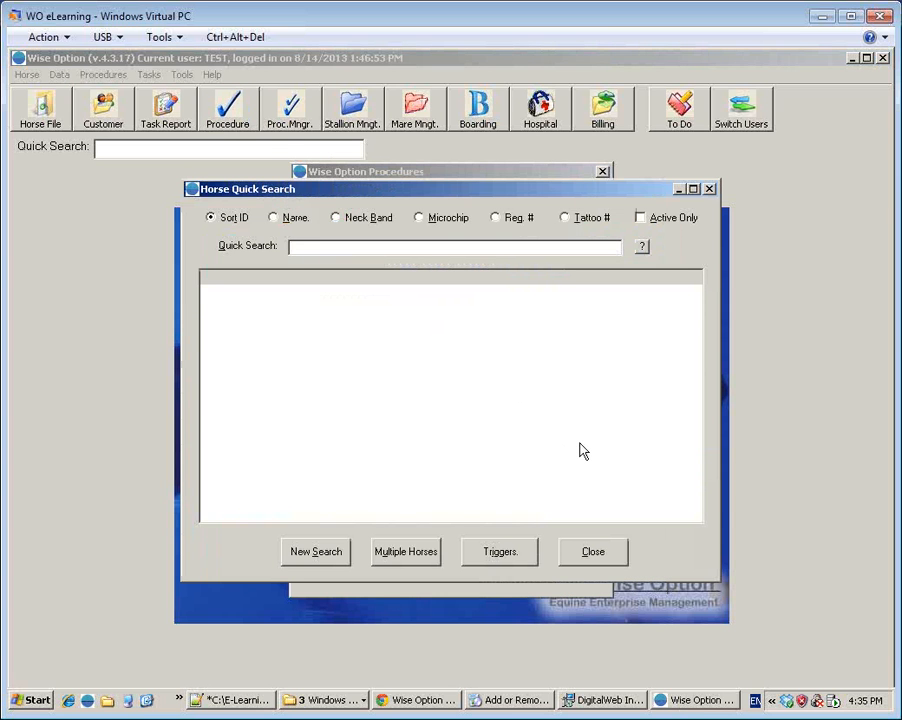
pyautogui.write('5')
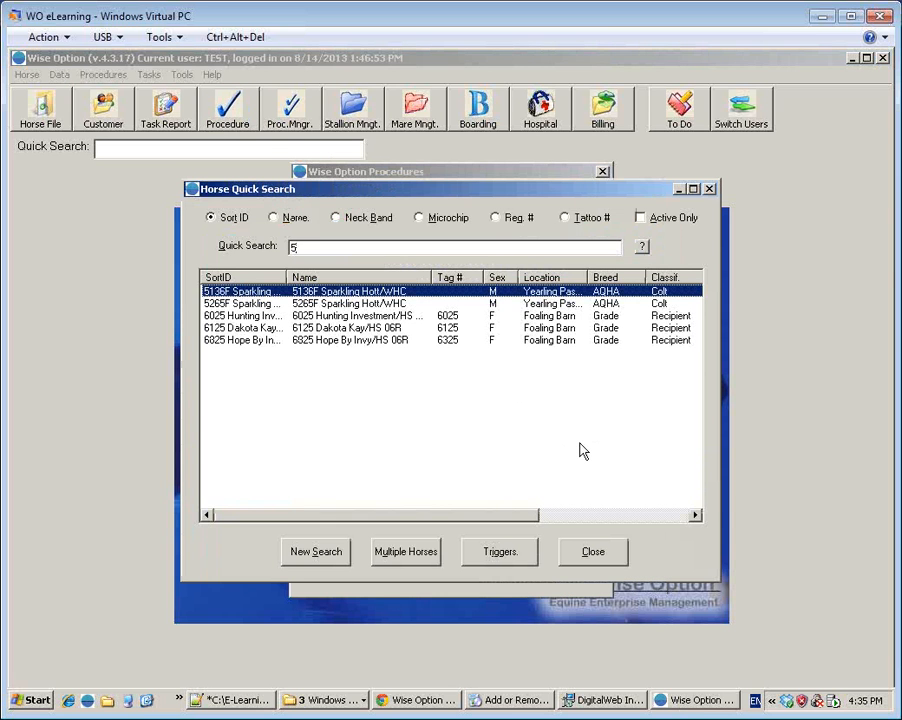
pyautogui.doubleClick(380, 316)
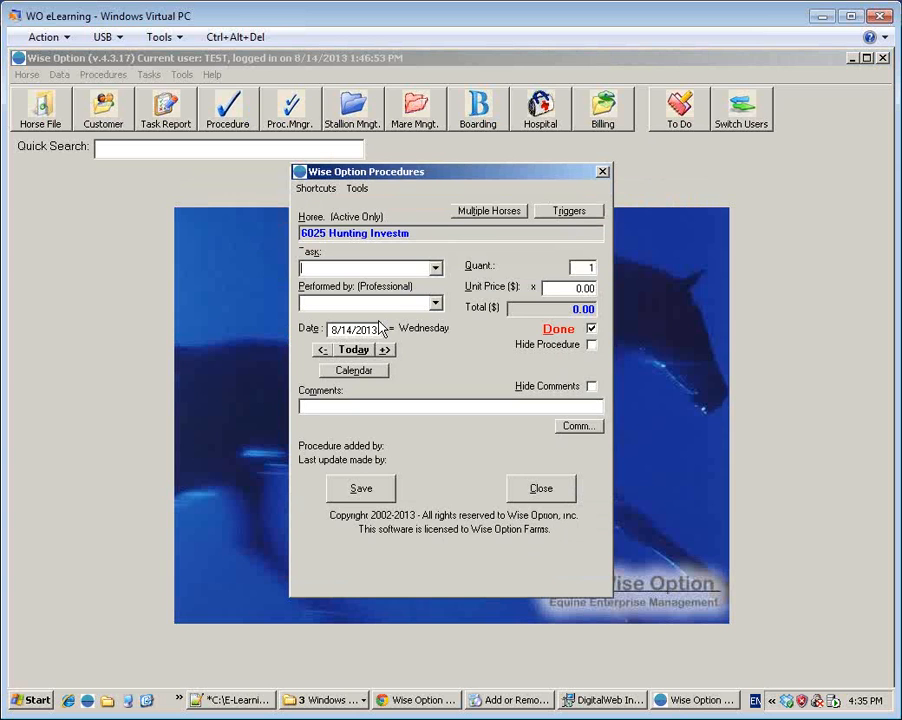
# - Deactivate Horse Quick Search for procedure entry and close the procedure form without saving
pyautogui.click(360, 188)
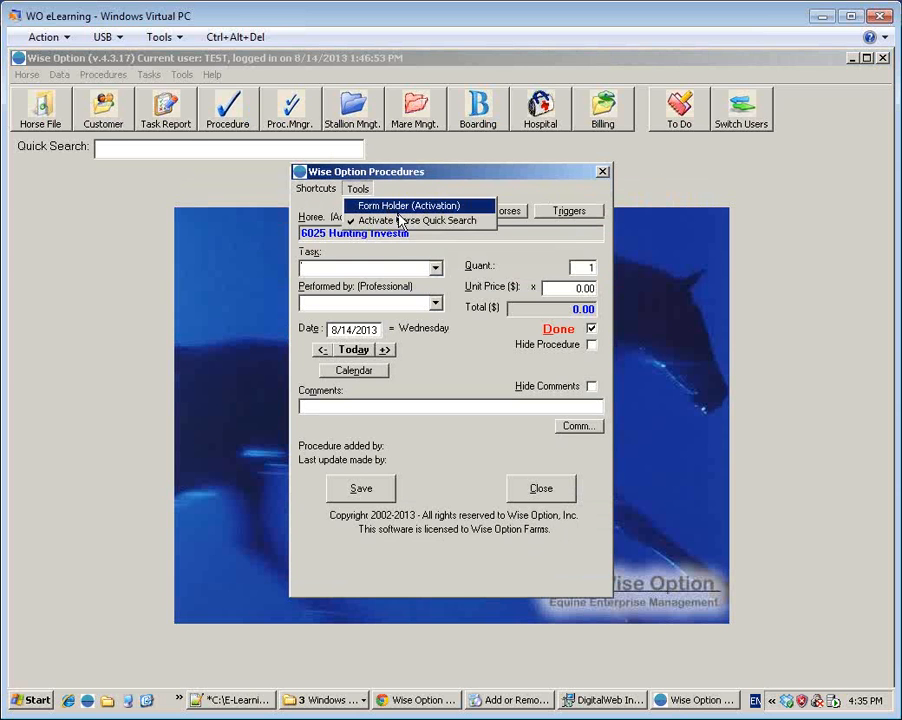
pyautogui.click(398, 220)
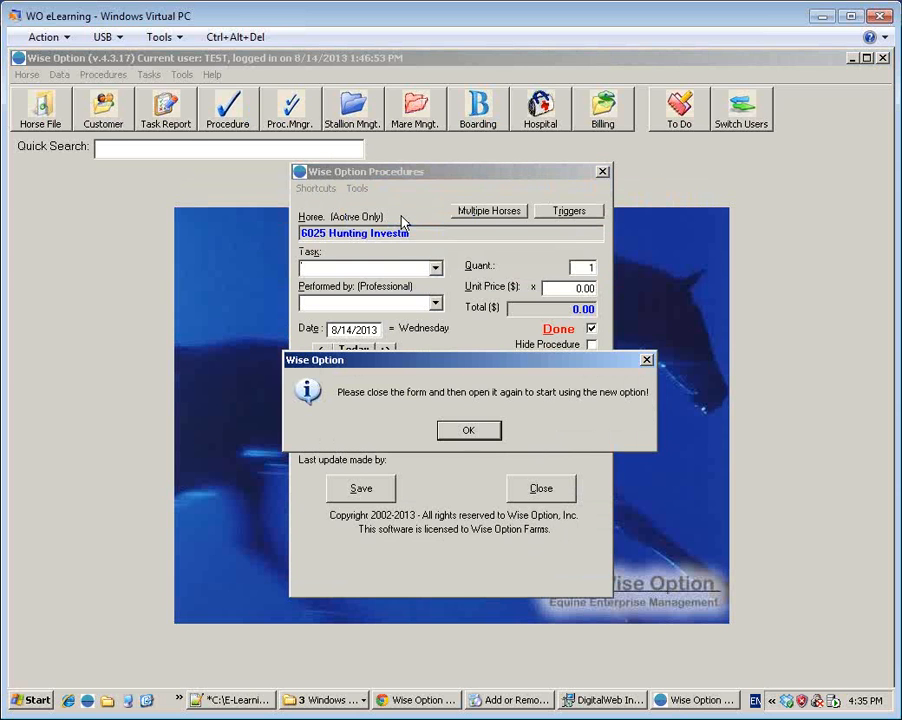
pyautogui.click(469, 430)
pyautogui.press('Escape')
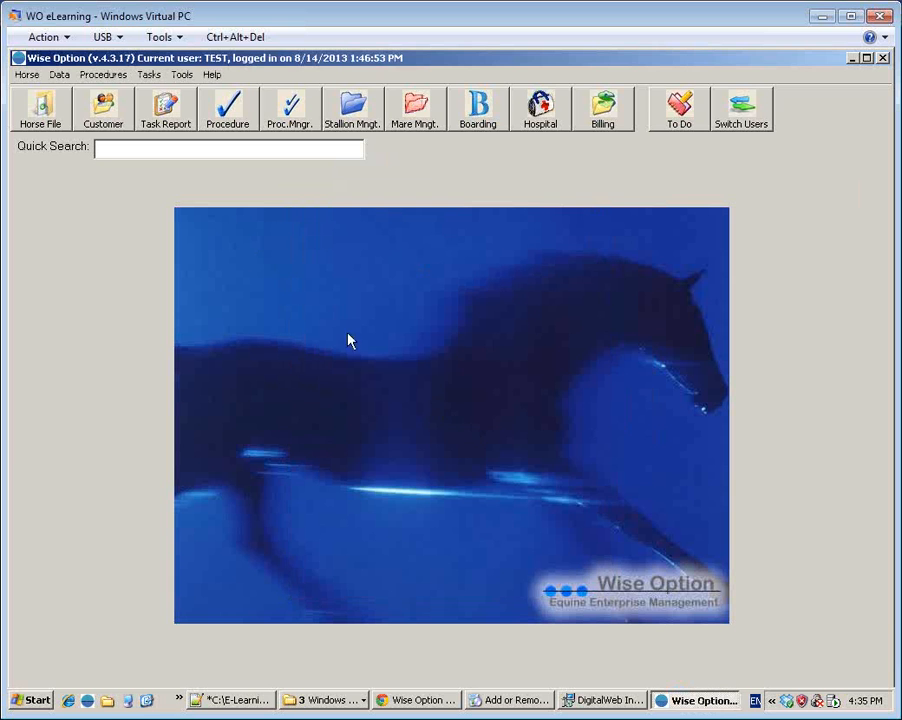
# - Browse the active horses in a new procedure entry and close it, and view the Billing / Statements check-list
pyautogui.click(240, 121)
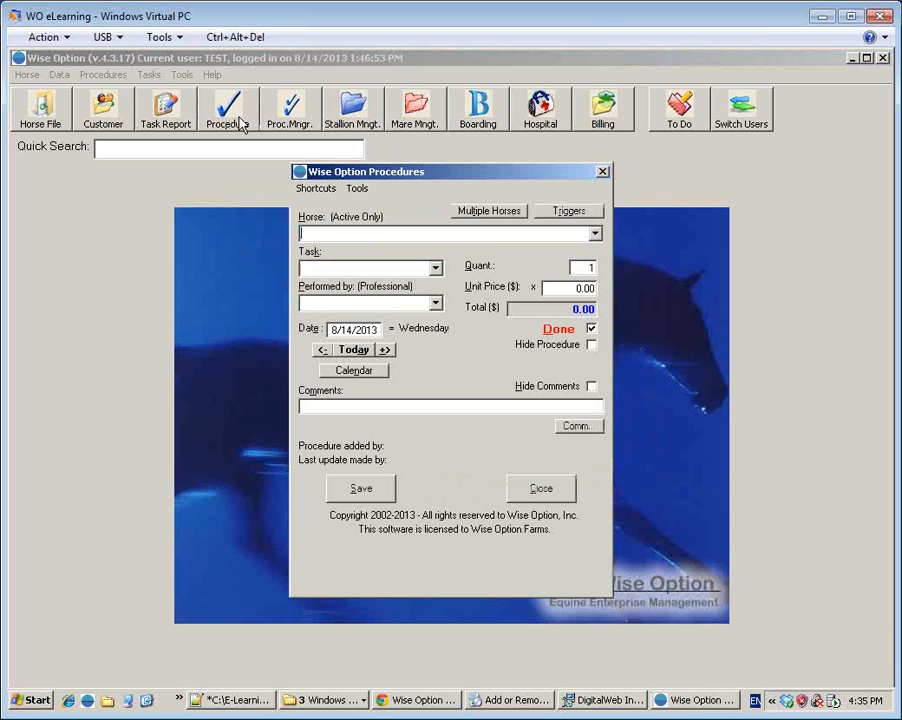
pyautogui.click(598, 235)
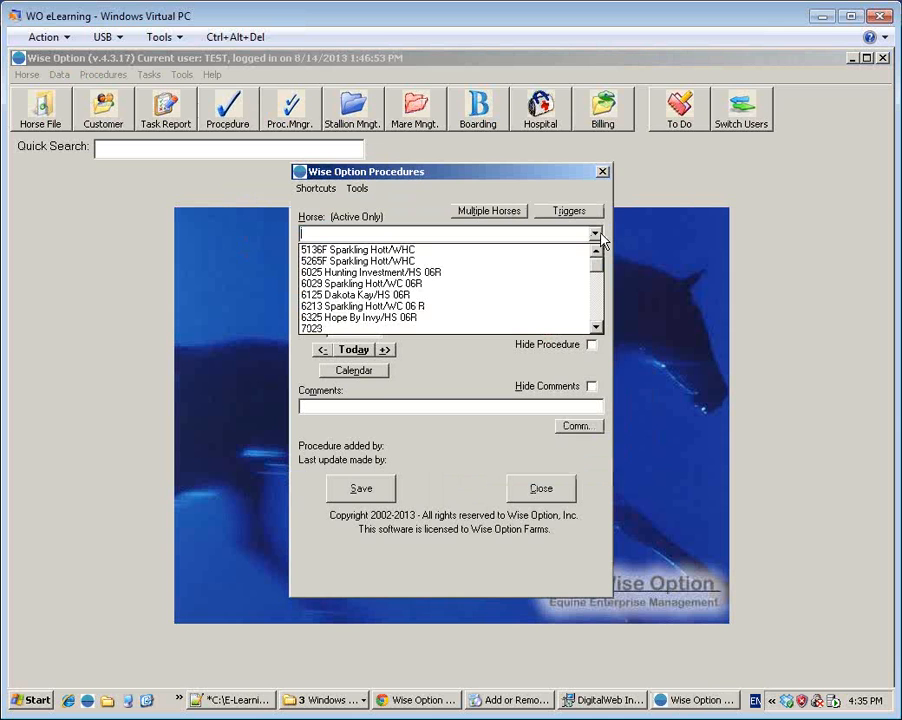
pyautogui.click(598, 235)
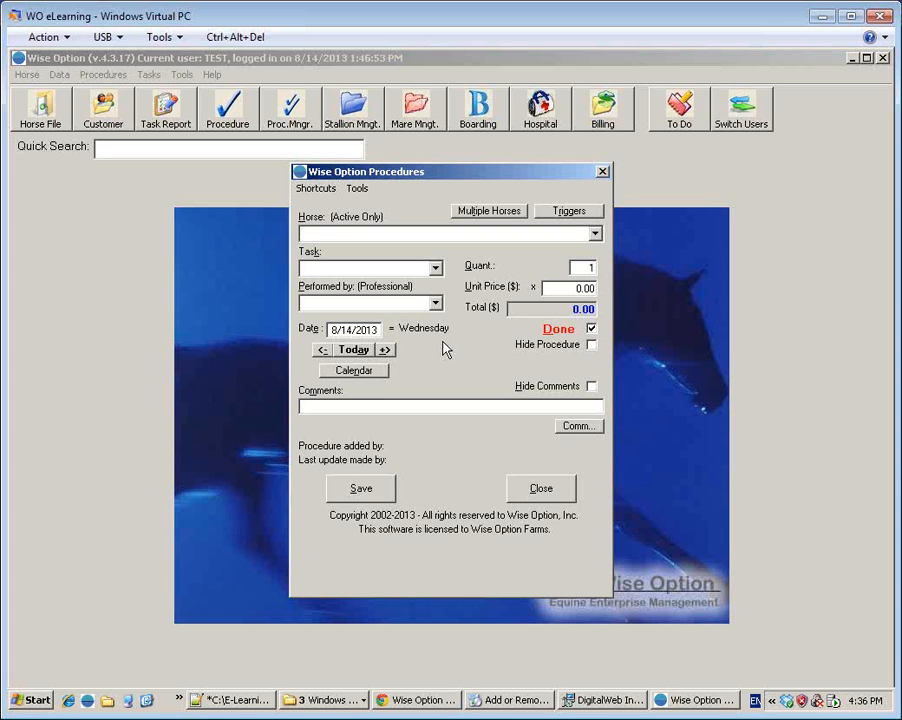
pyautogui.press('Escape')
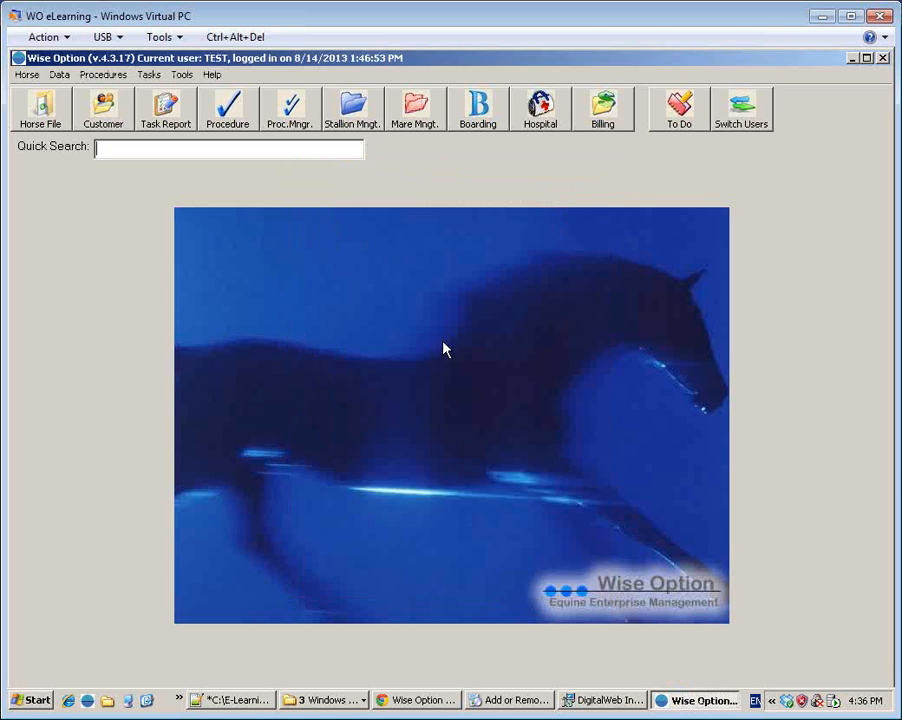
pyautogui.click(603, 125)
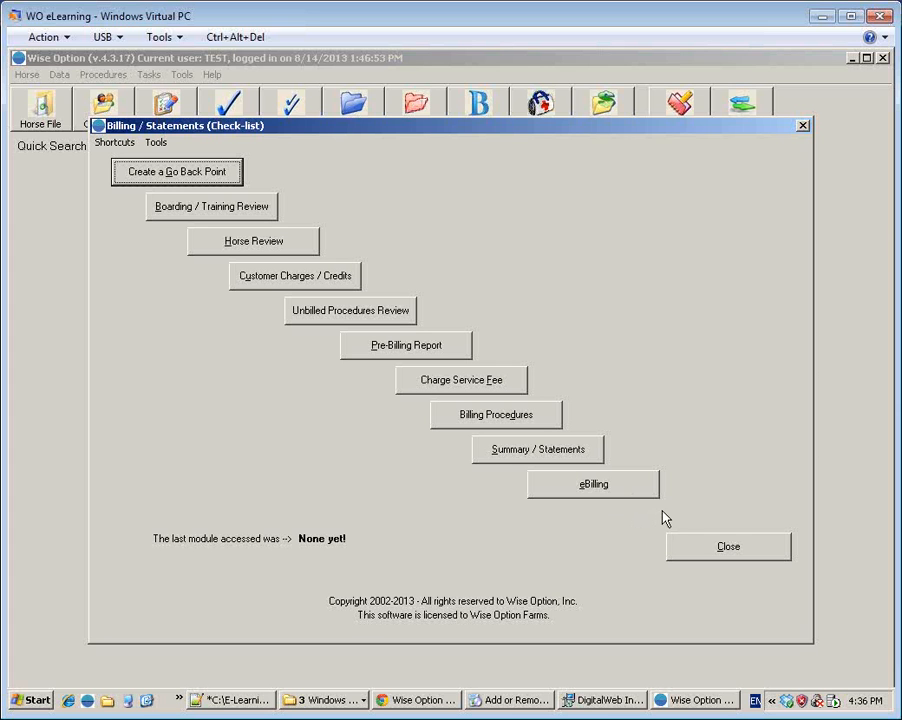
pyautogui.press('Escape')
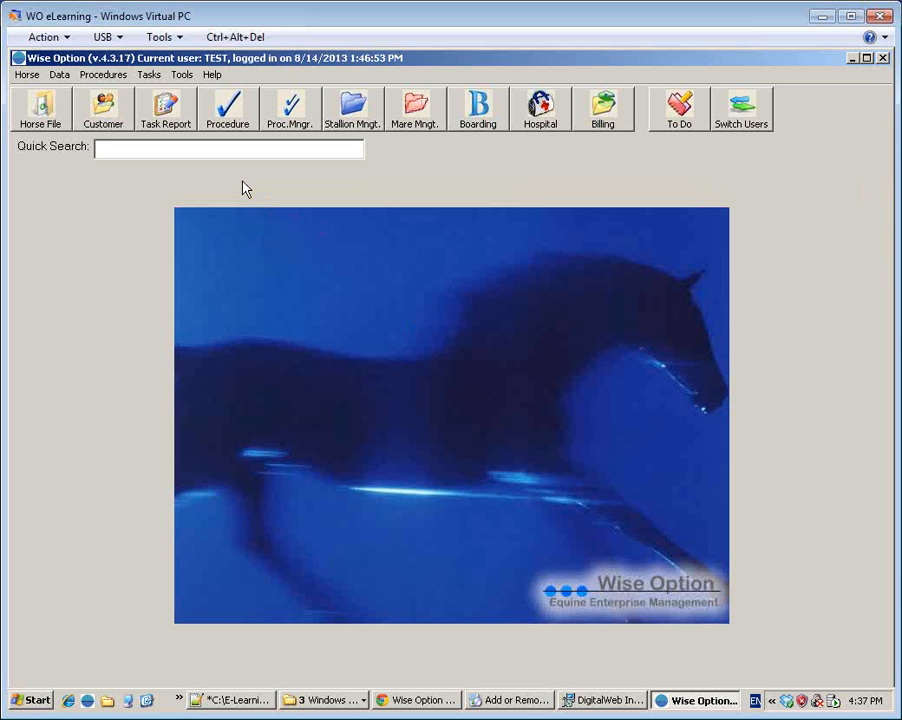
# - Open a new procedure entry and browse the list of tasks available for it
pyautogui.click(228, 110)
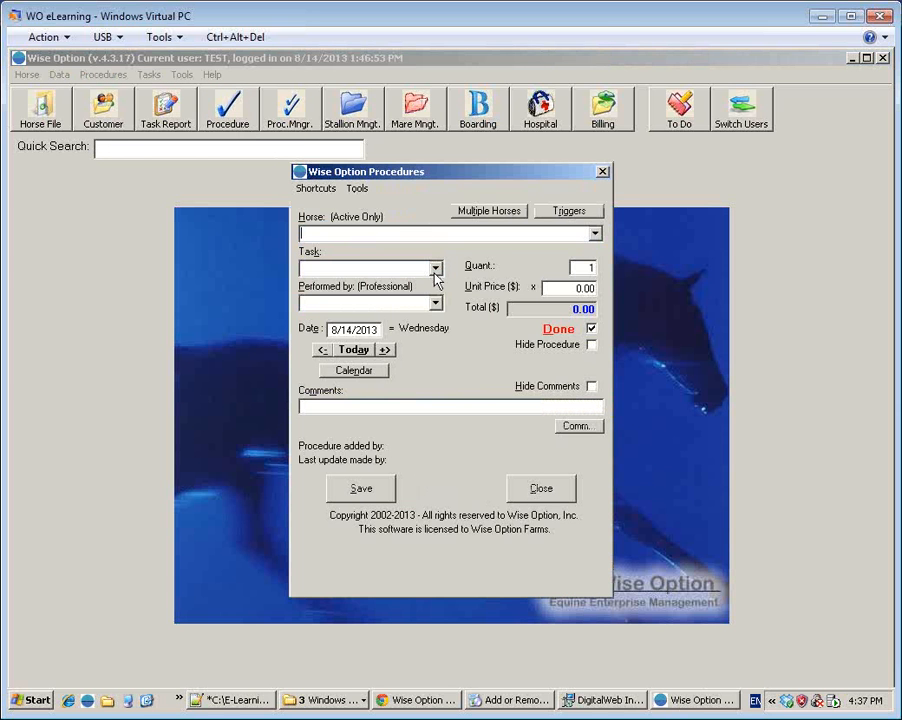
pyautogui.click(435, 268)
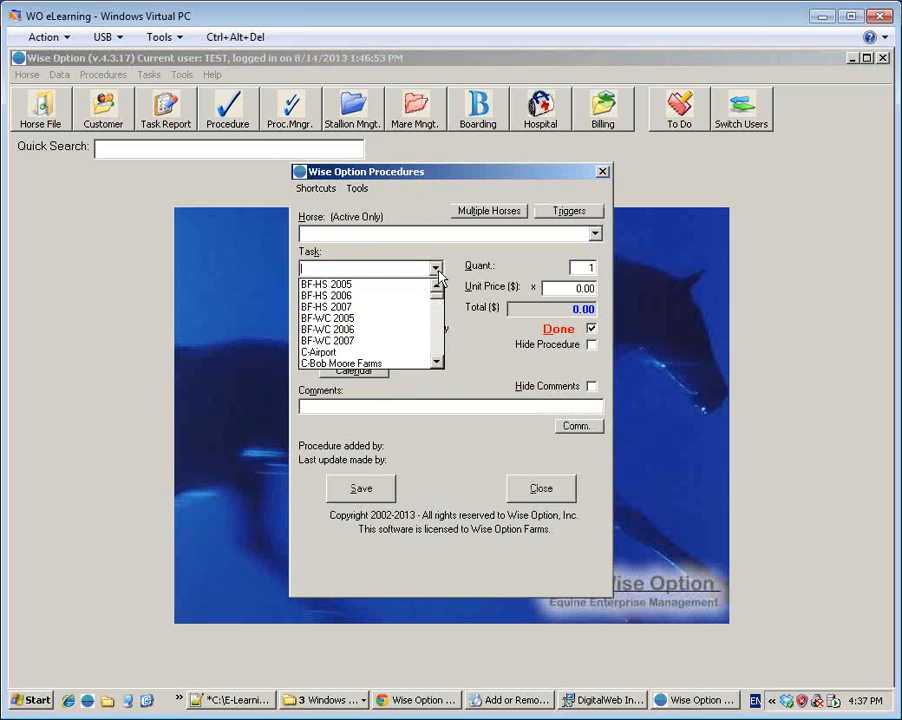
pyautogui.click(436, 270)
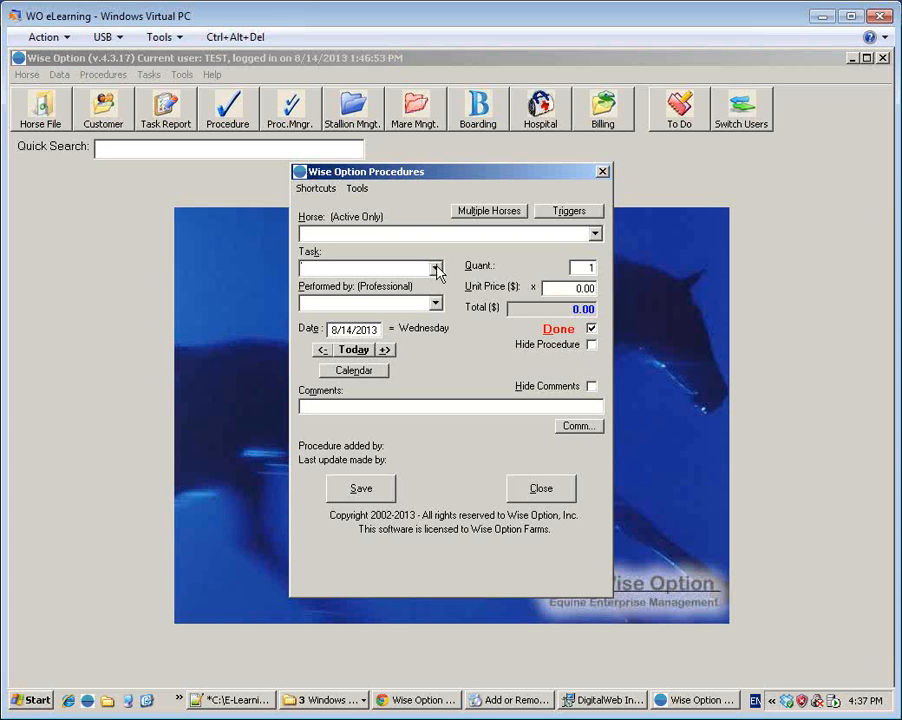
pyautogui.click(436, 270)
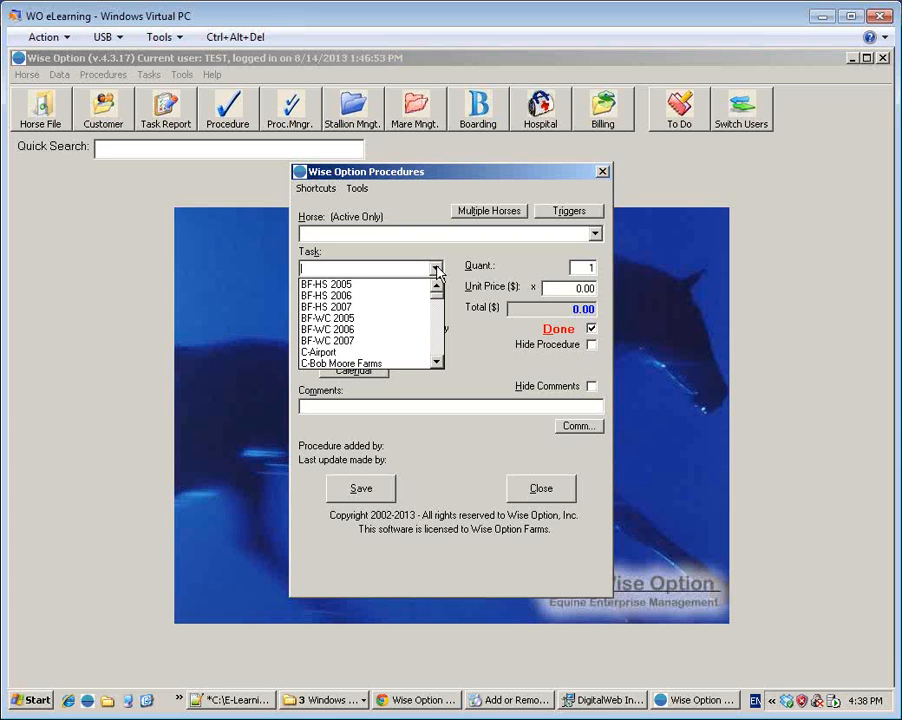
pyautogui.click(436, 270)
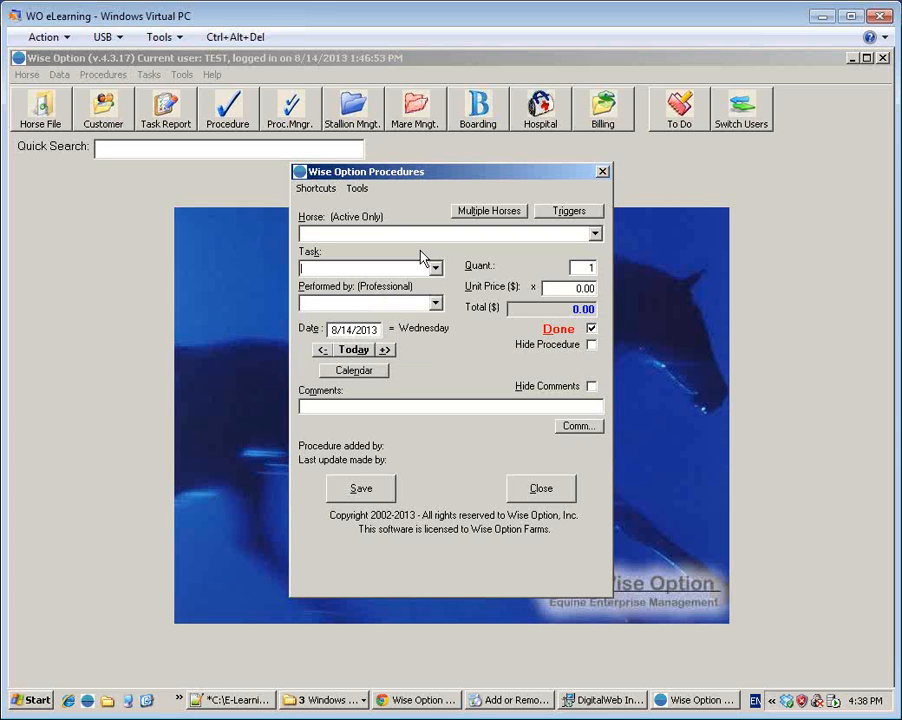
# - Open the Task / Category window from the procedure form and search the tasks for west ni
pyautogui.click(329, 190)
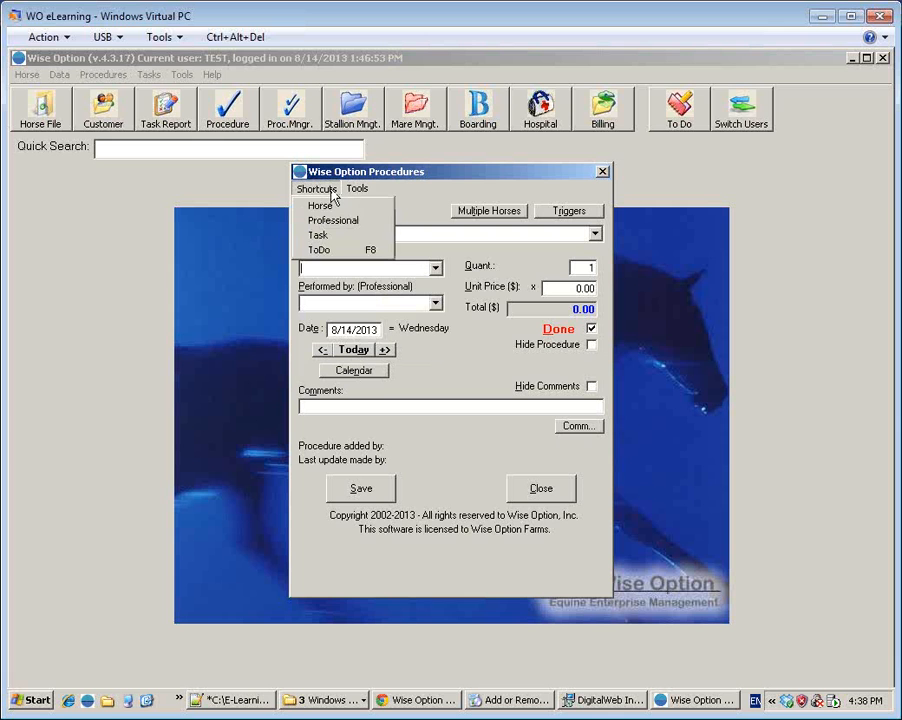
pyautogui.click(327, 238)
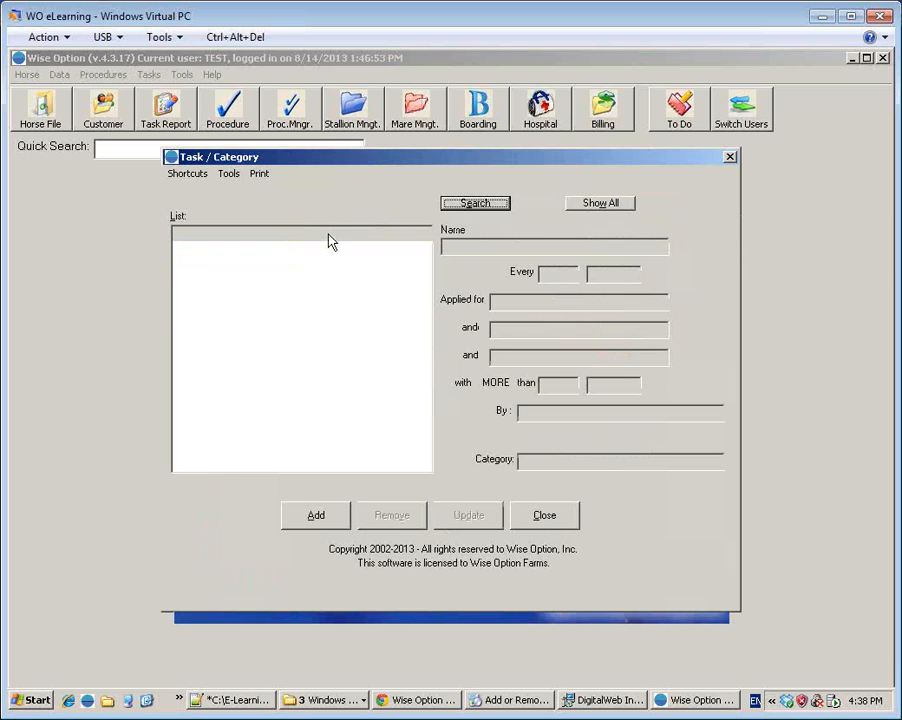
pyautogui.click(492, 206)
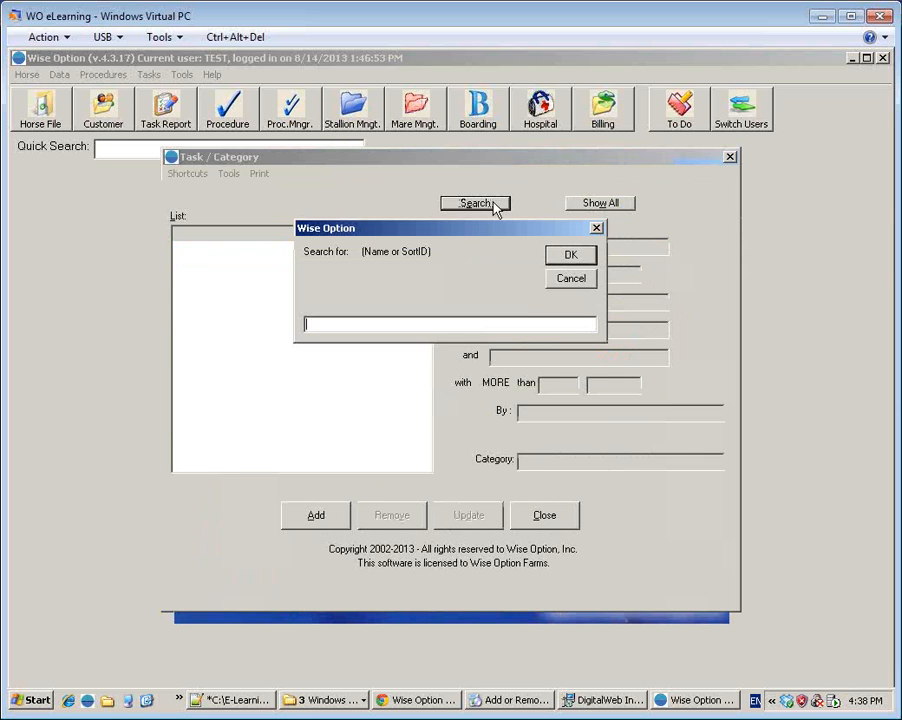
pyautogui.write('west ni')
pyautogui.press('Return')
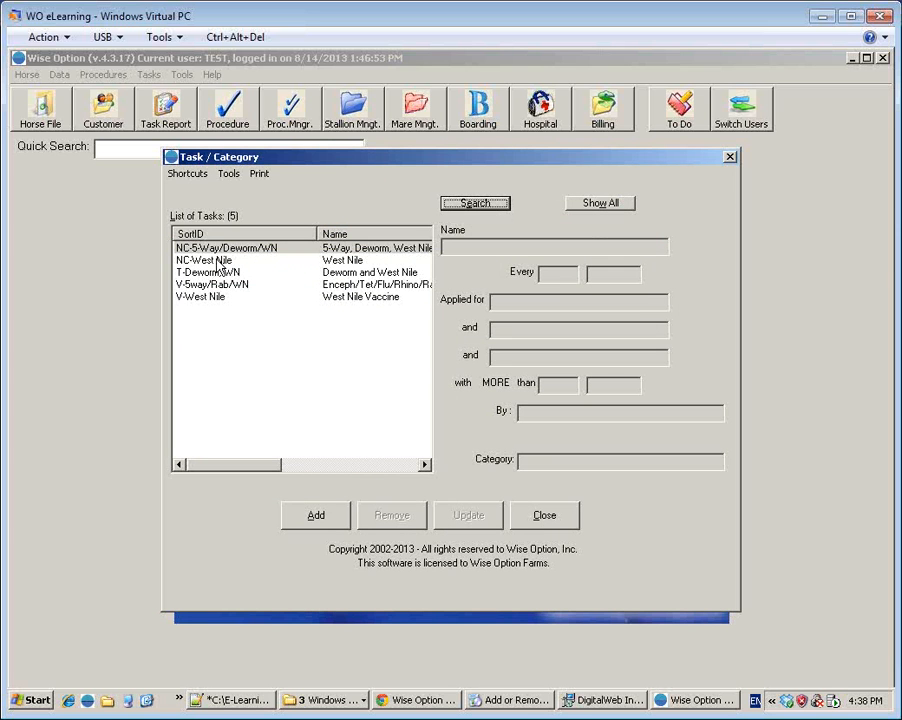
# - Update the V-West Nile task with a suggested value of 45 and a cost of 30, save it, and return to the procedure form
pyautogui.click(218, 298)
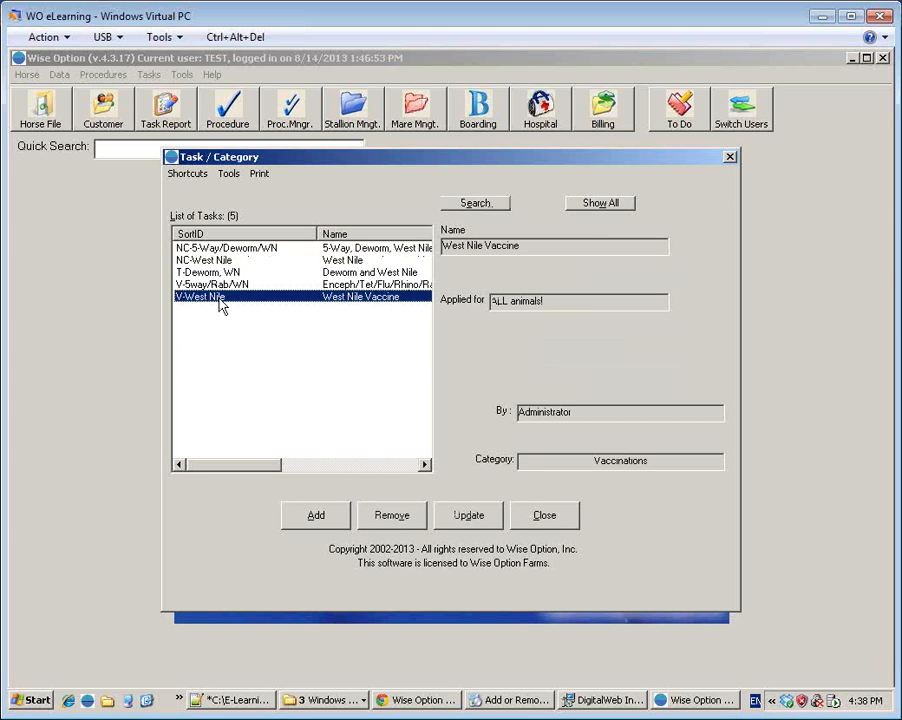
pyautogui.click(487, 521)
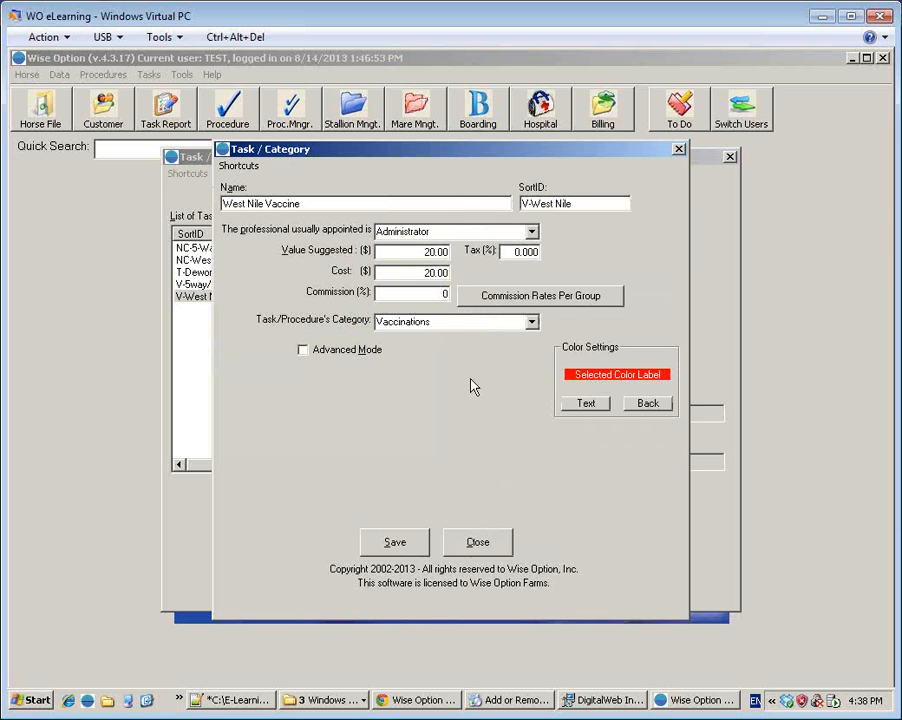
pyautogui.doubleClick(420, 273)
pyautogui.write('80')
pyautogui.hotkey('shift', 'Tab')
pyautogui.write('45')
pyautogui.click(406, 548)
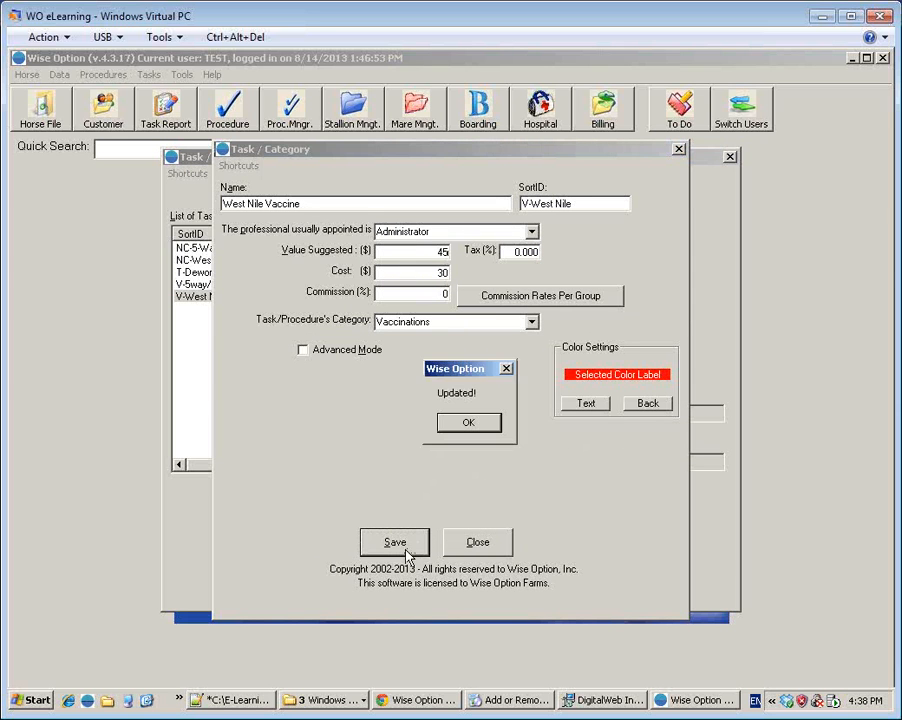
pyautogui.click(489, 426)
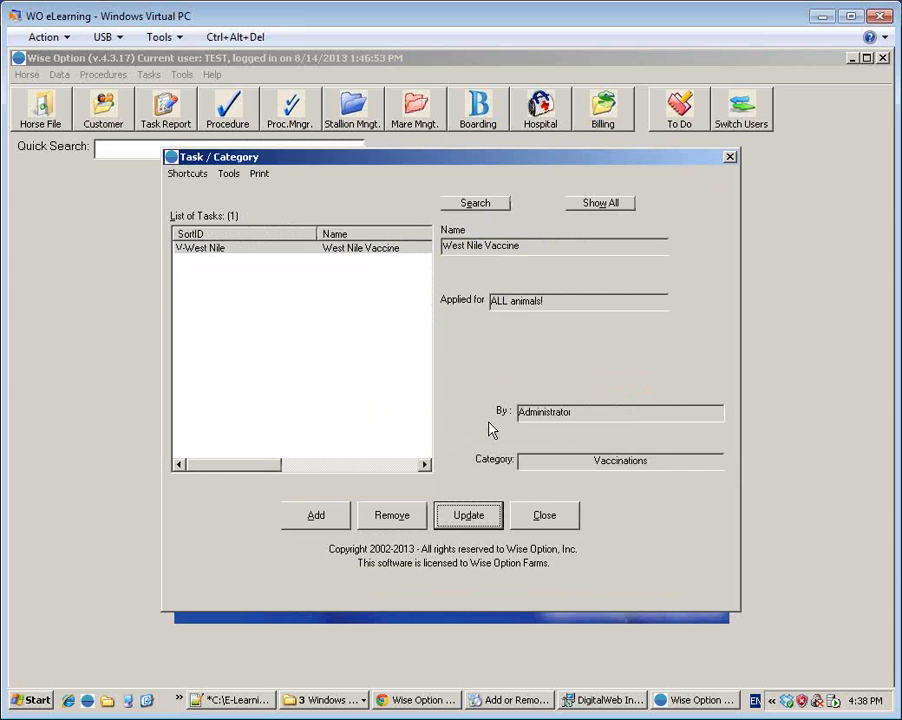
pyautogui.press('Escape')
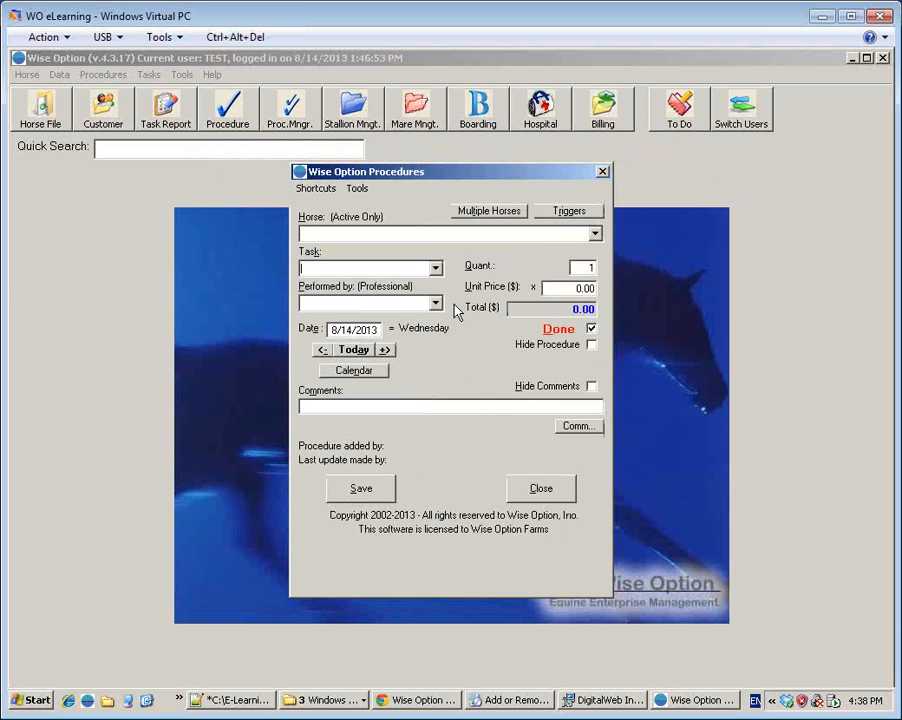
# - Select the V-West Nile task in the procedure form and check its unit price
pyautogui.write('v-w')
pyautogui.press('Tab')
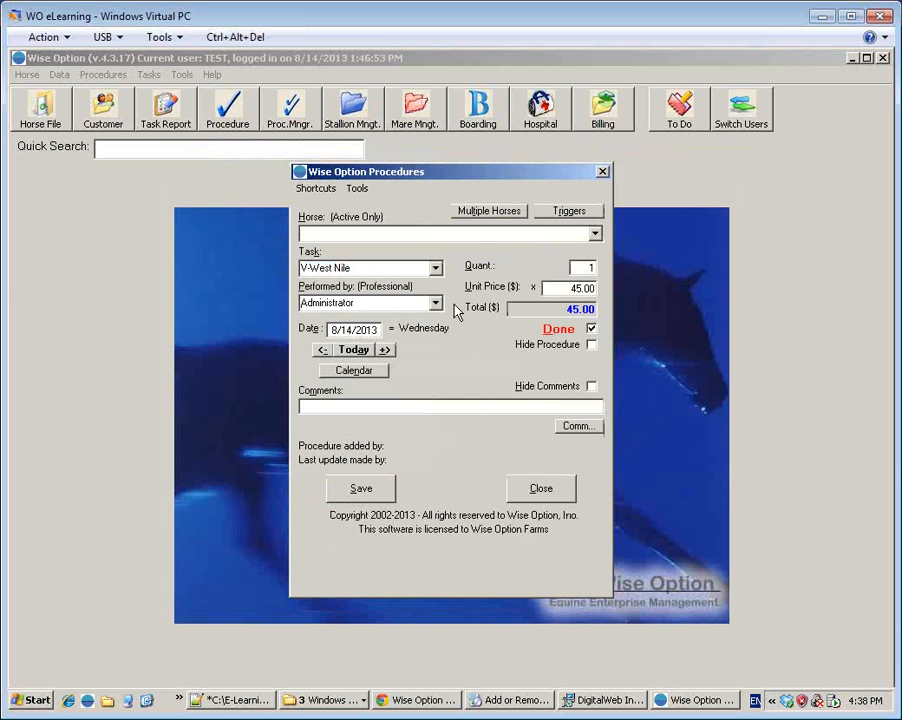
pyautogui.click(578, 288)
# - Switch the procedure form to multiple-horse entry and sort the list of horses by SortID
pyautogui.click(505, 214)
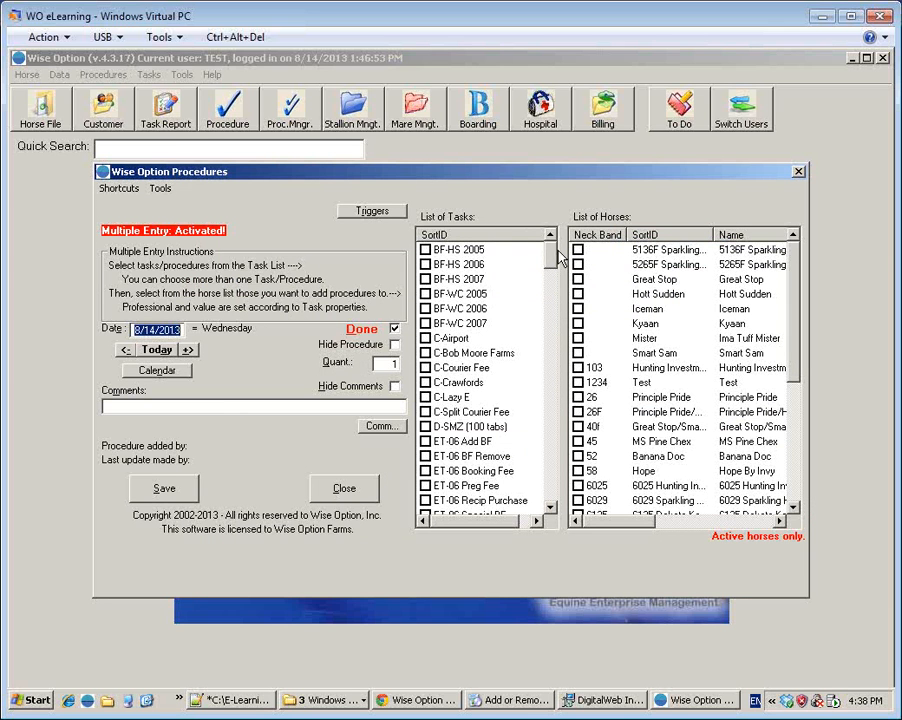
pyautogui.click(677, 236)
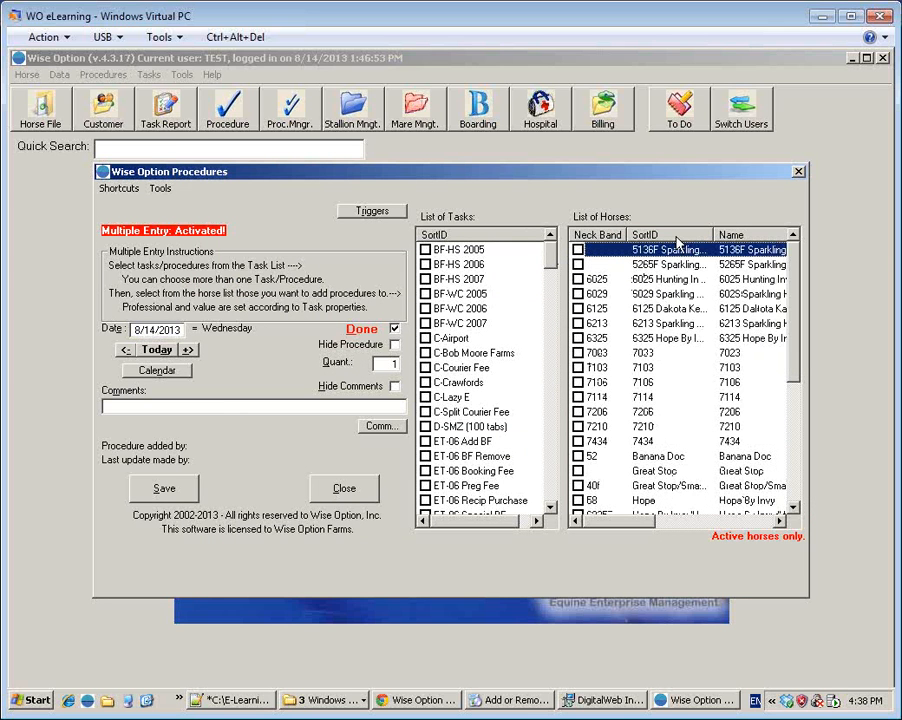
pyautogui.click(664, 294)
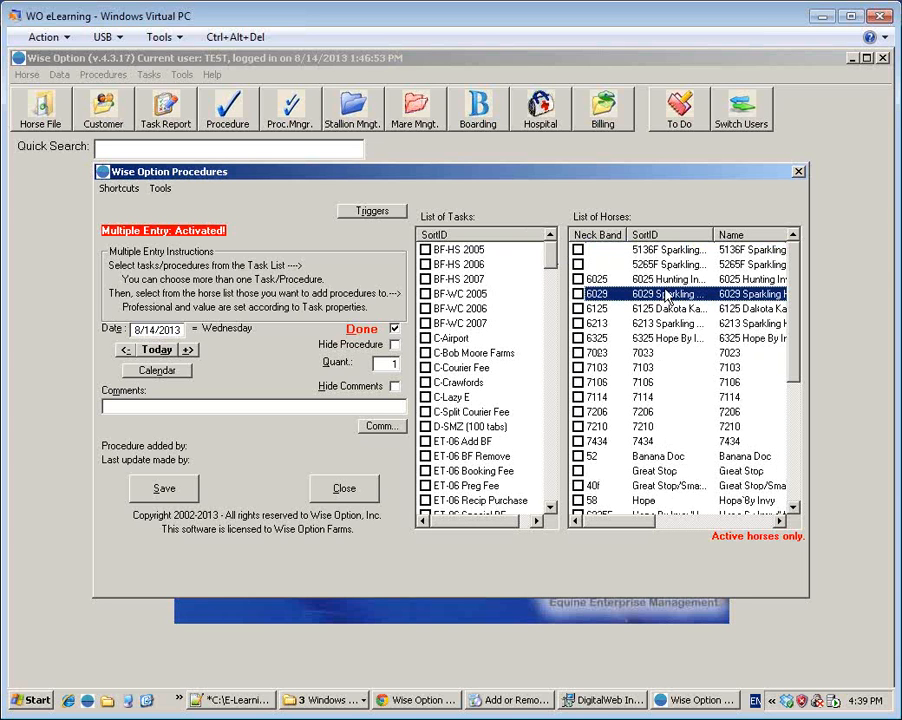
# - Select horses 6025, 6125, 6213, 6325, 7103, 7106, 7114, 7434, Great Stop and Hope for the multiple entry
pyautogui.click(677, 280)
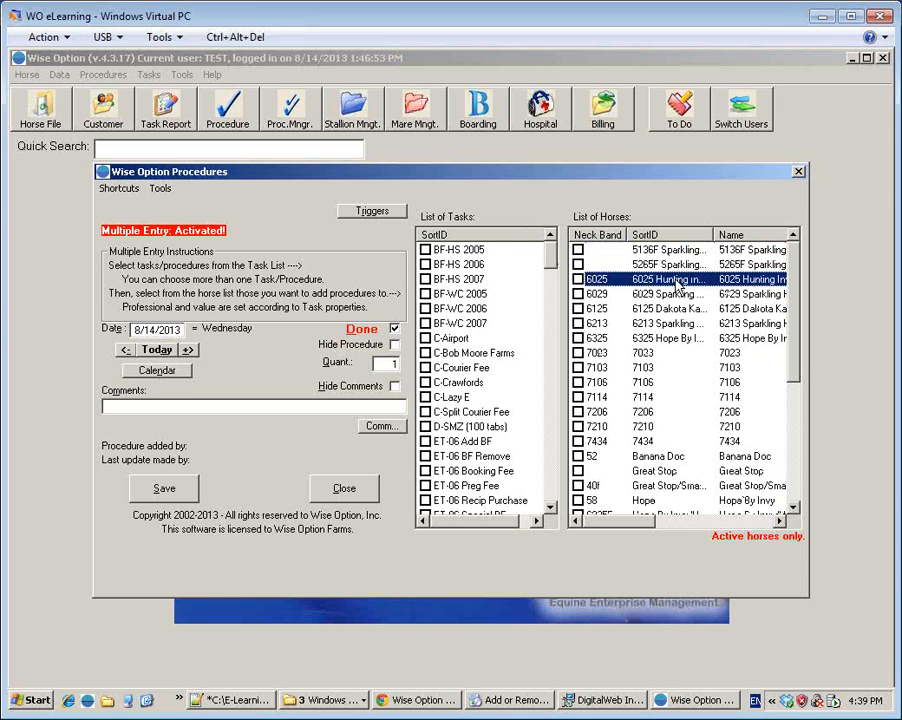
pyautogui.press('space')
pyautogui.press('Down')
pyautogui.press('Down')
pyautogui.press('space')
pyautogui.press('Down')
pyautogui.press('space')
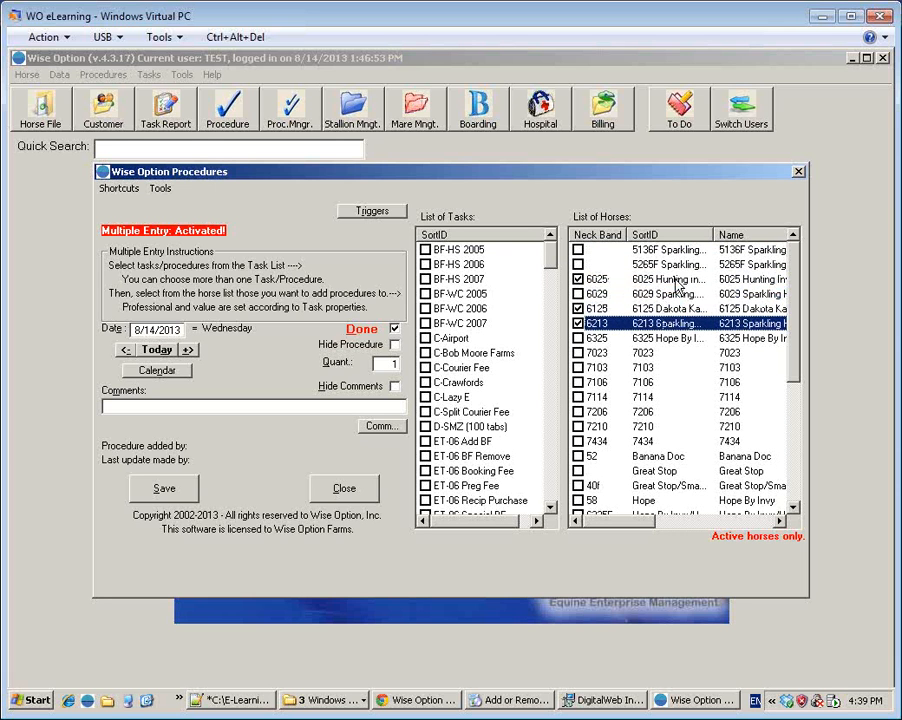
pyautogui.press('Down')
pyautogui.press('space')
pyautogui.press('Down')
pyautogui.press('Down')
pyautogui.press('space')
pyautogui.press('Down')
pyautogui.press('space')
pyautogui.press('Down')
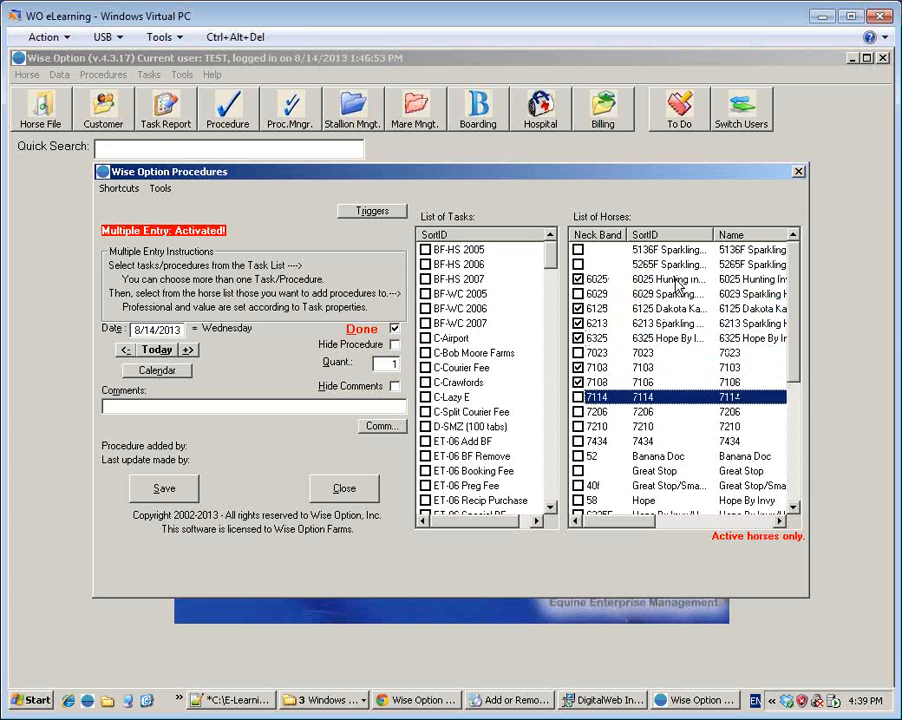
pyautogui.press('space')
pyautogui.press('Down')
pyautogui.press('Down')
pyautogui.press('Down')
pyautogui.press('space')
pyautogui.press('Down')
pyautogui.press('Down')
pyautogui.press('space')
pyautogui.press('Down')
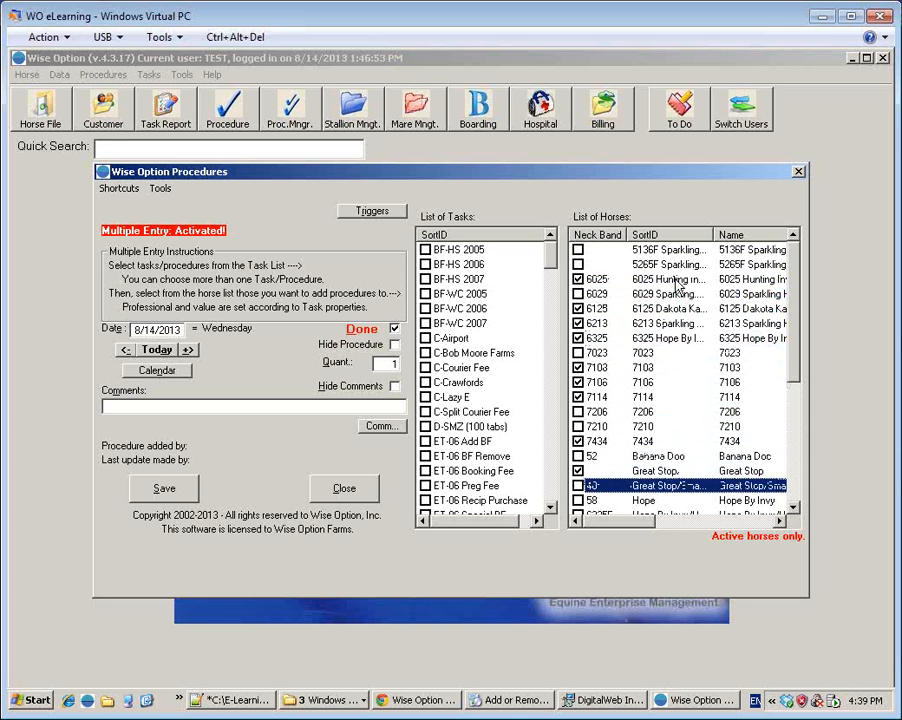
pyautogui.press('Down')
pyautogui.press('space')
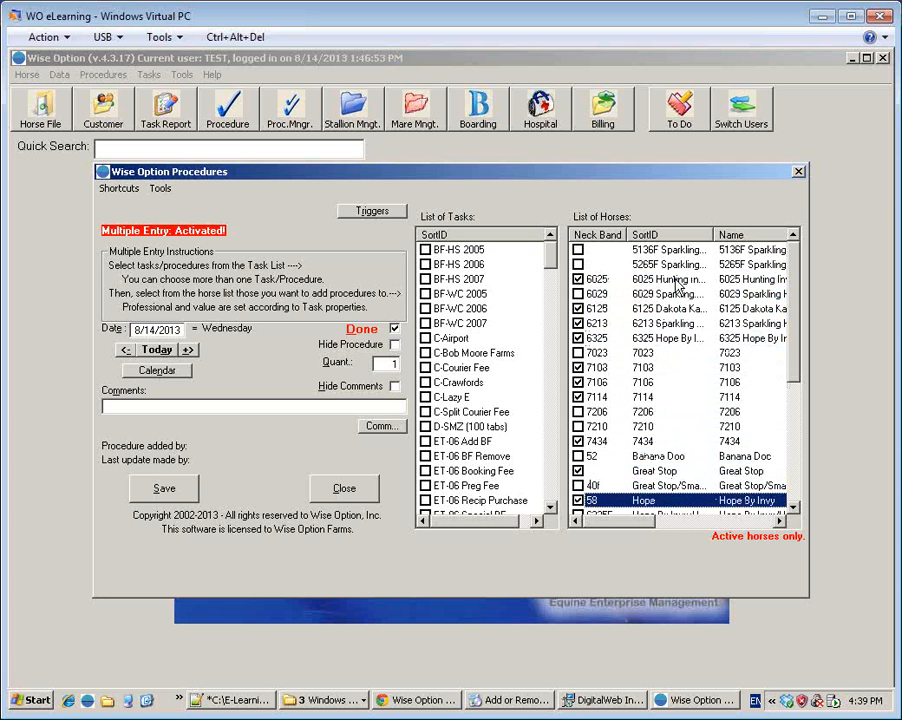
# - Set the V-West Nile task's suggested value to 55 from the task list, save it, and reopen the task to check the price
pyautogui.click(551, 460)
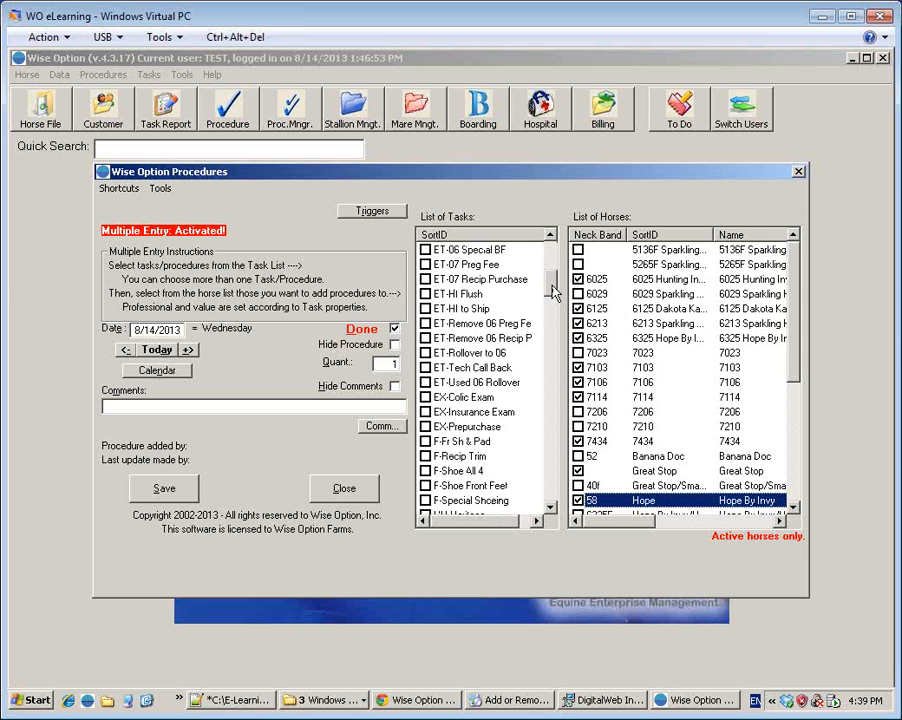
pyautogui.moveTo(553, 290); pyautogui.dragTo(566, 500)
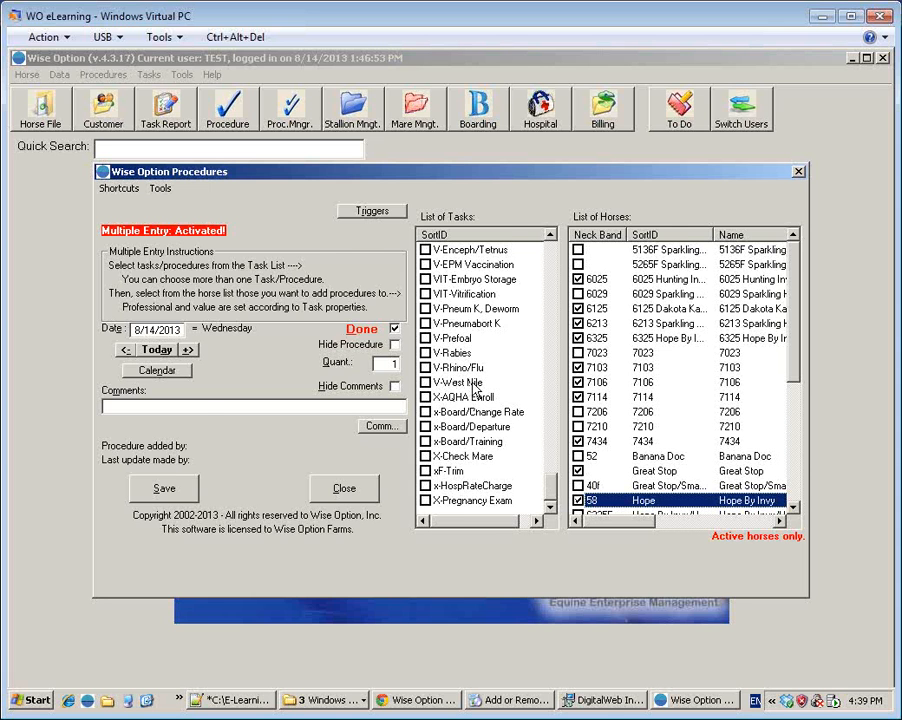
pyautogui.doubleClick(456, 384)
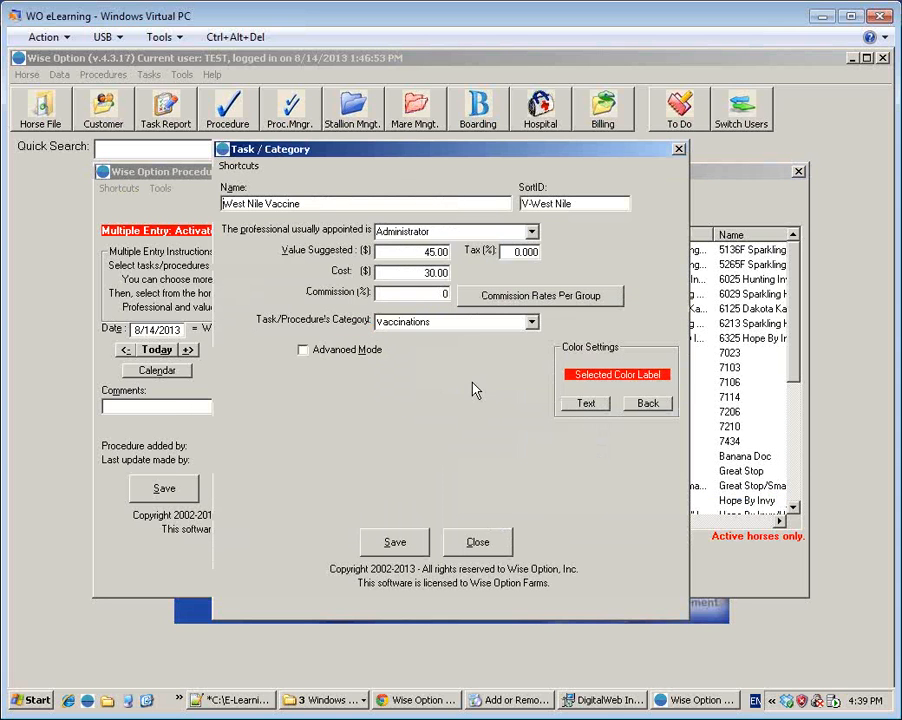
pyautogui.click(421, 252)
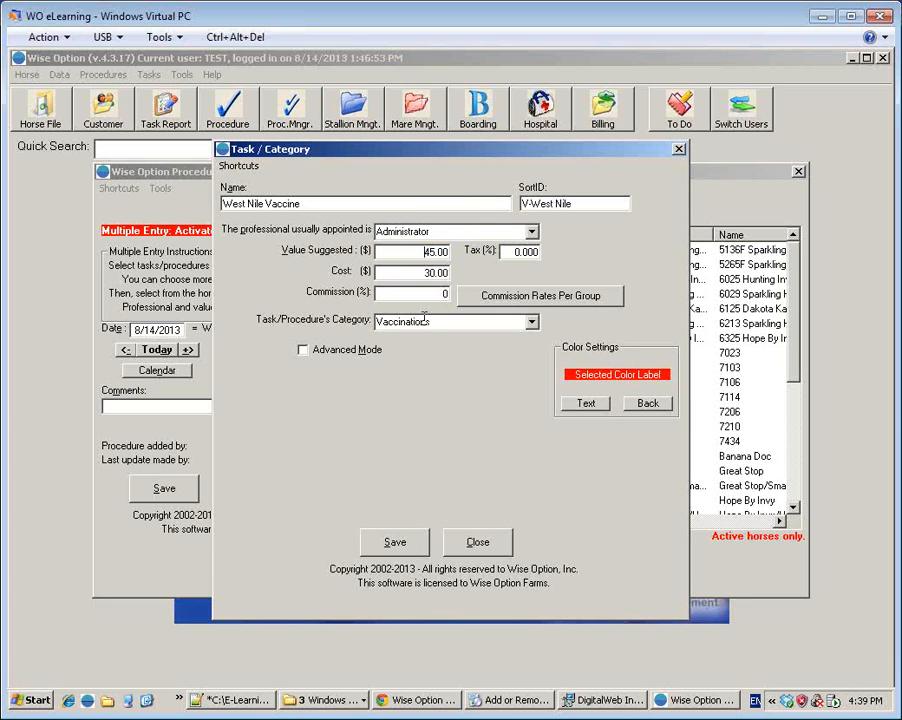
pyautogui.press('BackSpace')
pyautogui.write('55')
pyautogui.click(396, 549)
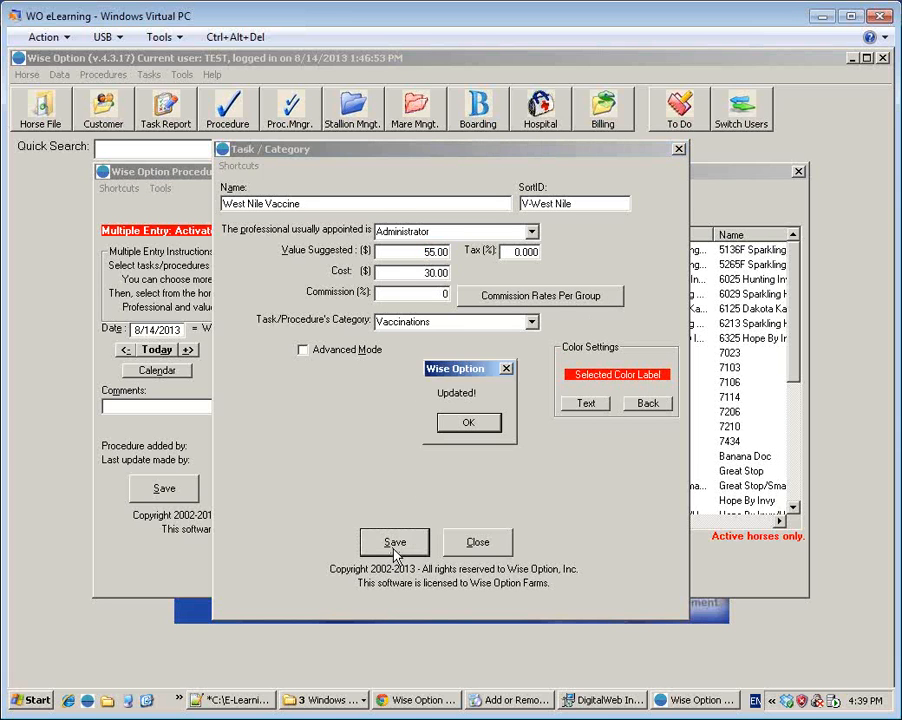
pyautogui.click(484, 428)
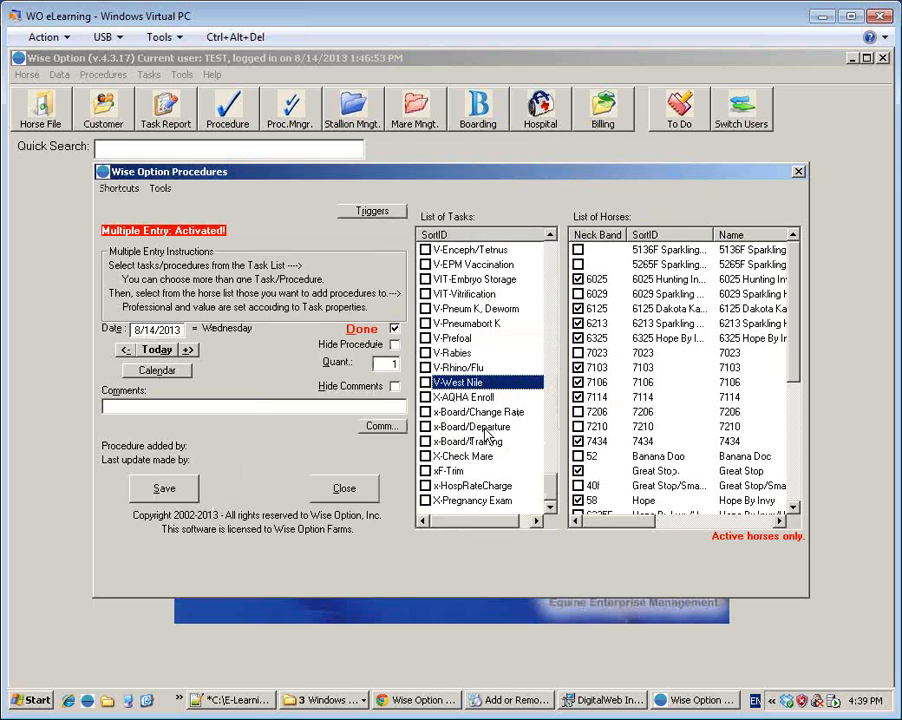
pyautogui.doubleClick(447, 387)
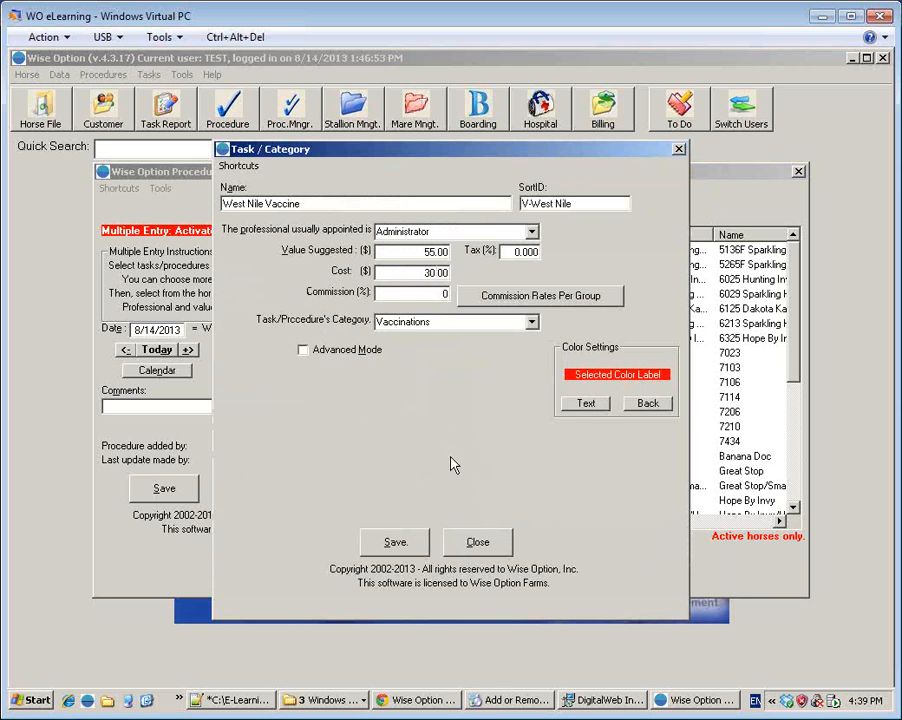
pyautogui.click(477, 542)
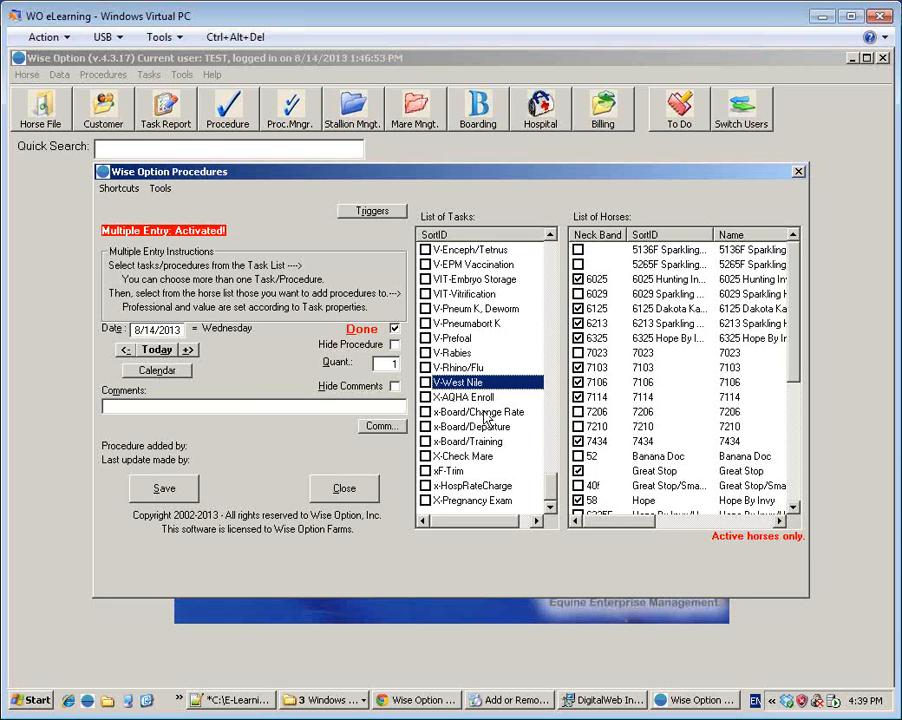
# - Select the V-West Nile task for the multiple entry and activate the Form Holder option
pyautogui.click(426, 383)
pyautogui.click(161, 189)
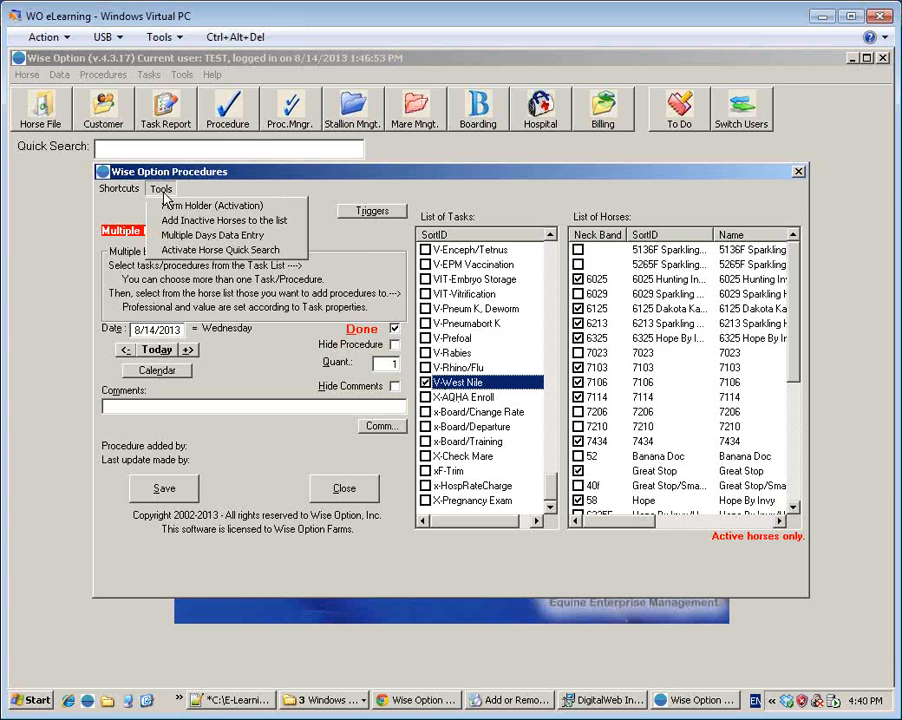
pyautogui.click(176, 206)
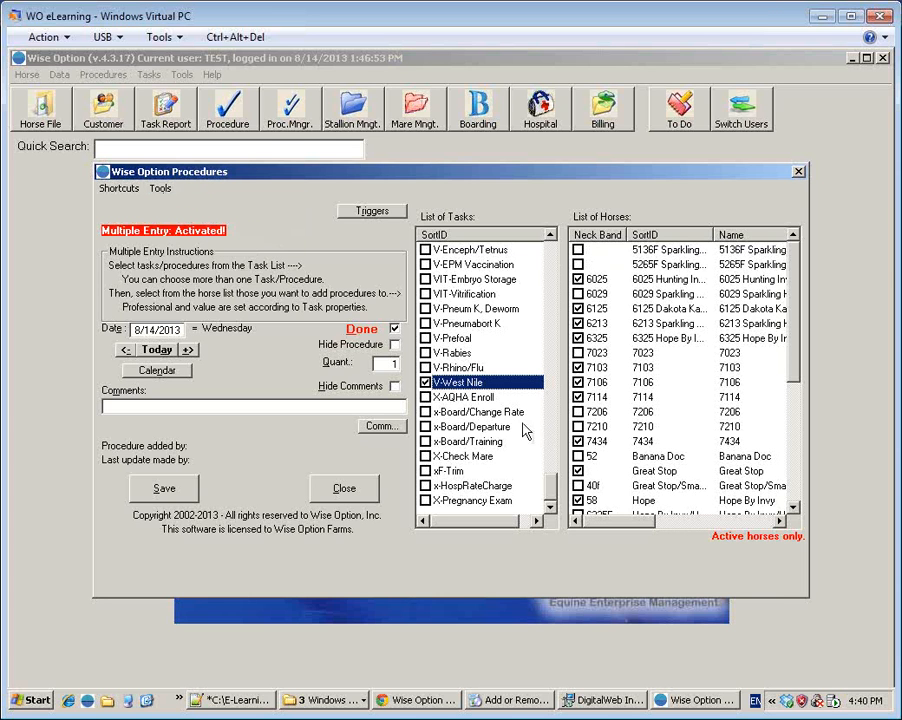
# - Mark the procedures as not done, set their date to 8/18/2013, and enter the comment 1111
pyautogui.click(395, 329)
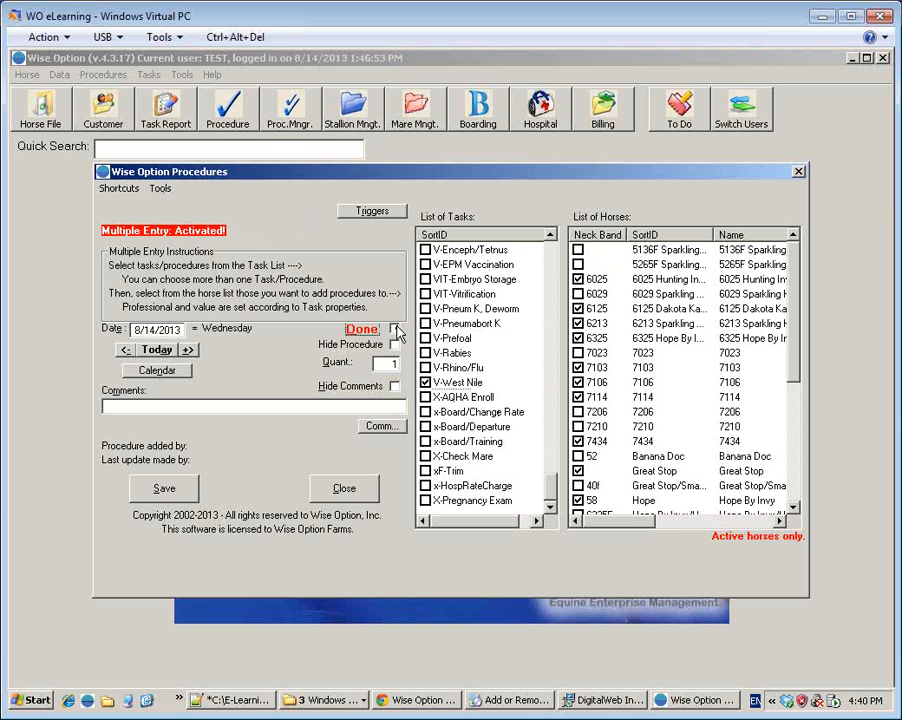
pyautogui.doubleClick(188, 350)
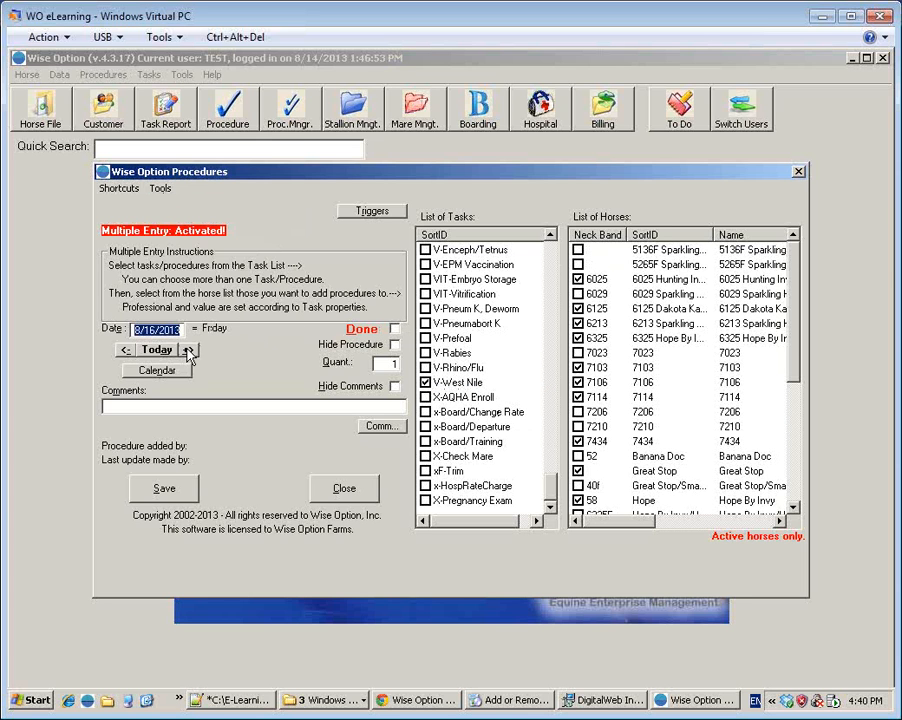
pyautogui.click(188, 350)
pyautogui.click(188, 350)
pyautogui.click(246, 407)
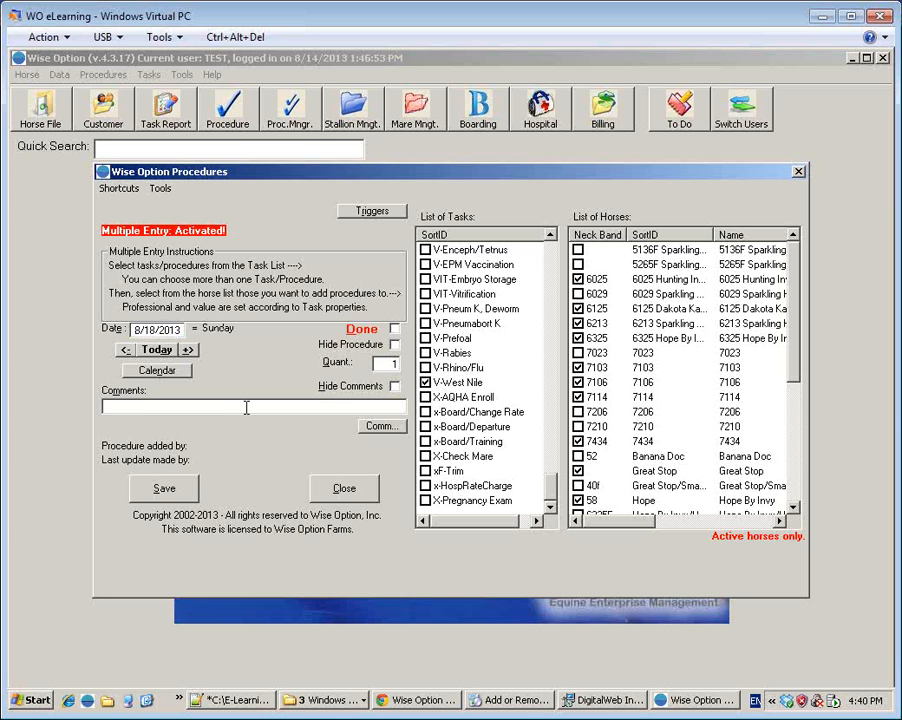
pyautogui.write('1111')
# - Save the V-West Nile procedures for all selected horses, confirm the request, and return to the held form
pyautogui.click(165, 488)
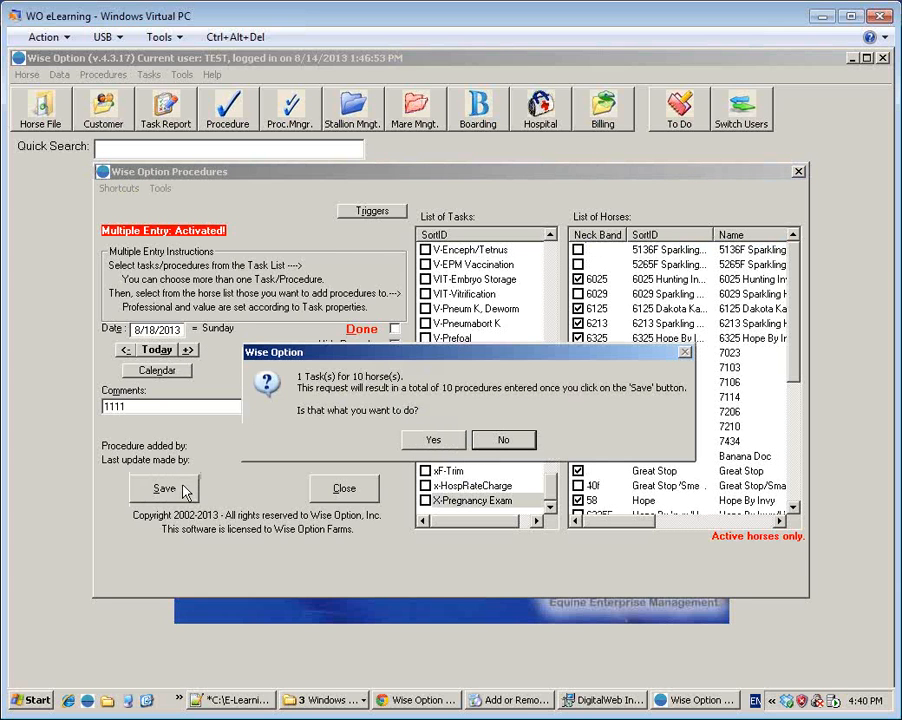
pyautogui.click(413, 440)
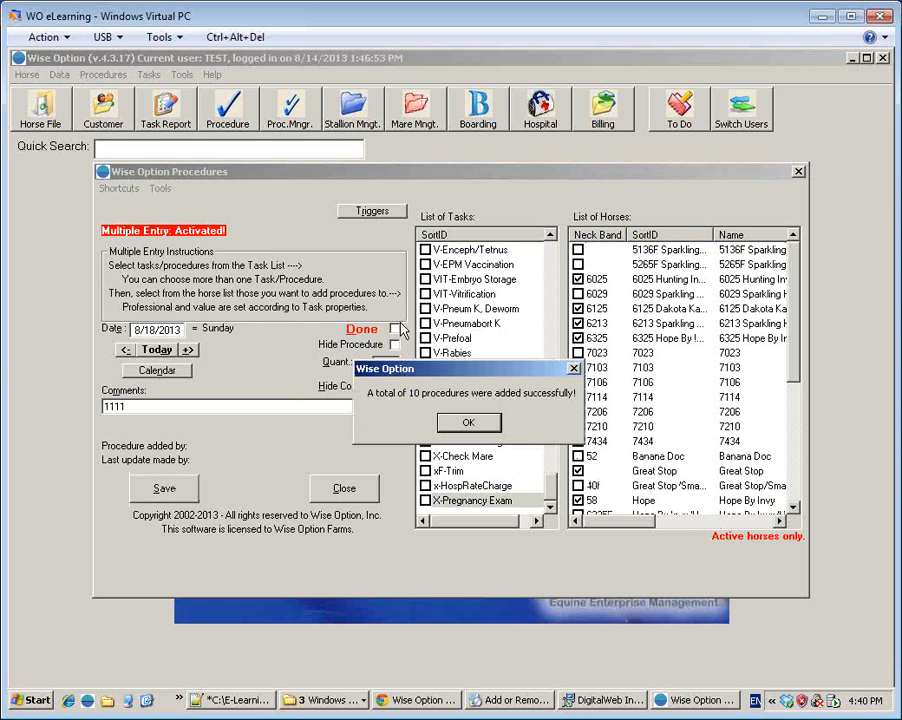
pyautogui.click(470, 425)
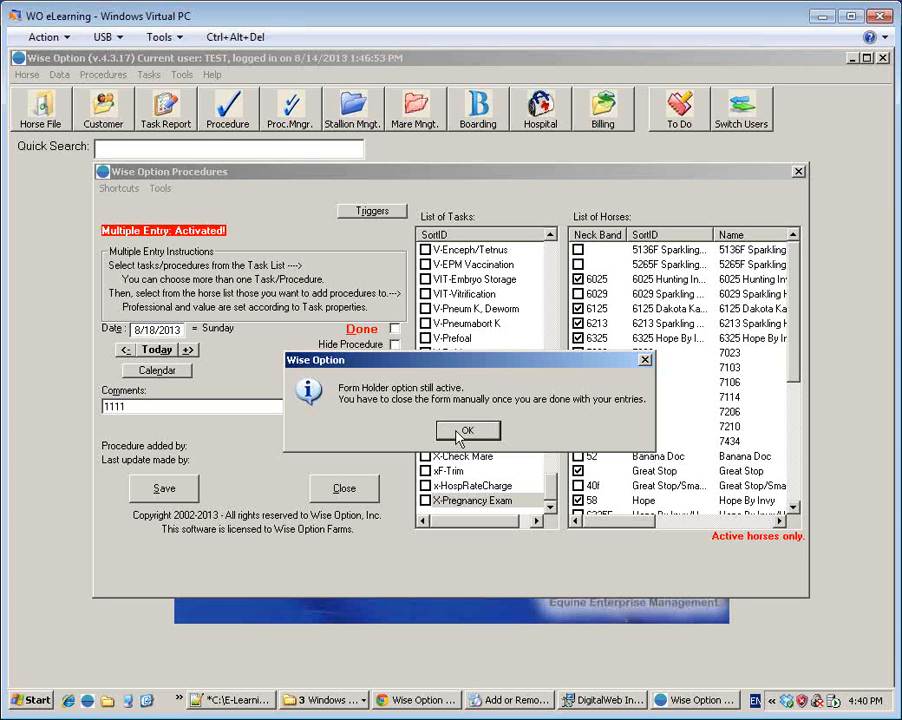
pyautogui.click(464, 431)
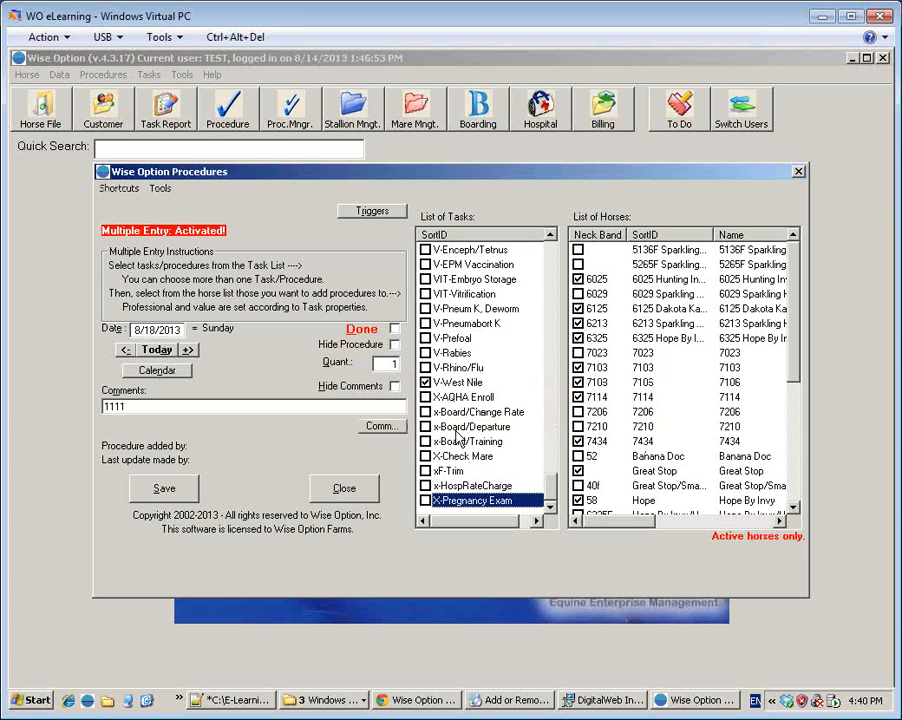
# - Change the date to 8/24/2013 and the comment to 22222, and save a second batch of V-West Nile procedures for the same horses
pyautogui.click(578, 472)
pyautogui.click(187, 350)
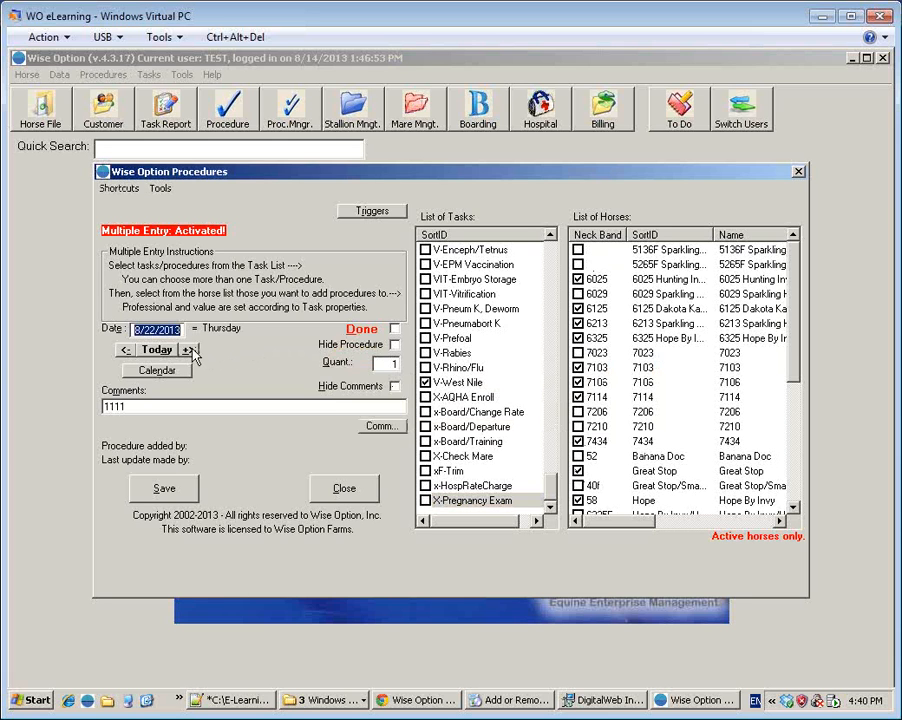
pyautogui.click(187, 350)
pyautogui.click(273, 406)
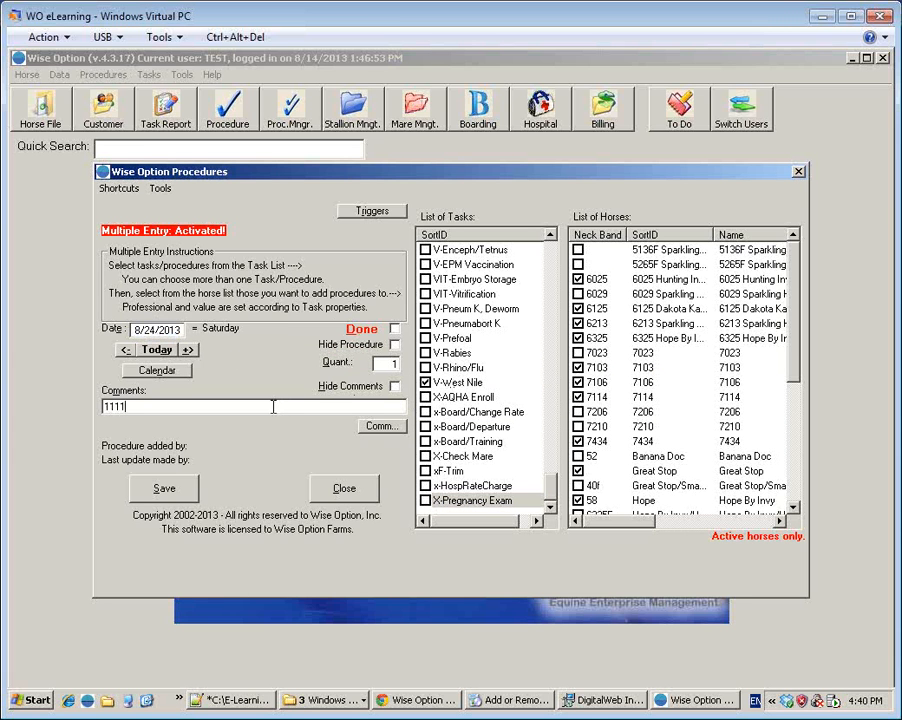
pyautogui.press('BackSpace')
pyautogui.press('BackSpace')
pyautogui.press('BackSpace')
pyautogui.press('BackSpace')
pyautogui.write('22222')
pyautogui.click(184, 491)
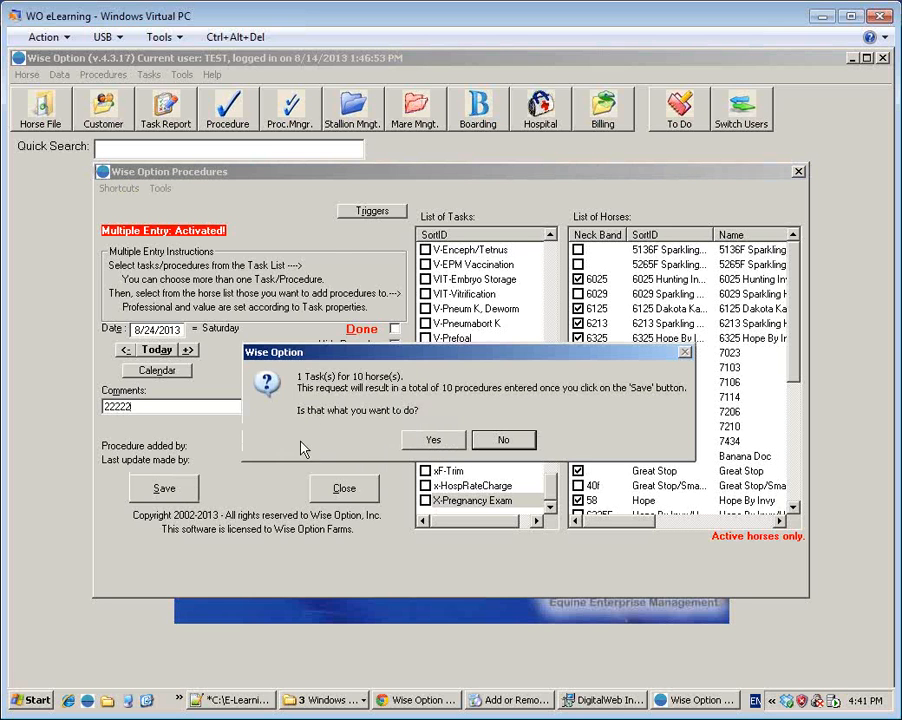
pyautogui.click(434, 442)
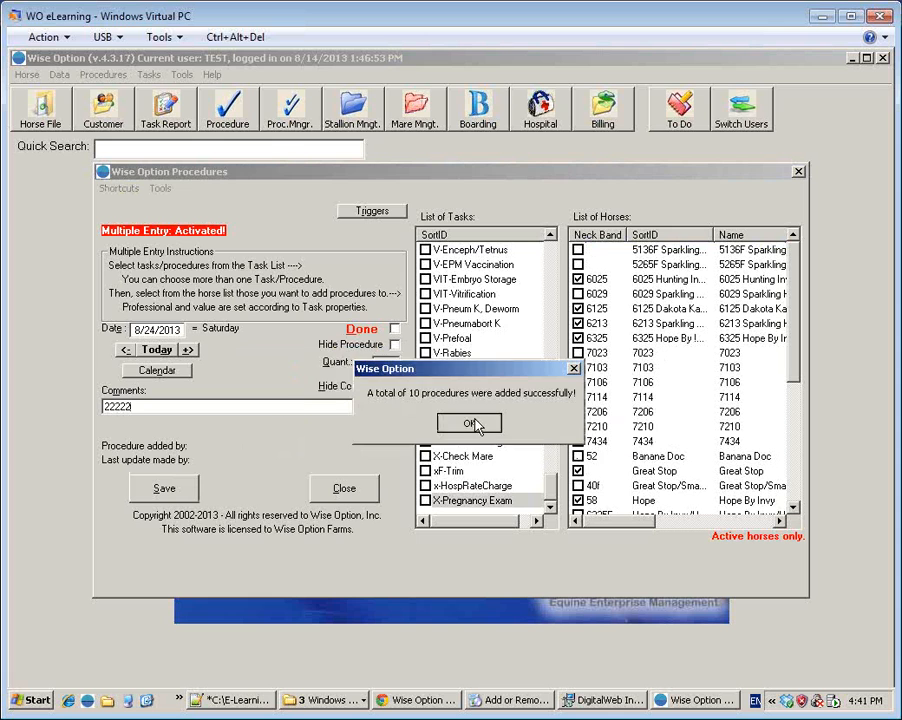
# - Acknowledge the saved second batch of V-West Nile procedures and close the procedure entry form
pyautogui.click(471, 424)
pyautogui.click(481, 429)
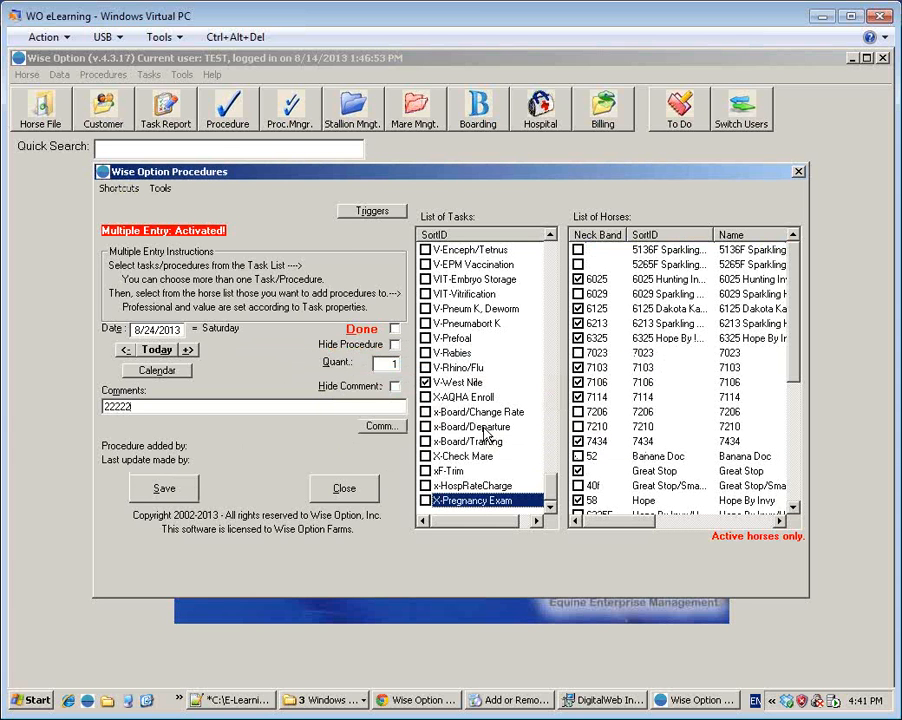
pyautogui.press('Escape')
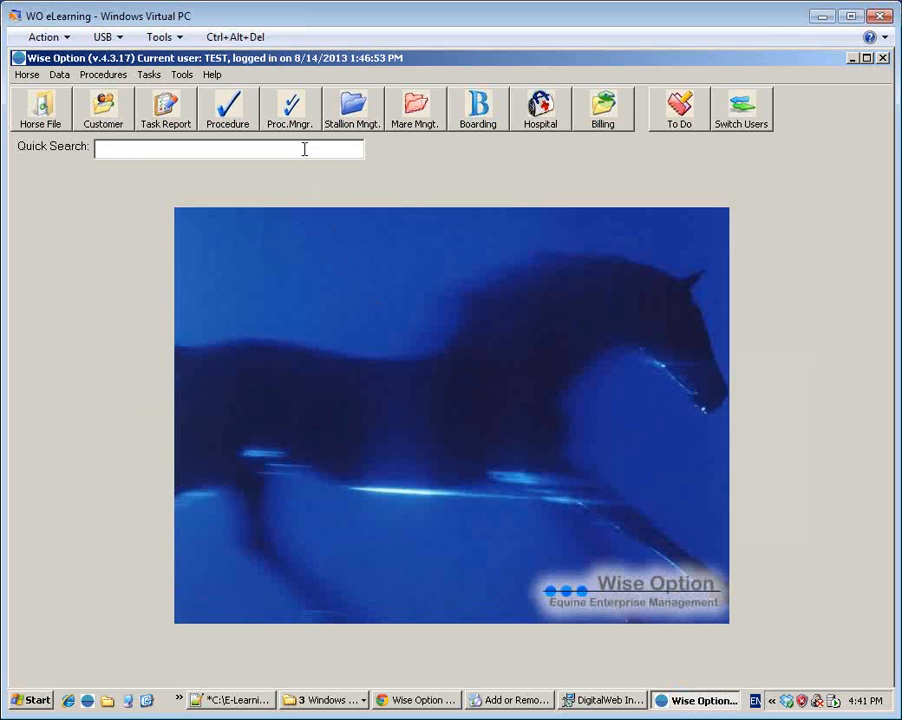
# - List the undone procedures in the Procedure Manager for the period from today to 8/31/2013
pyautogui.click(303, 117)
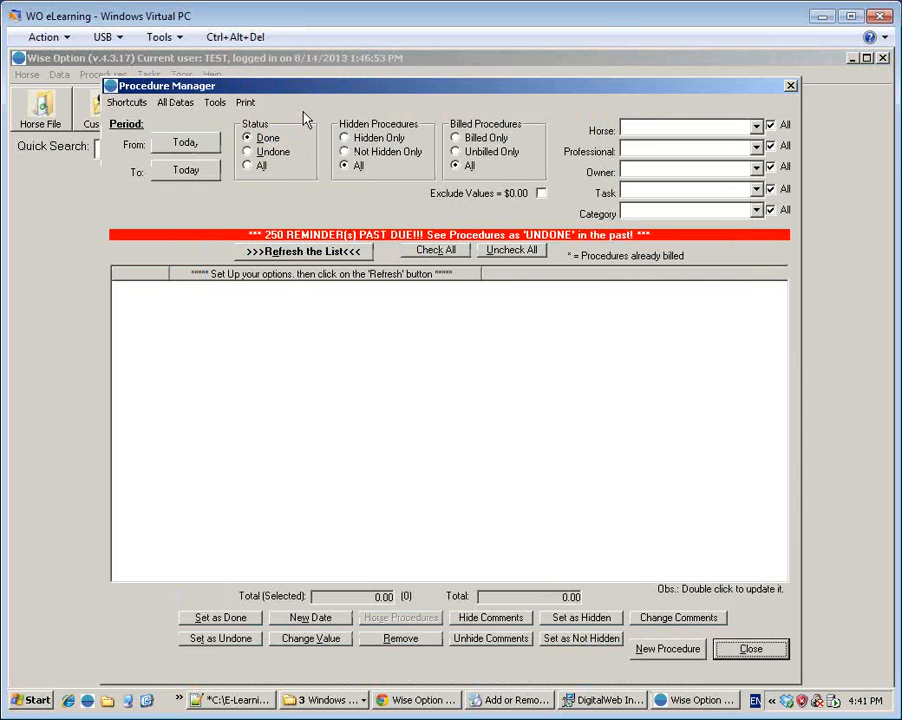
pyautogui.click(249, 152)
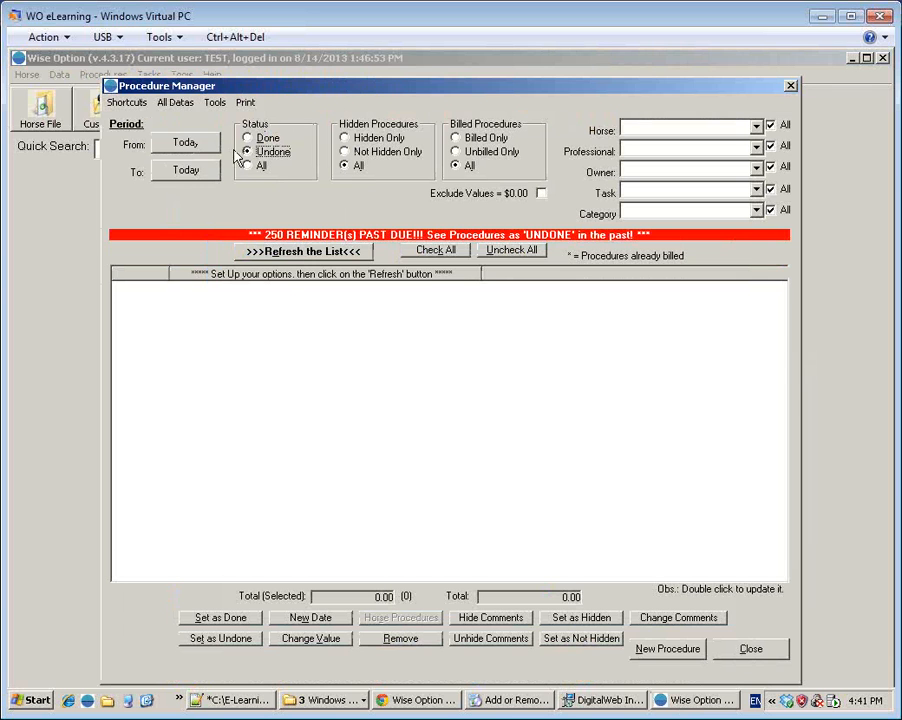
pyautogui.click(205, 176)
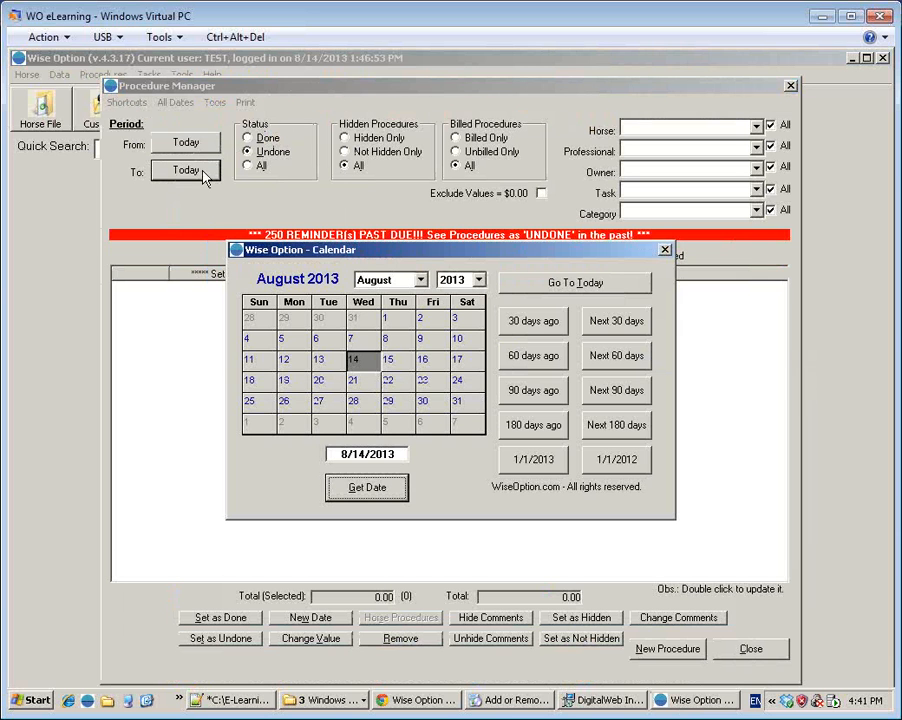
pyautogui.click(471, 405)
pyautogui.click(394, 494)
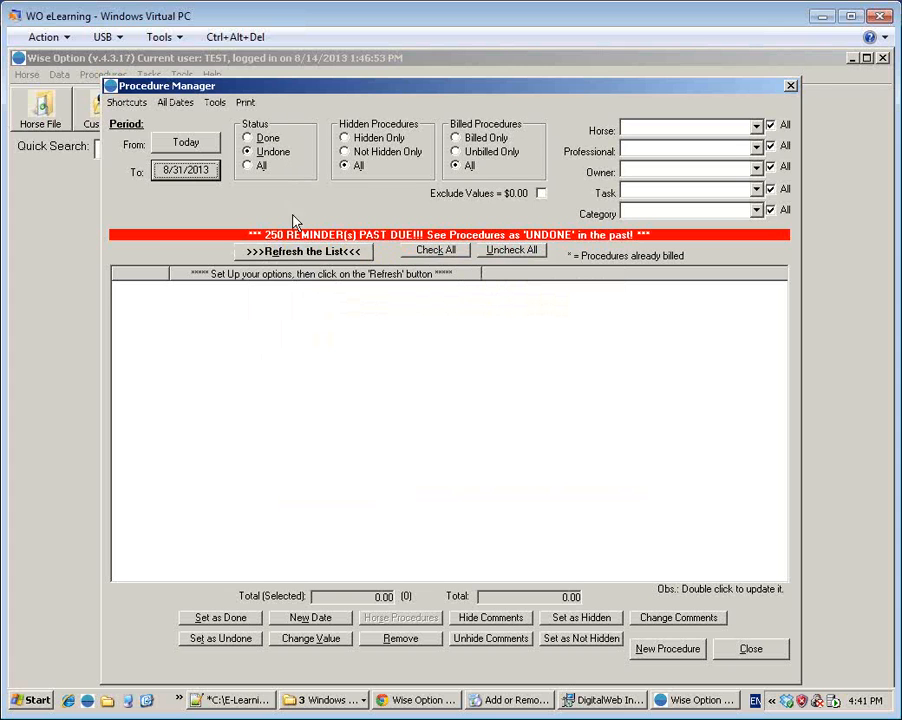
pyautogui.click(350, 251)
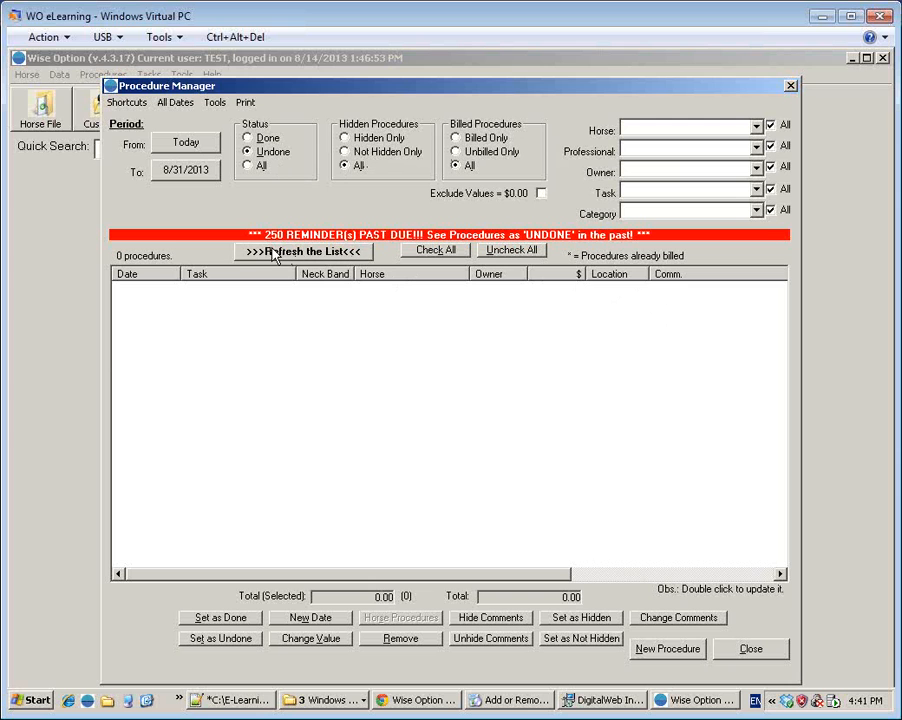
# - Set the period's start date to 8/1/2013 and refresh the list of undone procedures
pyautogui.click(186, 143)
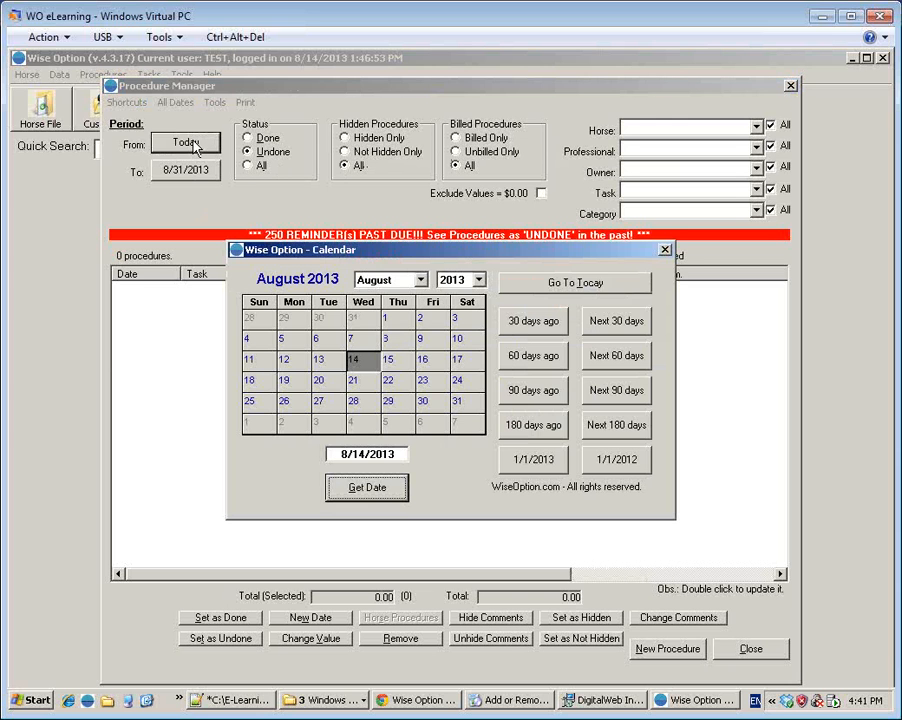
pyautogui.click(405, 318)
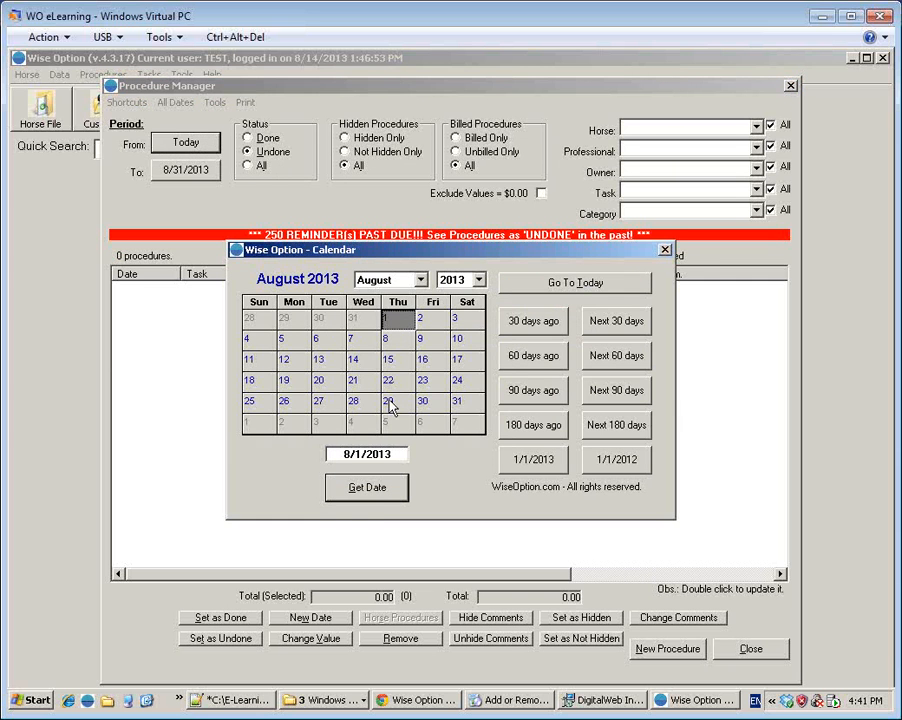
pyautogui.click(372, 497)
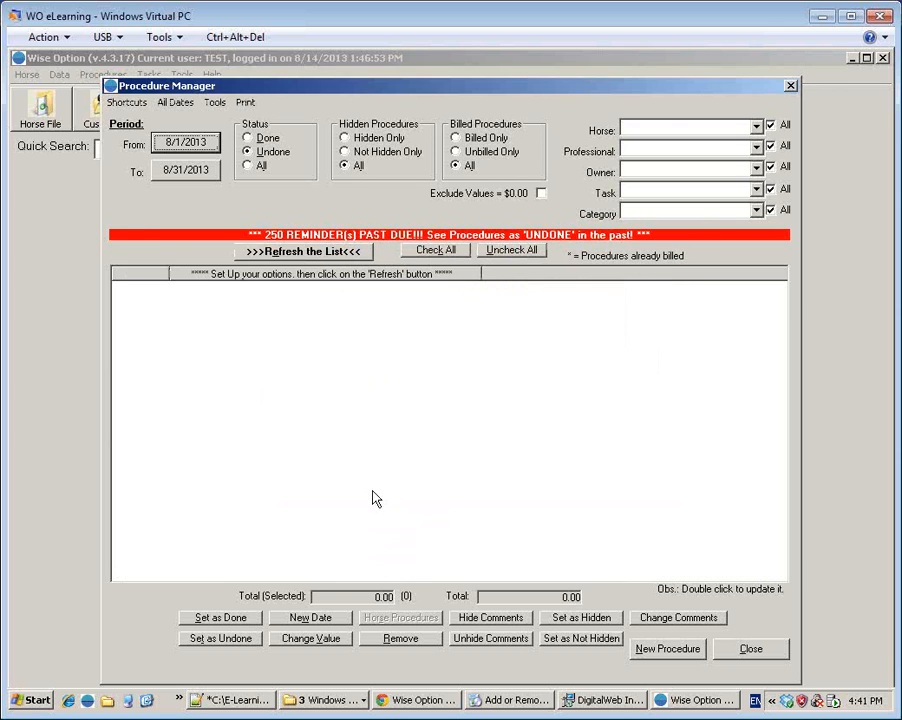
pyautogui.click(345, 257)
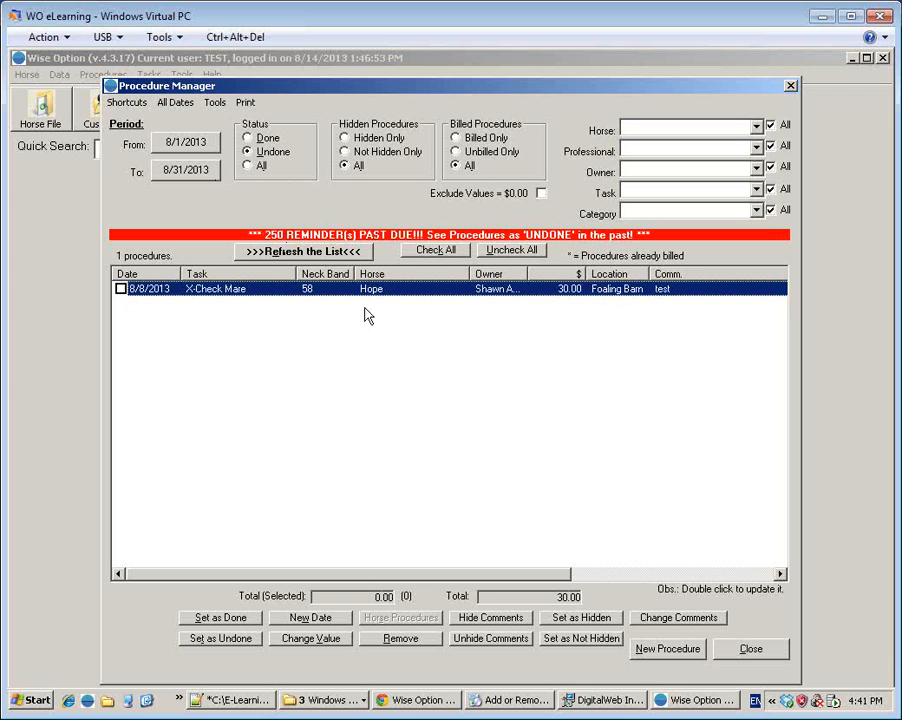
# - List the done procedures for the same period and examine their comments, professional and status columns
pyautogui.click(249, 137)
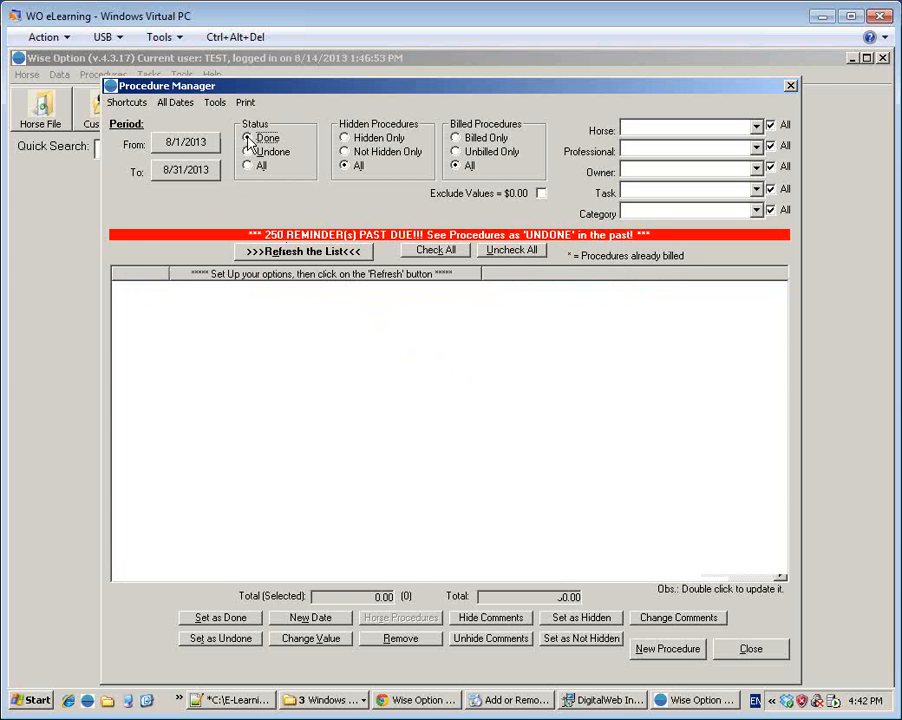
pyautogui.click(350, 254)
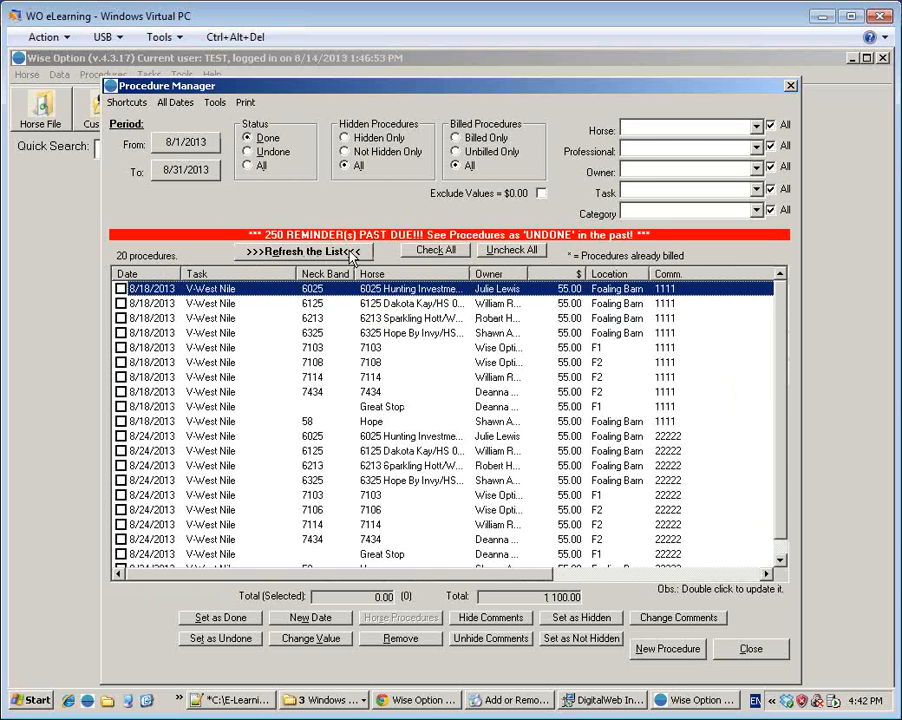
pyautogui.click(660, 577)
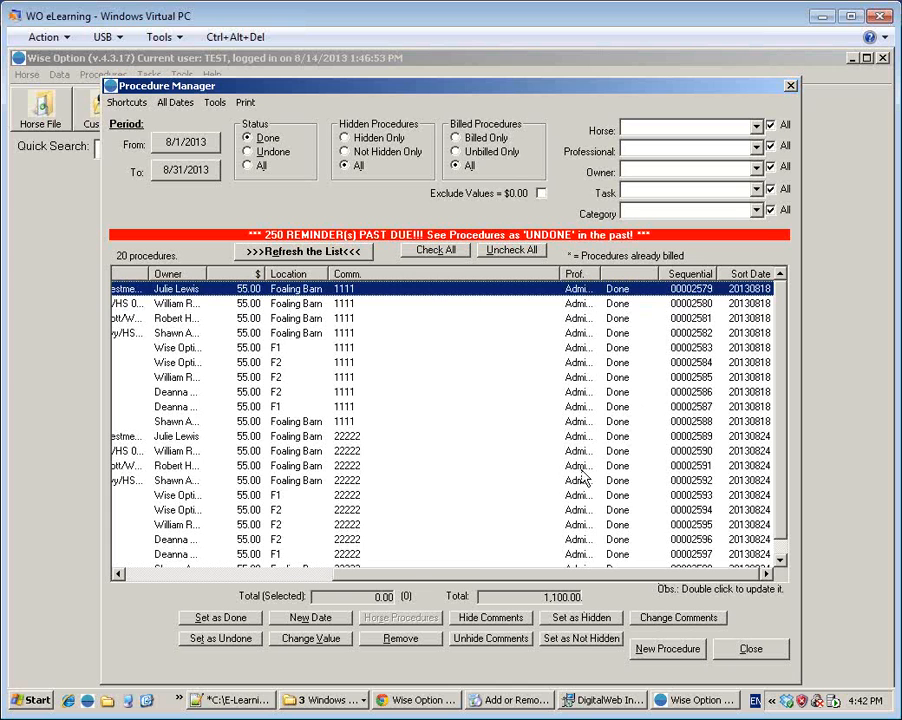
pyautogui.click(280, 580)
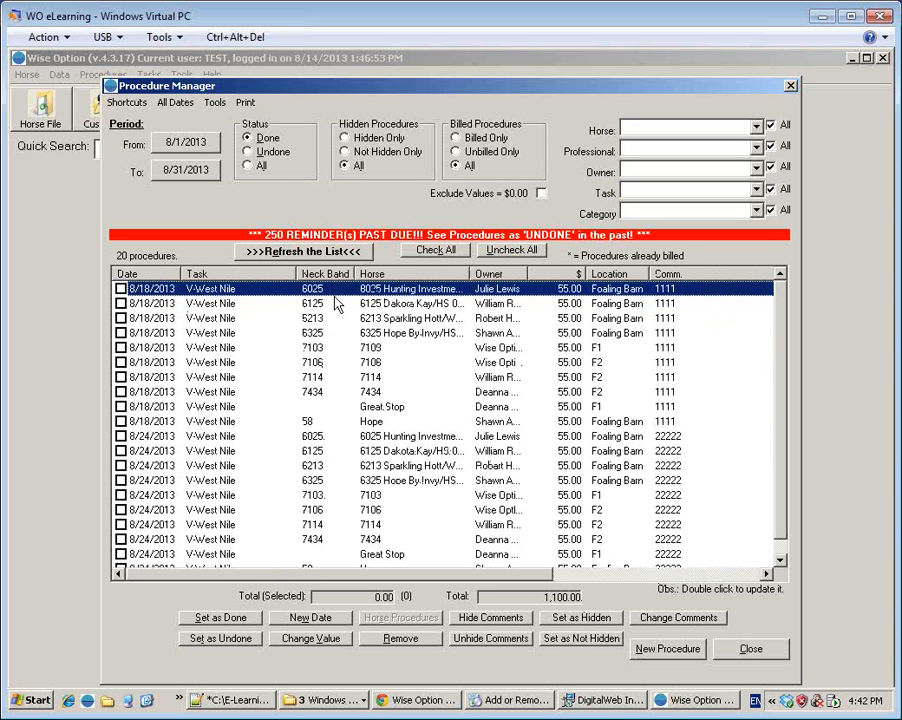
# - Select all the listed V-West Nile procedures, set them as undone, and confirm the multiple action
pyautogui.click(434, 251)
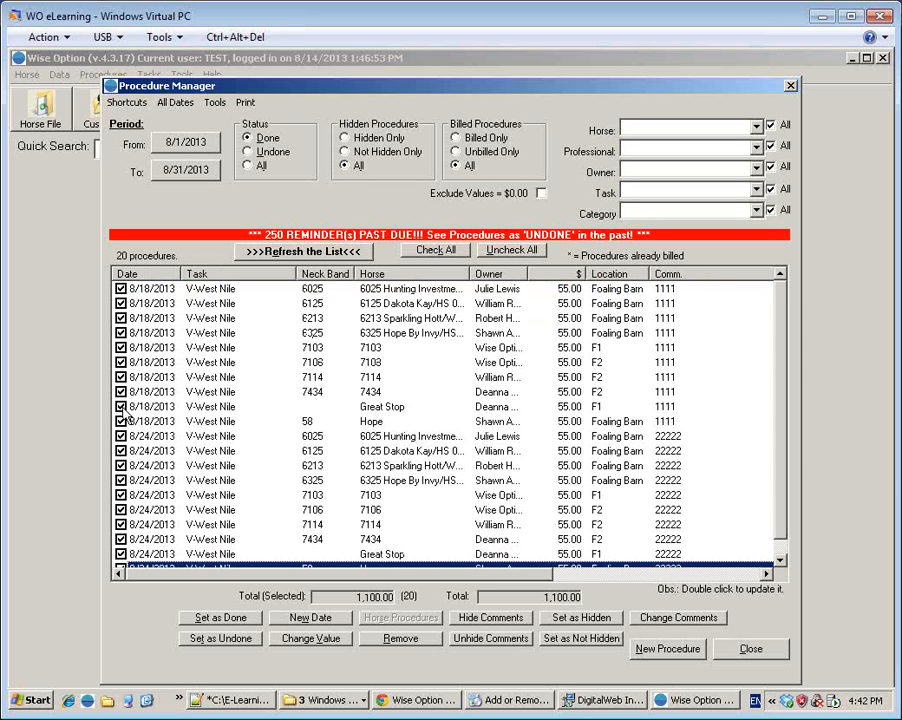
pyautogui.click(608, 580)
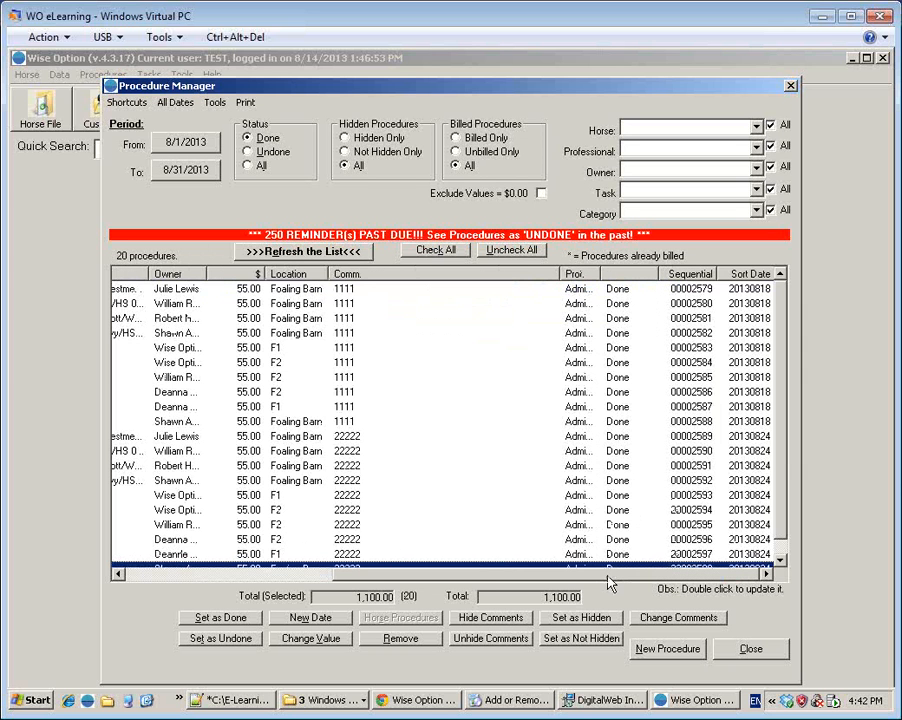
pyautogui.click(215, 637)
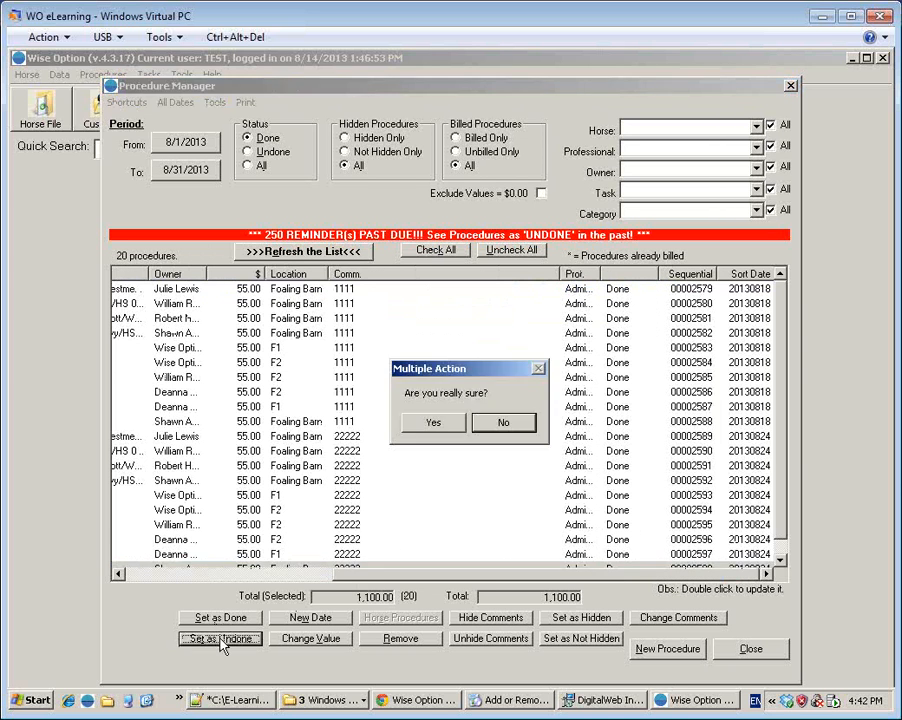
pyautogui.click(440, 426)
pyautogui.click(470, 432)
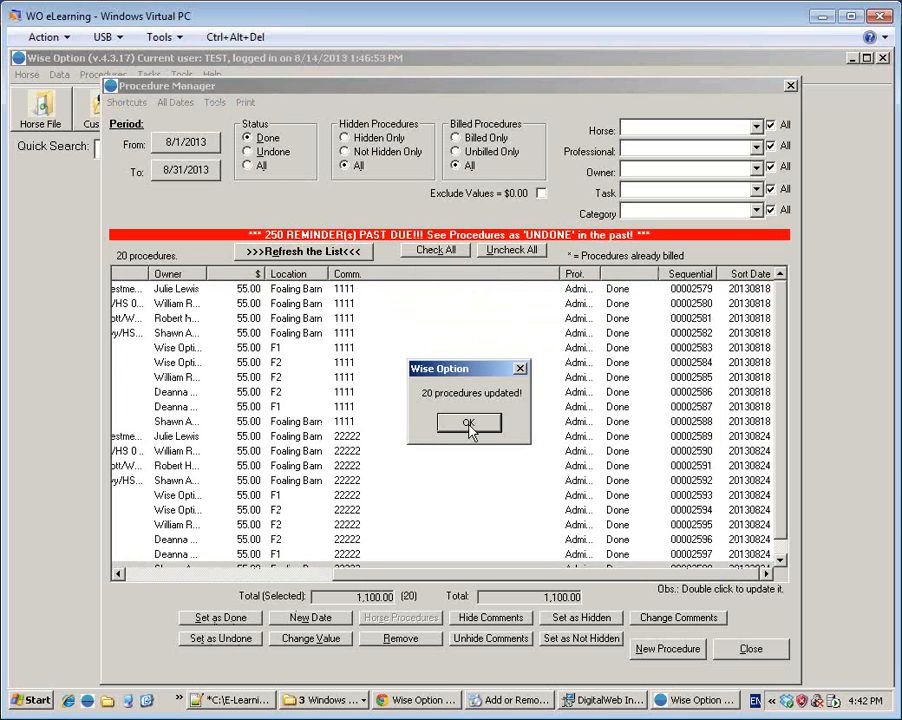
pyautogui.click(457, 431)
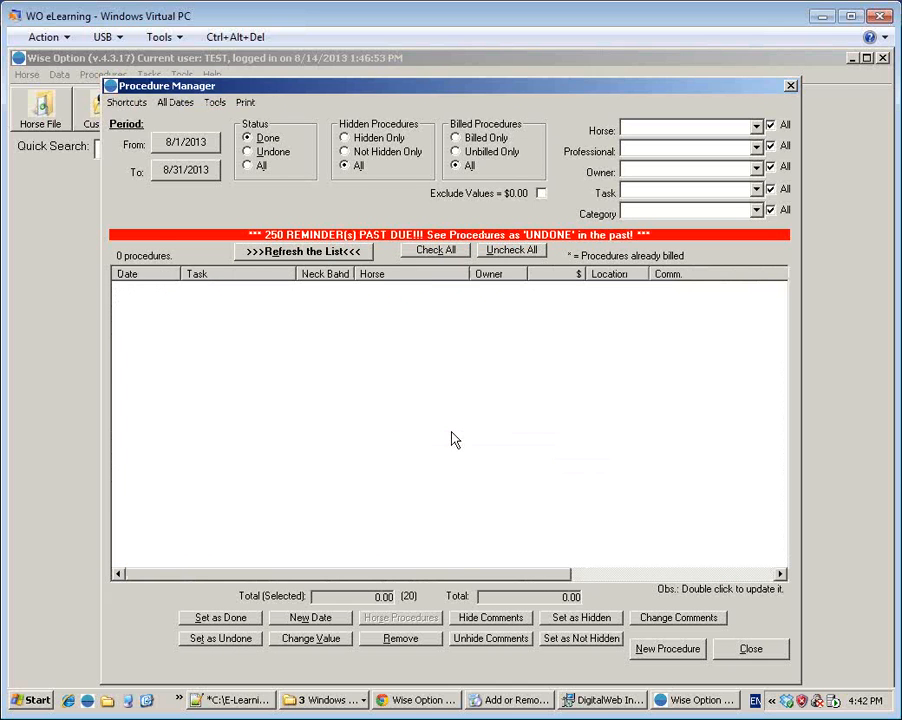
# - List the undone procedures for the same period, review both V-West Nile batches, and close the Procedure Manager
pyautogui.click(249, 152)
pyautogui.click(350, 251)
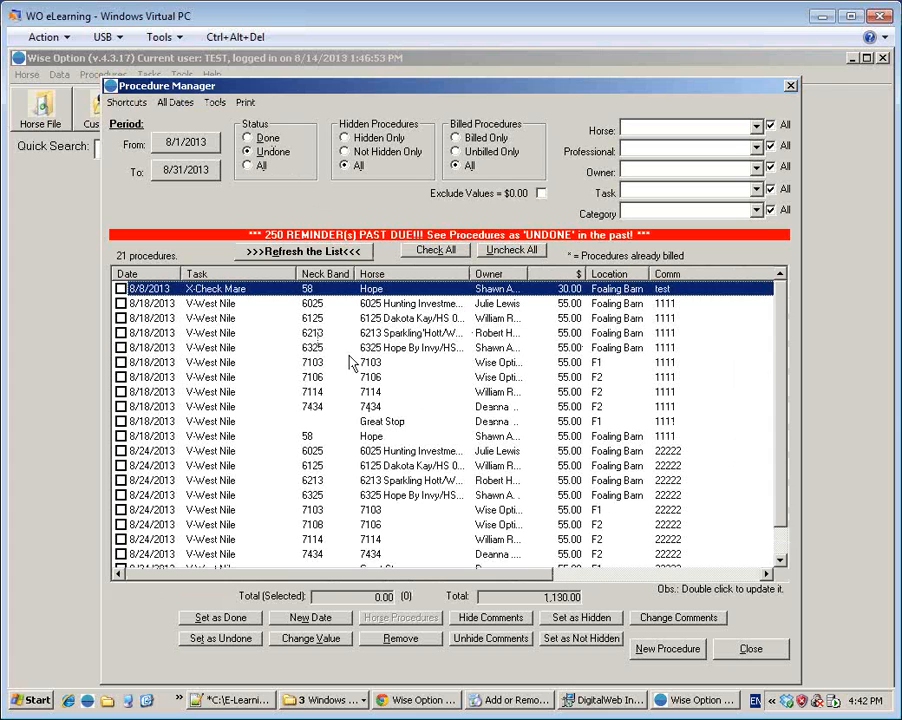
pyautogui.click(209, 289)
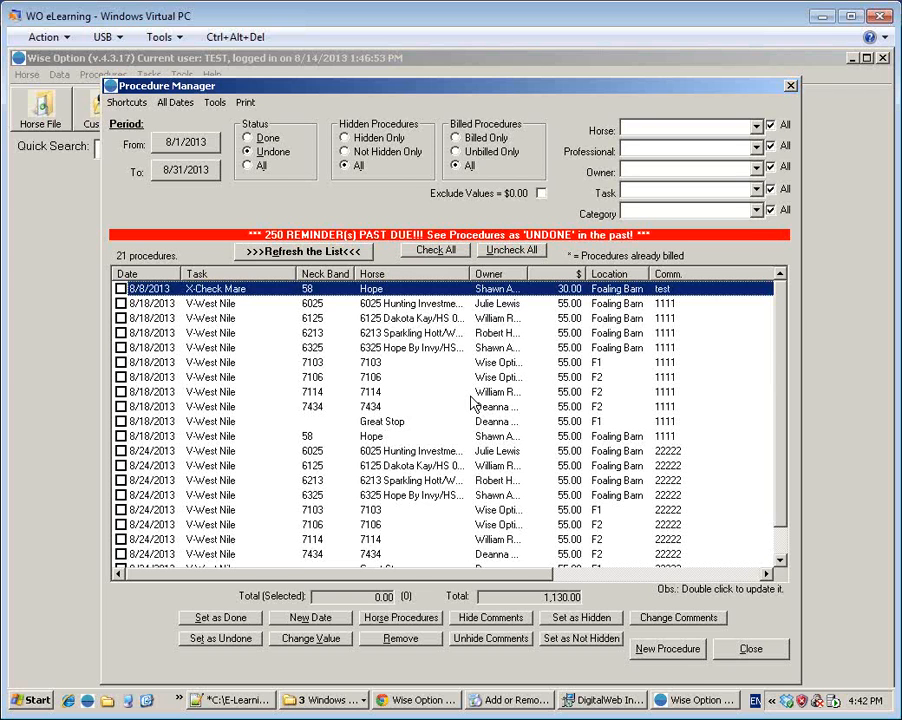
pyautogui.press('Escape')
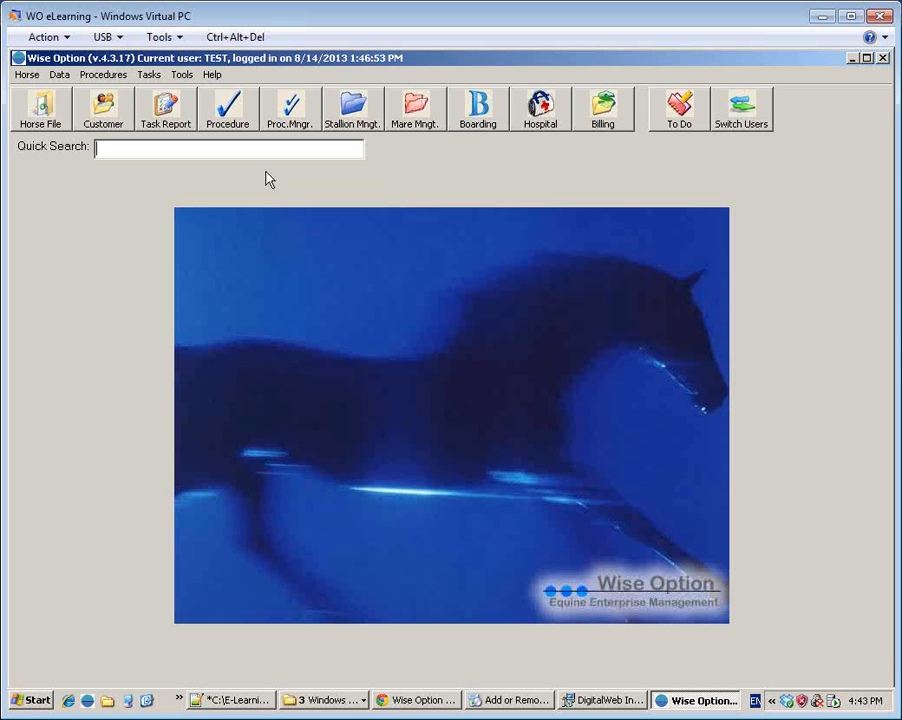
# - Start a new procedure entry for multiple horses and sort the horse list by SortID
pyautogui.click(240, 119)
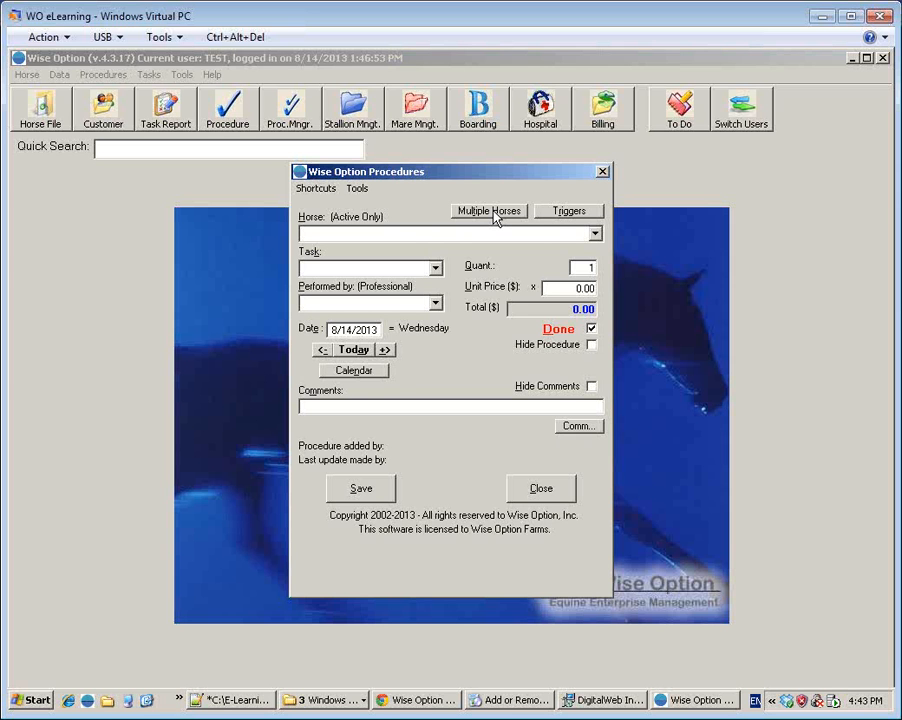
pyautogui.click(493, 212)
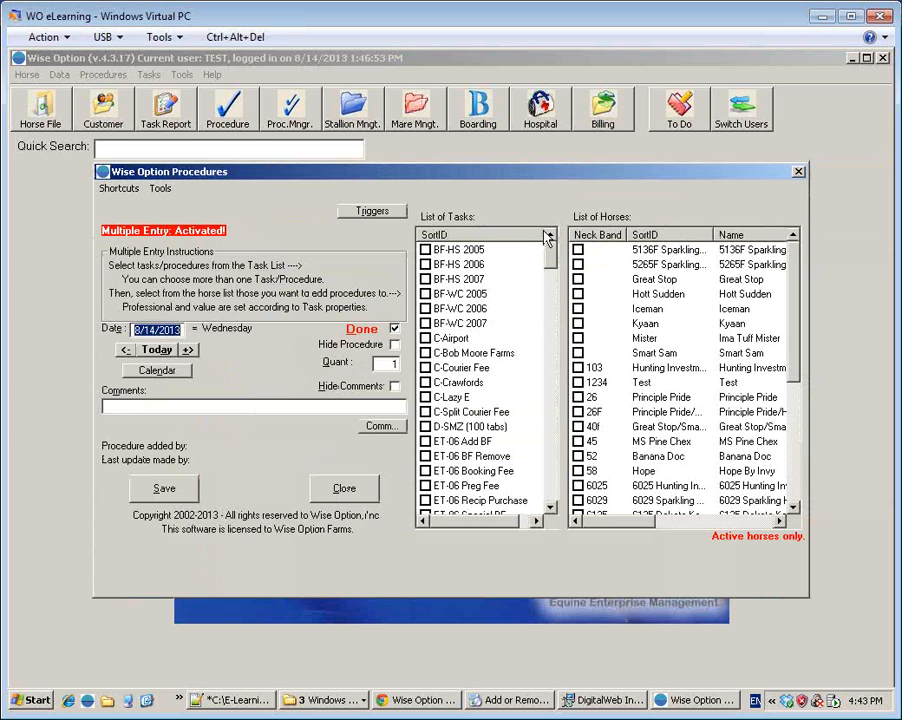
pyautogui.click(680, 237)
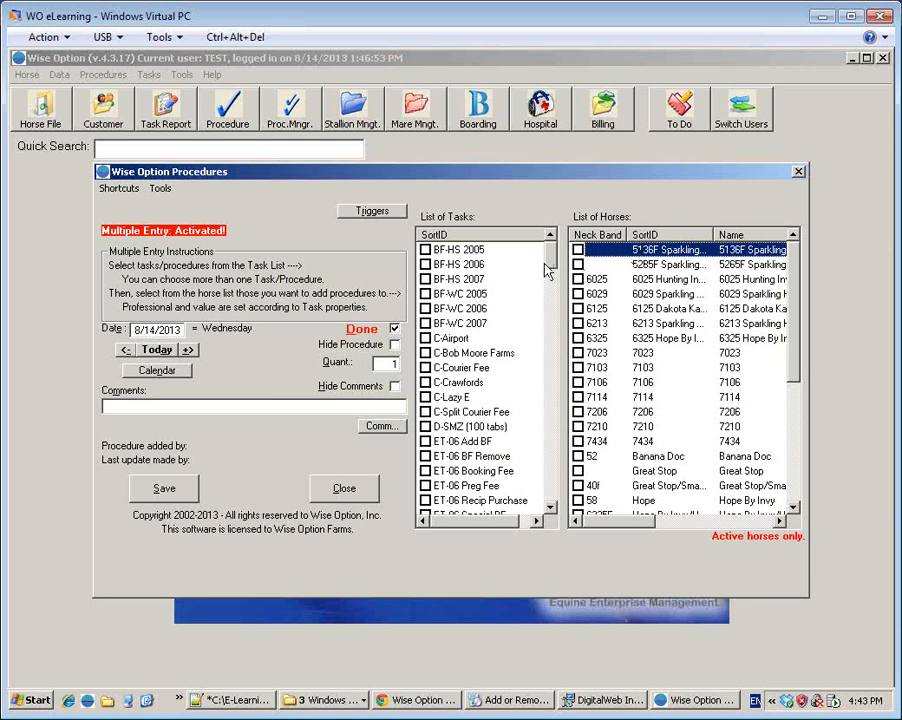
# - Select horses 6029, 6125, 6213, 6325, 7023, 7103, 7106, 7206, 7210 and 7434 for the multiple entry
pyautogui.click(619, 292)
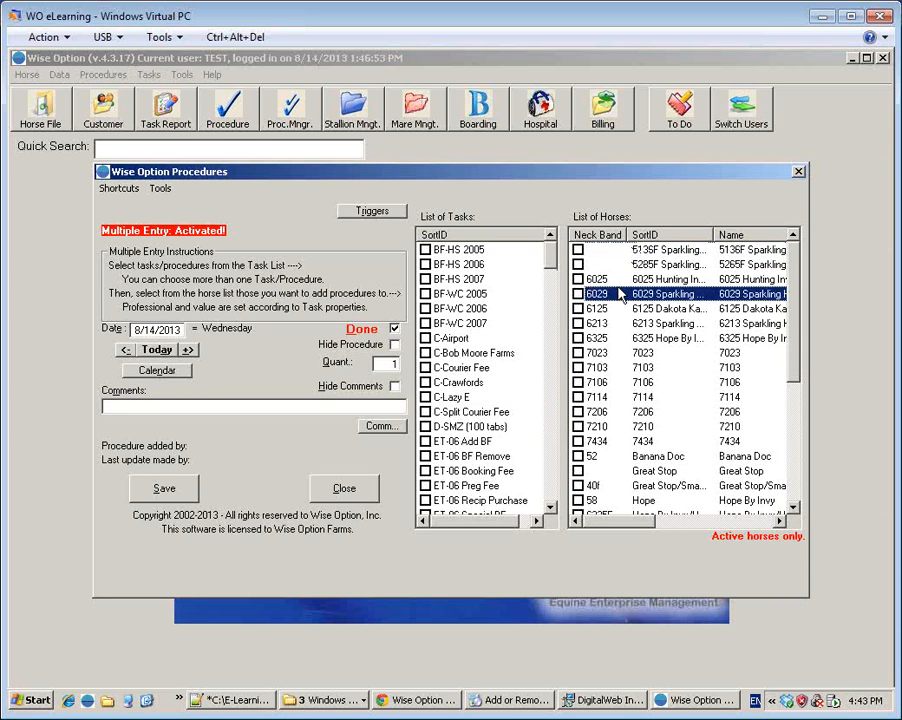
pyautogui.press('space')
pyautogui.press('Down')
pyautogui.press('space')
pyautogui.press('Down')
pyautogui.press('space')
pyautogui.press('Down')
pyautogui.press('space')
pyautogui.press('Down')
pyautogui.press('space')
pyautogui.press('Down')
pyautogui.press('space')
pyautogui.press('Down')
pyautogui.press('space')
pyautogui.press('Down')
pyautogui.press('Down')
pyautogui.press('space')
pyautogui.press('Down')
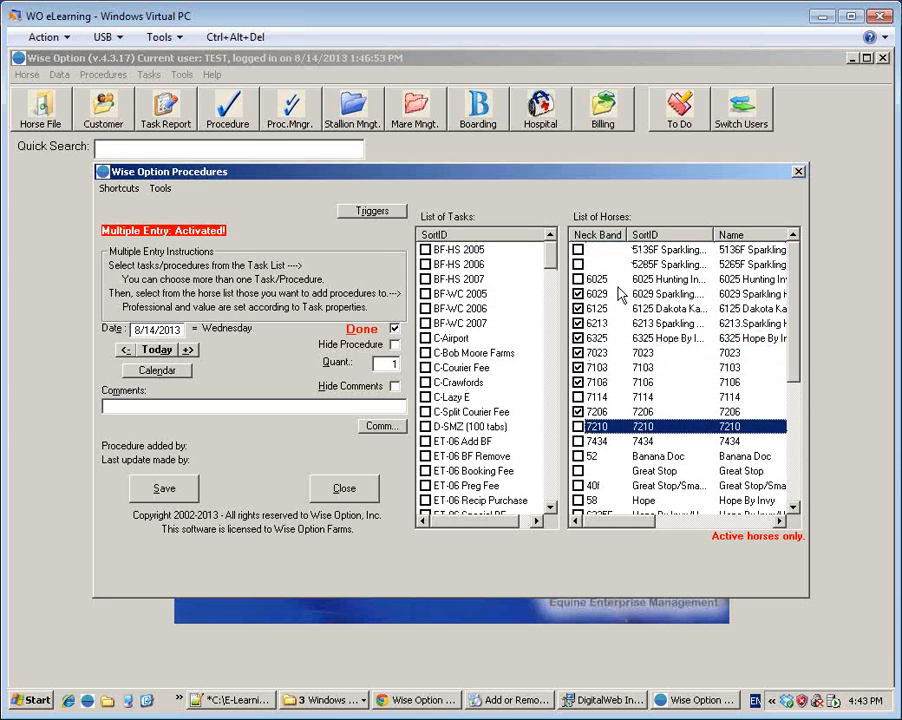
pyautogui.press('space')
pyautogui.press('Down')
pyautogui.press('space')
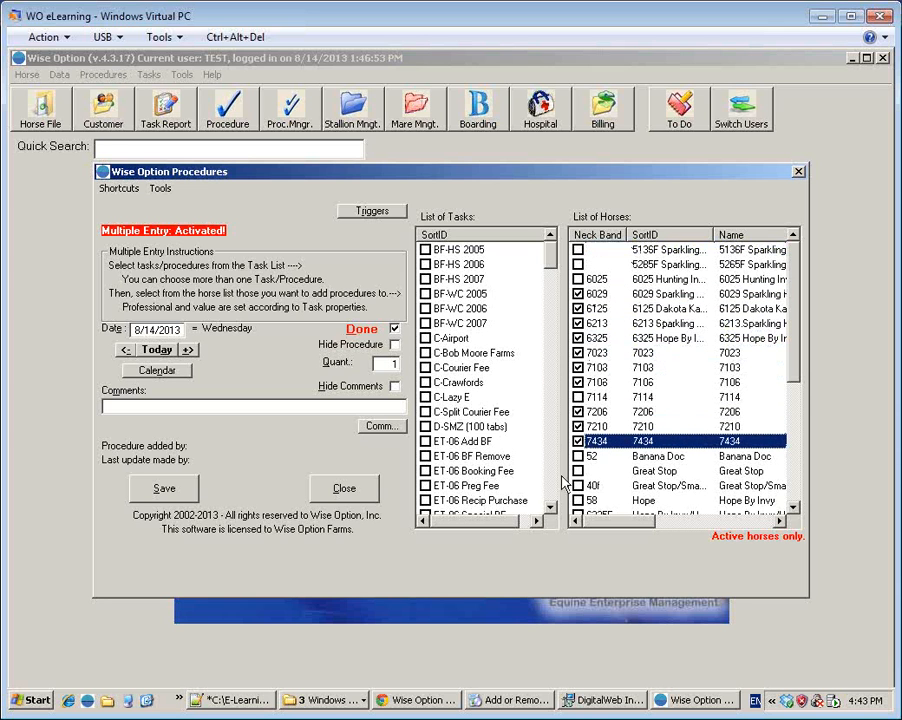
# - Find the F-Recip Trim task in the task list and select it for the multiple entry
pyautogui.scroll(-20, 553, 492)
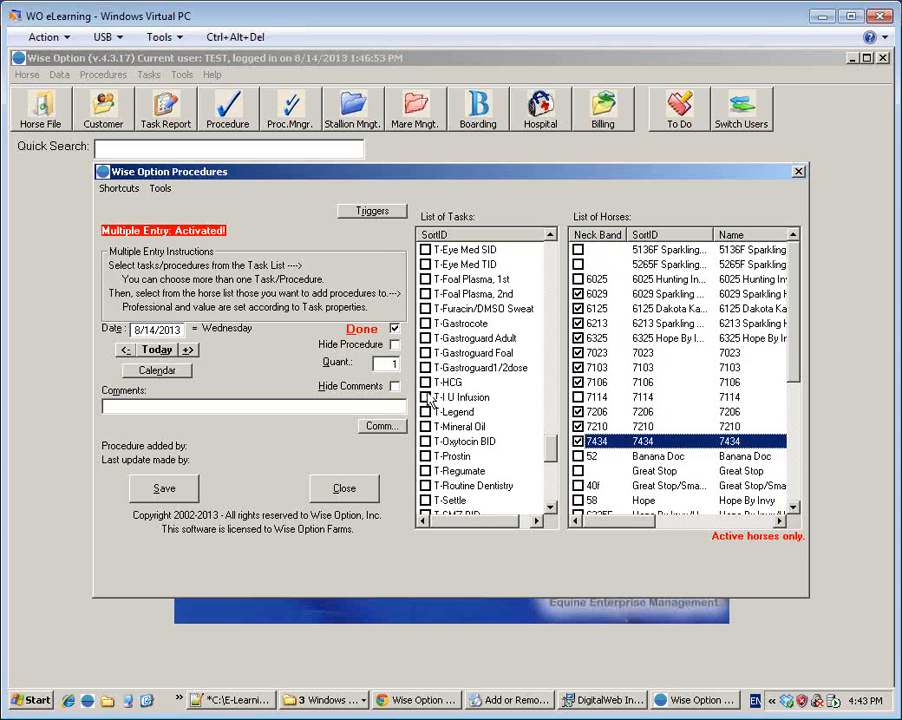
pyautogui.click(553, 276)
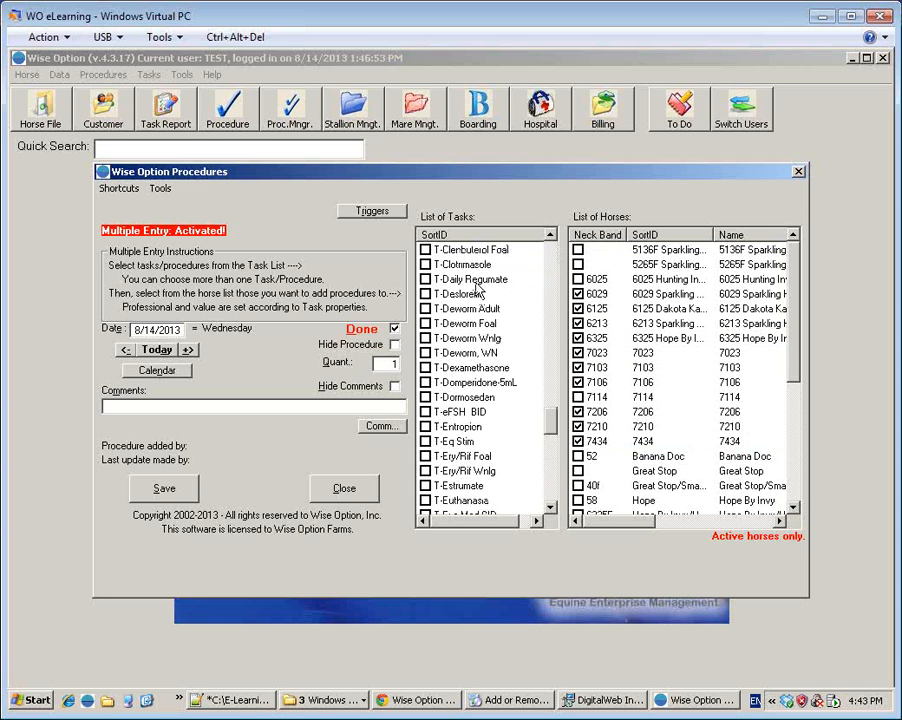
pyautogui.click(553, 262)
pyautogui.click(553, 262)
pyautogui.click(553, 264)
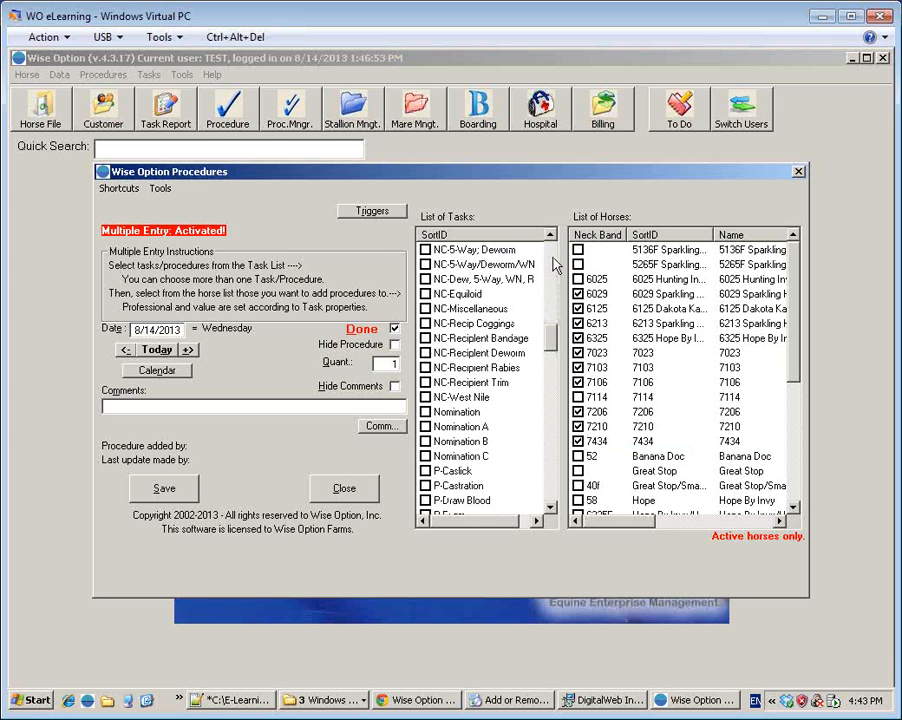
pyautogui.click(553, 264)
pyautogui.click(553, 264)
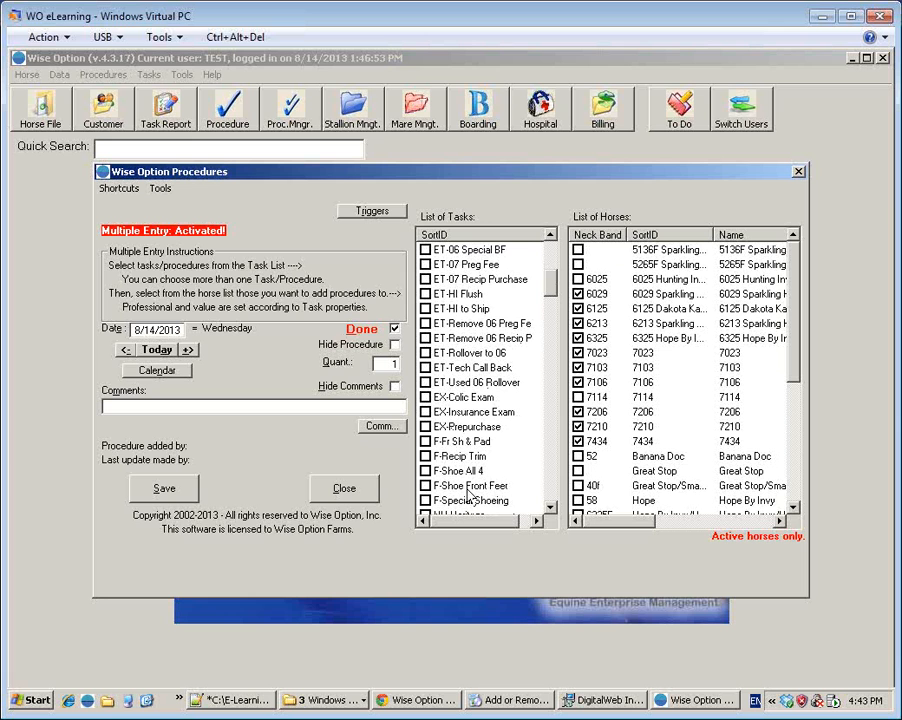
pyautogui.click(550, 509)
pyautogui.click(550, 509)
pyautogui.click(550, 509)
pyautogui.click(550, 509)
pyautogui.click(550, 509)
pyautogui.click(550, 509)
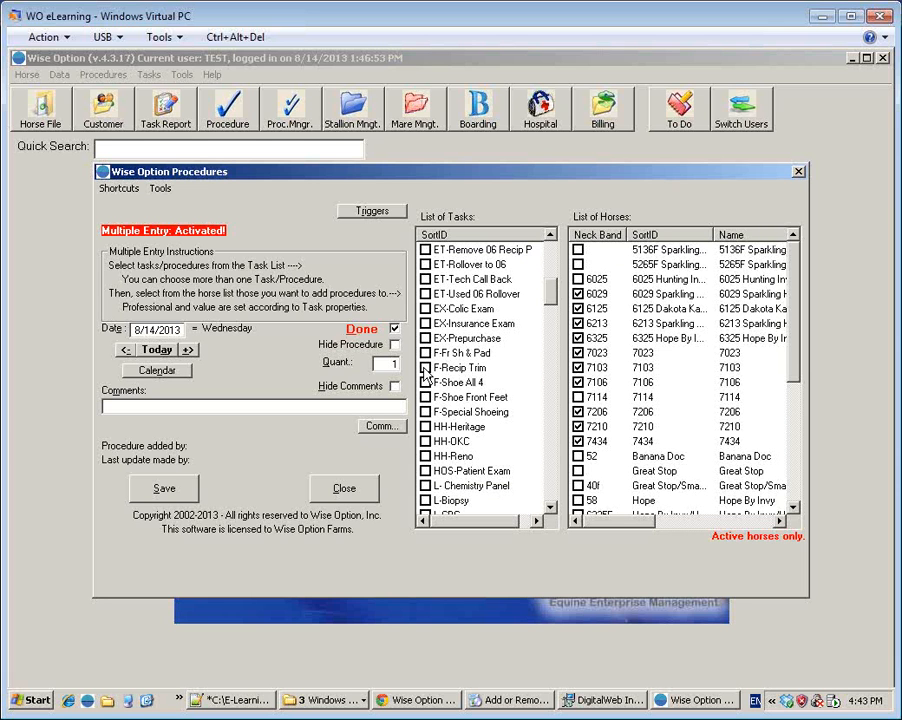
# - Add the T-Clotrimazole task to the tasks selected for the multiple entry
pyautogui.click(553, 490)
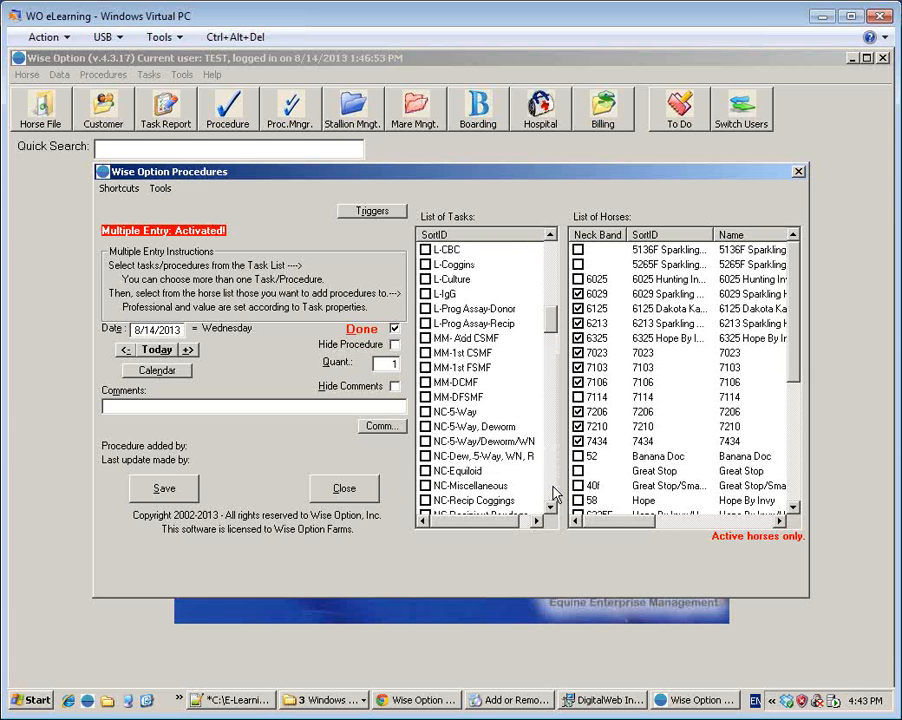
pyautogui.click(553, 493)
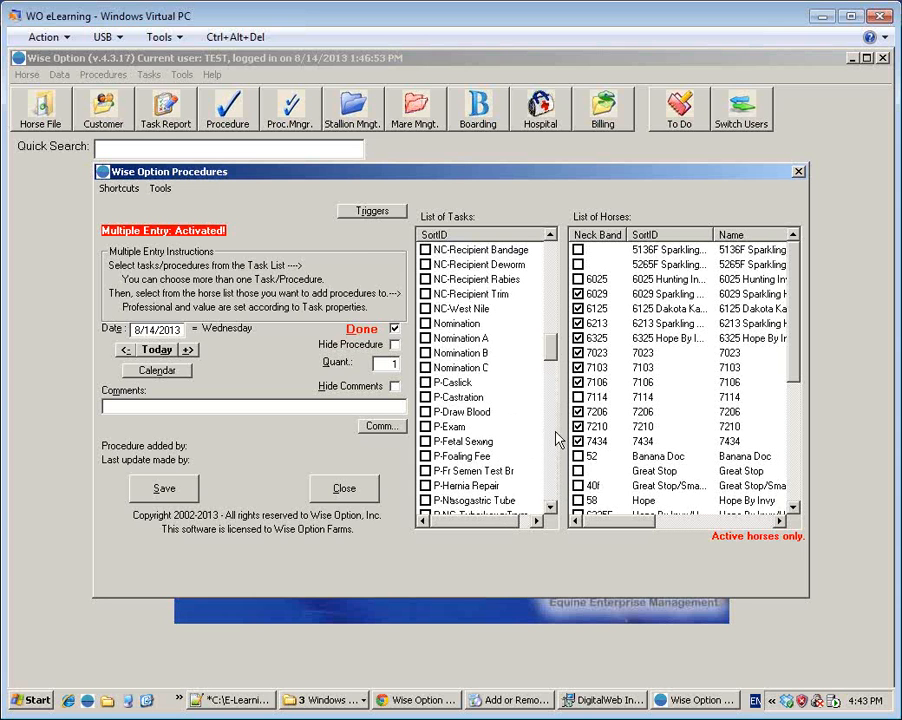
pyautogui.click(552, 508)
pyautogui.click(552, 508)
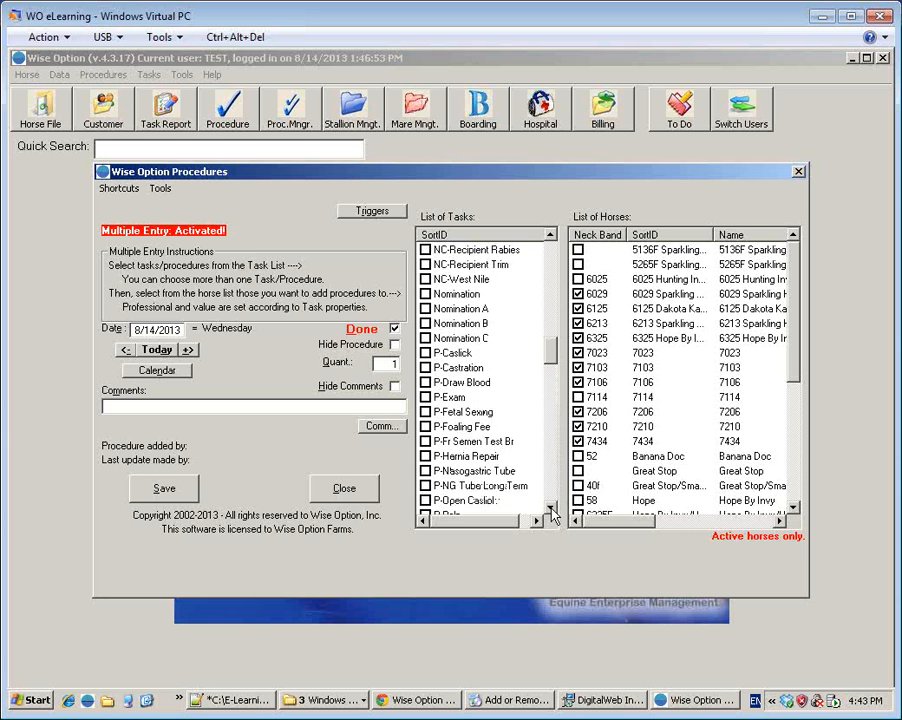
pyautogui.click(552, 508)
pyautogui.click(552, 508)
pyautogui.click(552, 508)
pyautogui.click(552, 508)
pyautogui.click(552, 508)
pyautogui.click(552, 508)
pyautogui.click(552, 509)
pyautogui.click(552, 509)
pyautogui.click(552, 509)
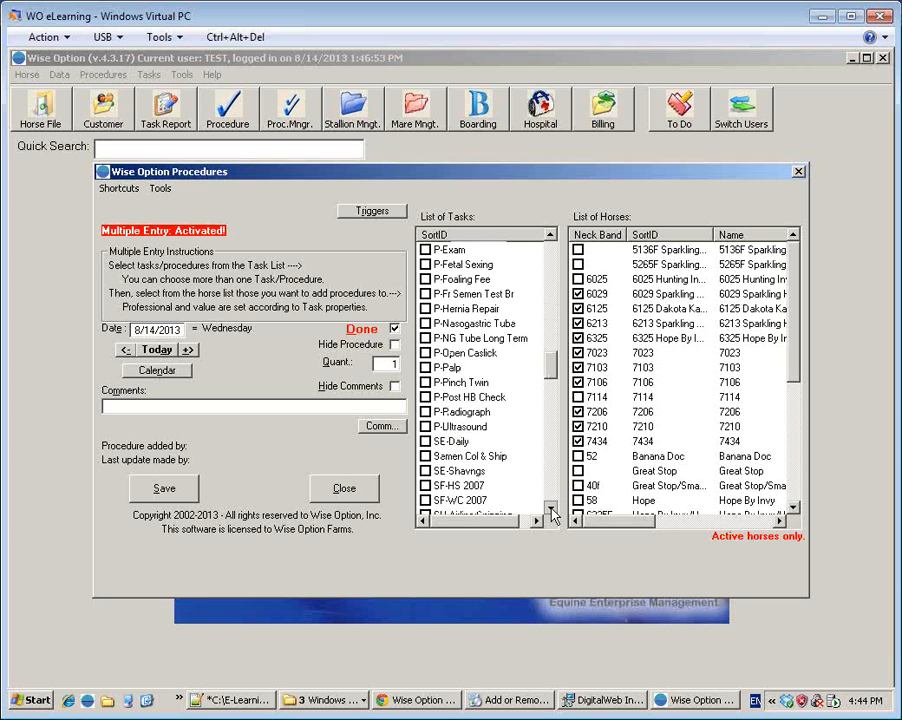
pyautogui.click(552, 509)
pyautogui.click(552, 509)
pyautogui.click(552, 509)
pyautogui.click(552, 509)
pyautogui.click(552, 509)
pyautogui.click(552, 509)
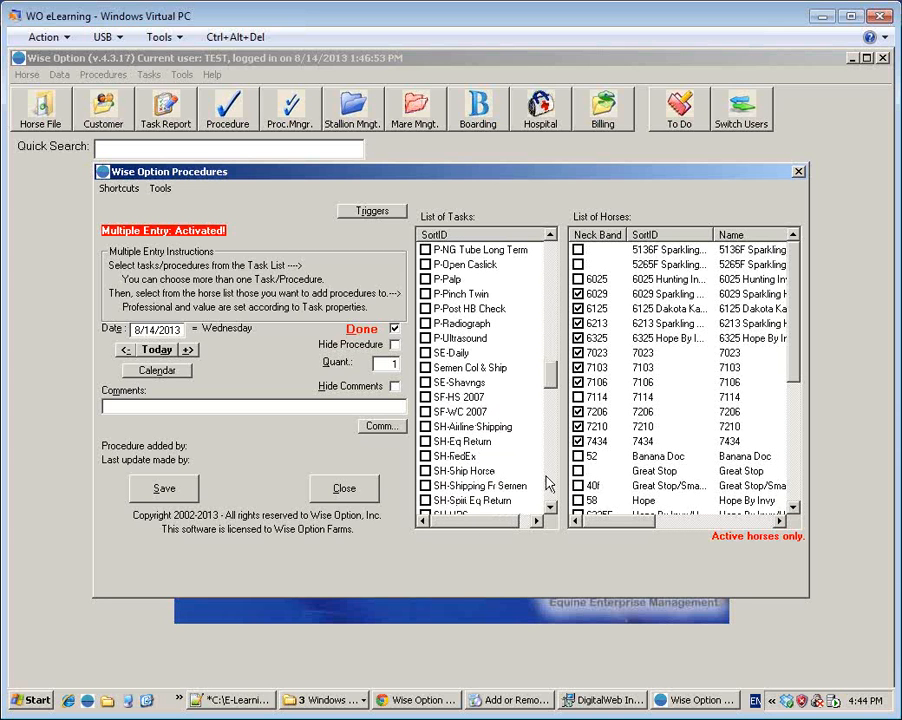
pyautogui.click(549, 484)
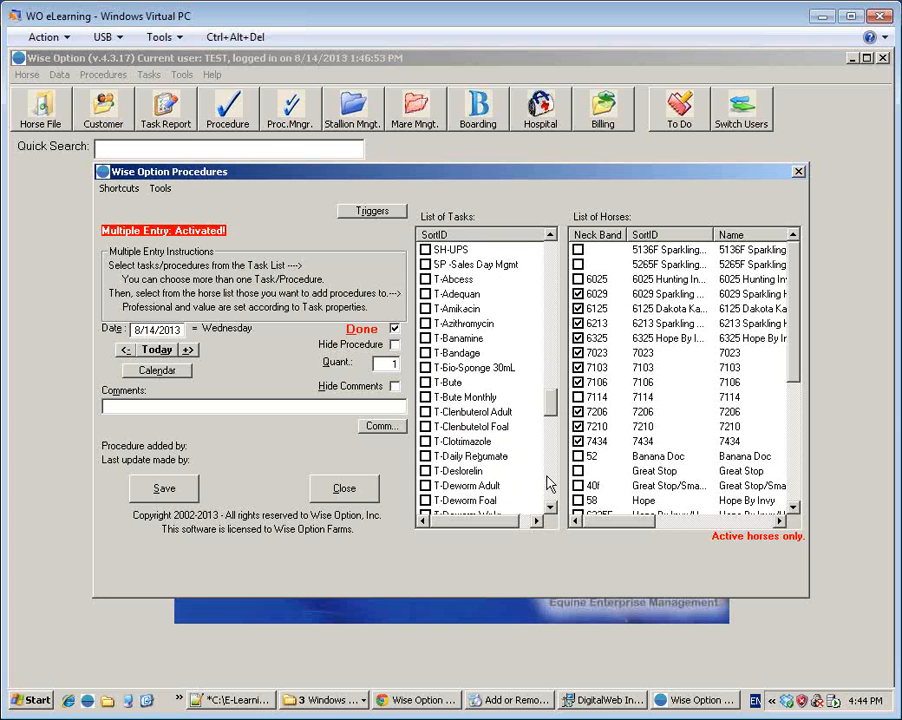
pyautogui.click(426, 443)
# - Enter the comment 3333, save the multiple entry, and confirm adding the procedures for the selected horses
pyautogui.click(268, 404)
pyautogui.write('3333')
pyautogui.click(174, 497)
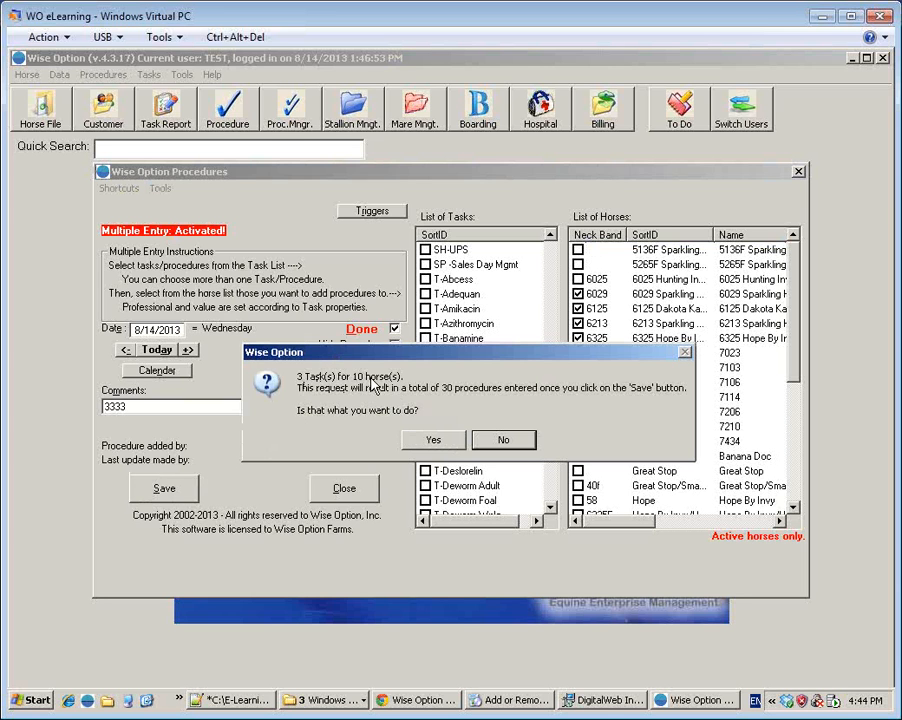
pyautogui.click(434, 441)
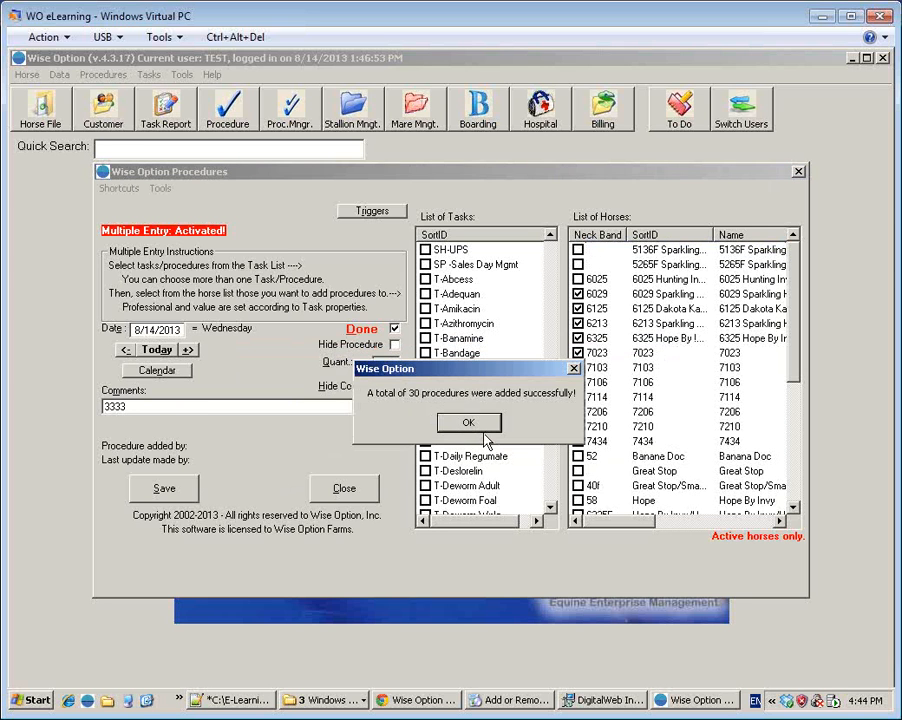
pyautogui.click(486, 425)
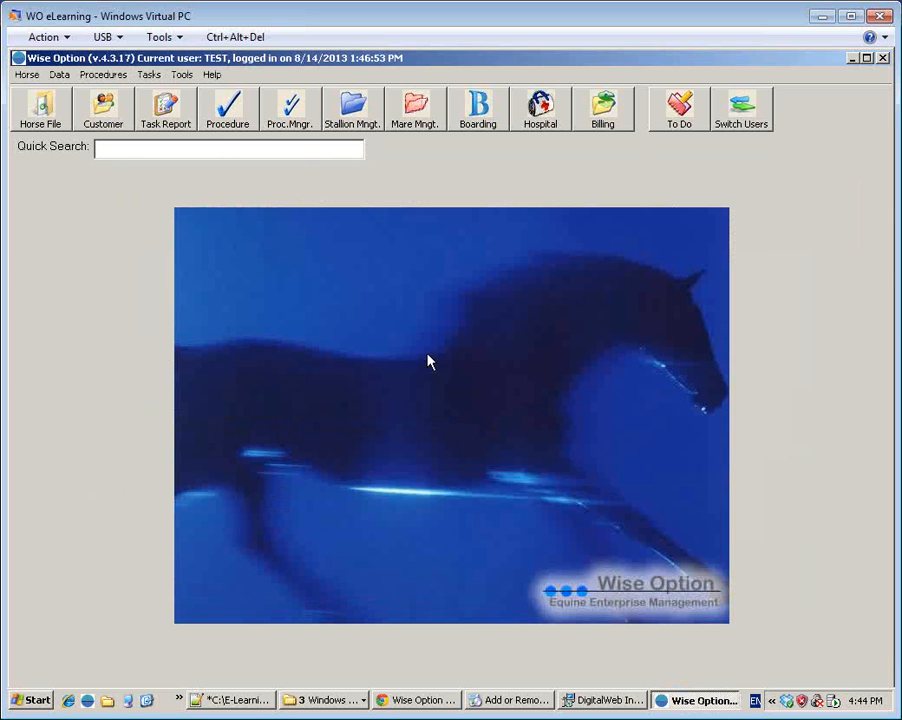
# - List today's done procedures in the Procedure Manager, review the new entries, and close it
pyautogui.click(309, 126)
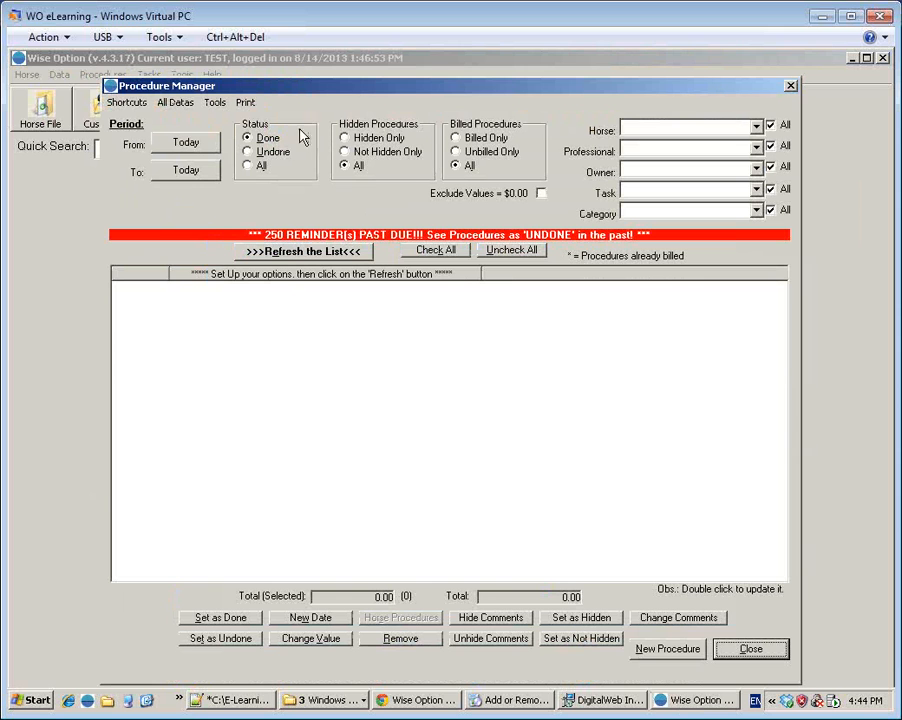
pyautogui.click(345, 252)
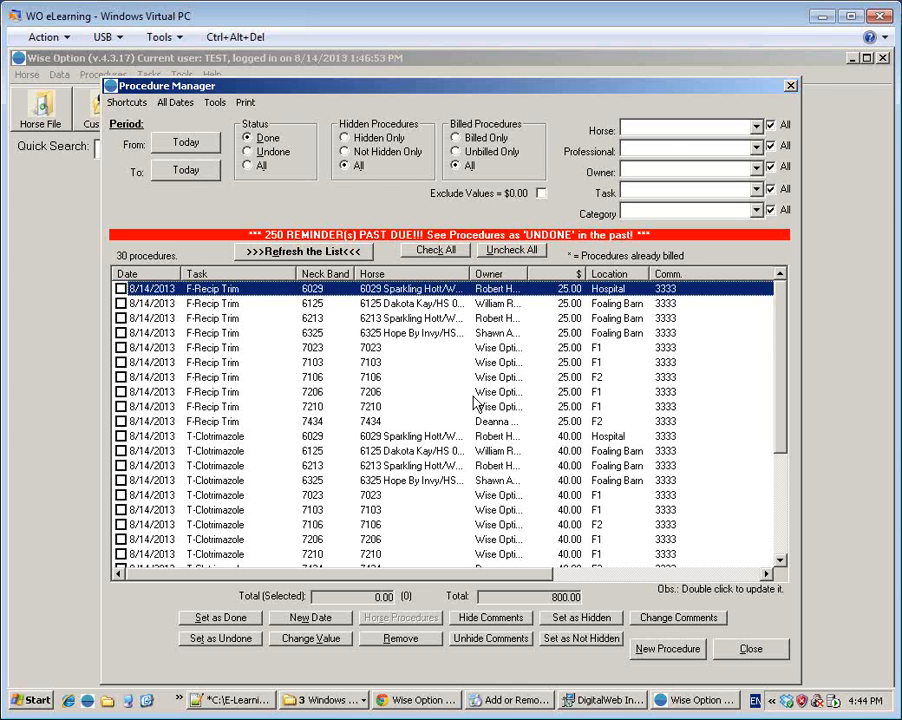
pyautogui.press('Escape')
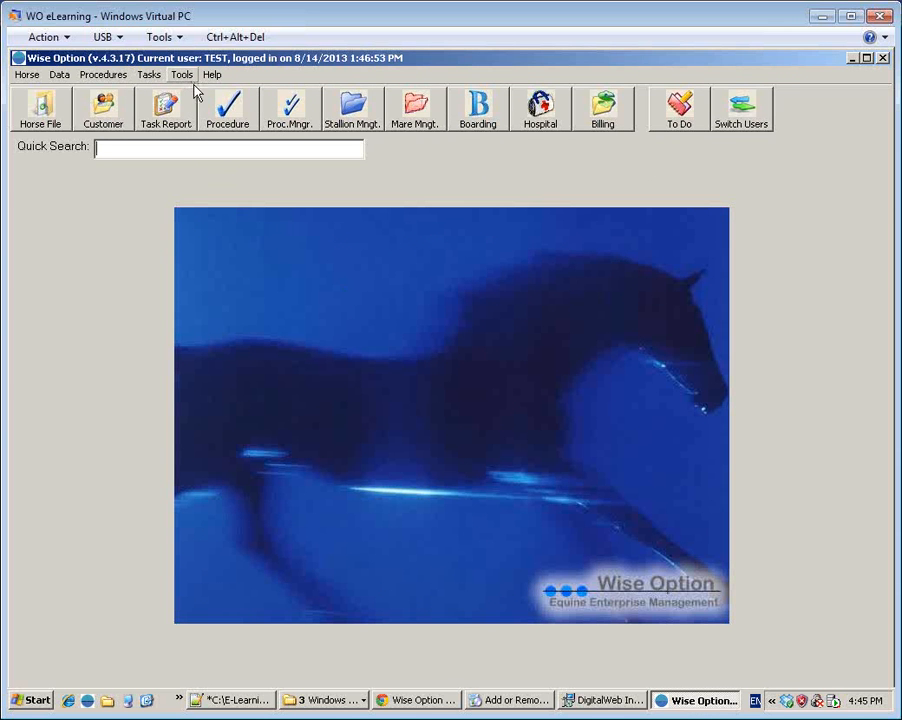
# - Start a new procedure entry and try the Form Holder activation option
pyautogui.click(228, 110)
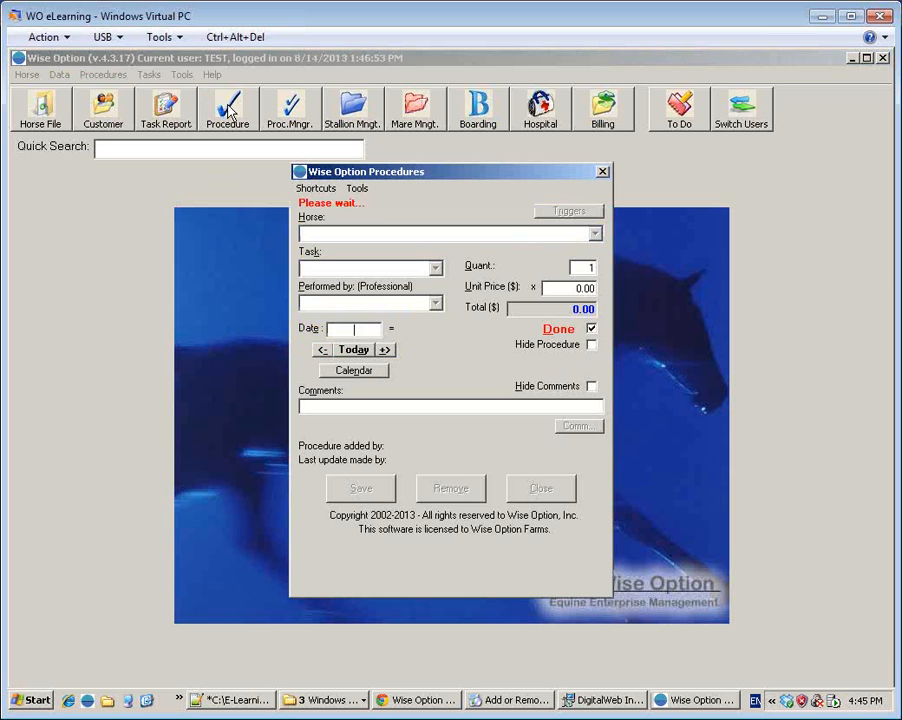
pyautogui.click(358, 190)
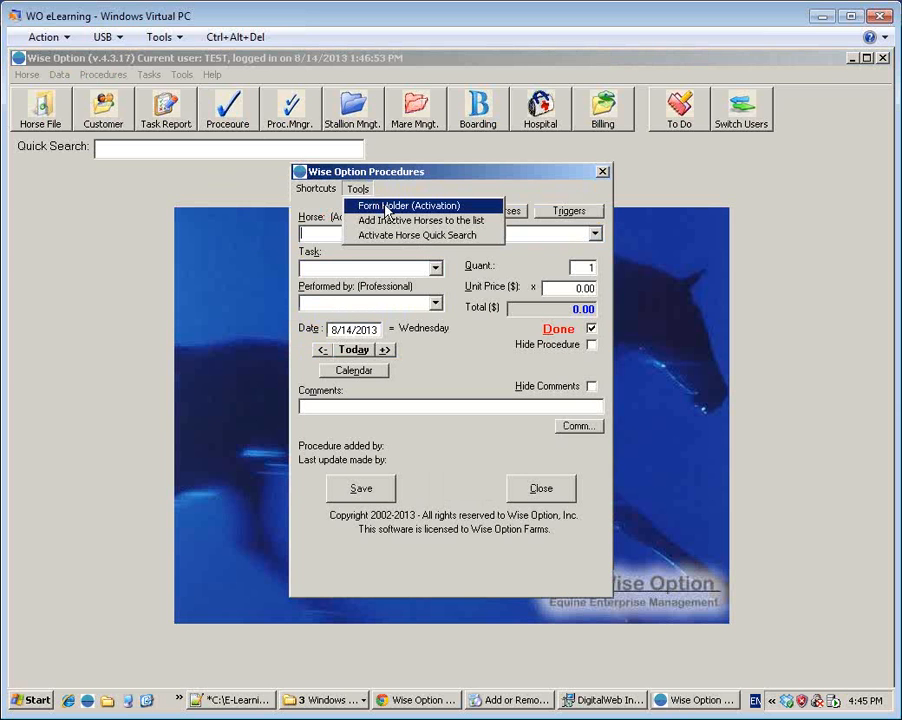
pyautogui.click(386, 207)
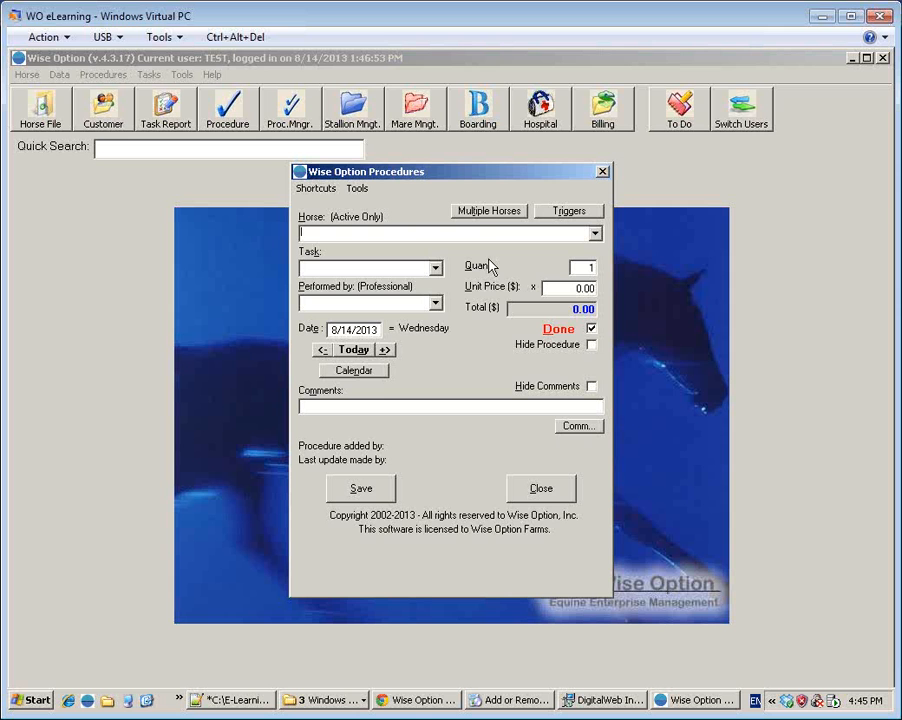
# - Try a multiple-horse entry with the five tasks from C-Airport to C-Lazy E for Kyaan, and close it without saving
pyautogui.click(519, 209)
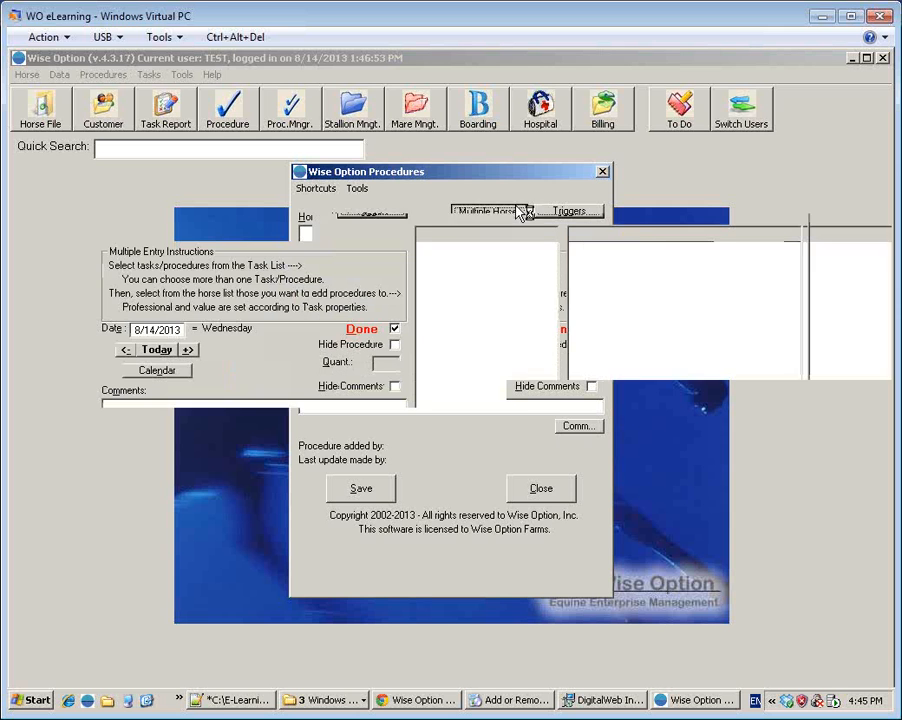
pyautogui.click(475, 342)
pyautogui.press('Down')
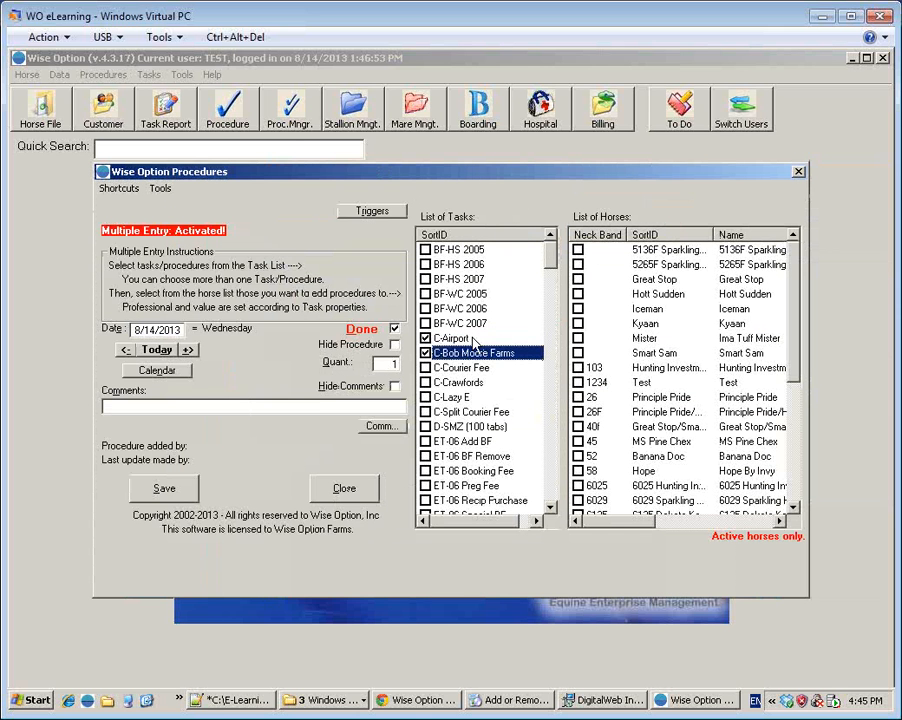
pyautogui.press('Down')
pyautogui.press('Down')
pyautogui.press('Down')
pyautogui.click(641, 326)
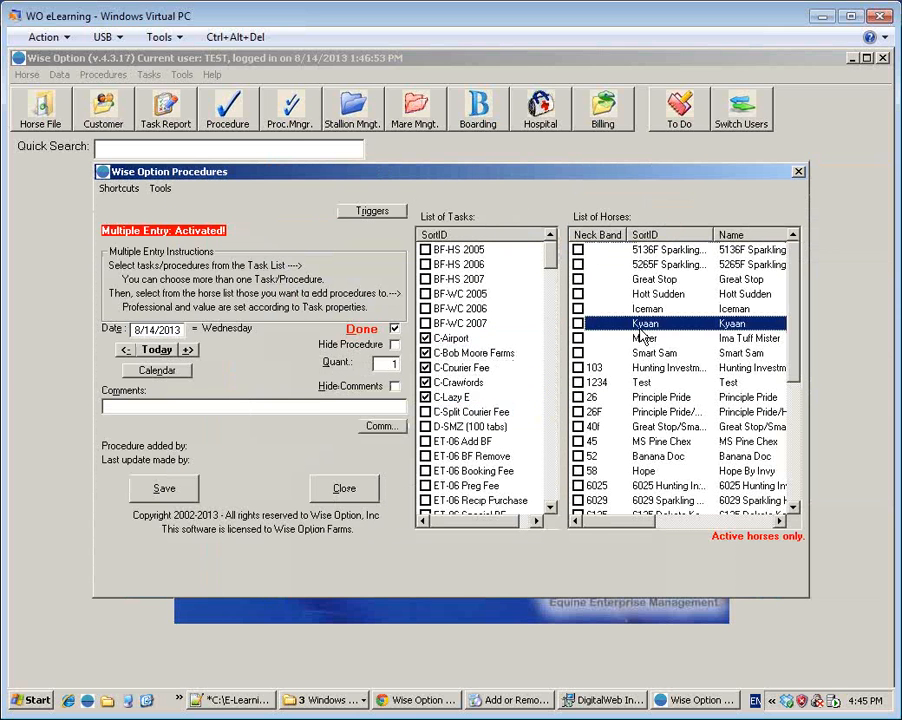
pyautogui.press('space')
pyautogui.click(342, 489)
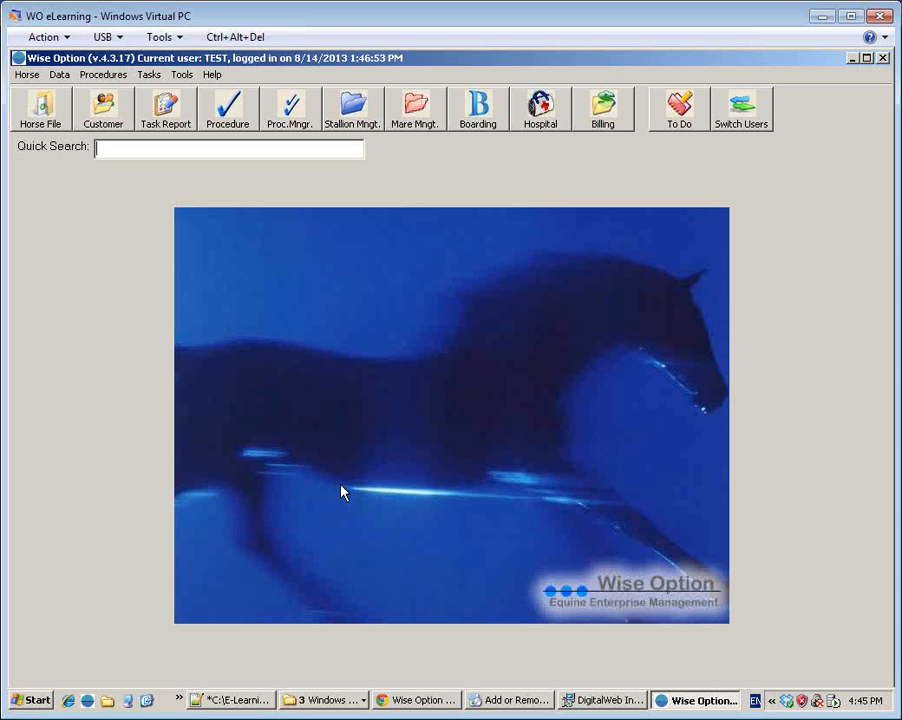
# - Open the horse Hope's procedures for all dates and review its color-highlighted L-Coggins and V-West Nile entries
pyautogui.click(44, 114)
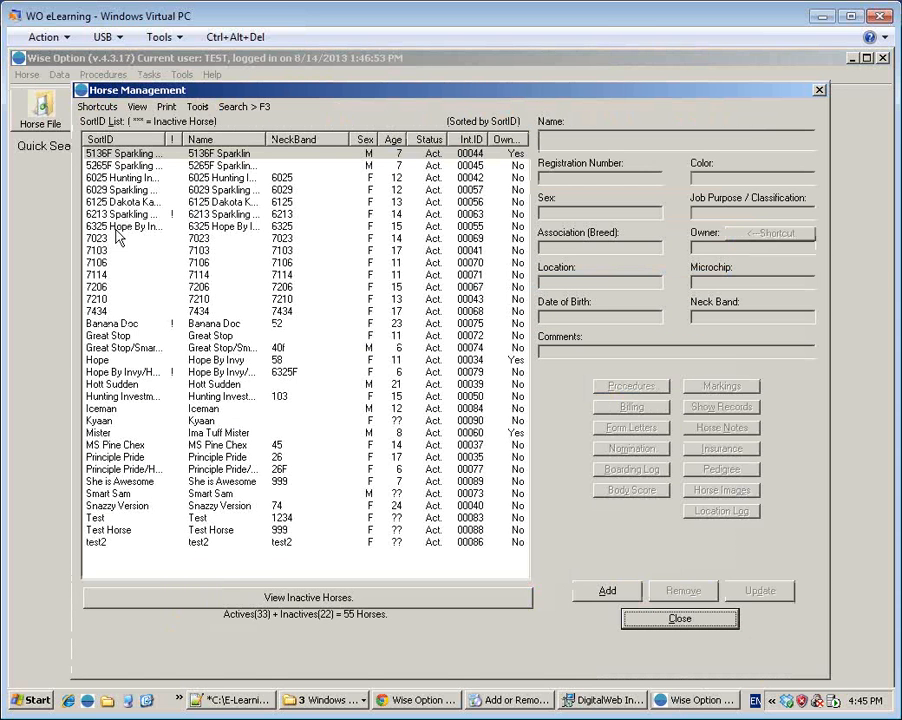
pyautogui.doubleClick(110, 362)
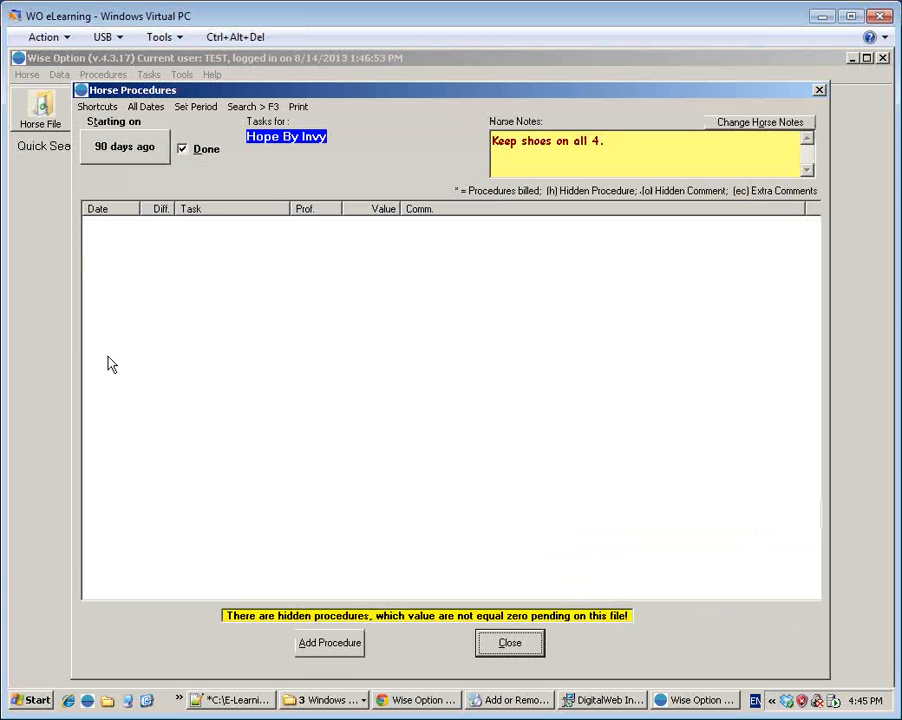
pyautogui.click(160, 110)
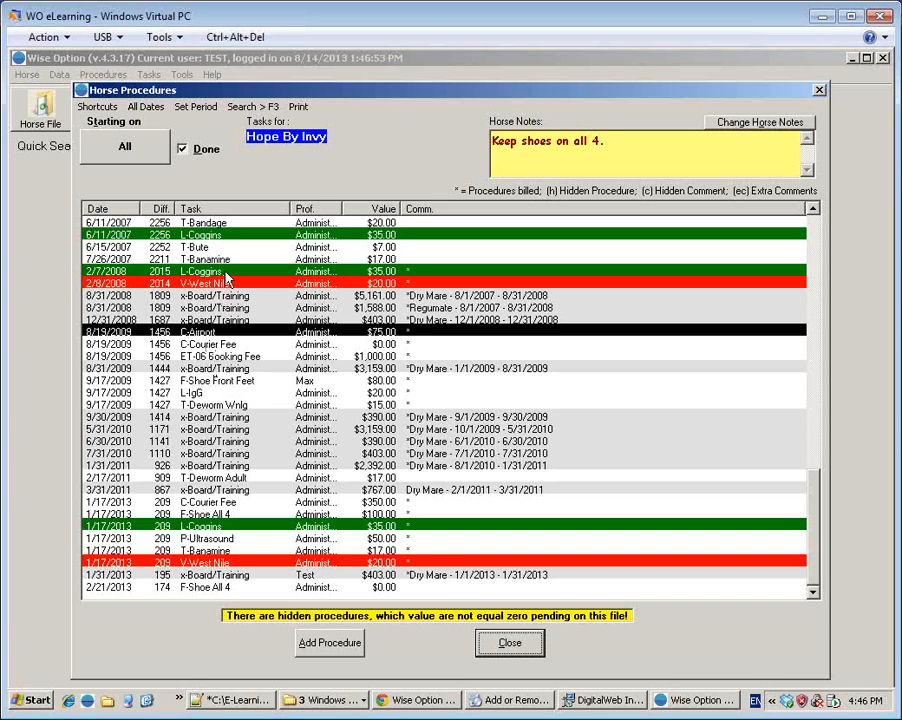
pyautogui.click(227, 275)
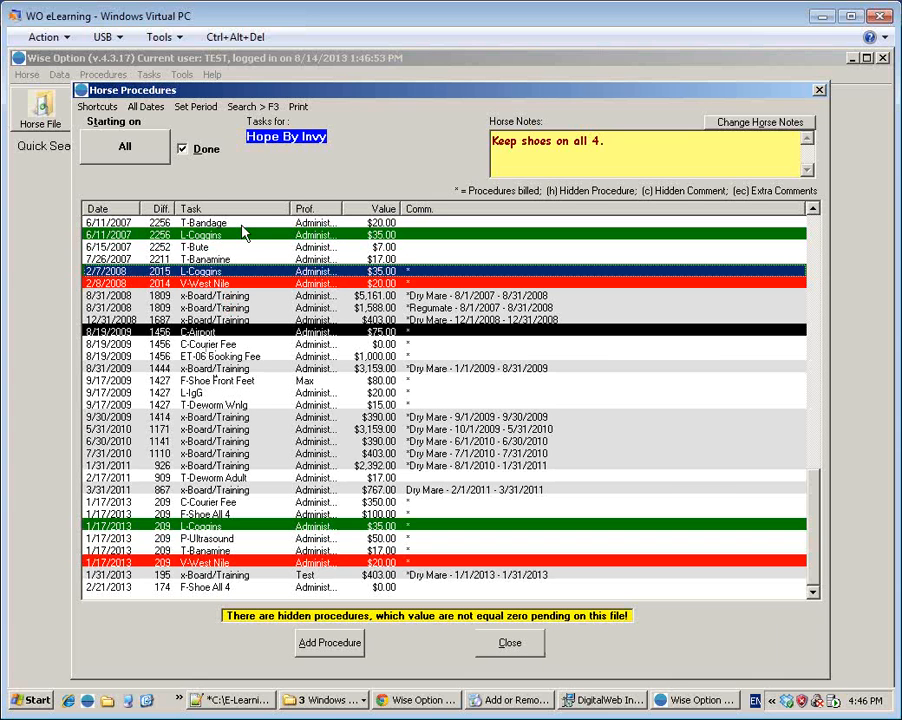
pyautogui.click(232, 237)
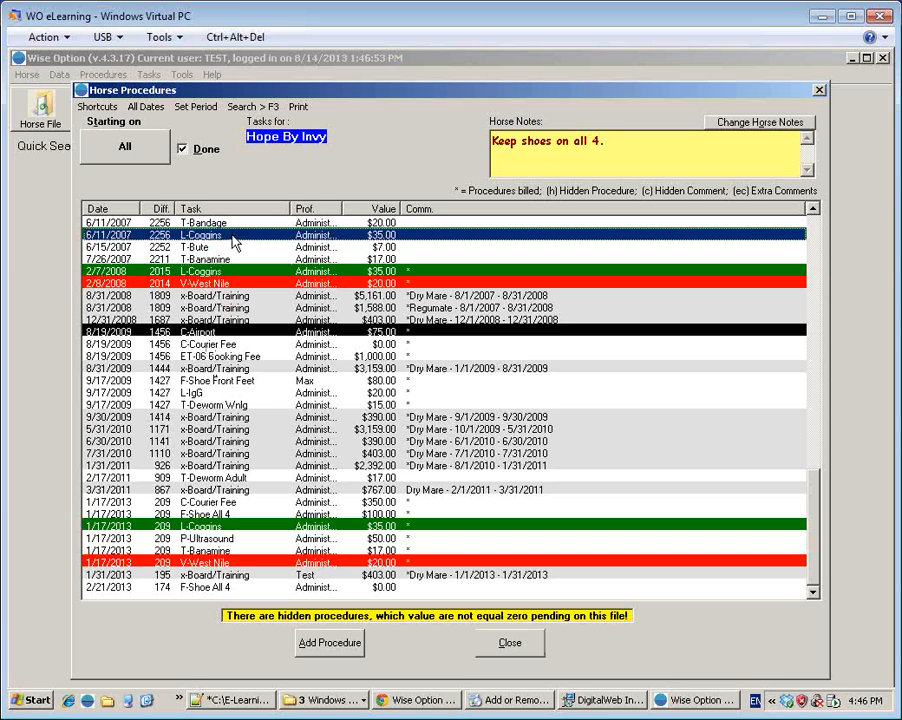
pyautogui.click(236, 564)
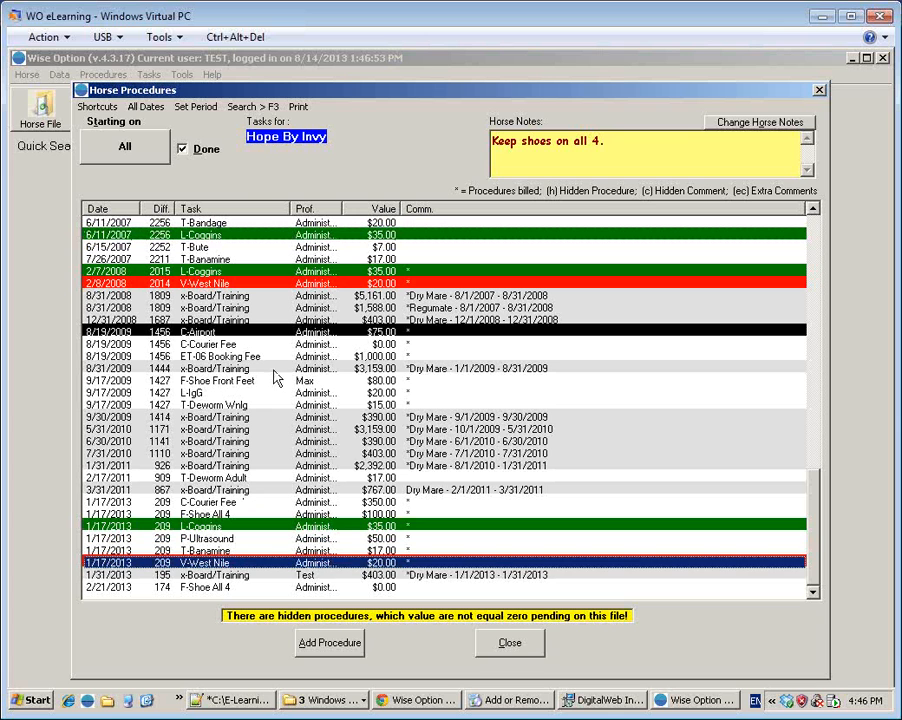
# - Examine the colour-coded West Nile, Airport and IgG entries in Hope By Invy's procedures and close the horse's windows
pyautogui.click(275, 285)
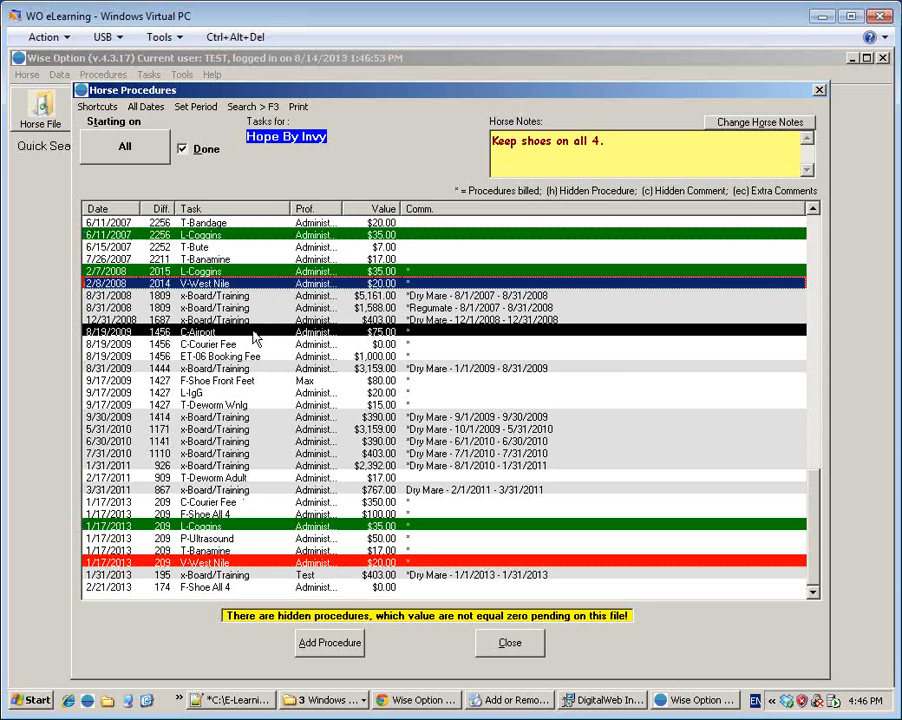
pyautogui.click(254, 333)
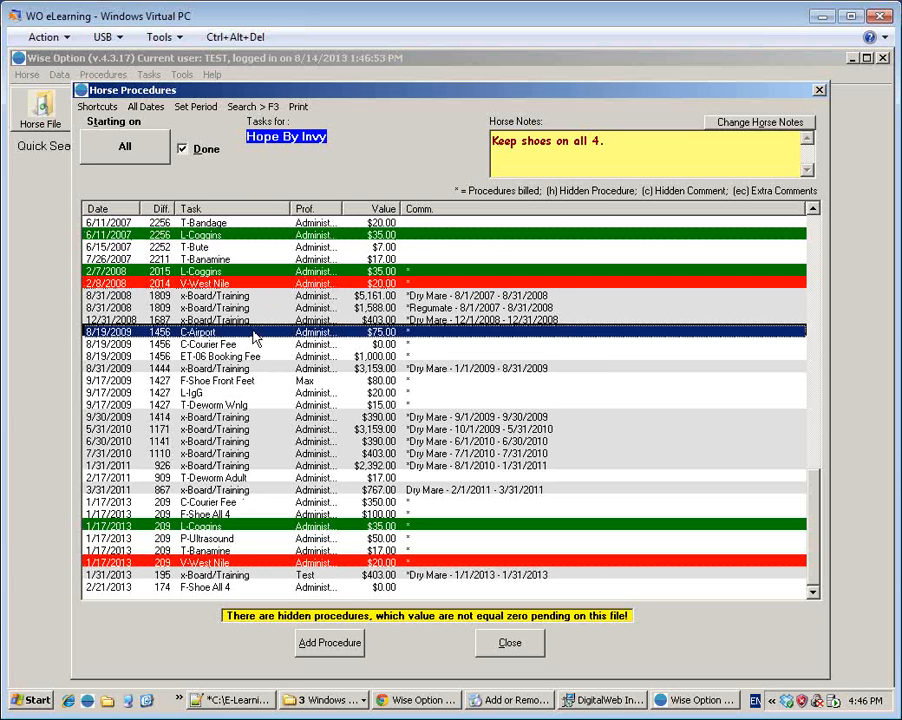
pyautogui.click(204, 394)
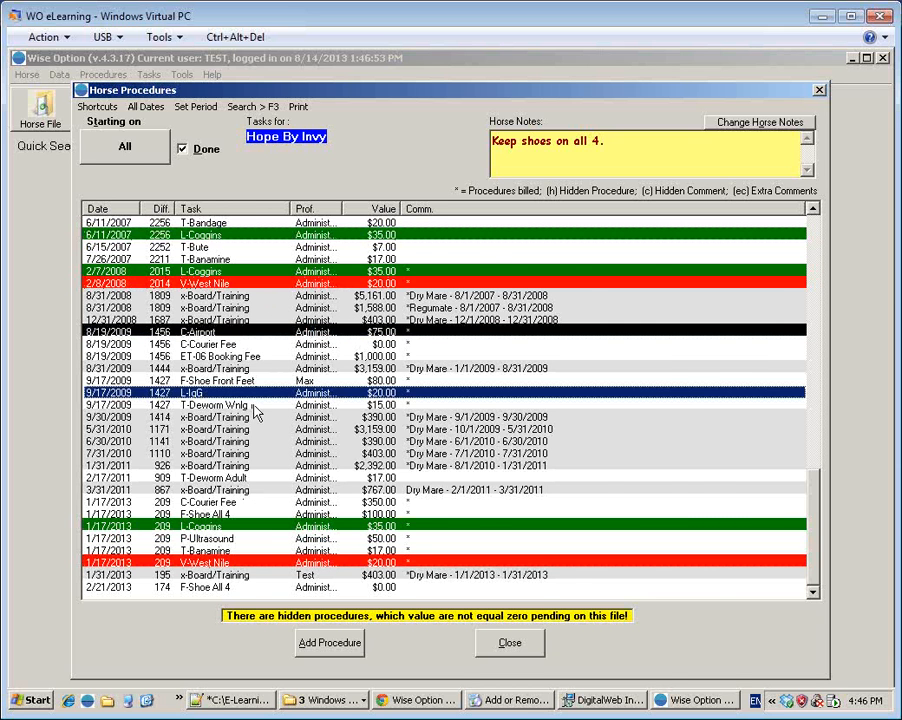
pyautogui.press('Escape')
pyautogui.press('Escape')
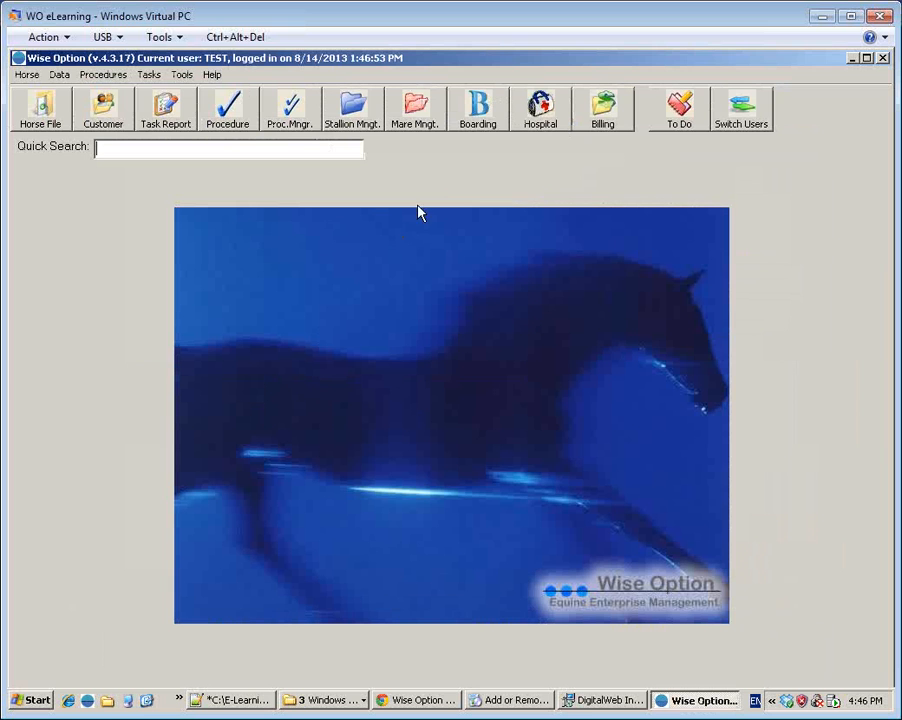
# - Open the task and category list and search it for the IgG task by name or SortID
pyautogui.click(158, 76)
pyautogui.click(167, 92)
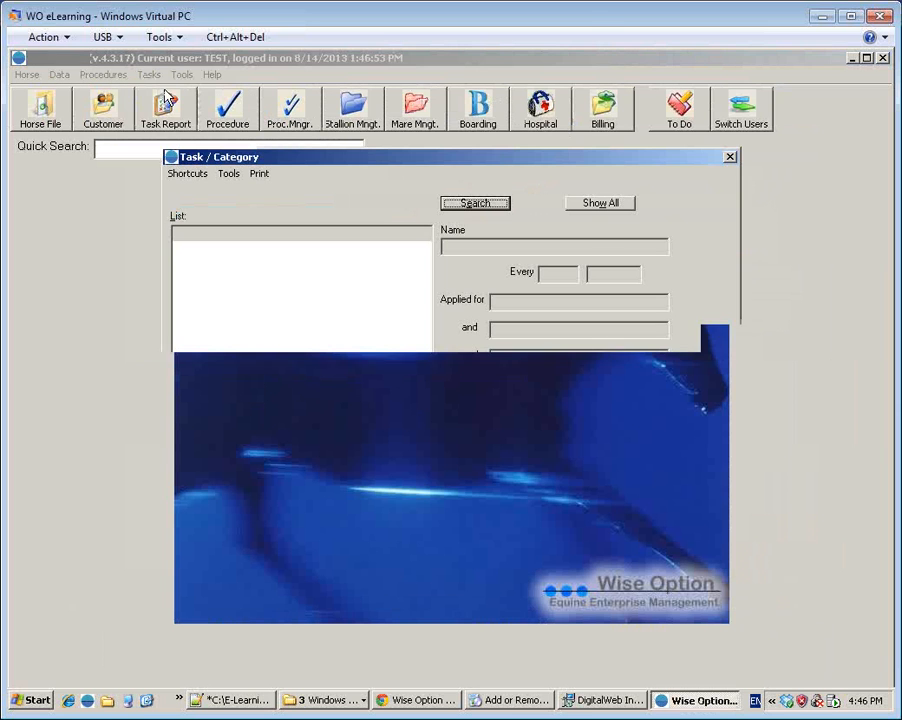
pyautogui.click(462, 204)
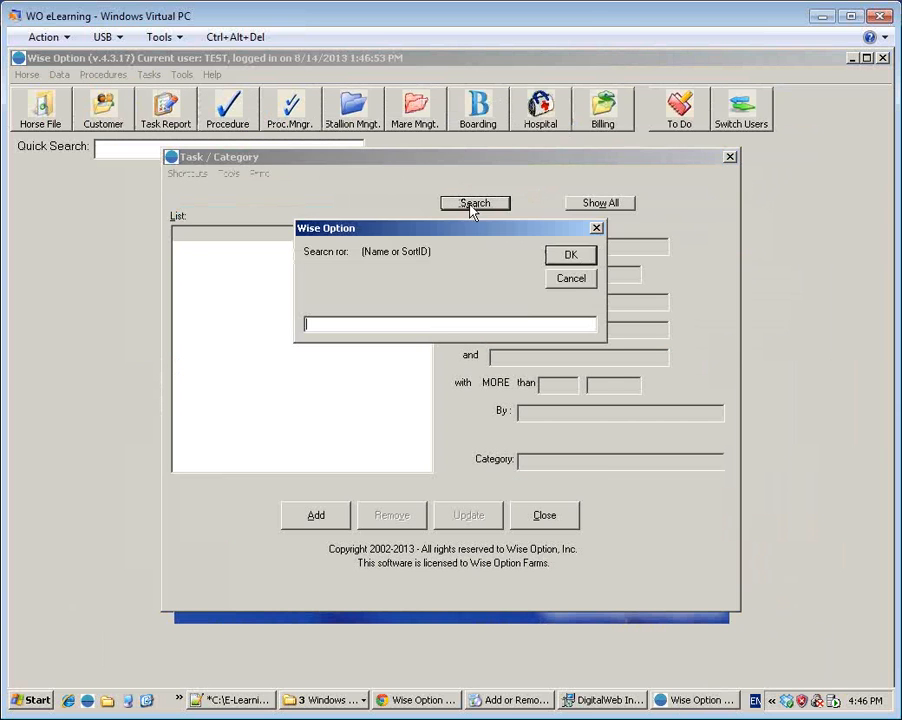
pyautogui.write('ig')
pyautogui.press('Return')
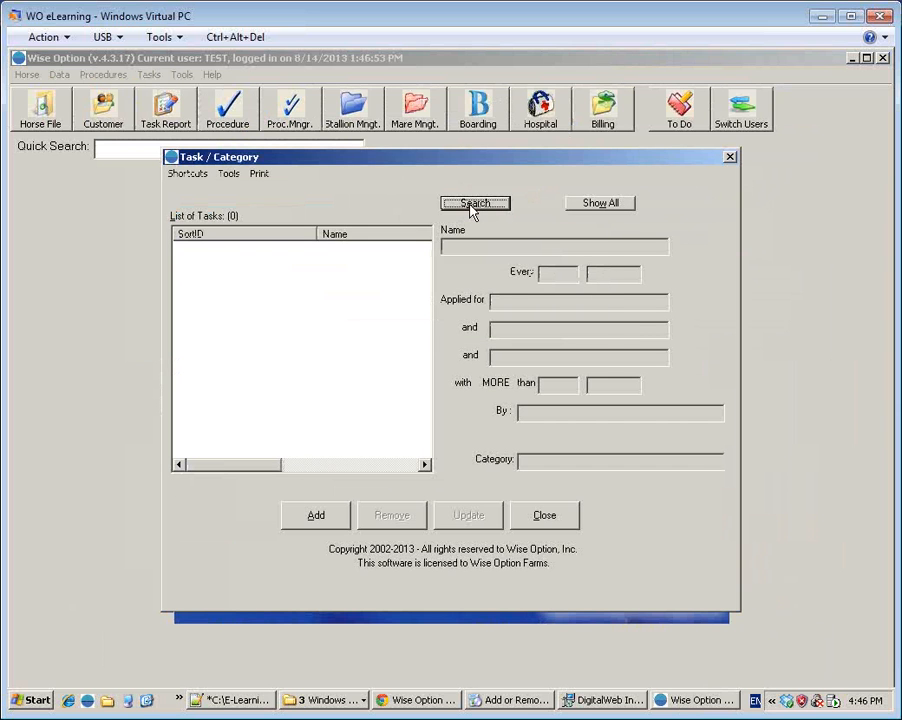
pyautogui.click(473, 206)
pyautogui.write('t')
pyautogui.press('Return')
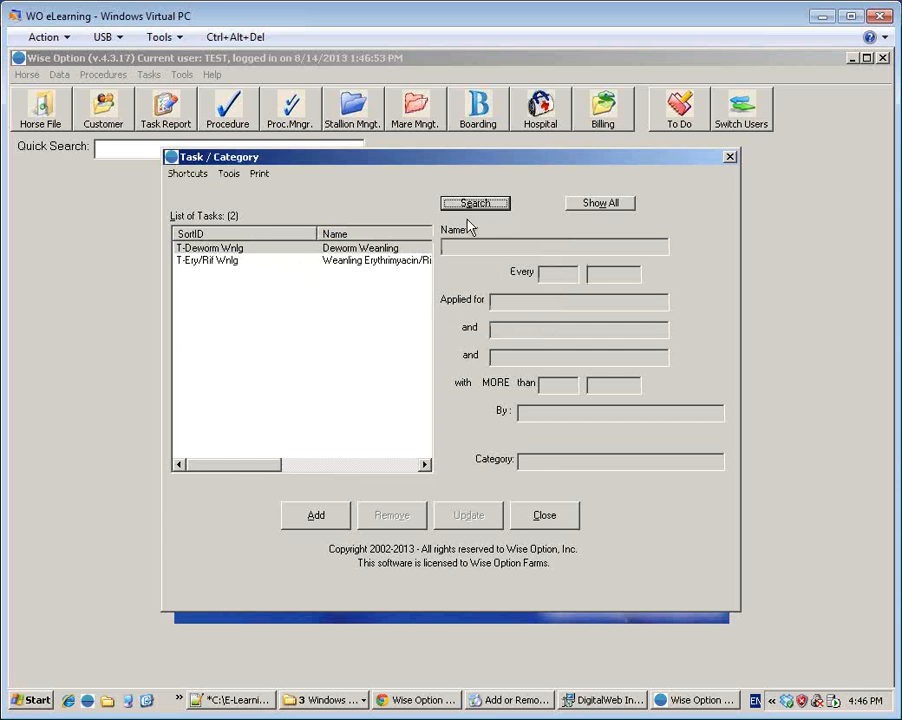
# - List all tasks and open the L-IgG task for updating
pyautogui.click(584, 205)
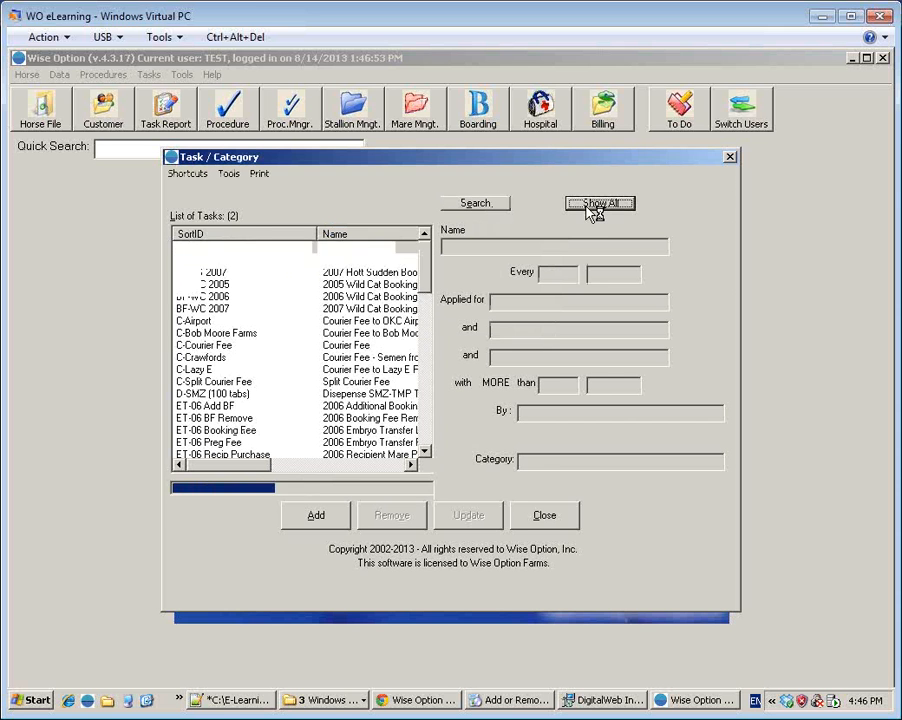
pyautogui.moveTo(425, 257); pyautogui.dragTo(425, 306)
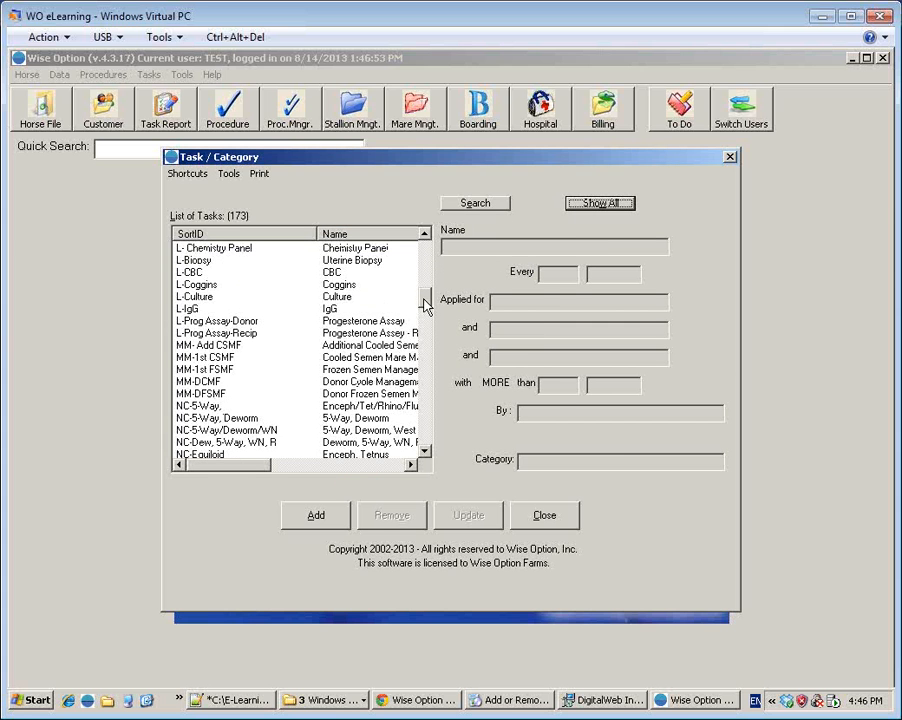
pyautogui.click(188, 308)
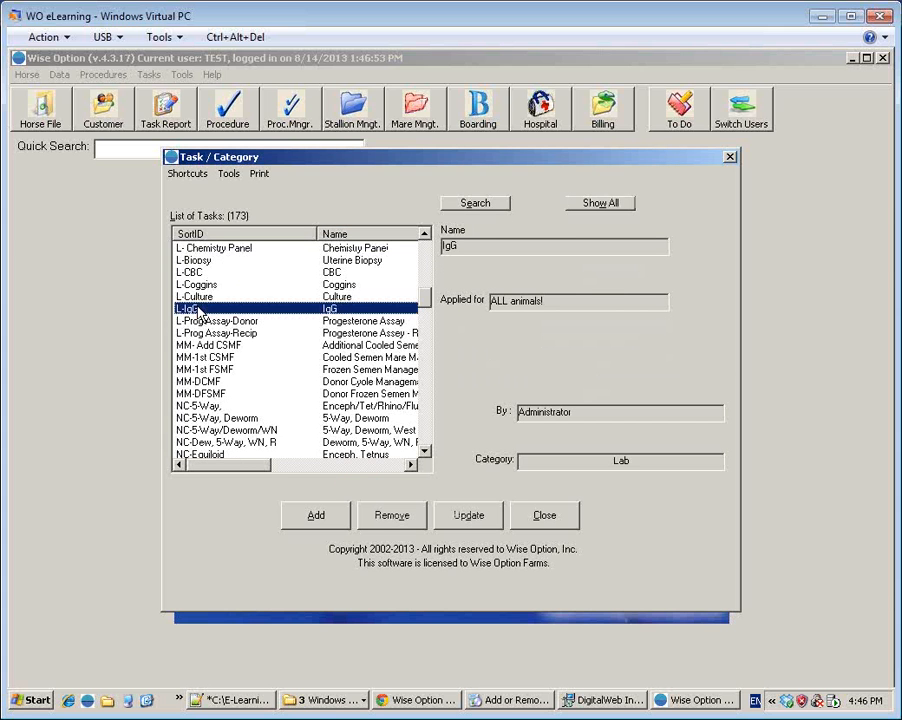
pyautogui.click(468, 516)
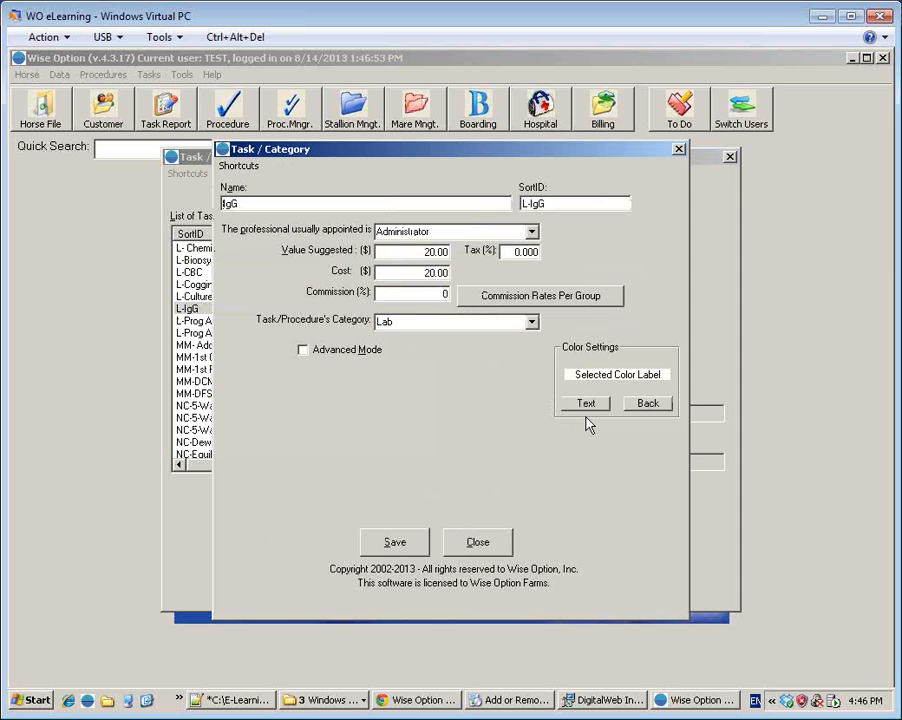
# - Set the L-IgG task's background colour to light cyan and save the task
pyautogui.click(650, 408)
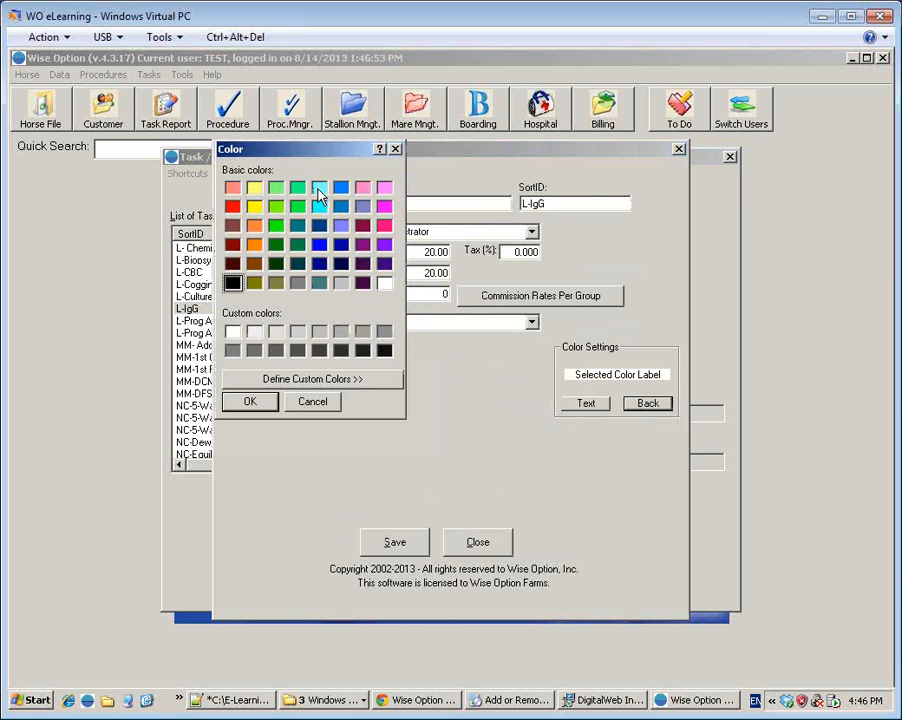
pyautogui.click(319, 189)
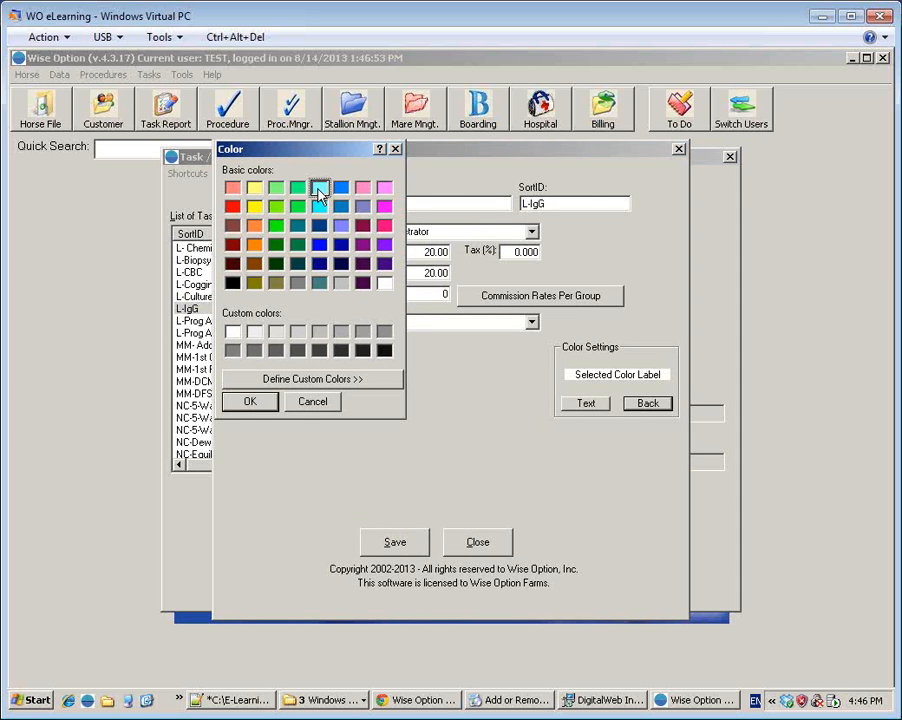
pyautogui.click(250, 401)
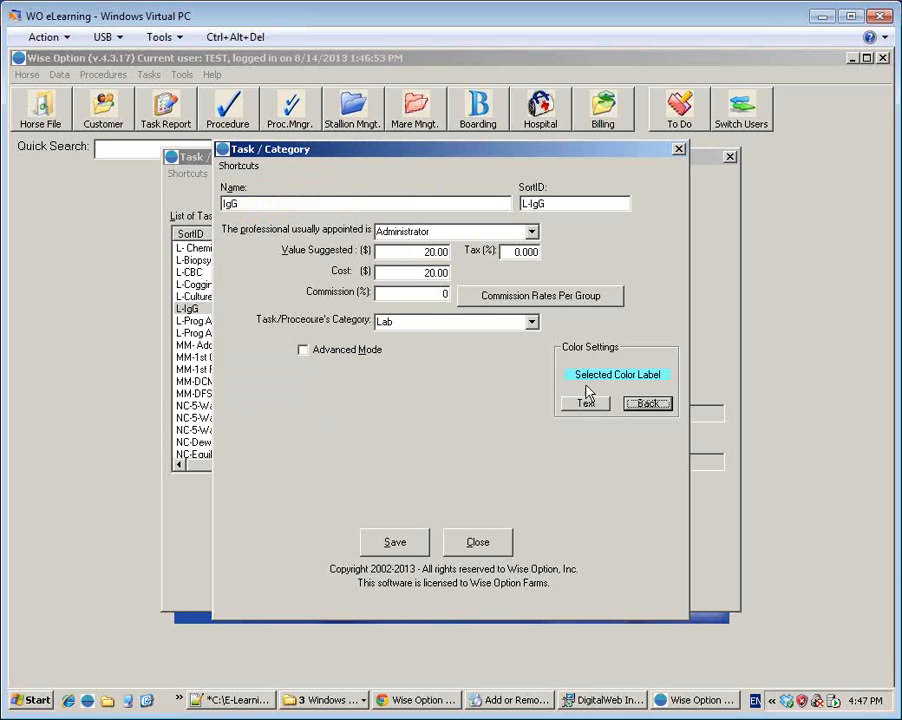
pyautogui.click(398, 548)
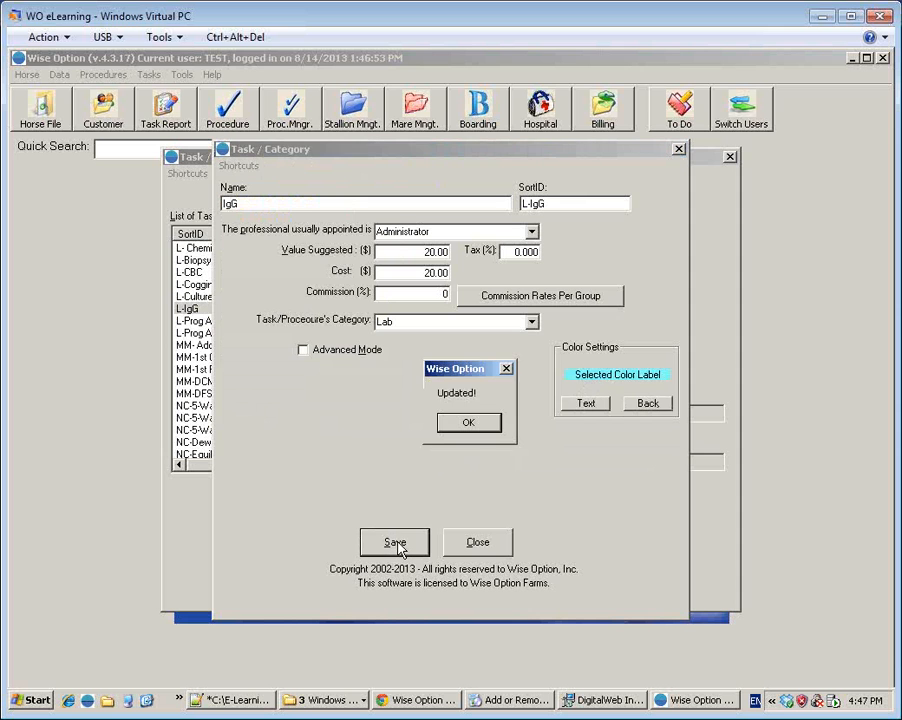
pyautogui.click(488, 424)
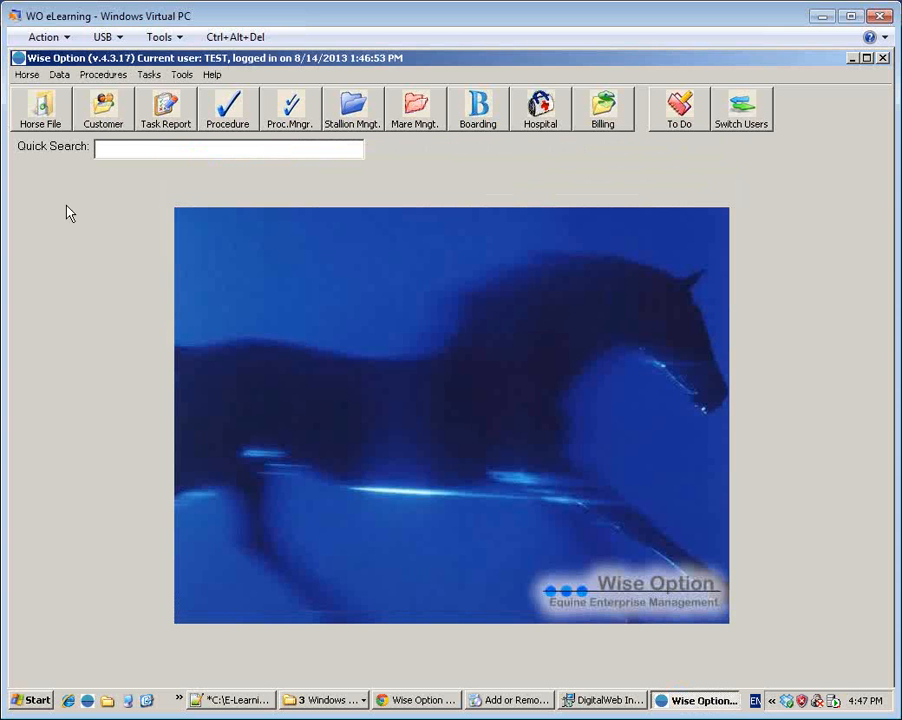
# - Open the procedures of the horse Hope By Invy and show them for all dates
pyautogui.click(41, 107)
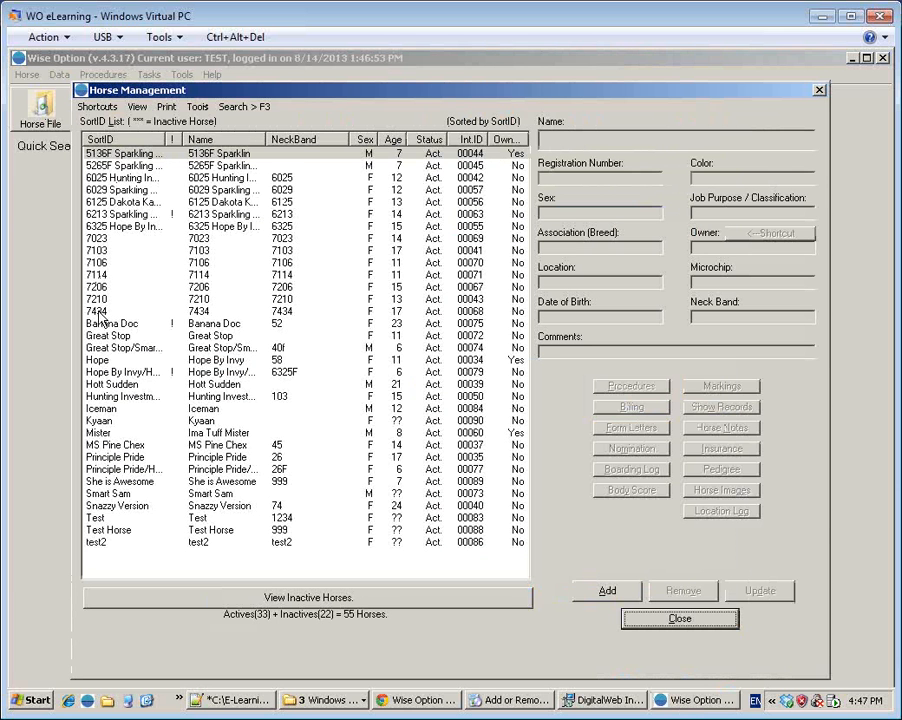
pyautogui.doubleClick(105, 361)
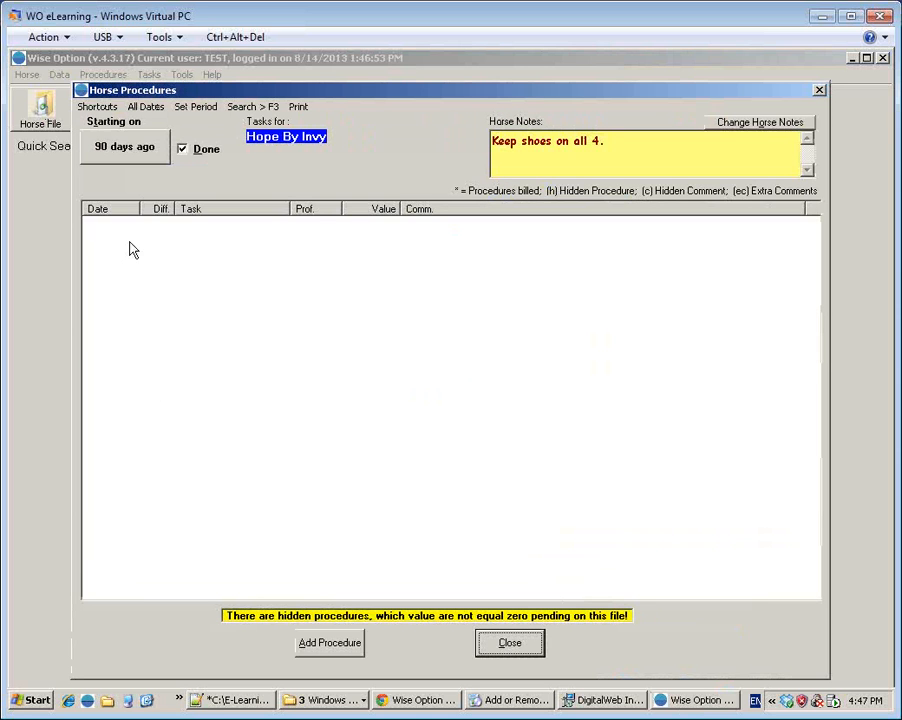
pyautogui.click(152, 108)
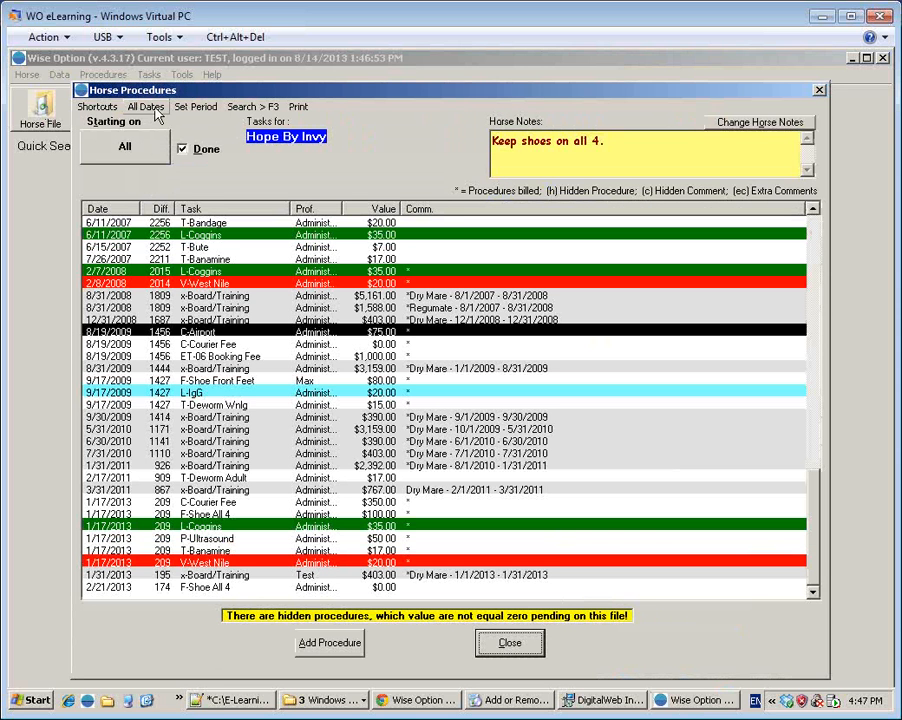
# - Examine the colour of the 9/17/2009 L-IgG entry and go through the procedures listed after it
pyautogui.click(228, 397)
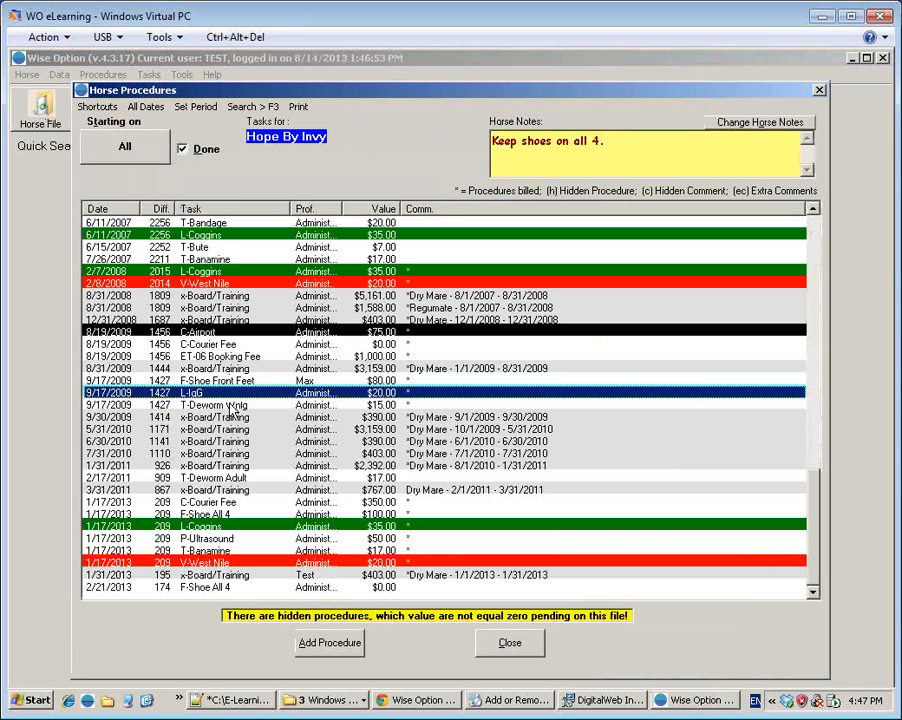
pyautogui.click(230, 407)
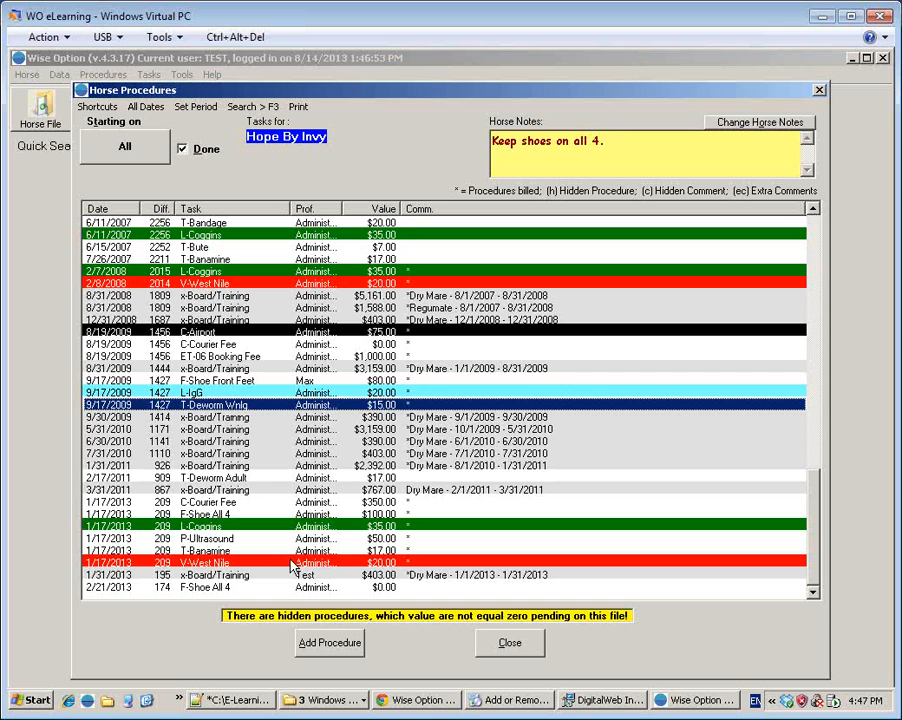
pyautogui.press('Down')
pyautogui.press('Down')
pyautogui.press('Down')
pyautogui.press('Down')
pyautogui.press('Down')
pyautogui.press('Down')
pyautogui.press('Down')
pyautogui.press('Down')
pyautogui.press('Down')
pyautogui.press('Down')
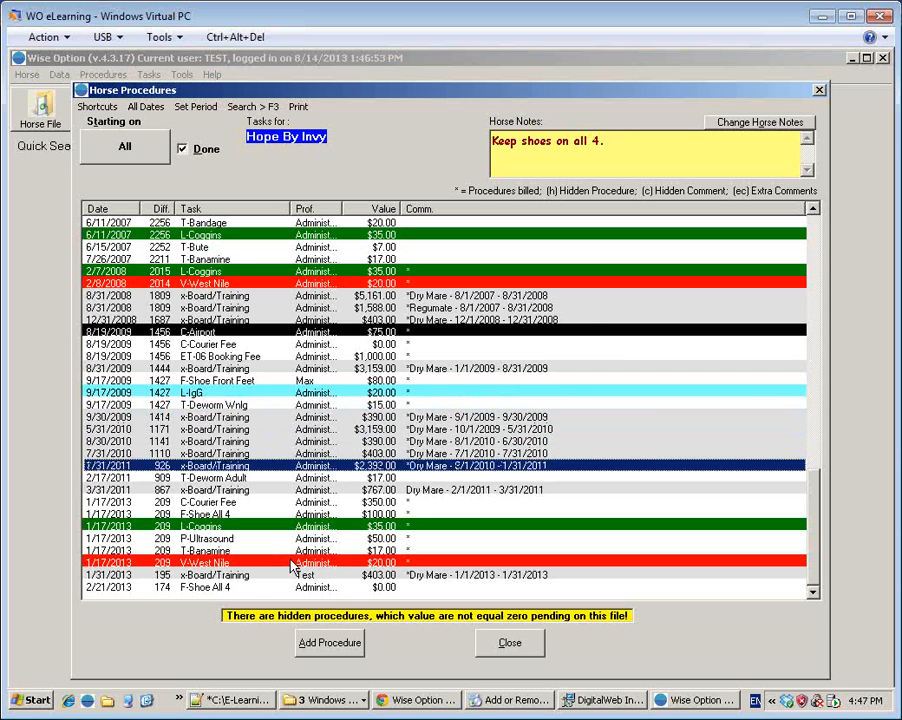
pyautogui.press('Down')
pyautogui.press('Down')
pyautogui.press('Down')
pyautogui.press('Down')
pyautogui.press('Down')
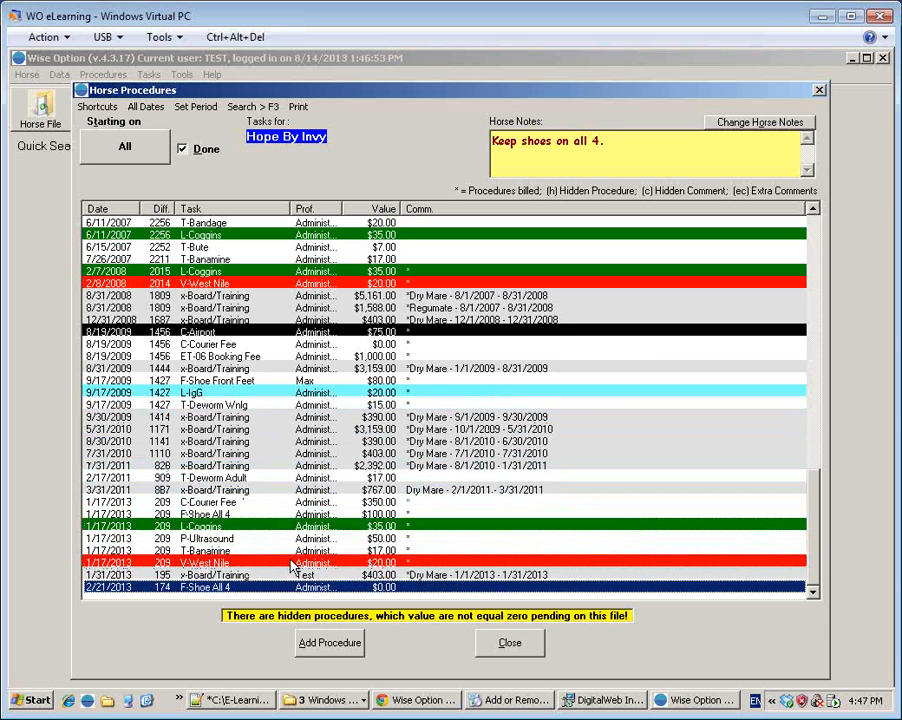
pyautogui.press('Up')
pyautogui.press('Up')
pyautogui.press('Up')
pyautogui.press('Up')
pyautogui.press('Up')
pyautogui.press('Up')
pyautogui.press('Up')
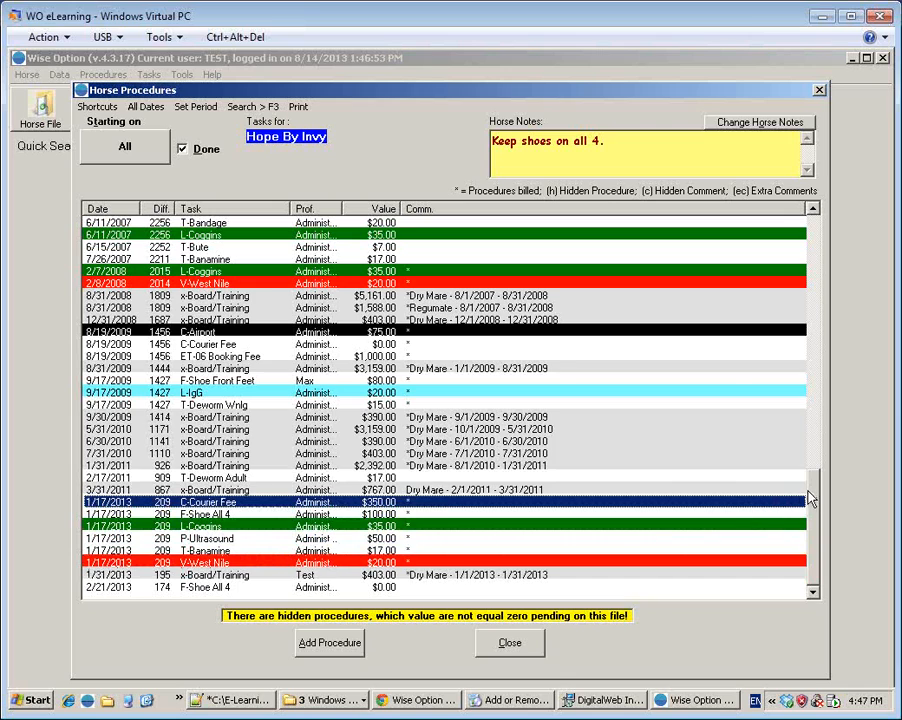
# - Review Hope By Invy's full procedure history back to the 2005 entries and close the horse's windows
pyautogui.moveTo(812, 498); pyautogui.dragTo(817, 471)
pyautogui.moveTo(826, 379); pyautogui.dragTo(826, 236)
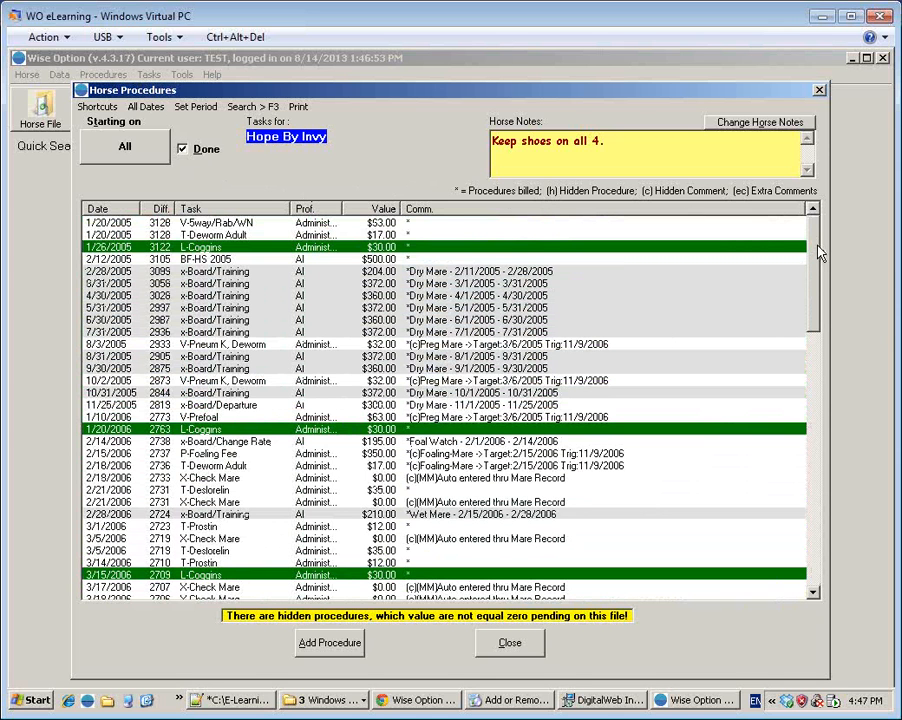
pyautogui.moveTo(818, 254); pyautogui.dragTo(808, 524)
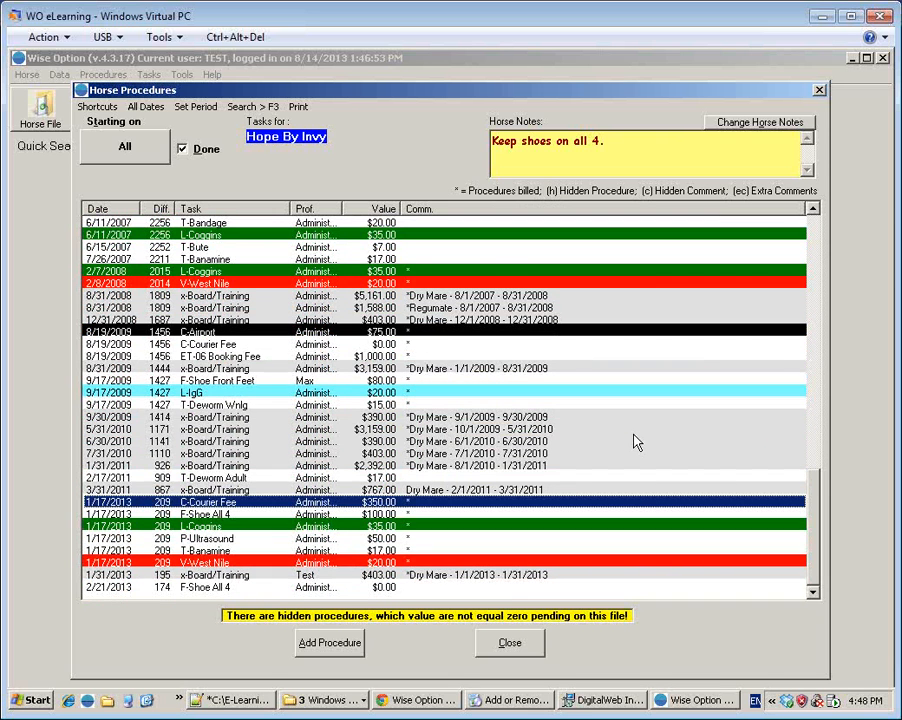
pyautogui.press('Escape')
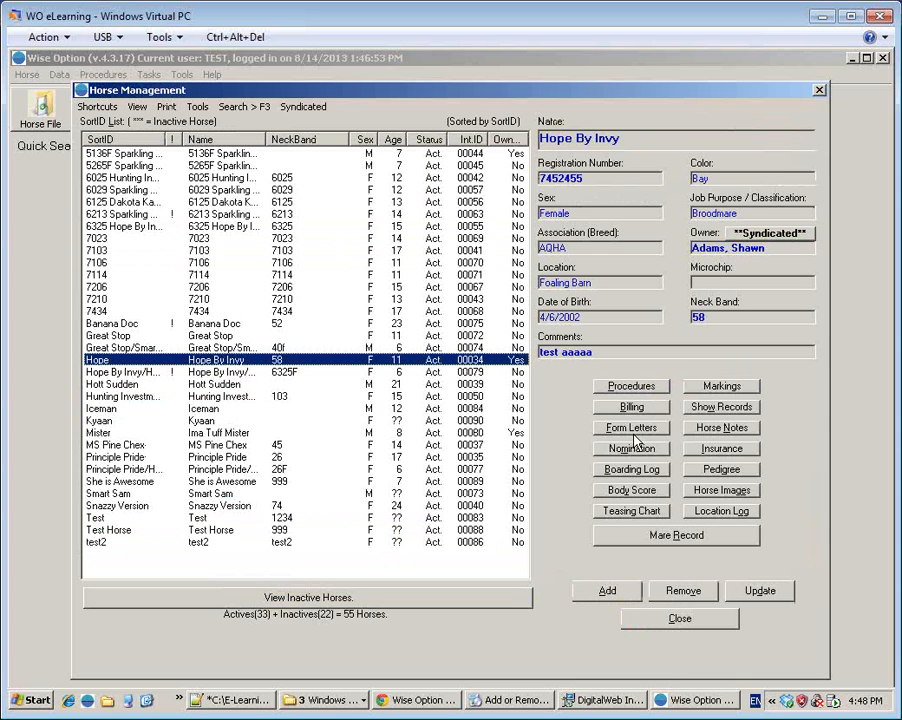
pyautogui.press('Escape')
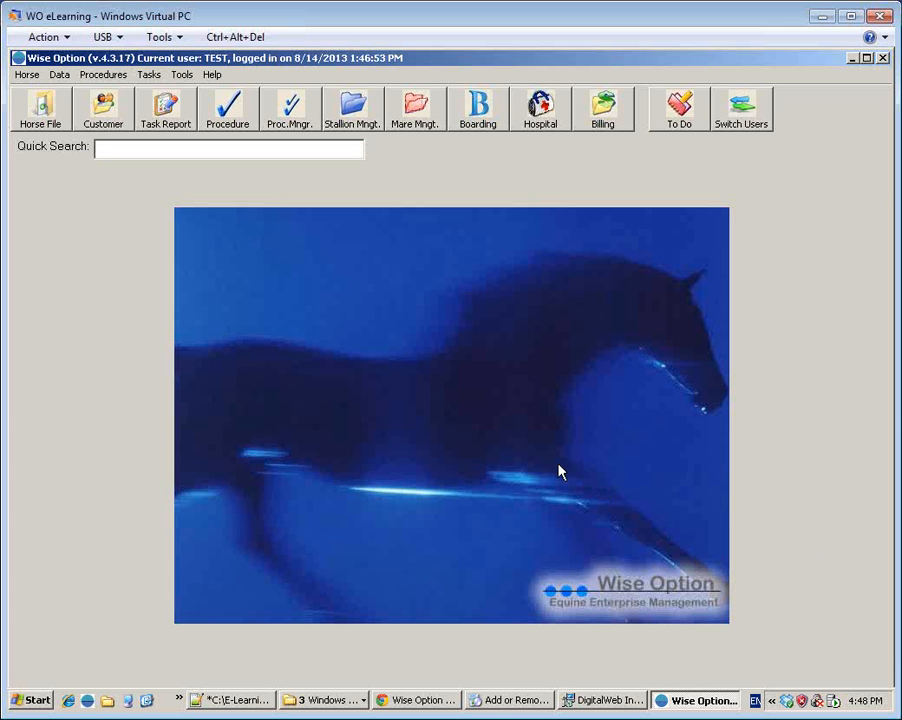
# - View the Flush Log's Quick Data Entry form in Mare Management and return to the Mare Management options
pyautogui.click(408, 102)
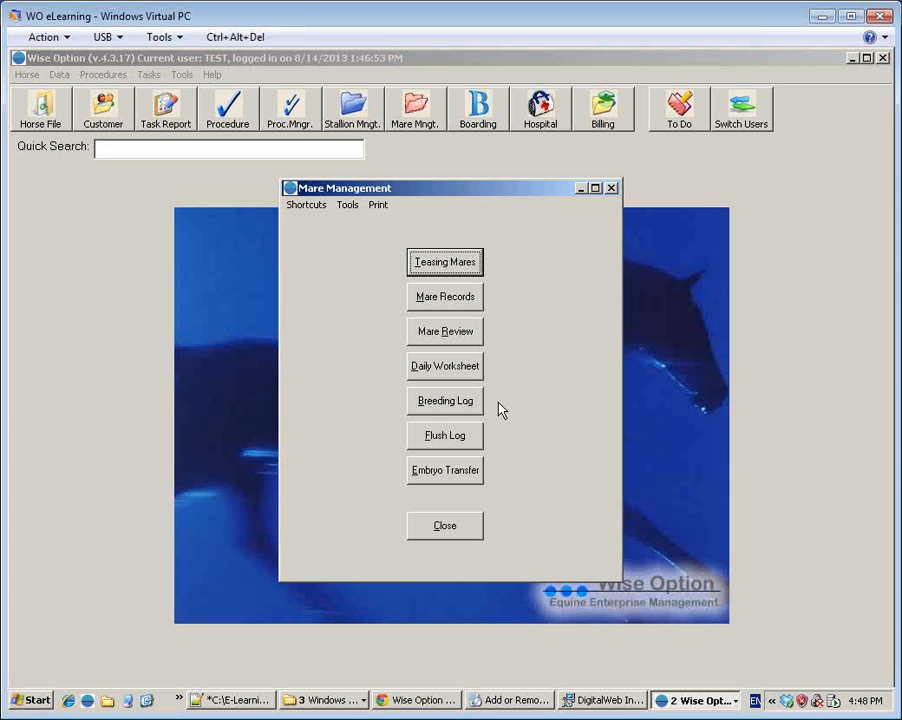
pyautogui.click(466, 441)
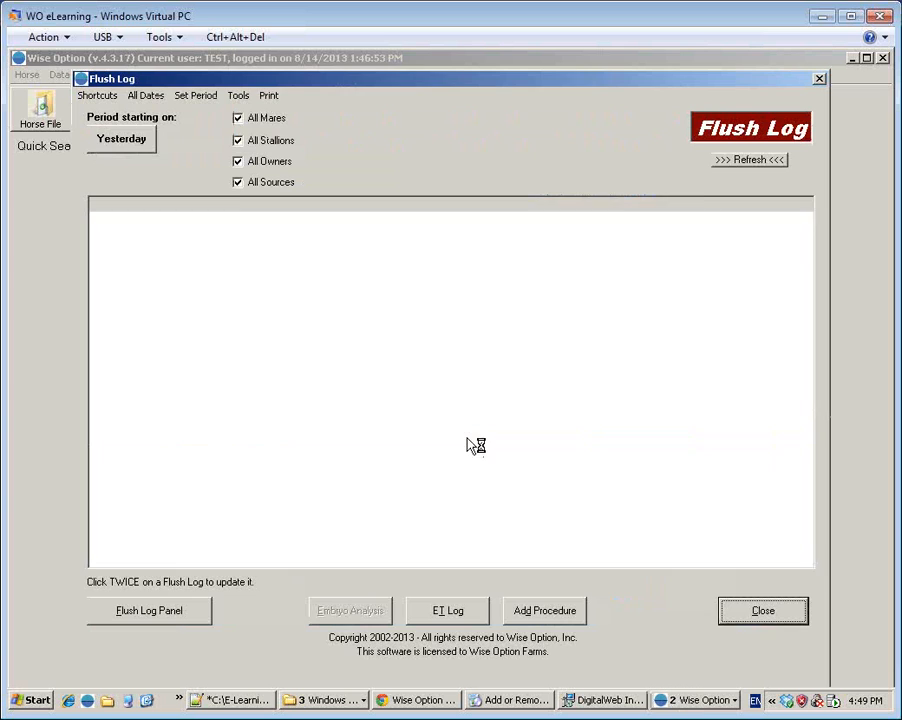
pyautogui.click(239, 98)
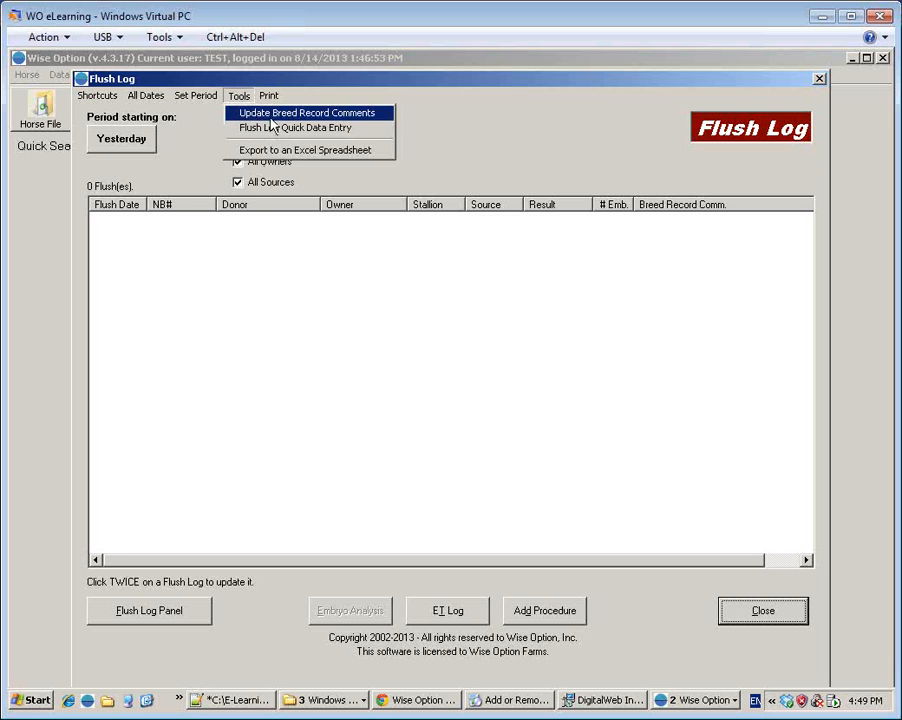
pyautogui.click(370, 137)
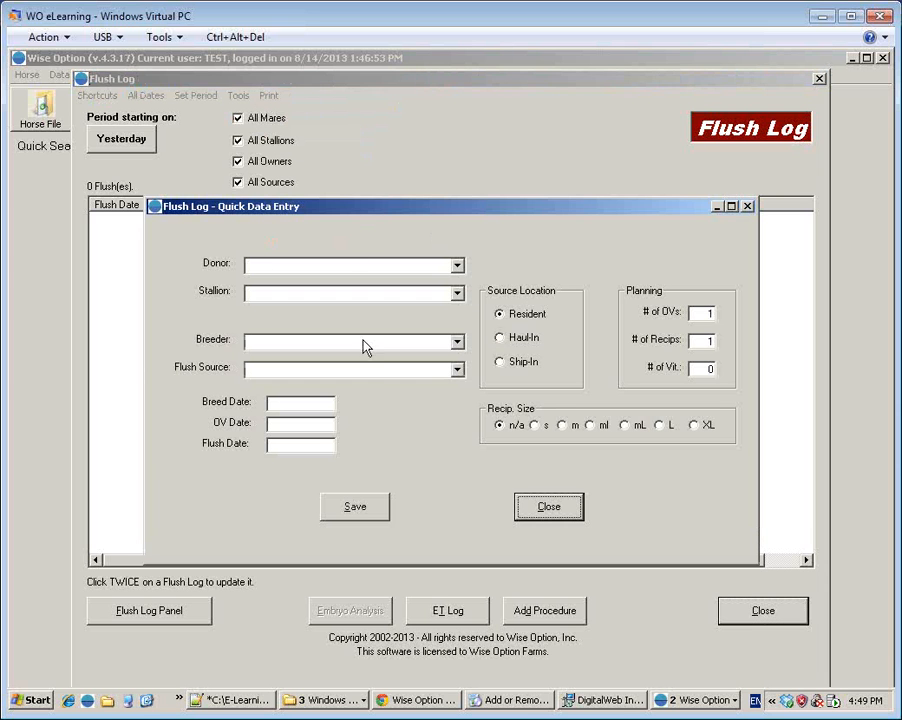
pyautogui.click(548, 507)
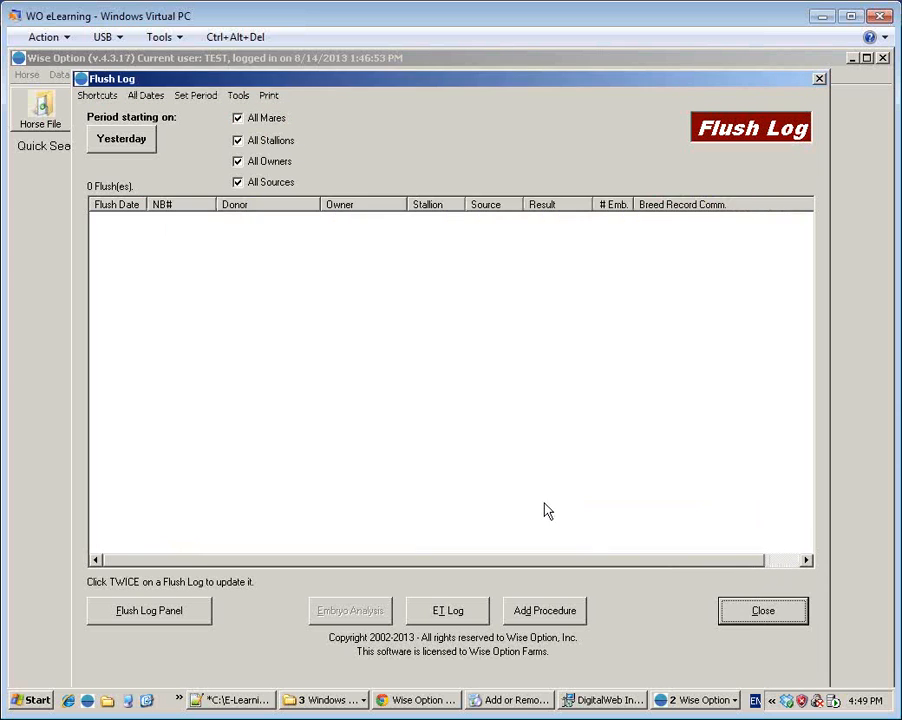
pyautogui.click(748, 610)
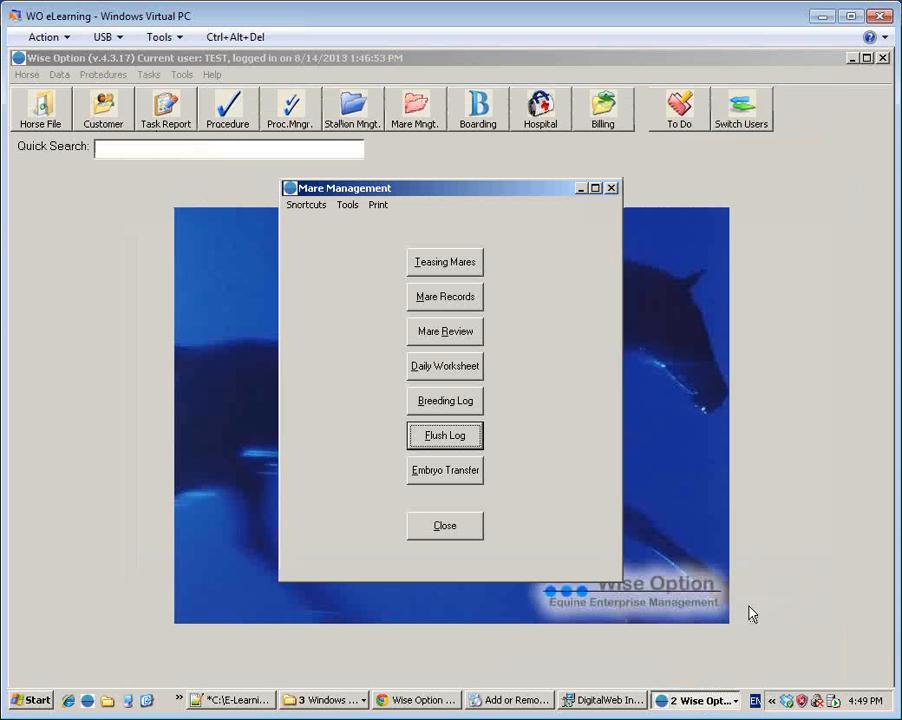
# - View the Embryo Transfer log's ET Quick Data Entry form without refreshing the list, and leave Mare Management
pyautogui.click(459, 479)
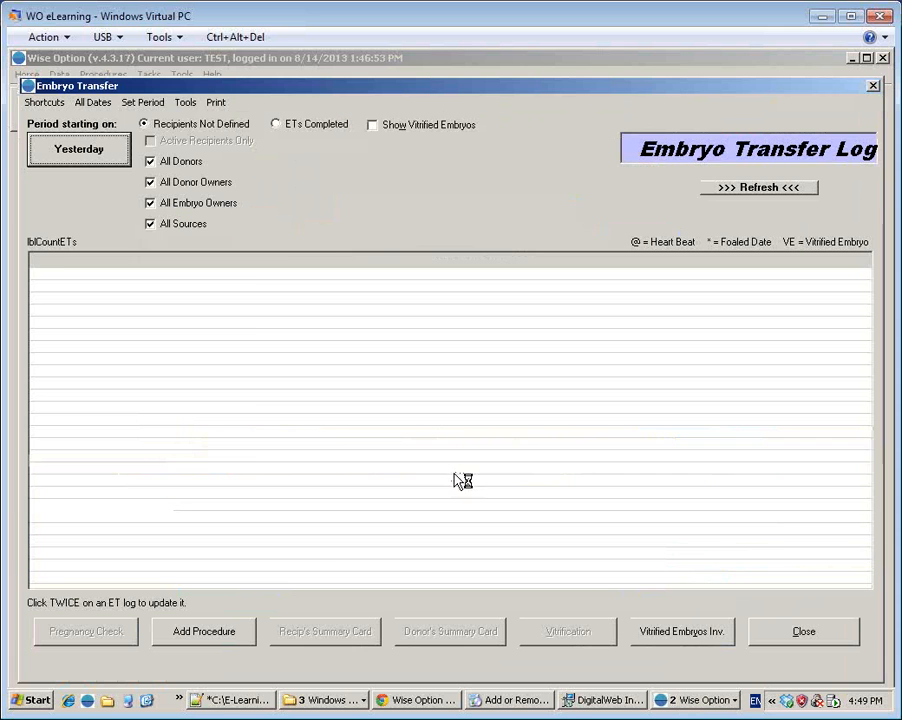
pyautogui.click(188, 106)
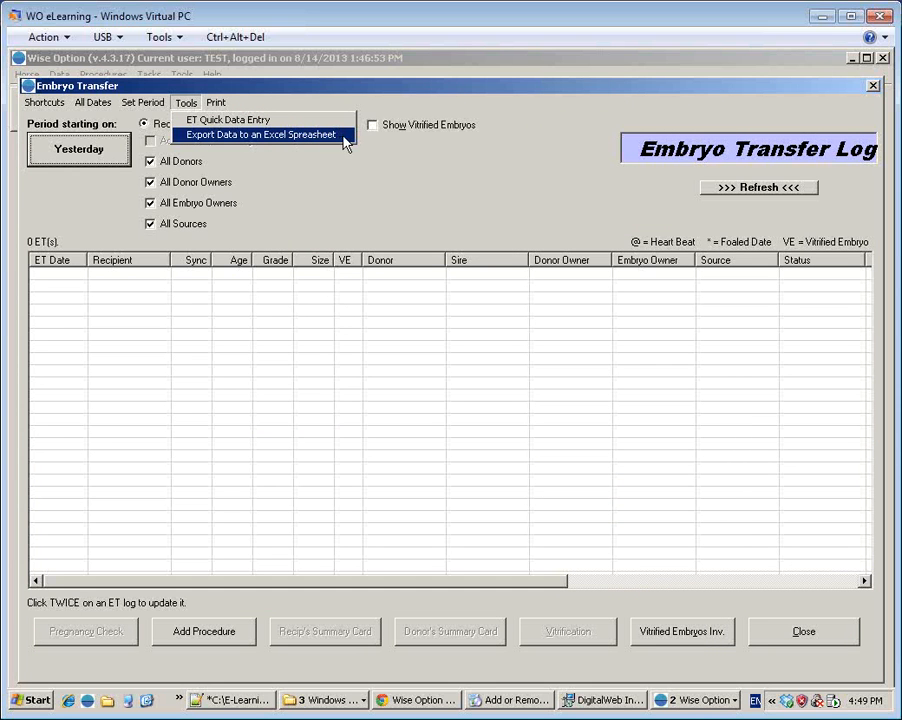
pyautogui.click(288, 128)
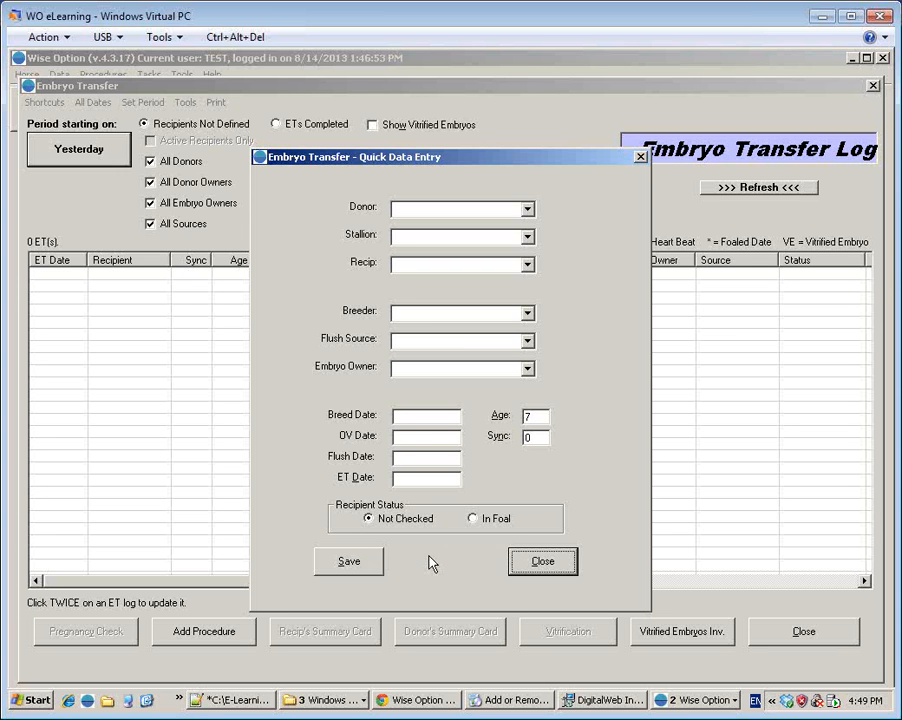
pyautogui.click(523, 572)
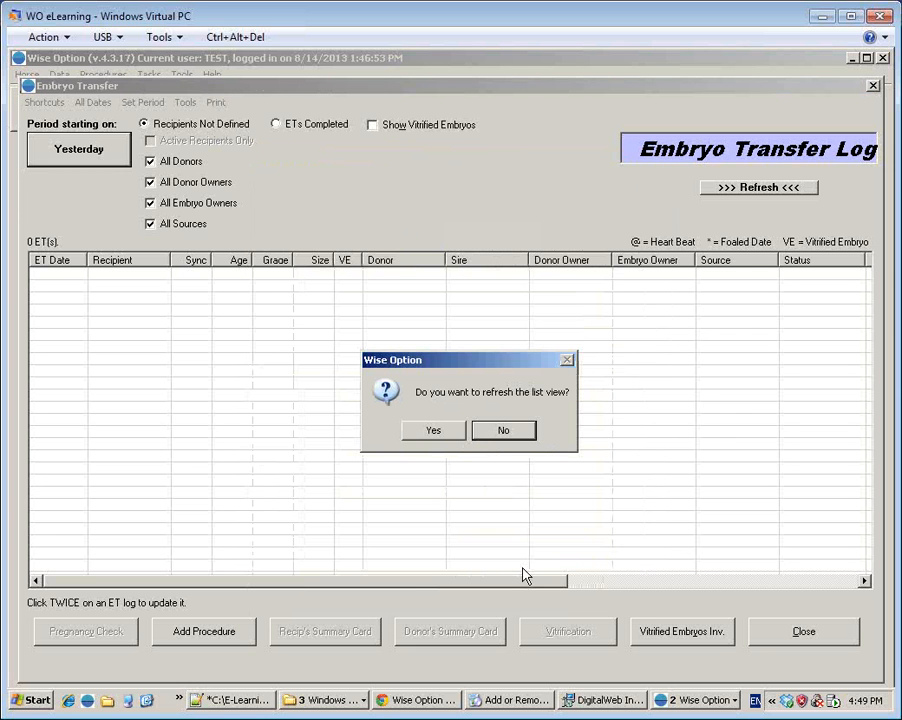
pyautogui.press('Return')
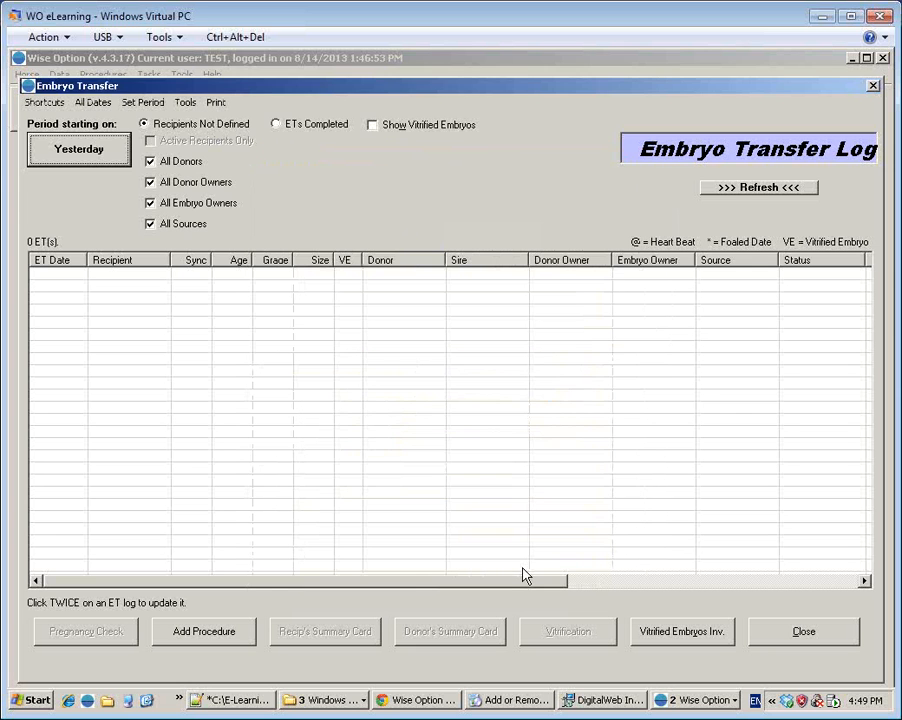
pyautogui.press('Escape')
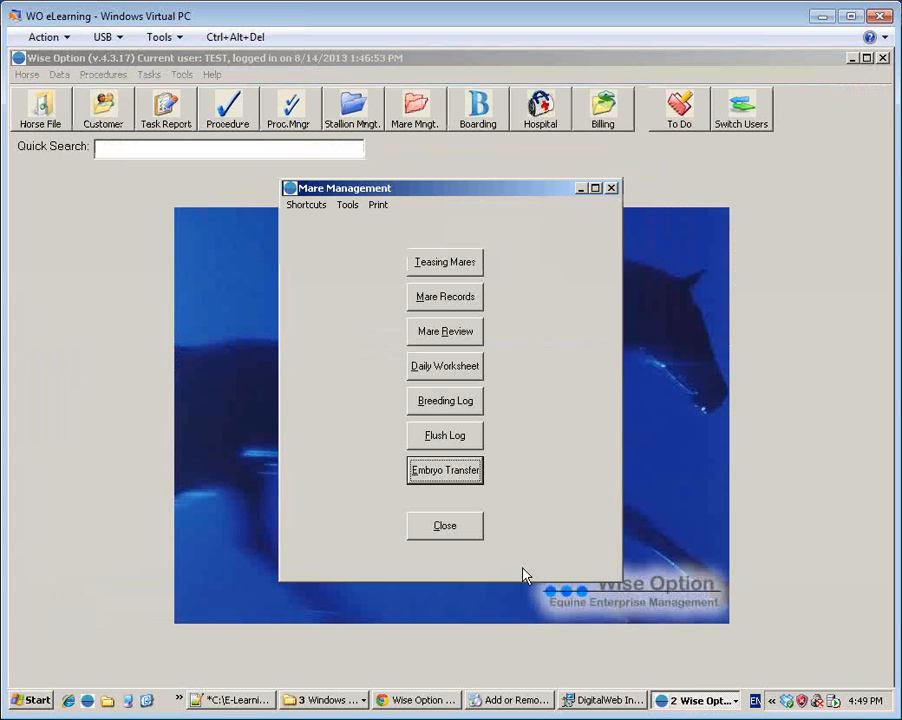
pyautogui.press('Escape')
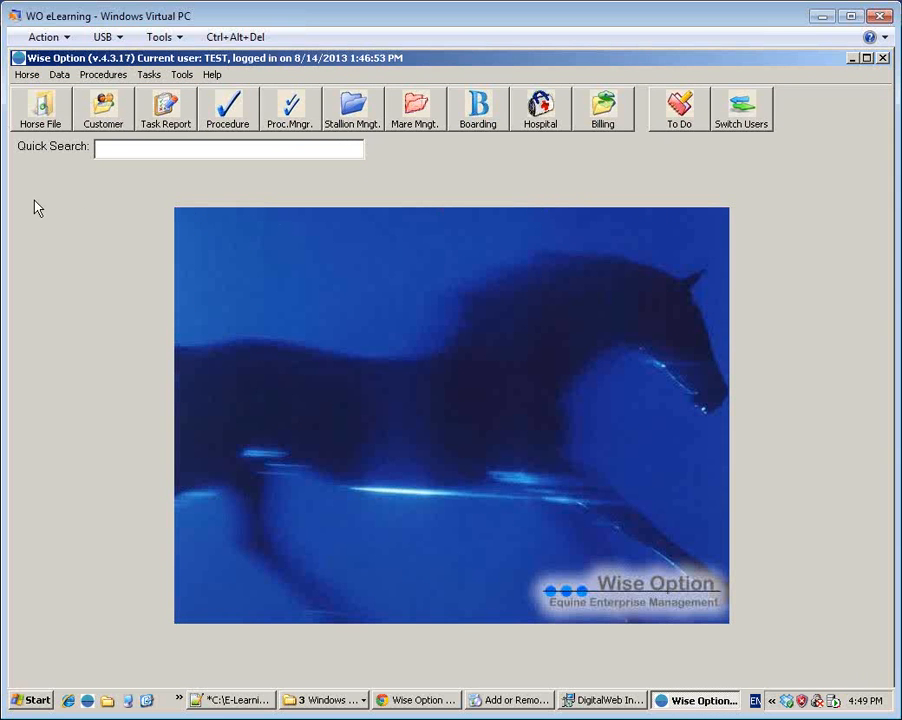
# - Review the flag options in MS Pine Chex's horse file and close Horse Management without saving
pyautogui.click(46, 120)
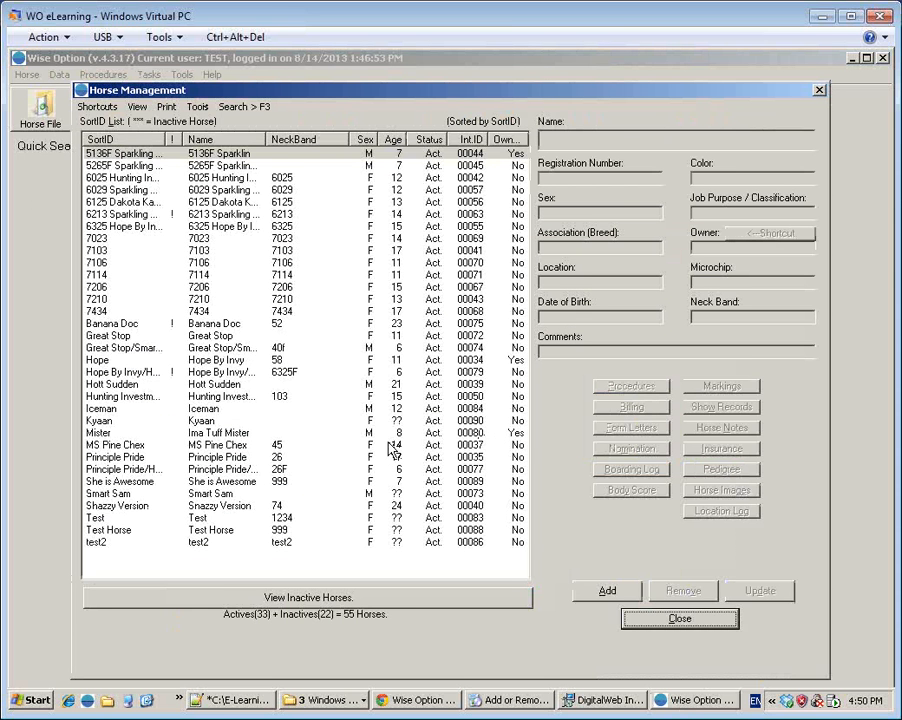
pyautogui.click(450, 446)
pyautogui.click(762, 592)
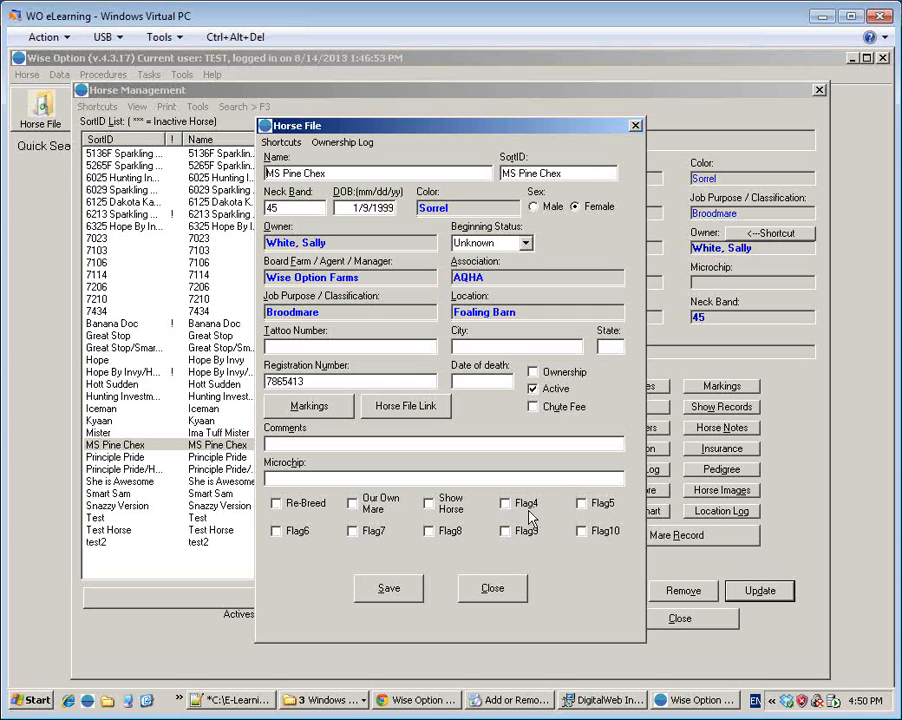
pyautogui.click(492, 588)
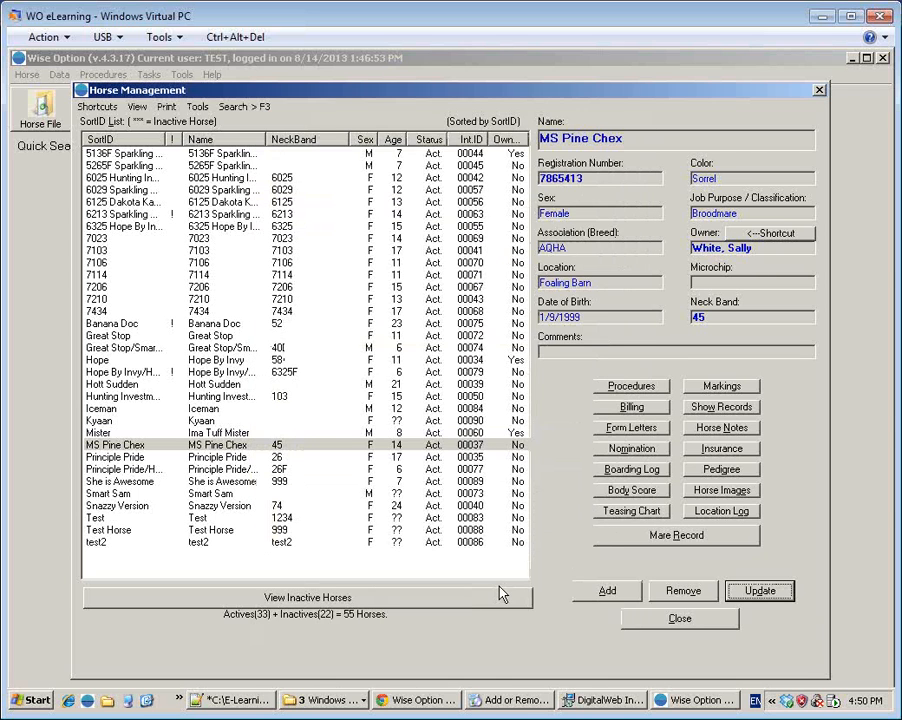
pyautogui.press('Escape')
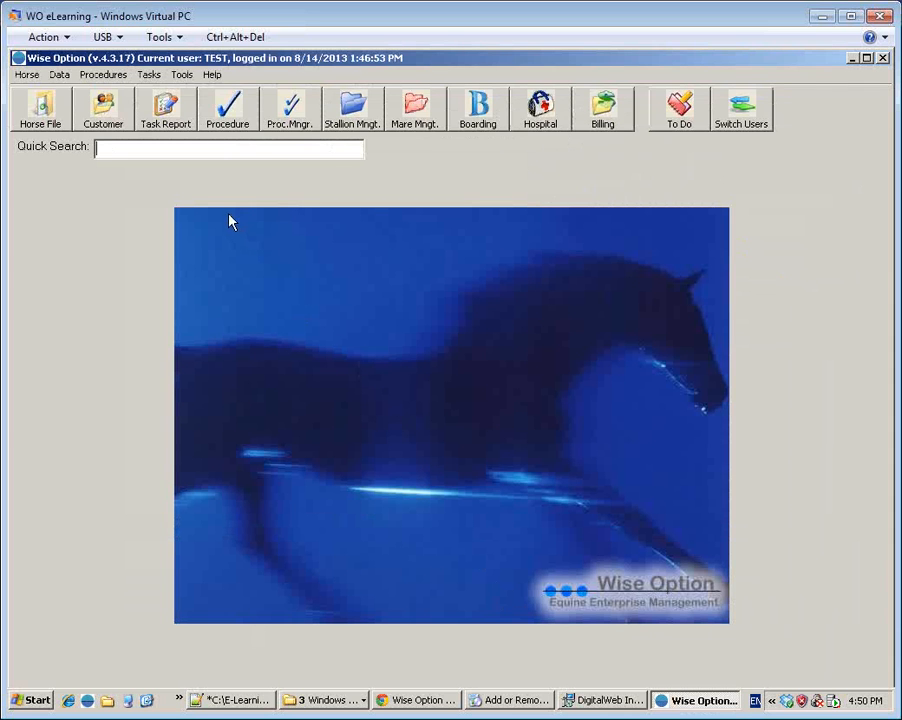
# - View the Horse Flag Labels in the general Wise Option set-up and leave them as they are
pyautogui.click(182, 76)
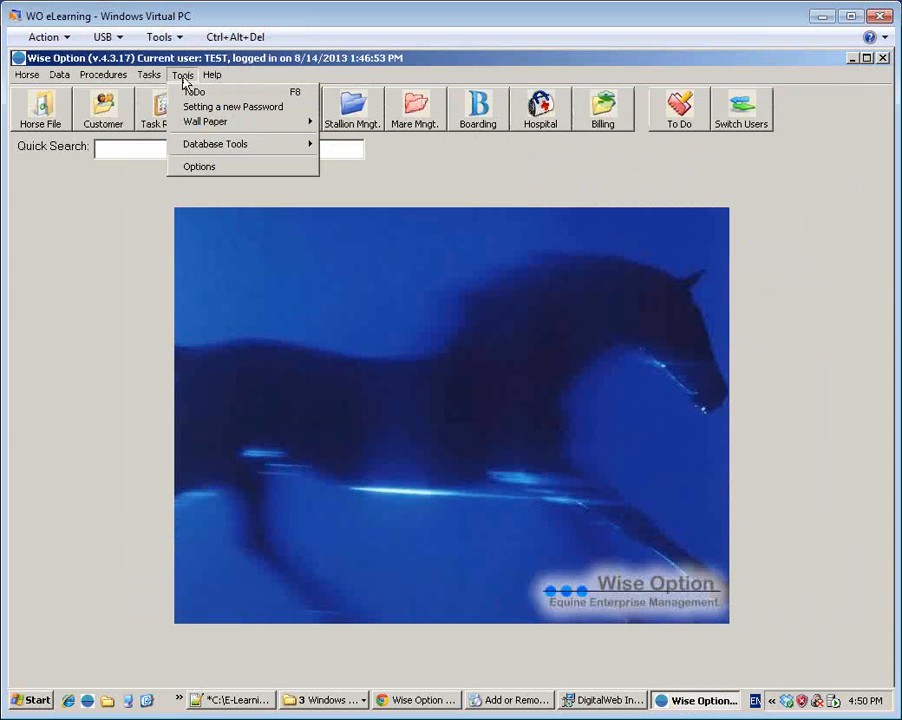
pyautogui.click(250, 168)
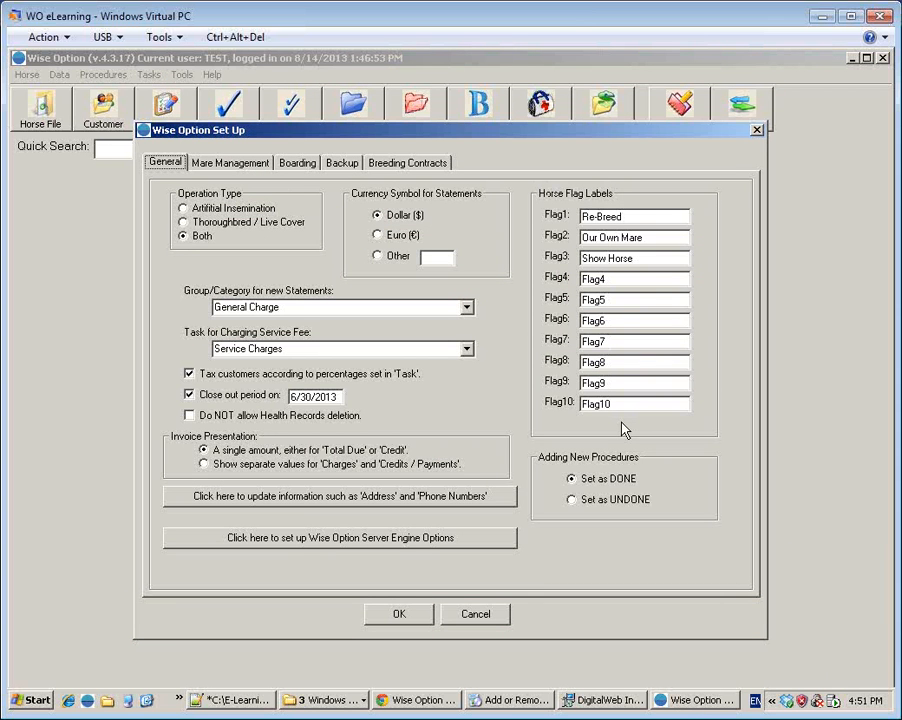
pyautogui.press('Escape')
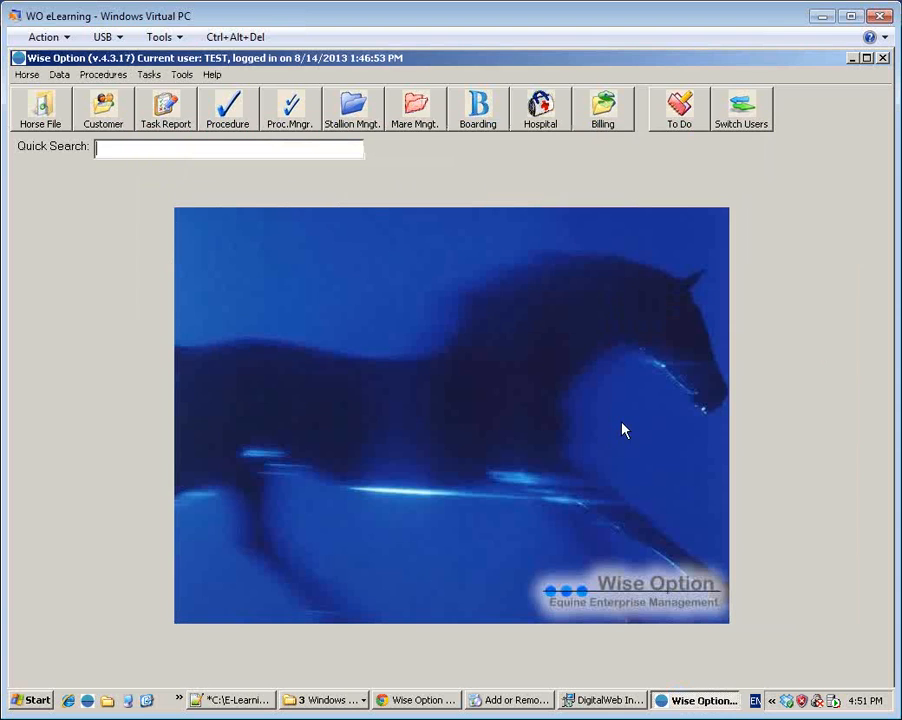
# - View the horse search based on horse flags in Horse Management and close it without submitting
pyautogui.click(49, 121)
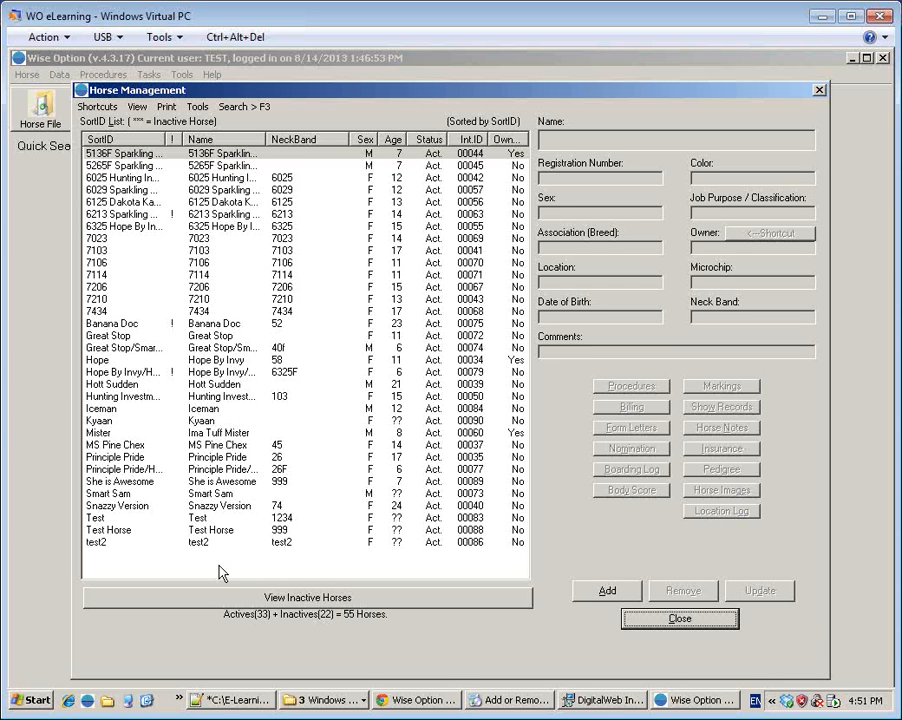
pyautogui.click(244, 107)
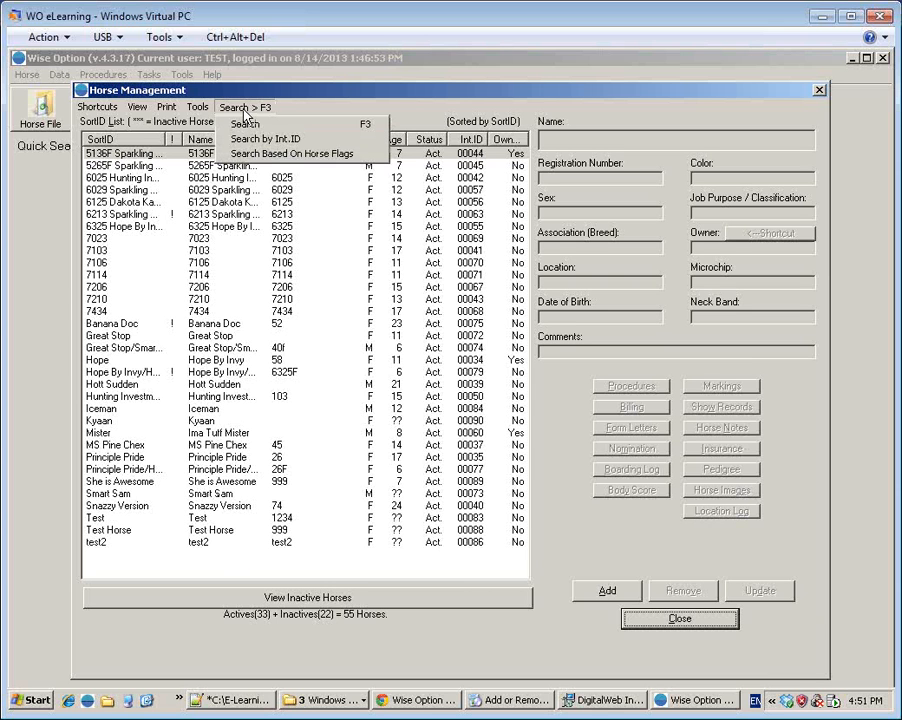
pyautogui.click(356, 157)
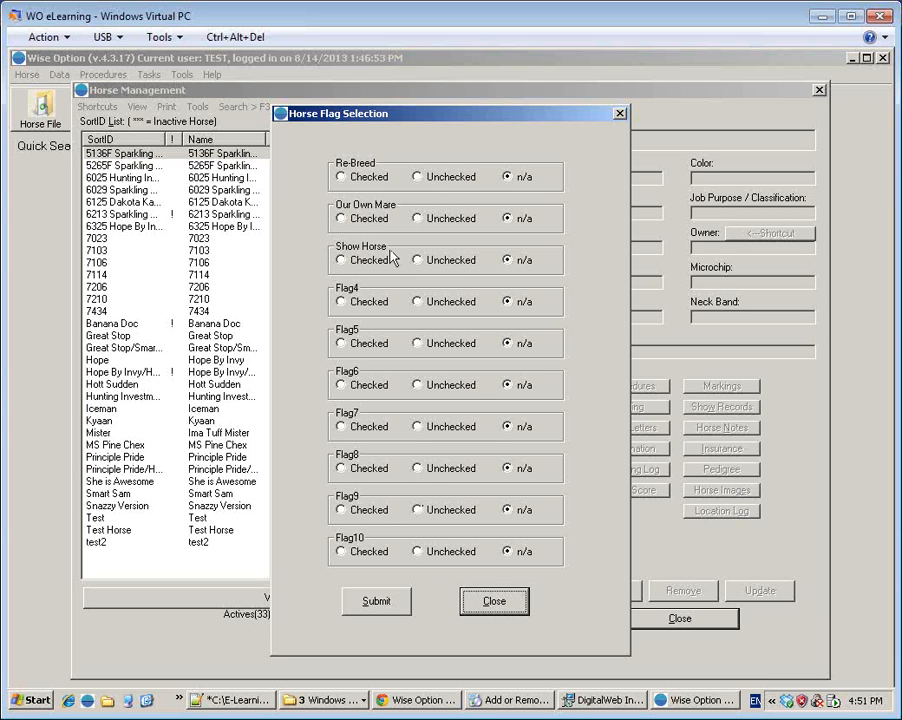
pyautogui.click(494, 601)
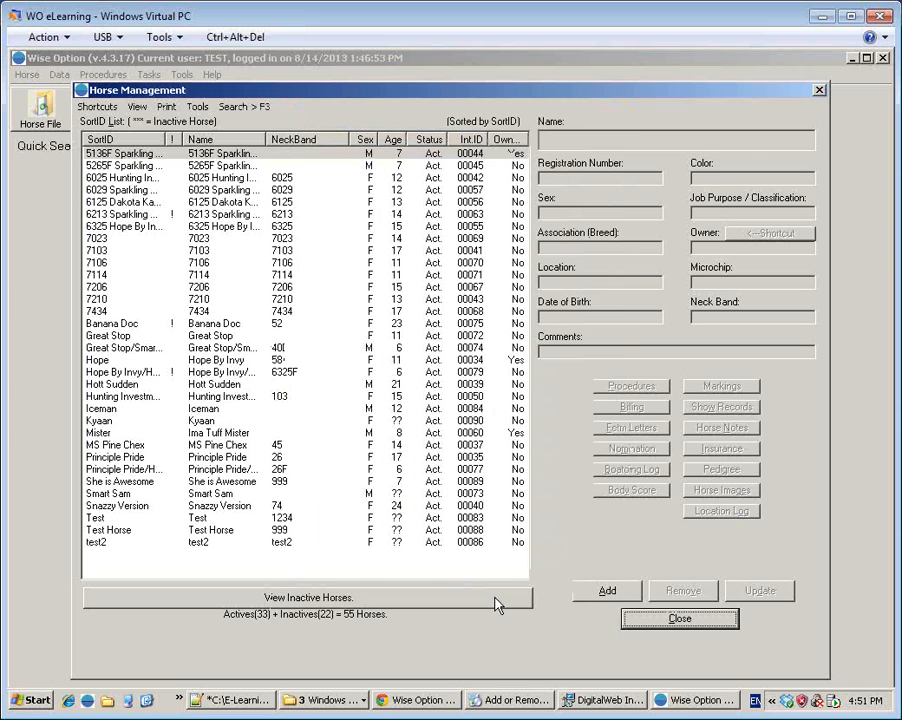
pyautogui.click(640, 621)
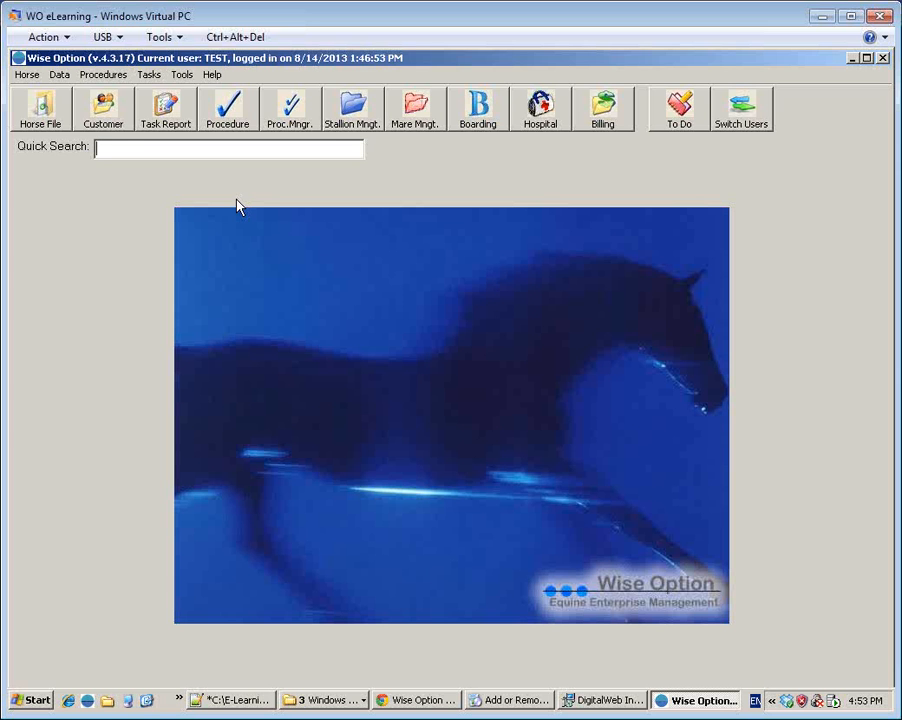
# - List the horses due for L-Coggins in the Task Report and close the report
pyautogui.click(172, 127)
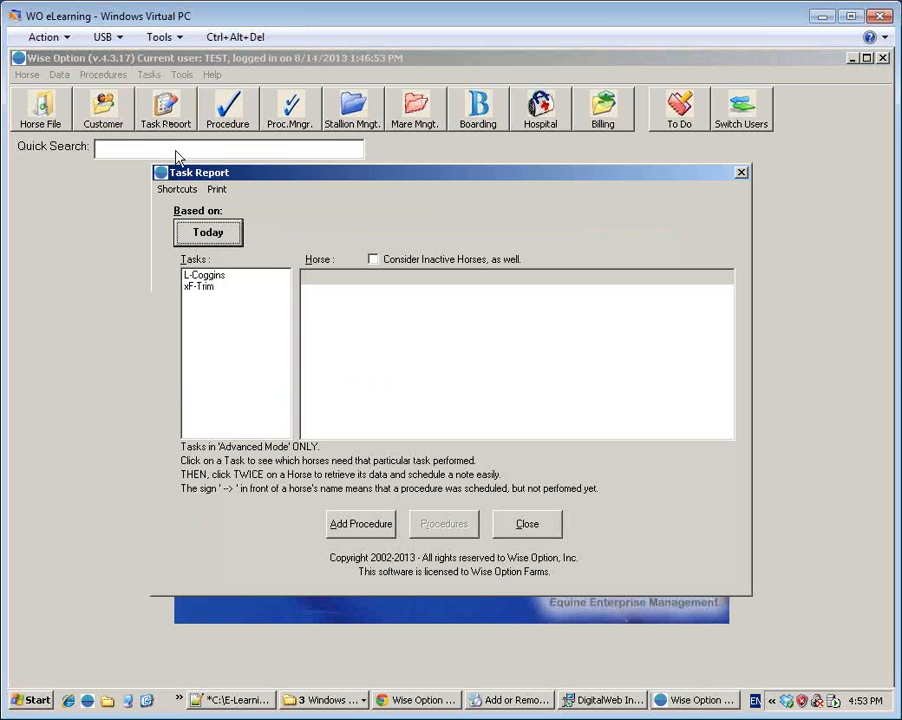
pyautogui.click(216, 277)
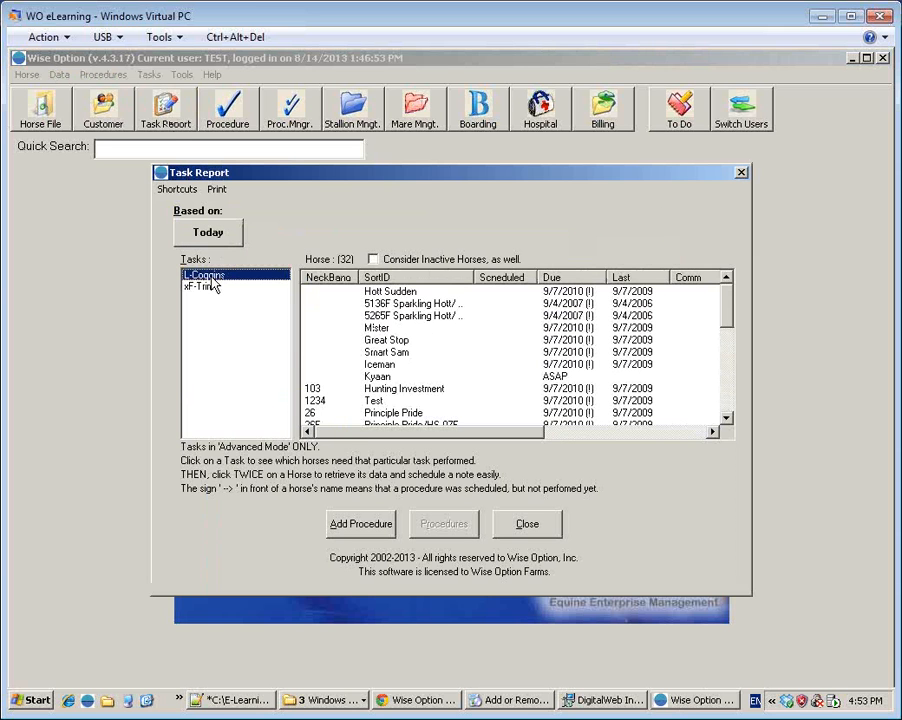
pyautogui.click(548, 537)
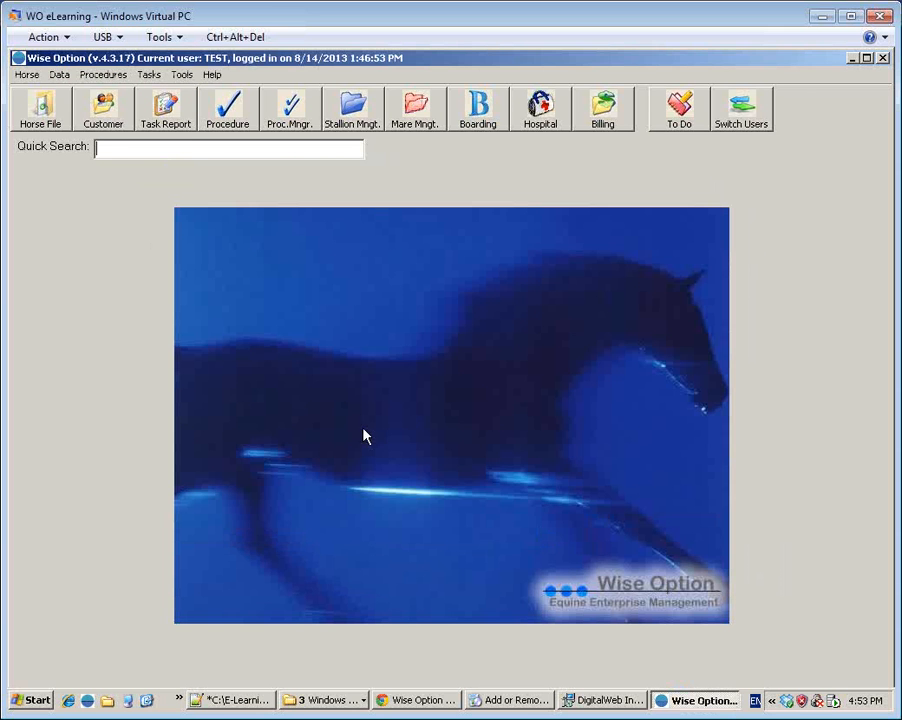
# - Open the Task File and search the tasks for "cog"
pyautogui.click(151, 75)
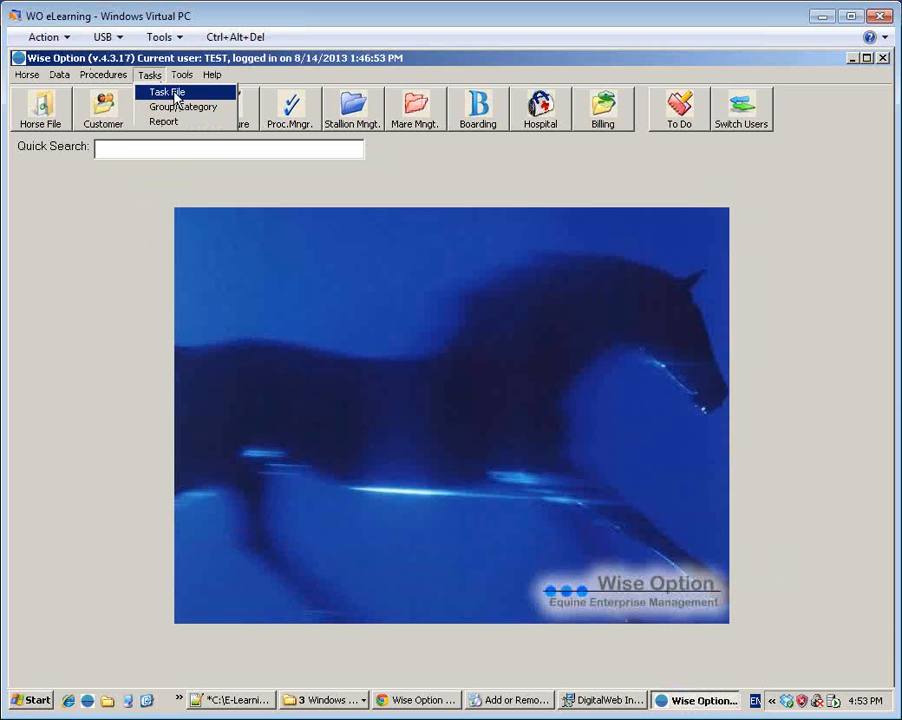
pyautogui.click(176, 92)
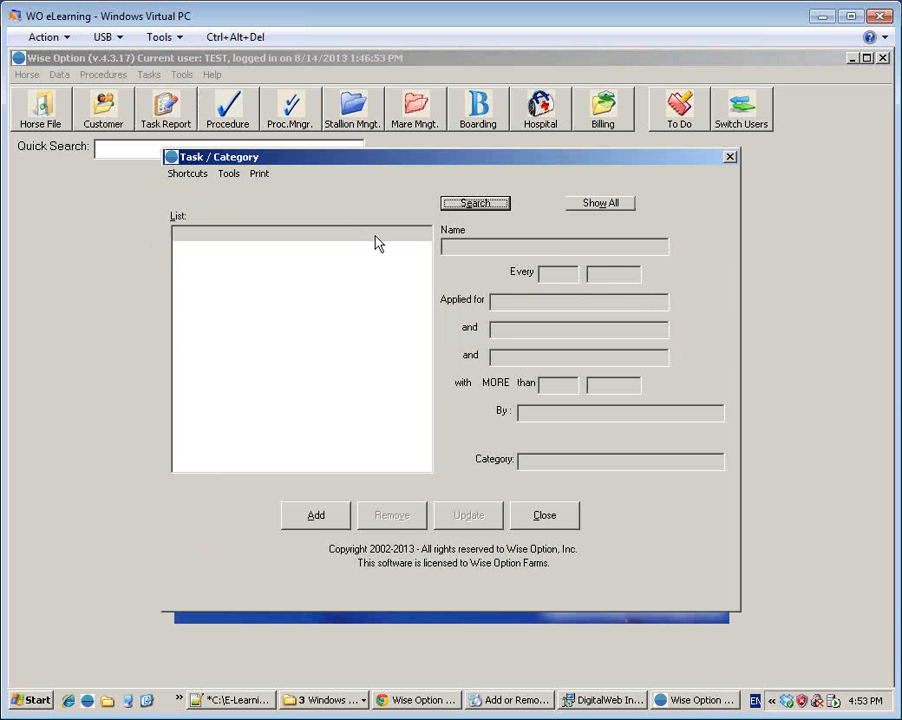
pyautogui.click(477, 209)
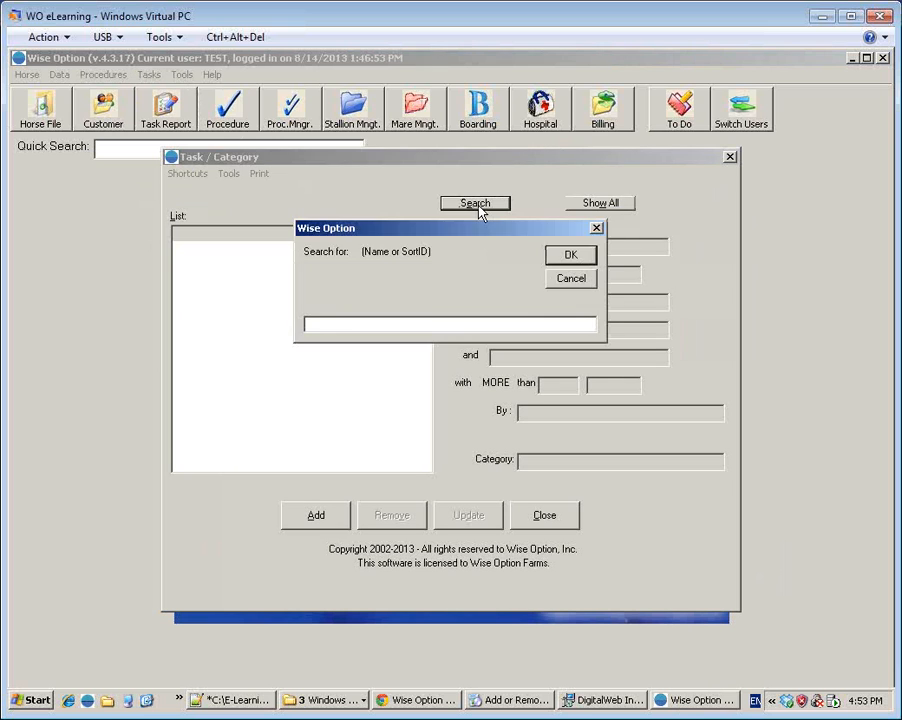
pyautogui.press('Return')
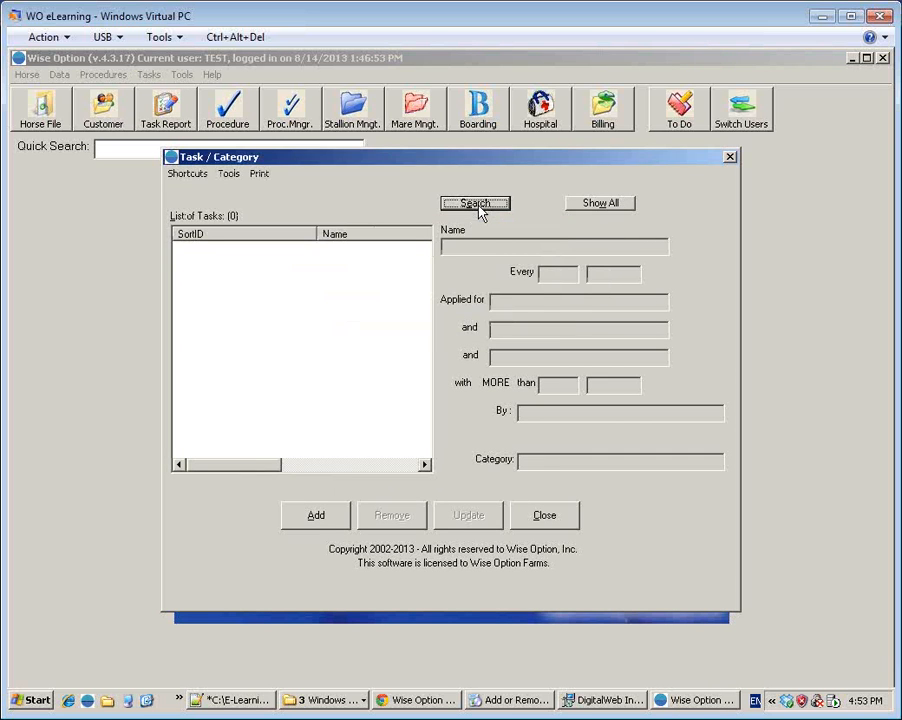
pyautogui.click(476, 204)
pyautogui.write('cong')
pyautogui.press('Return')
pyautogui.click(477, 206)
pyautogui.write('cog')
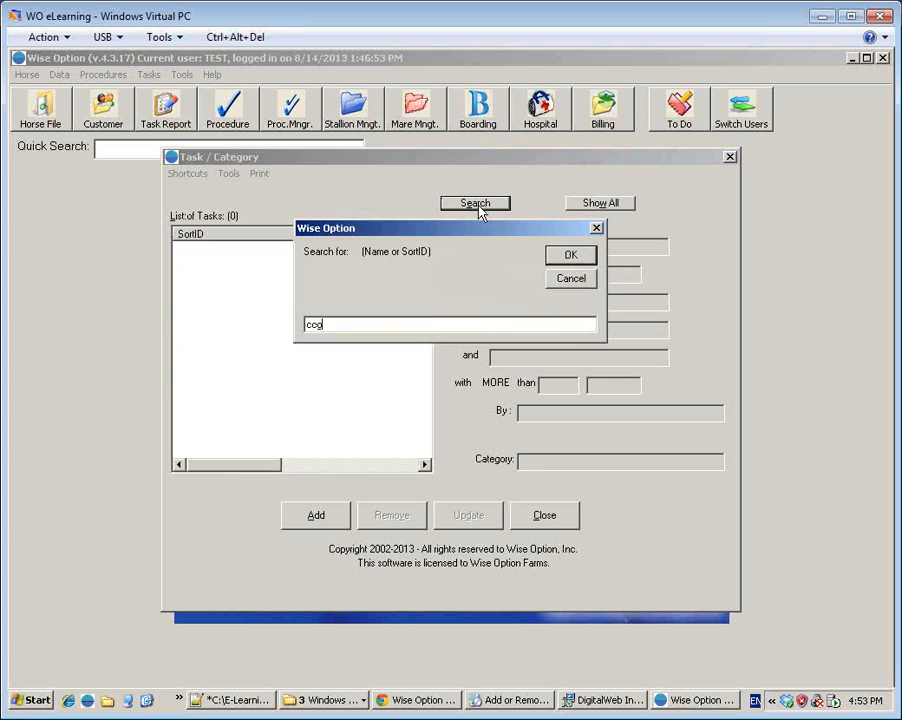
pyautogui.press('Return')
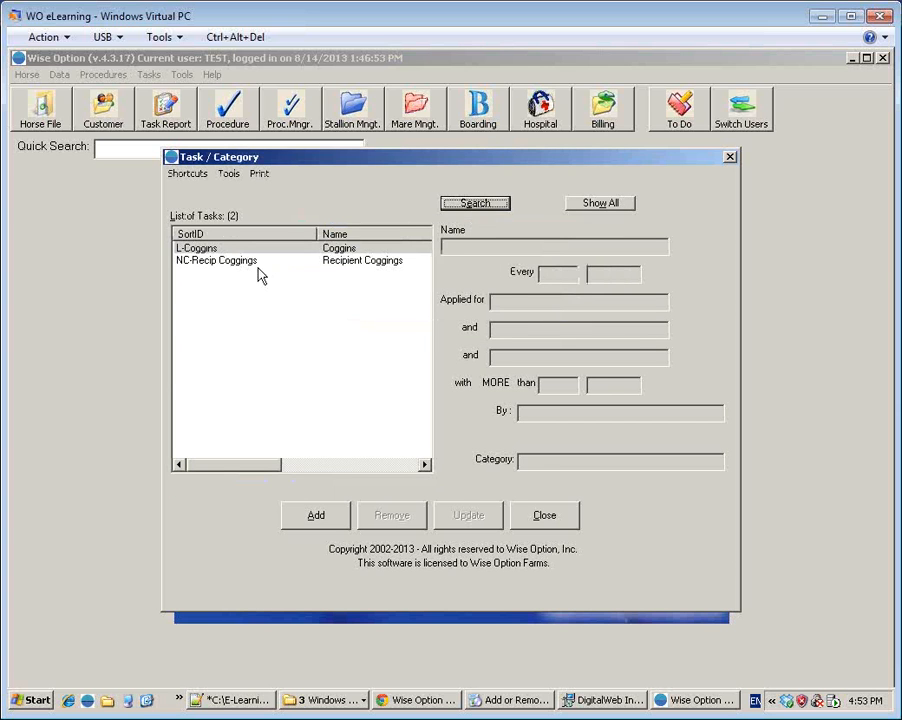
# - Review the L-Coggins task's Advanced Mode repeat and age settings, and close the task windows without saving
pyautogui.click(216, 250)
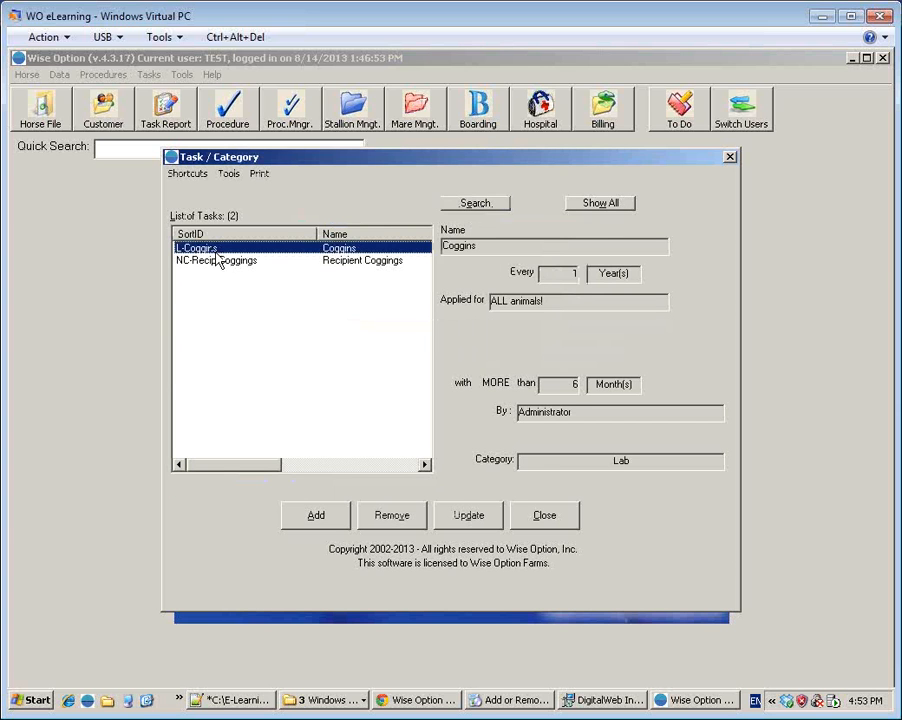
pyautogui.click(493, 515)
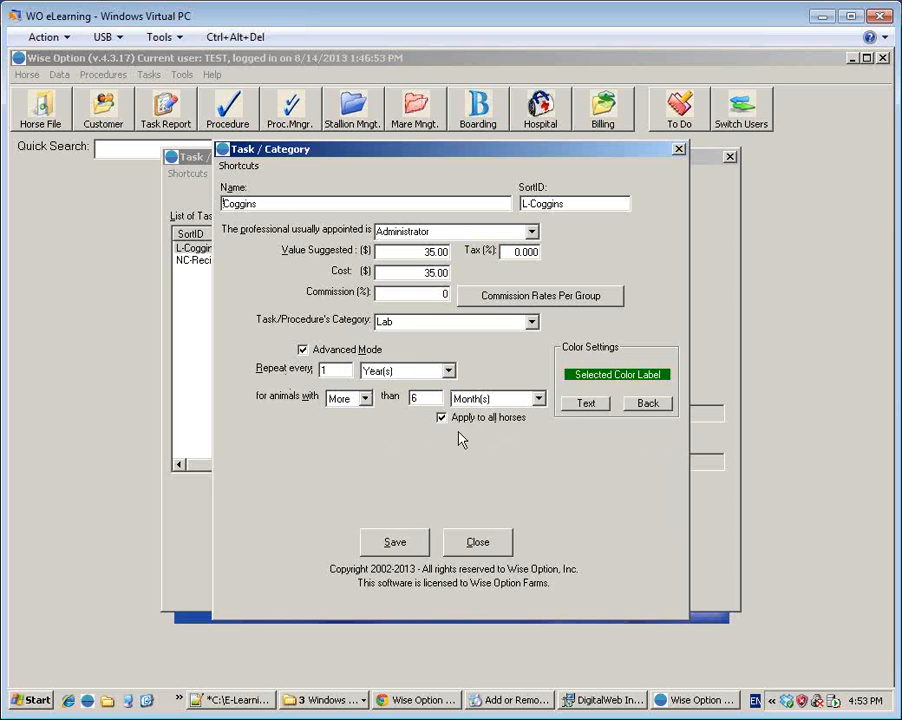
pyautogui.click(488, 540)
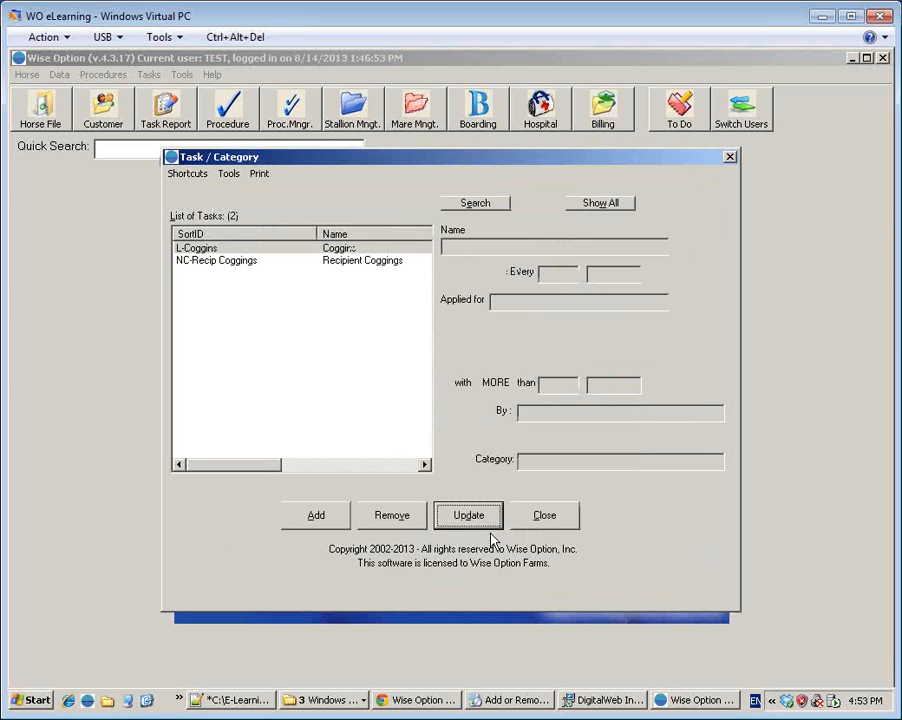
pyautogui.click(547, 520)
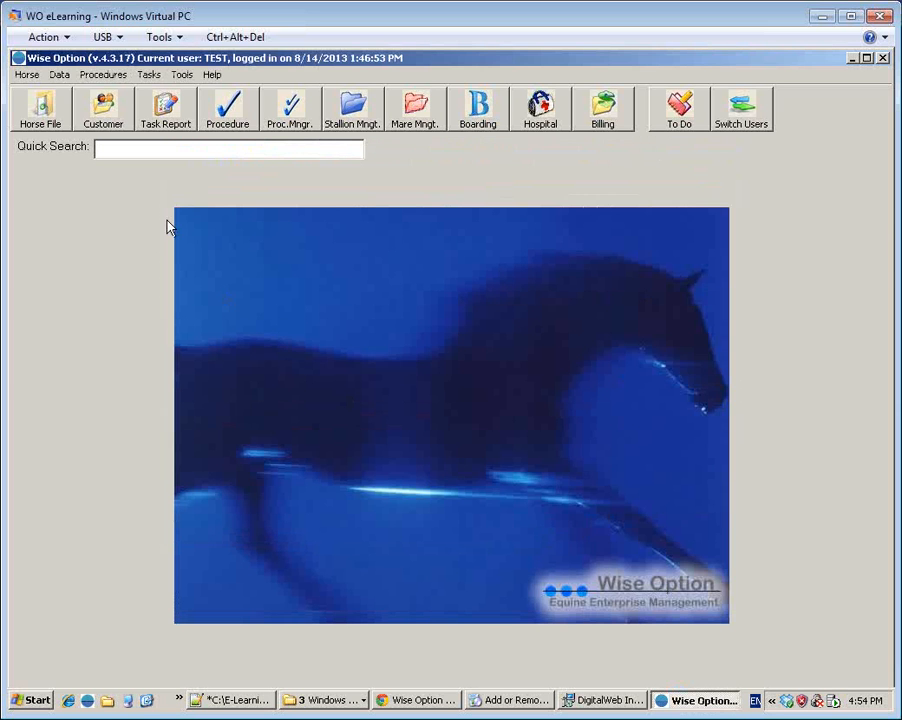
pyautogui.click(166, 110)
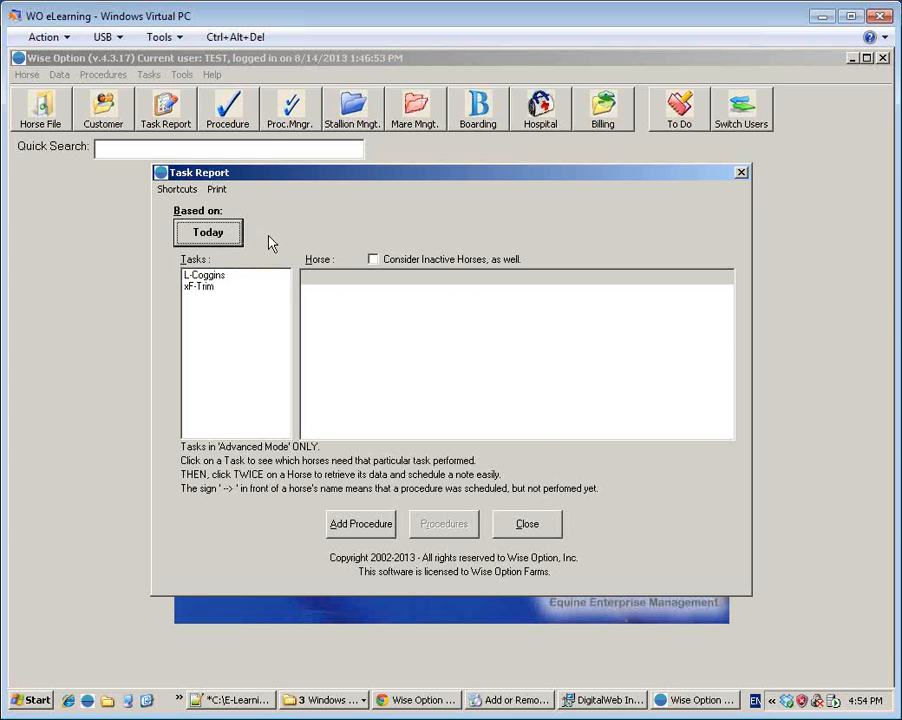
pyautogui.click(212, 279)
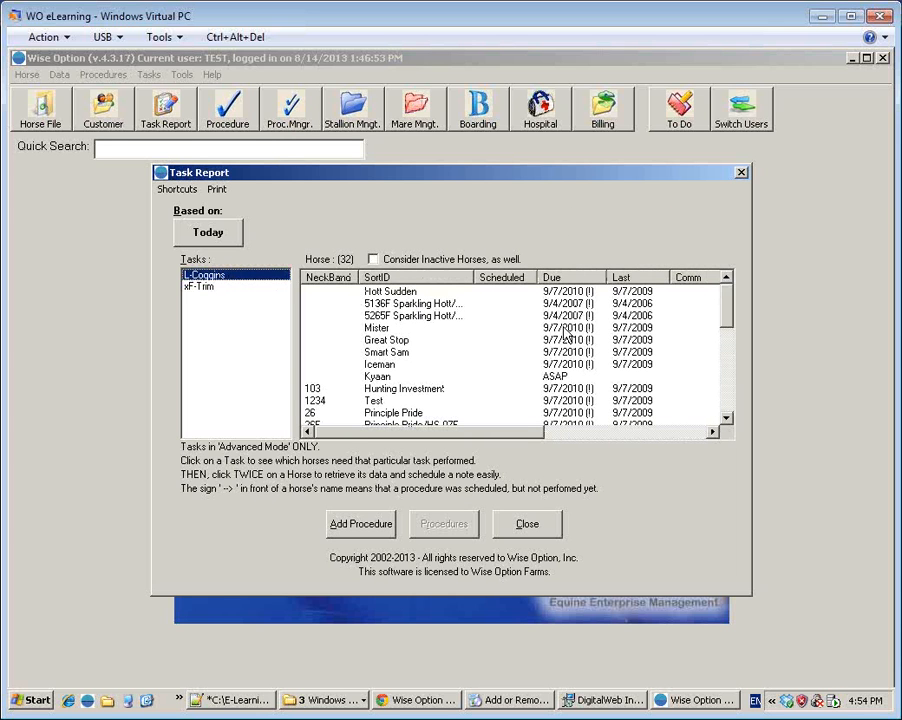
pyautogui.click(730, 397)
pyautogui.click(730, 400)
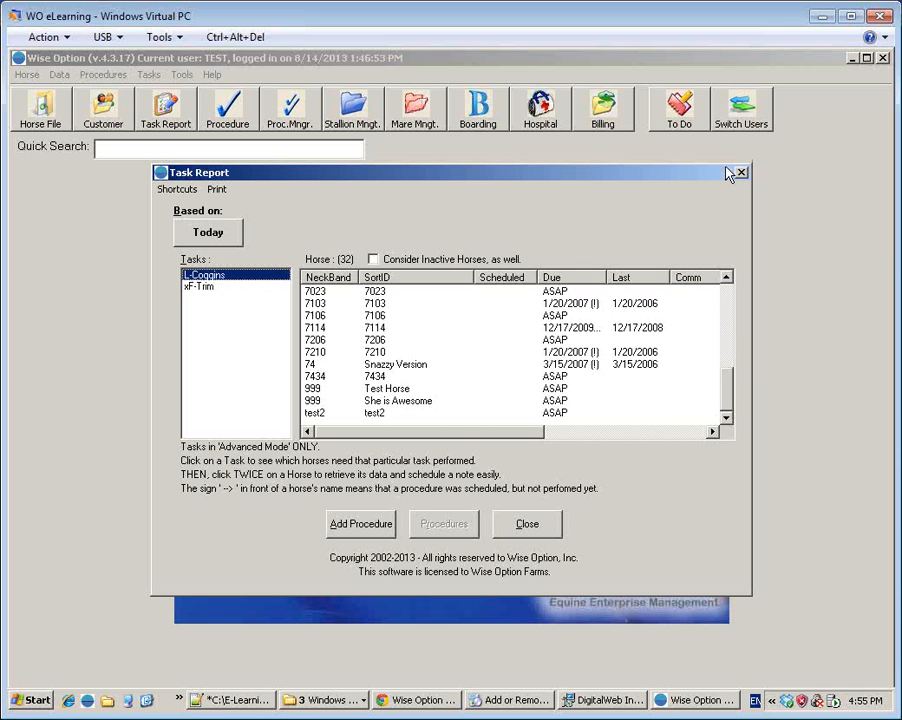
# - Return to the start of the L-Coggins horse list, select Hott Sudden, and close the Task Report
pyautogui.click(727, 300)
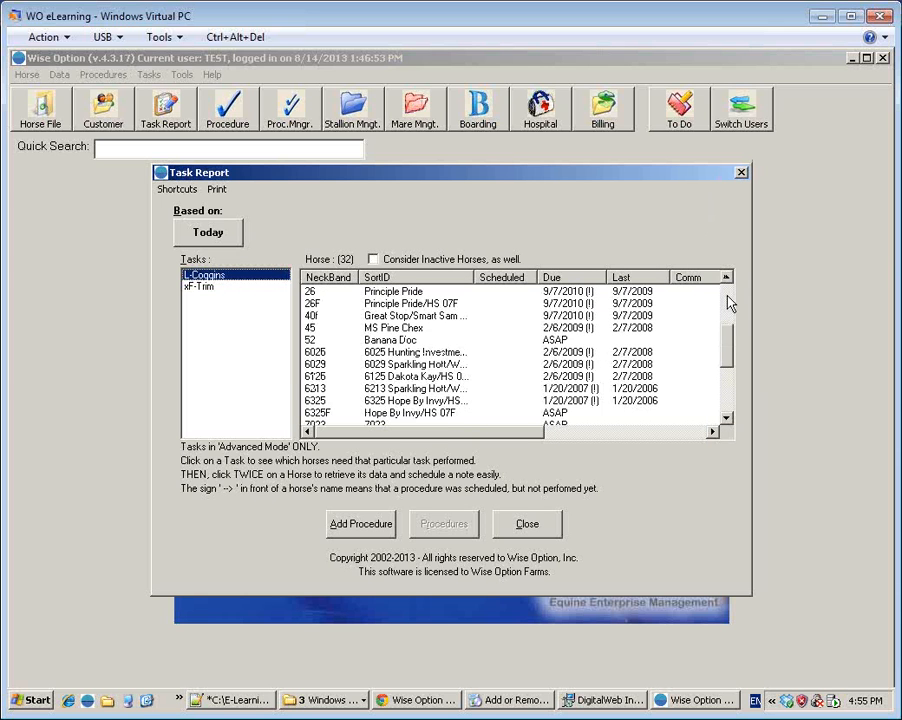
pyautogui.click(727, 298)
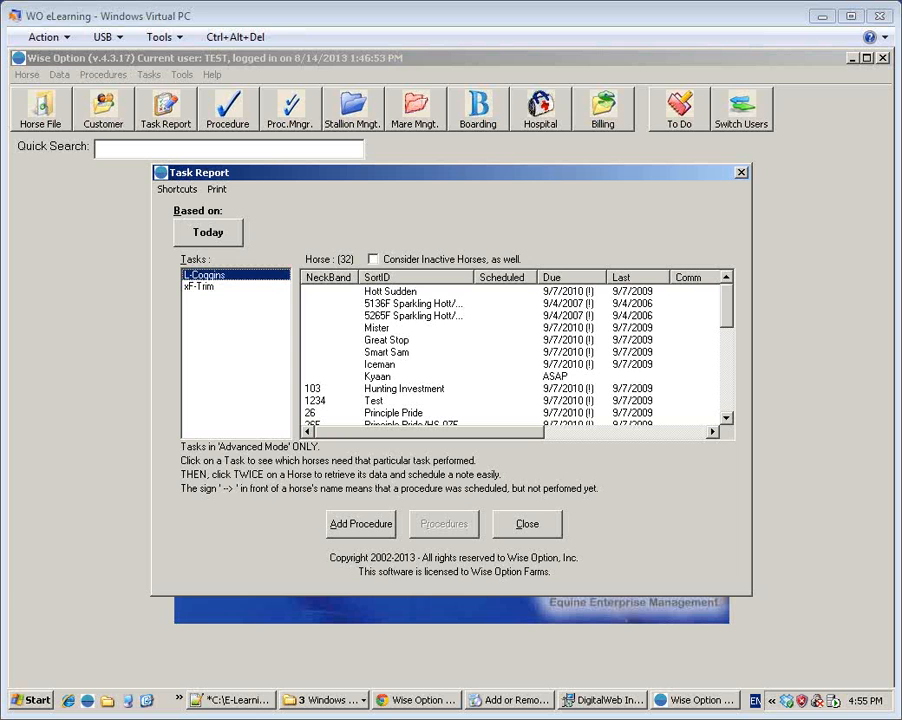
pyautogui.click(411, 293)
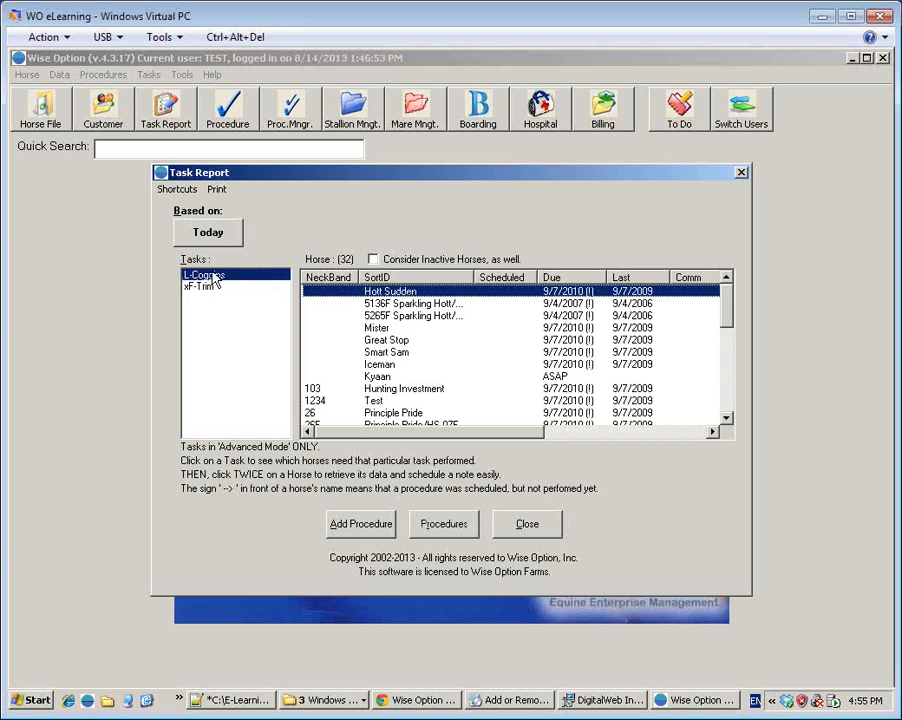
pyautogui.press('Escape')
# - Add a done L-Coggins procedure for Hott Sudden dated 8/13/2013 and save it
pyautogui.click(236, 128)
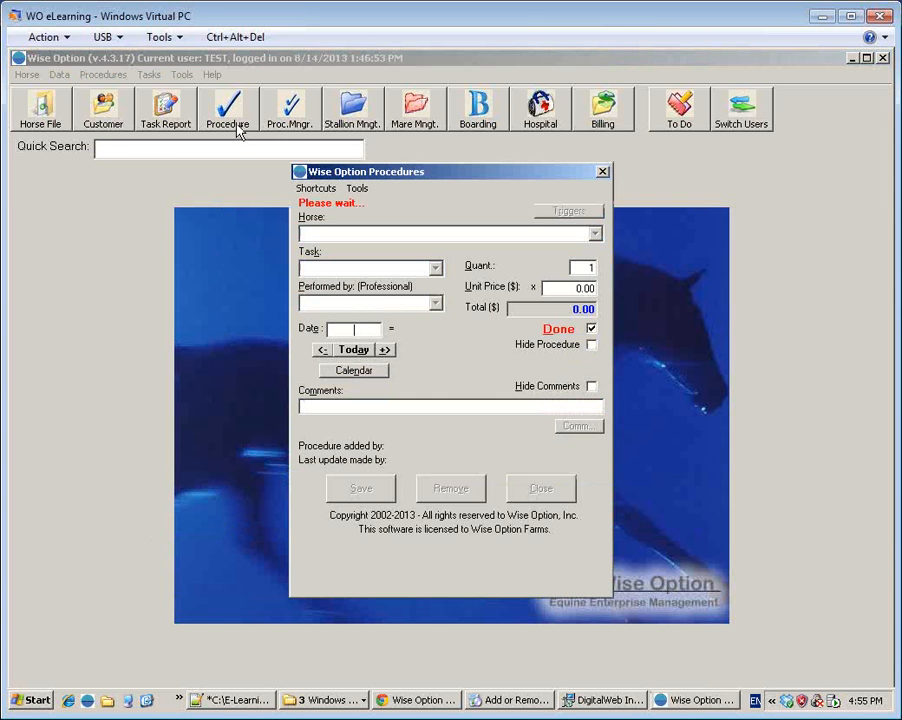
pyautogui.write('Hott Sudden')
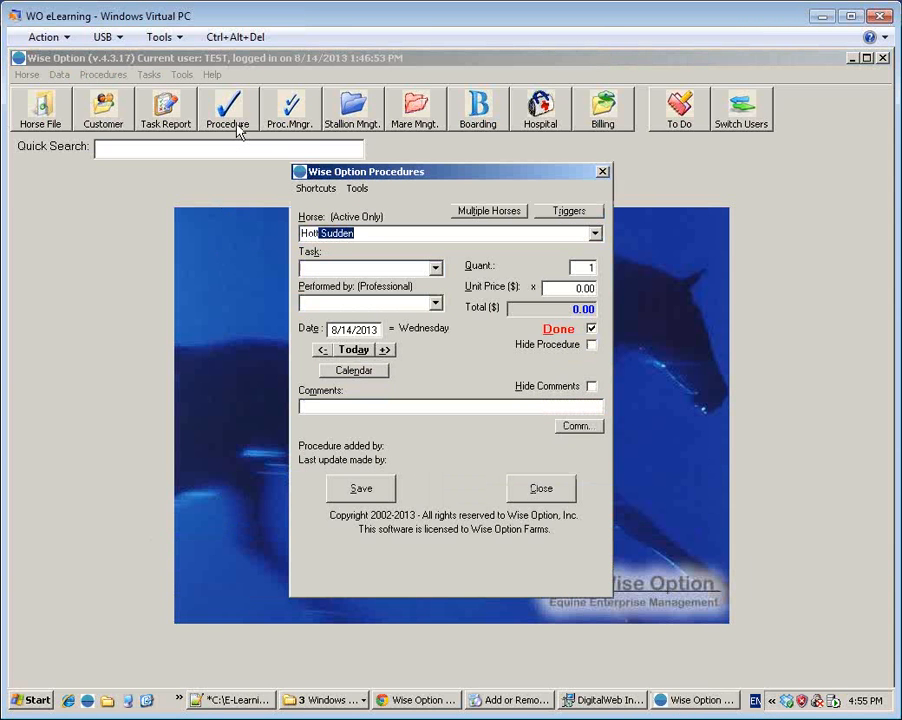
pyautogui.press('Tab')
pyautogui.write('L-C')
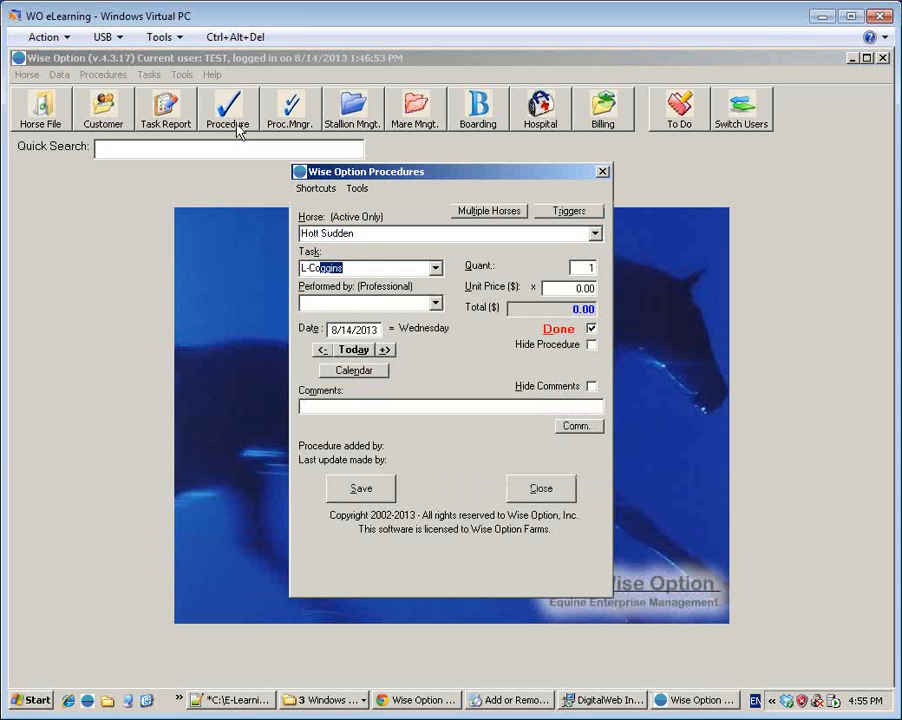
pyautogui.press('Tab')
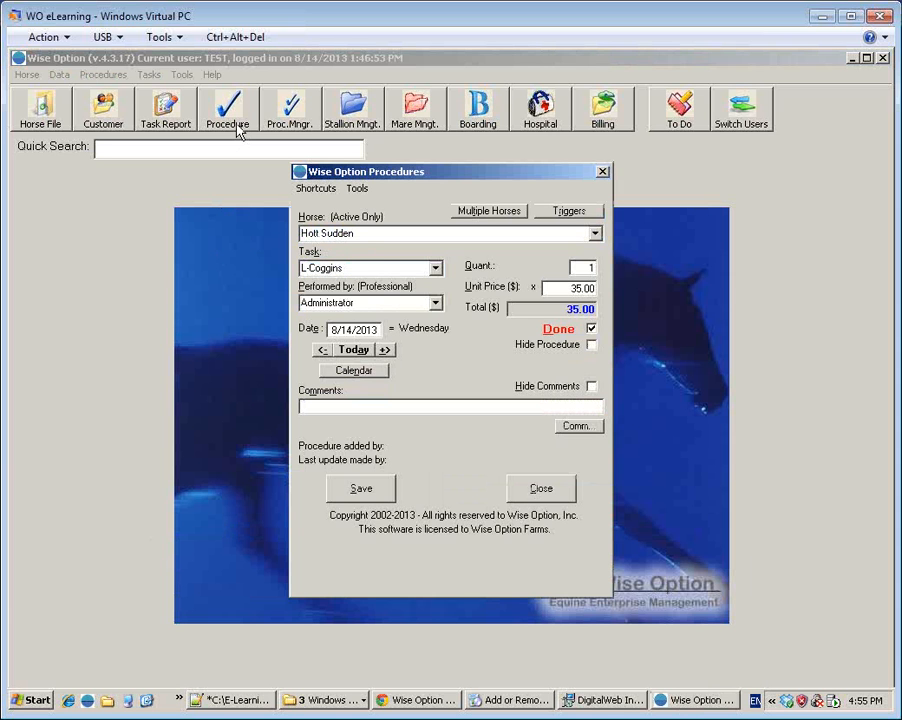
pyautogui.click(323, 350)
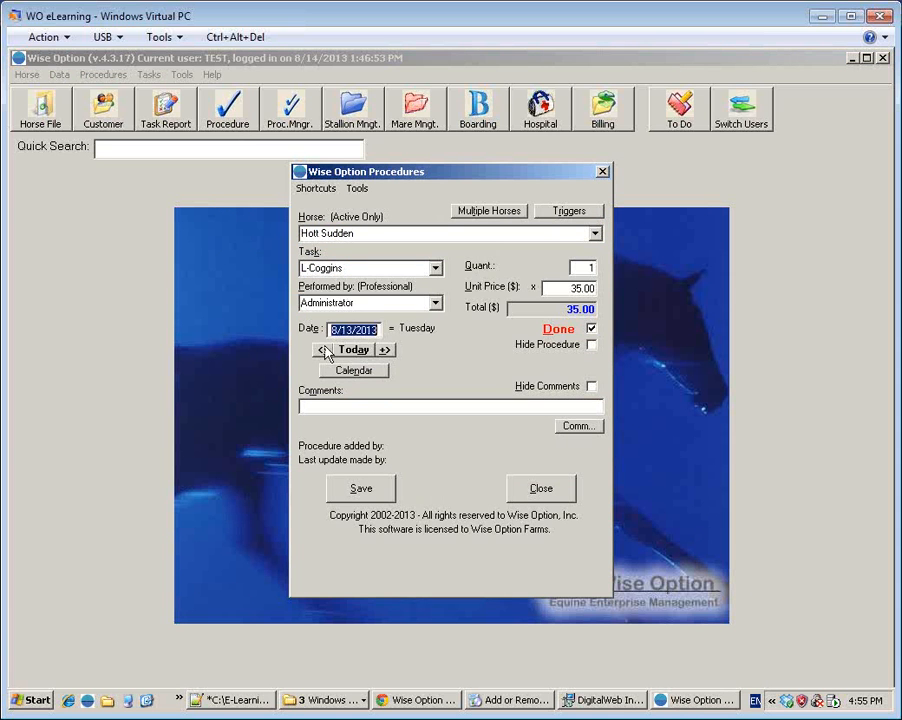
pyautogui.click(356, 492)
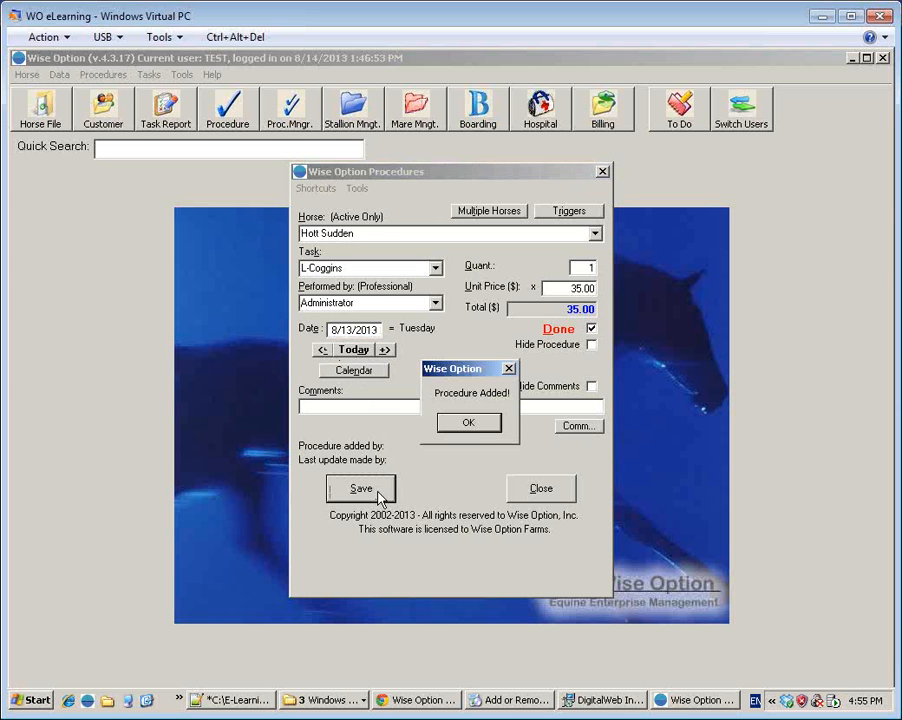
pyautogui.click(494, 428)
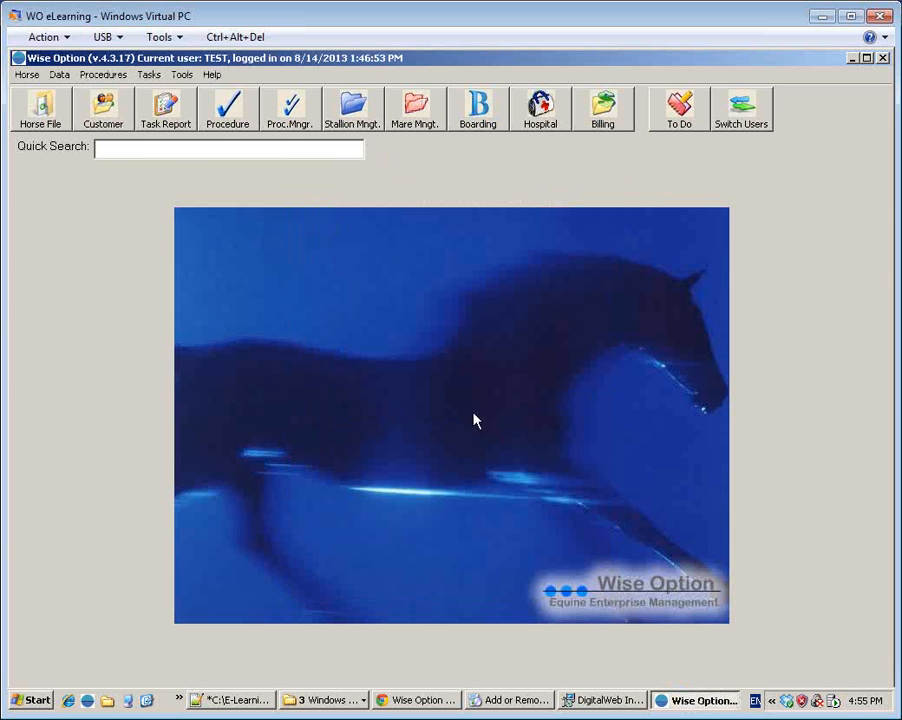
# - Reopen the Task Report for L-Coggins, base it on 2/28/2014, and list the horses due for L-Coggins by that date
pyautogui.click(167, 120)
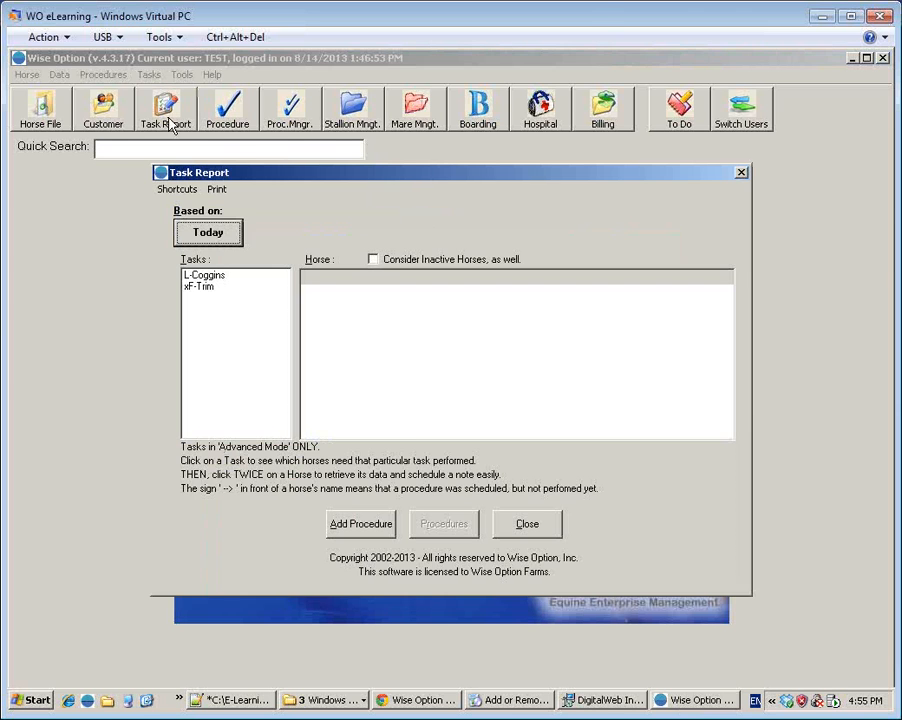
pyautogui.click(210, 276)
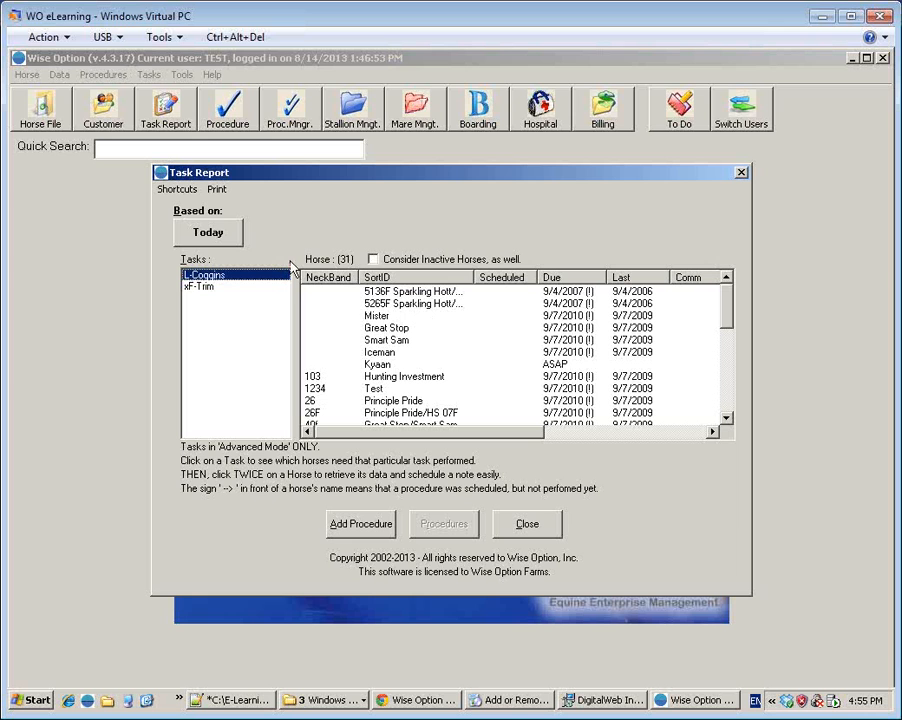
pyautogui.click(210, 233)
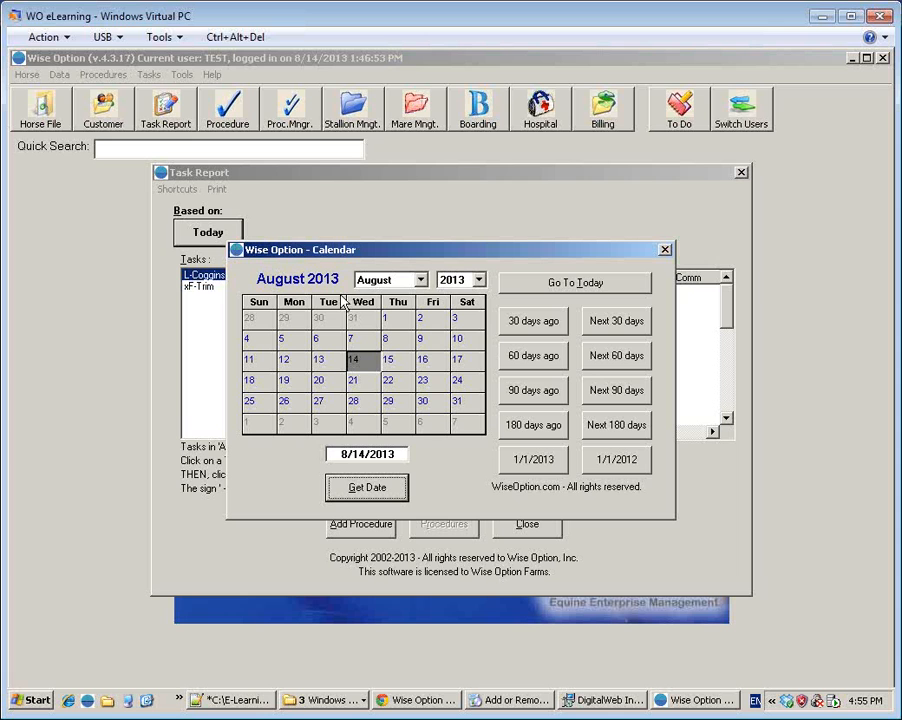
pyautogui.click(630, 425)
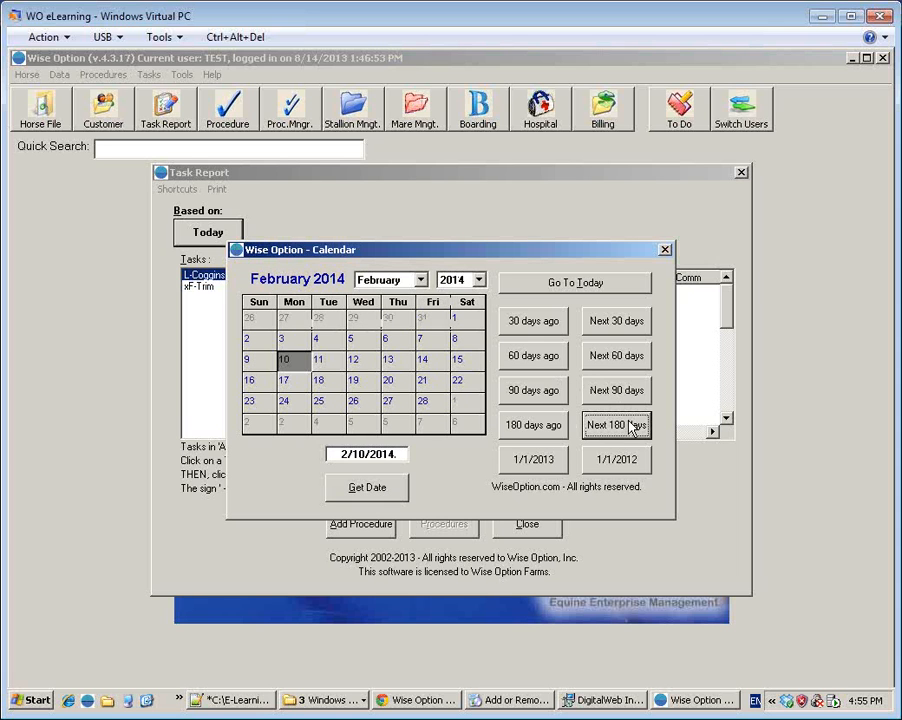
pyautogui.click(428, 408)
pyautogui.click(367, 487)
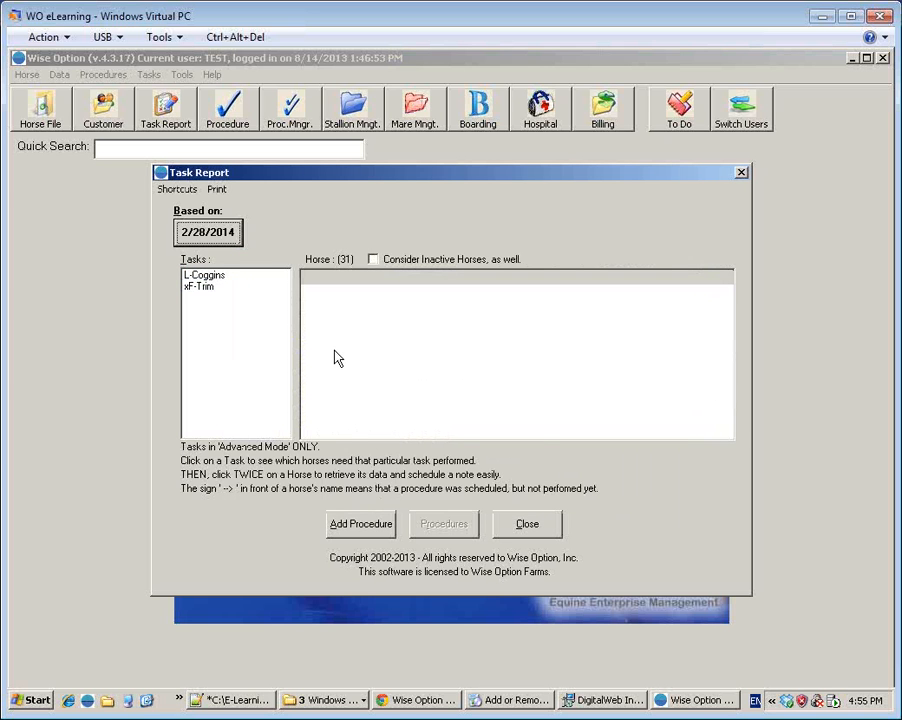
pyautogui.click(215, 278)
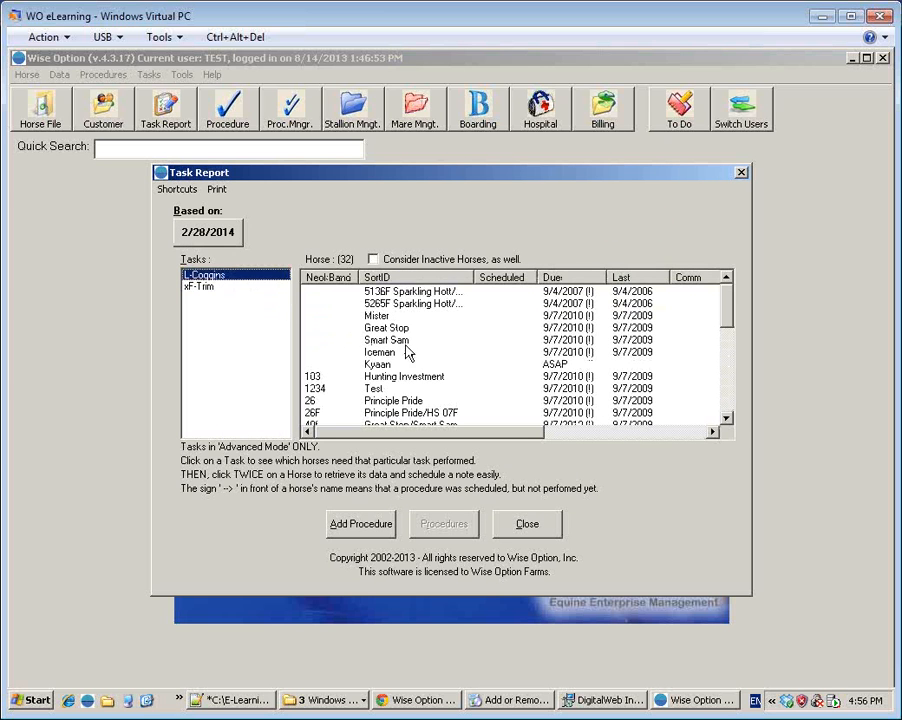
# - Sort the L-Coggins horses by SortID in ascending order and look through the middle of the list
pyautogui.click(411, 279)
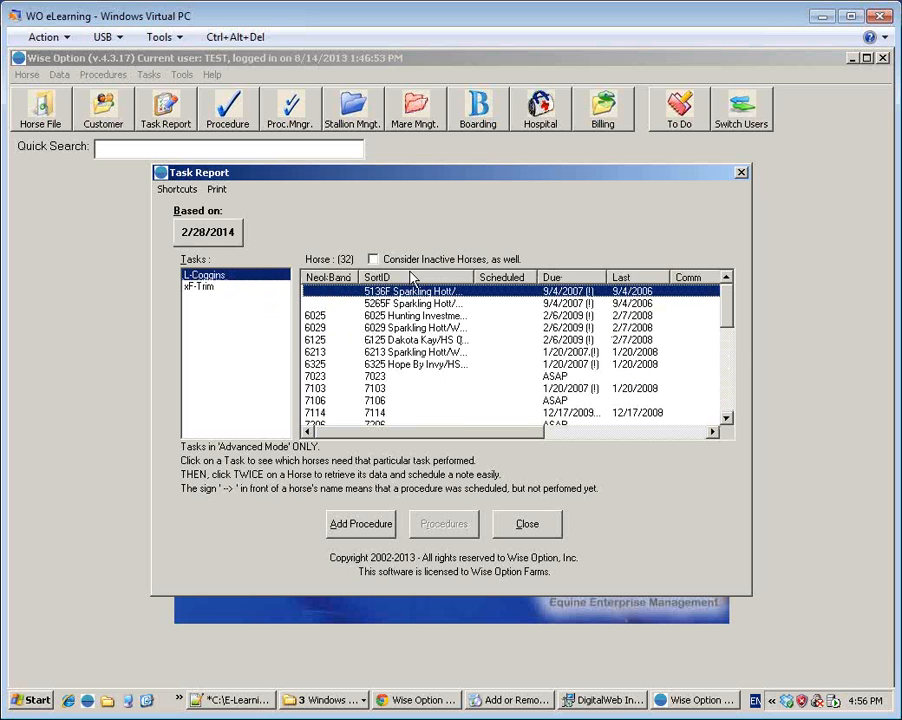
pyautogui.click(411, 279)
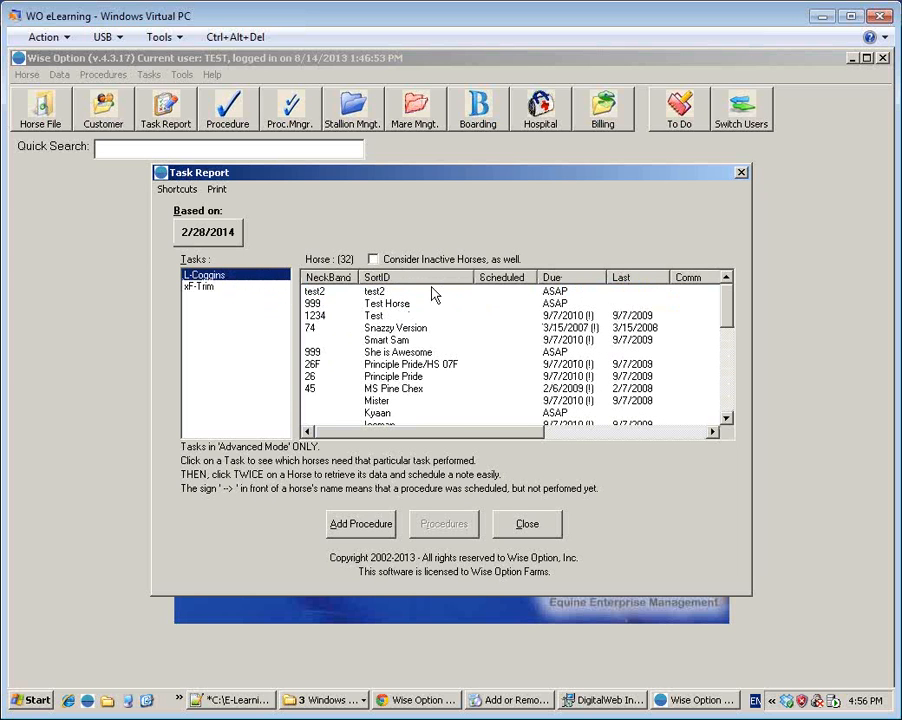
pyautogui.click(432, 281)
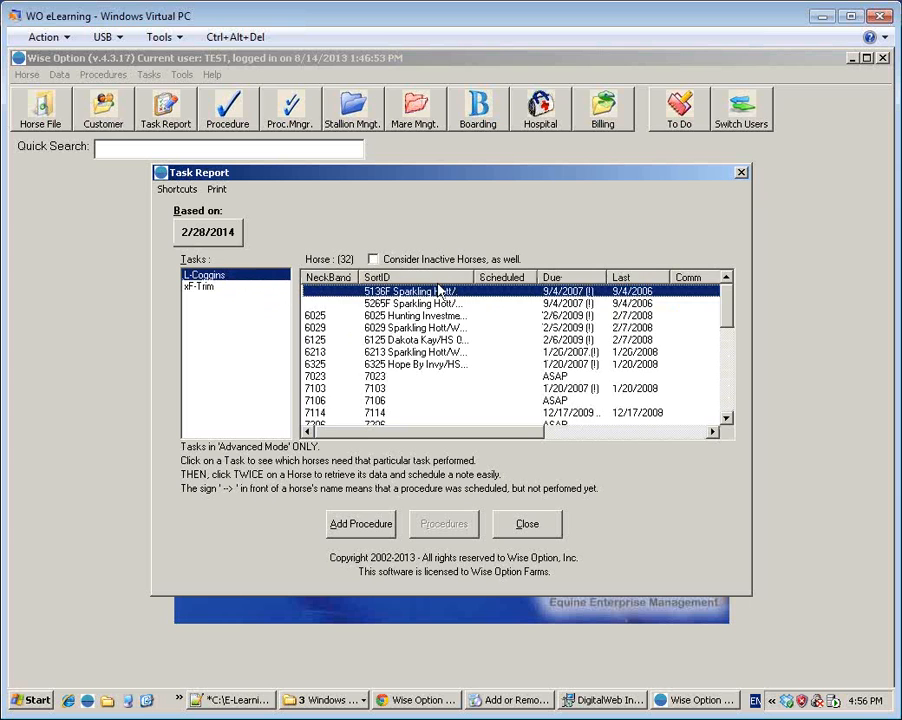
pyautogui.click(730, 398)
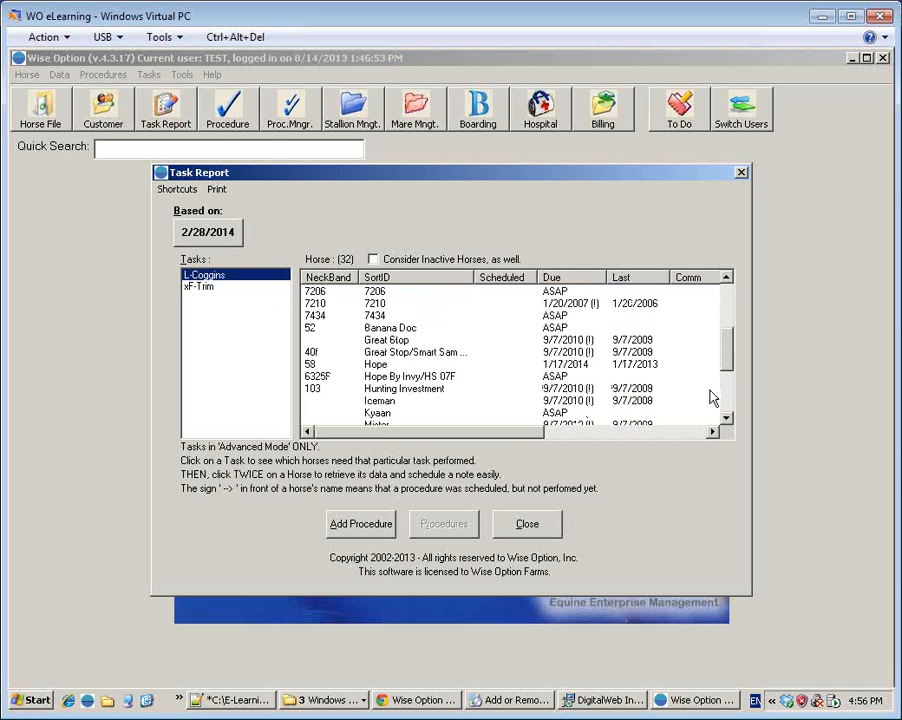
# - Base the report on 2/28/2014 again, check the L-Coggins horses down to the list's end, and close the report
pyautogui.click(227, 232)
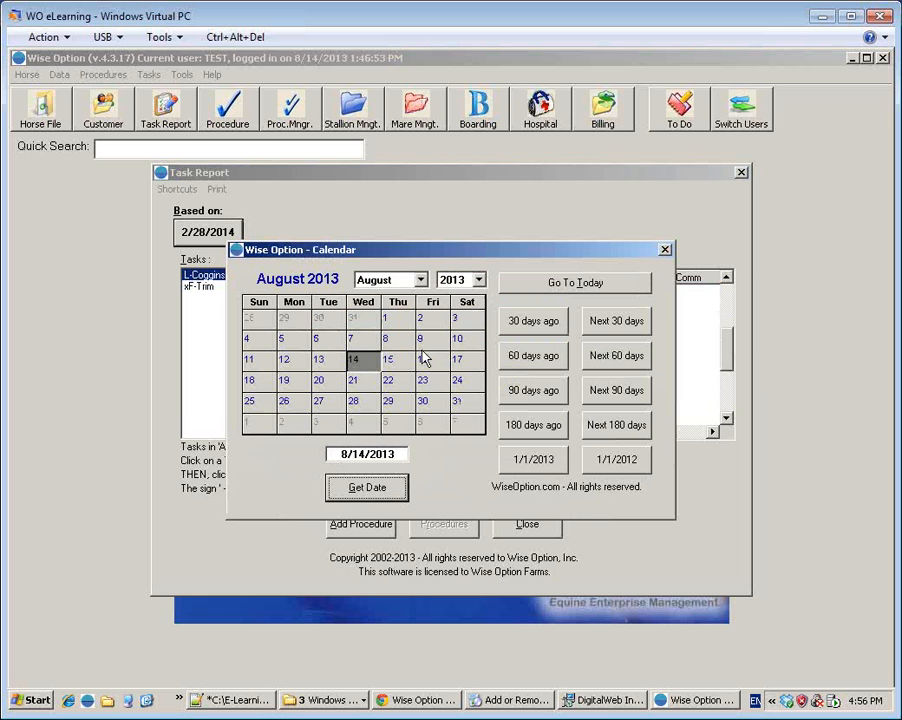
pyautogui.click(616, 430)
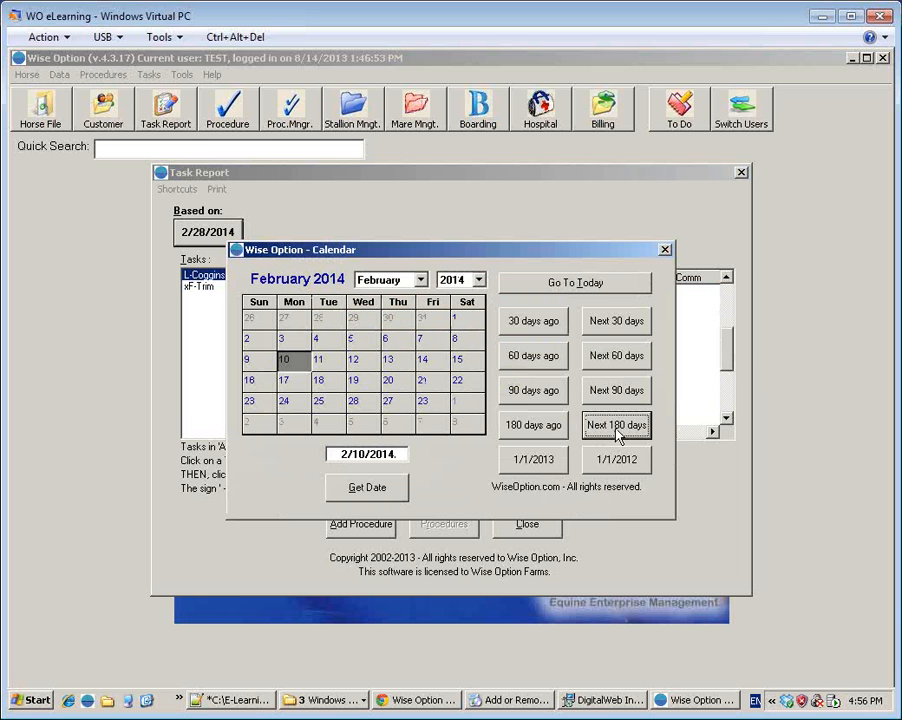
pyautogui.click(403, 389)
pyautogui.click(422, 384)
pyautogui.click(422, 400)
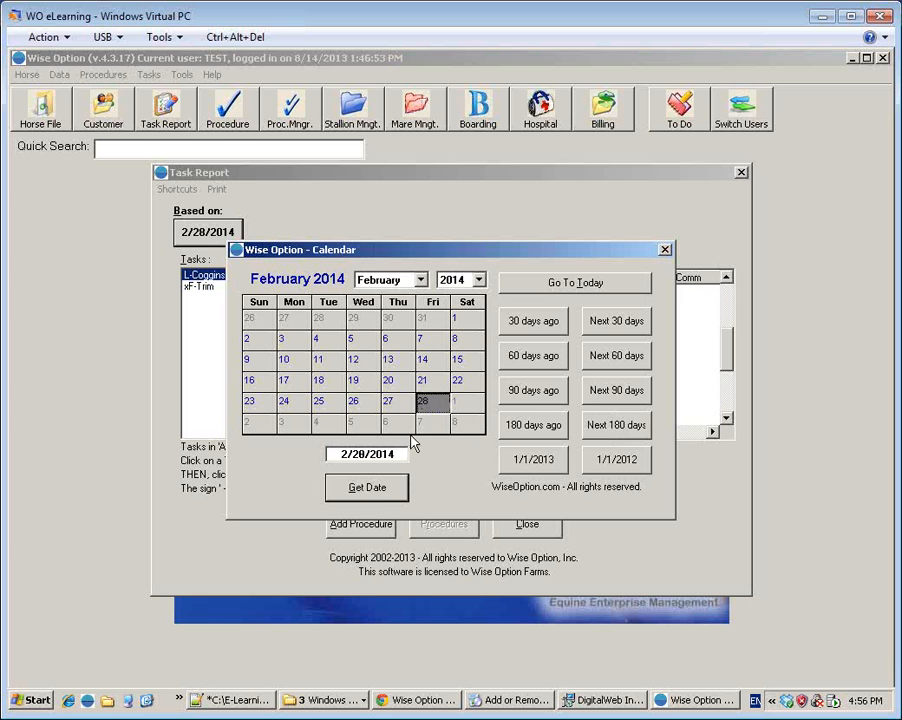
pyautogui.click(386, 492)
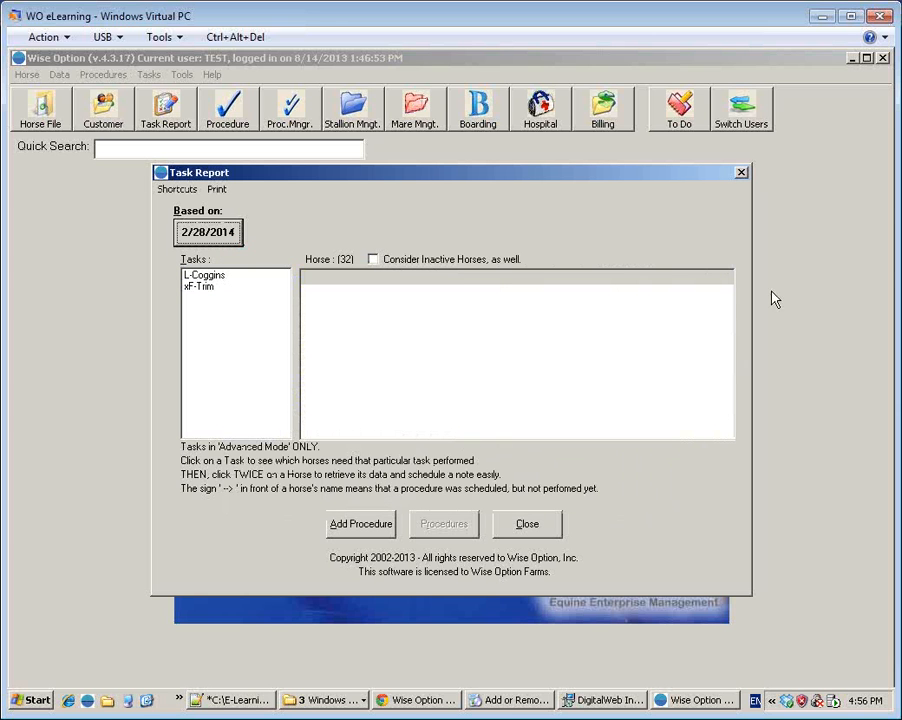
pyautogui.click(220, 278)
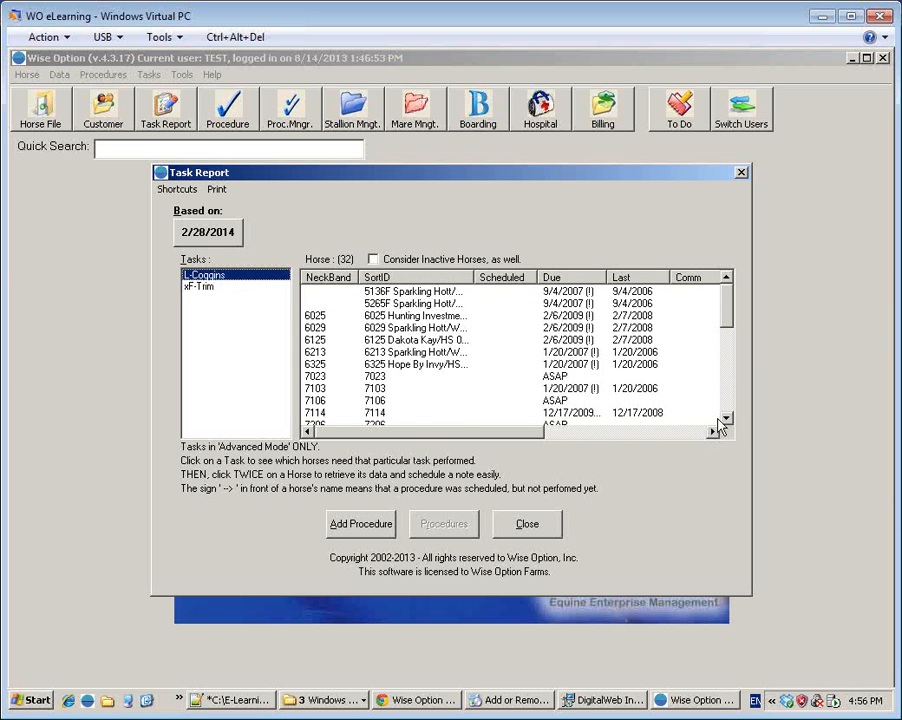
pyautogui.moveTo(728, 424); pyautogui.dragTo(728, 424)
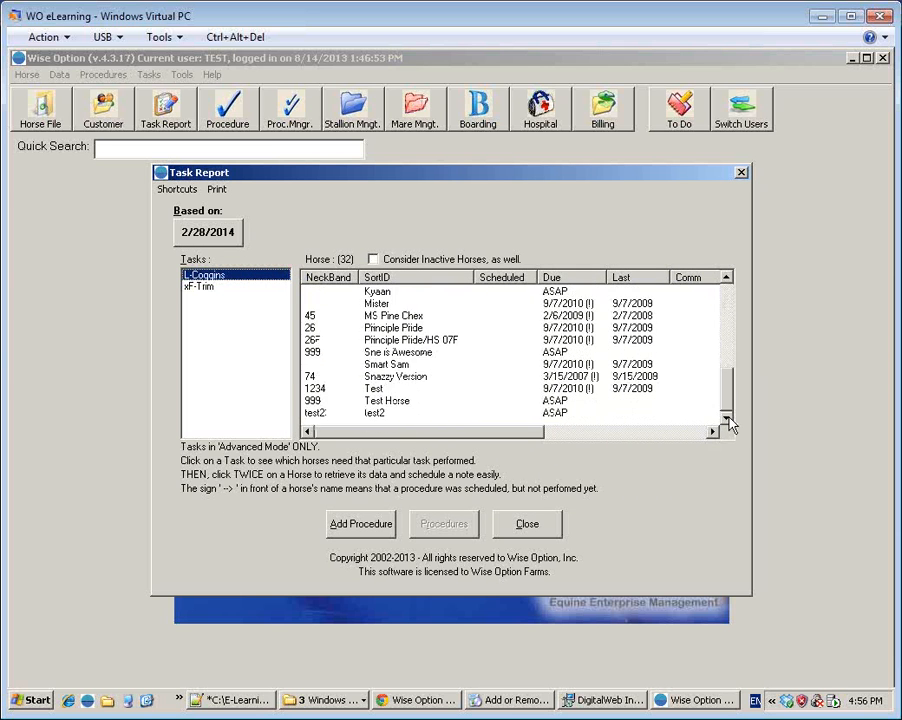
pyautogui.press('Escape')
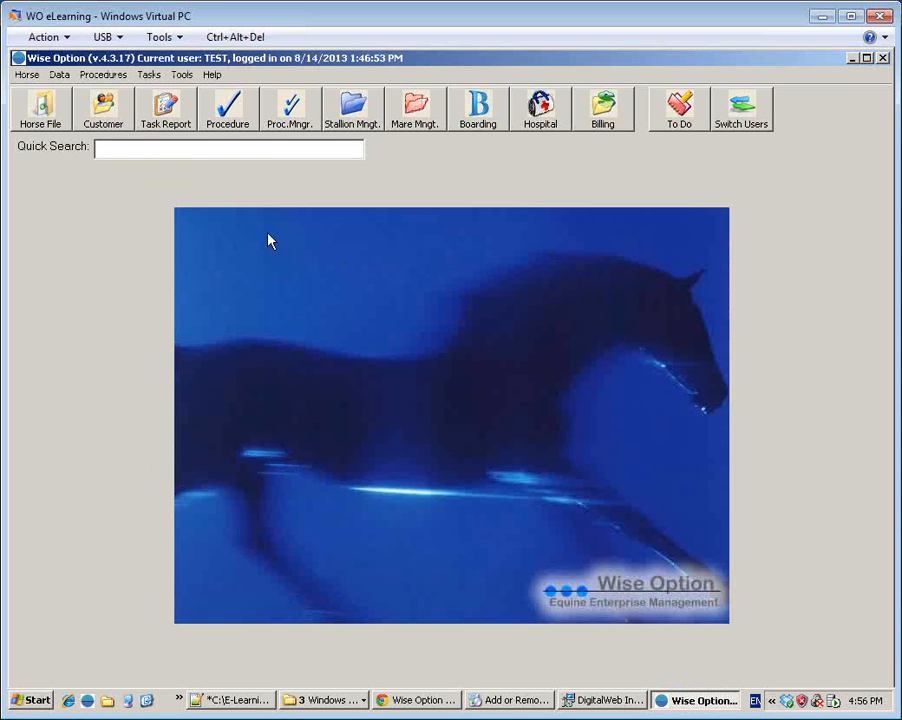
# - Quick-search for "hott", review the L-Coggins procedure in Hott Sudden's procedures, and close the windows without saving
pyautogui.write('hott')
pyautogui.press('Return')
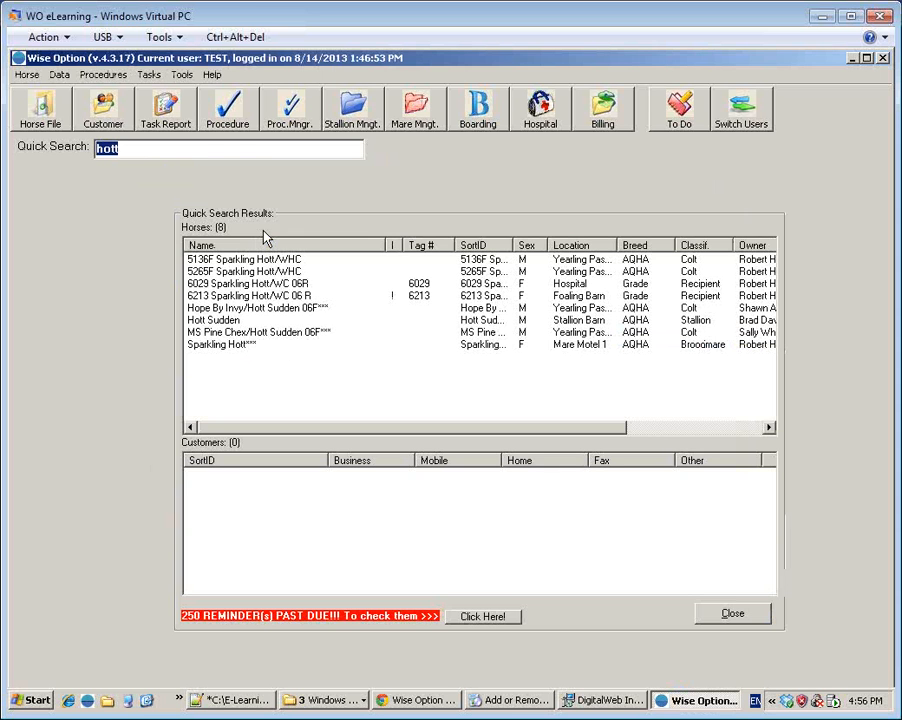
pyautogui.doubleClick(221, 320)
pyautogui.click(630, 386)
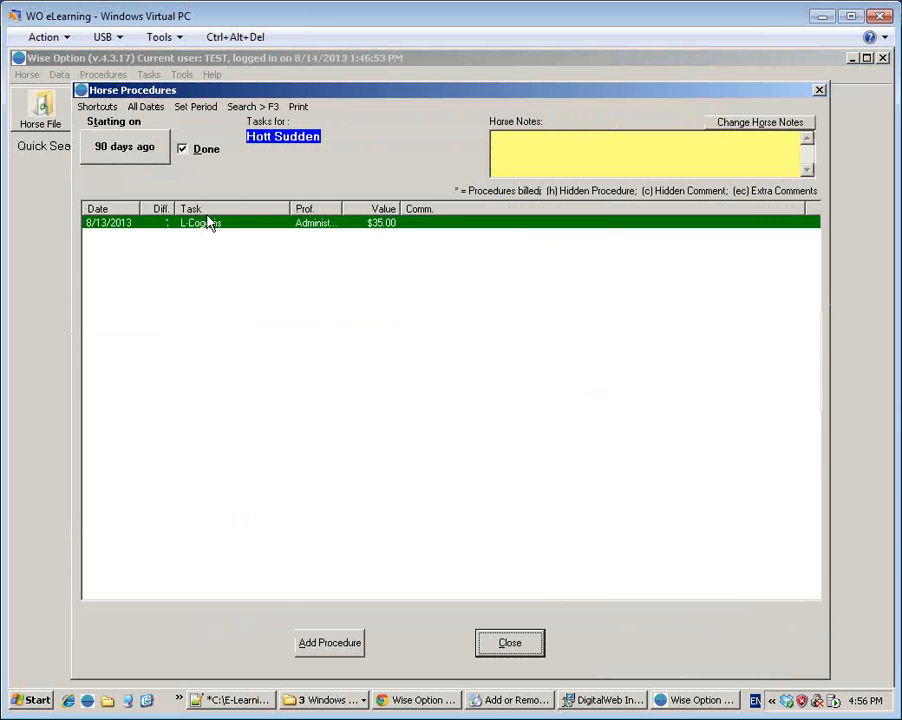
pyautogui.doubleClick(216, 225)
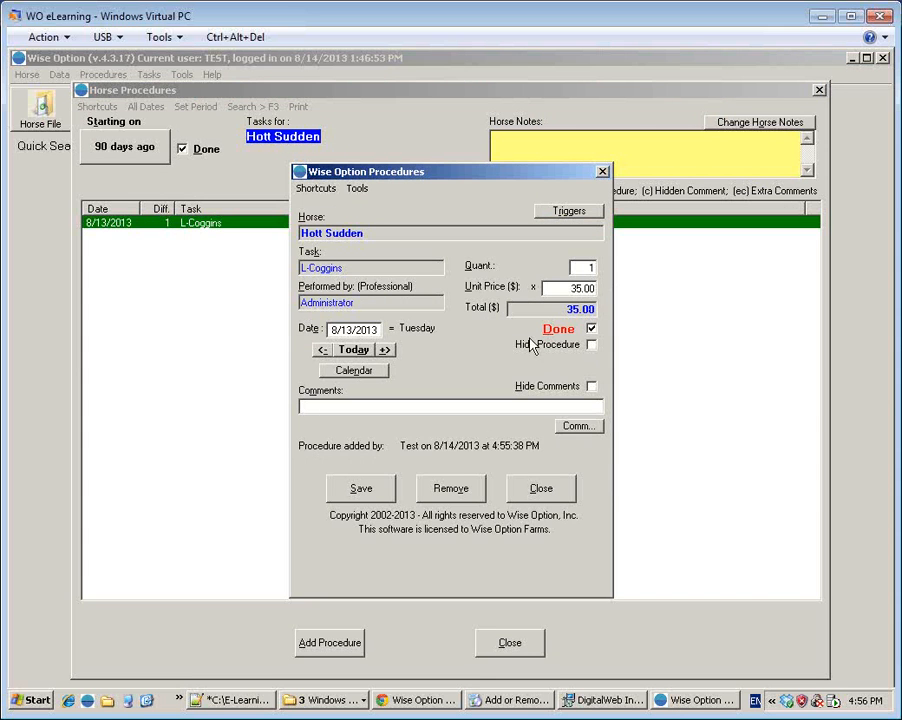
pyautogui.press('Escape')
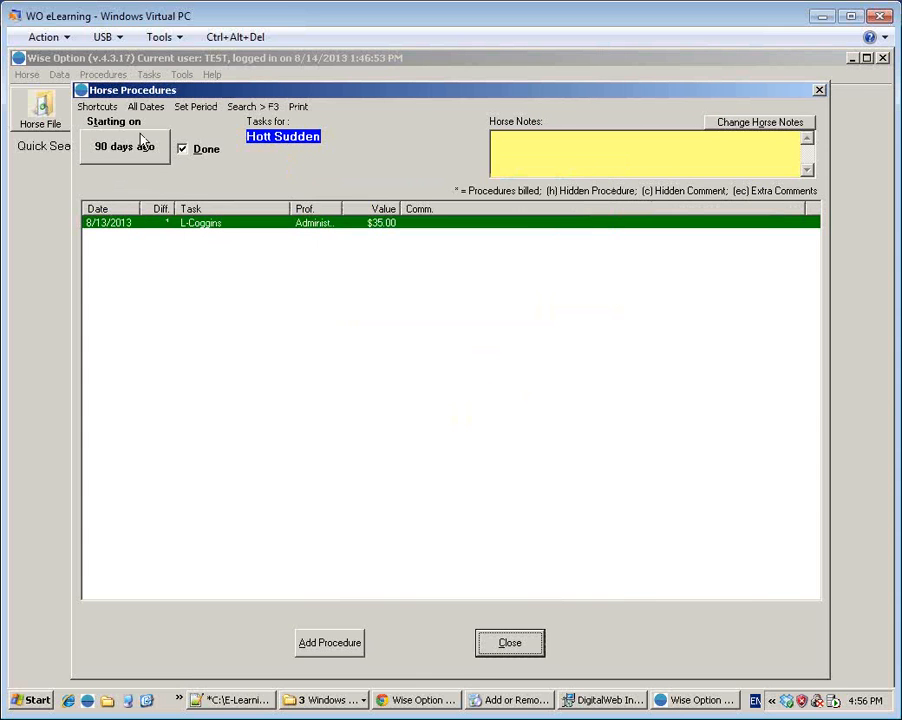
pyautogui.press('Escape')
pyautogui.press('Escape')
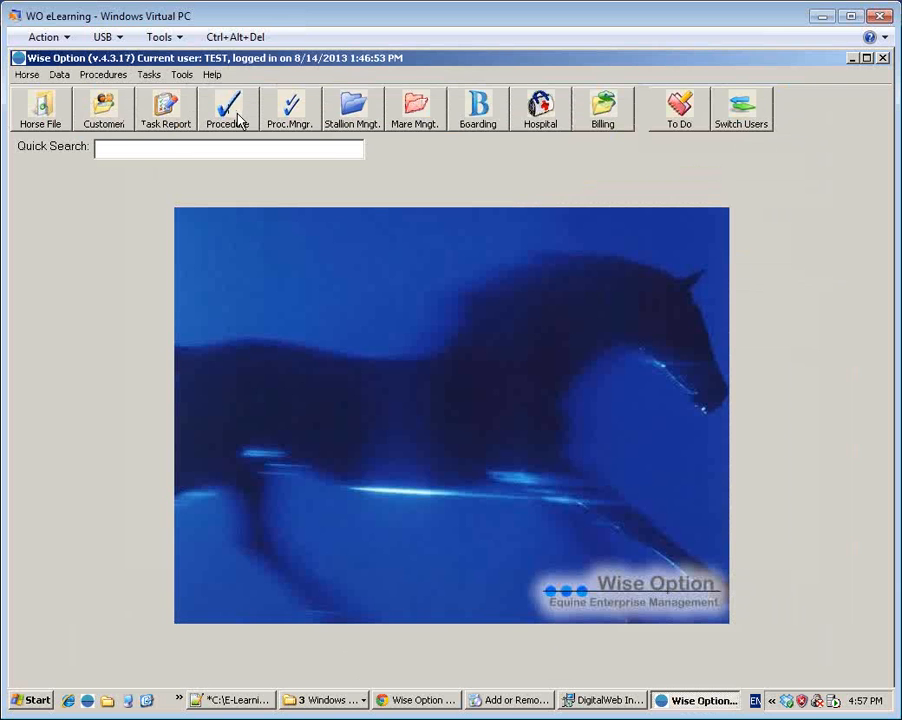
# - Open the Task Report and base it on 8/31/2014
pyautogui.click(164, 118)
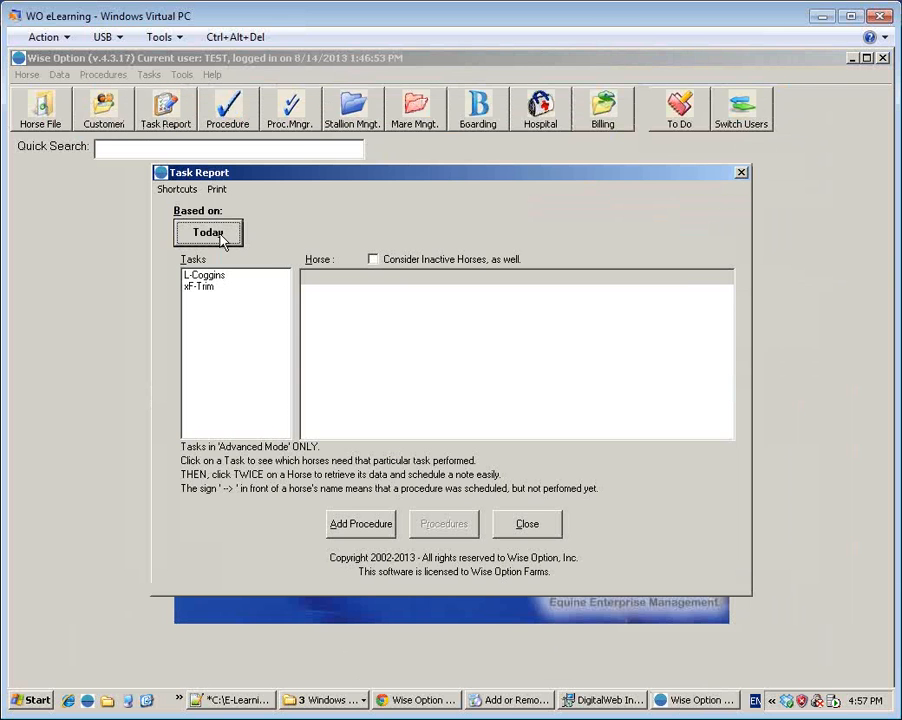
pyautogui.click(222, 240)
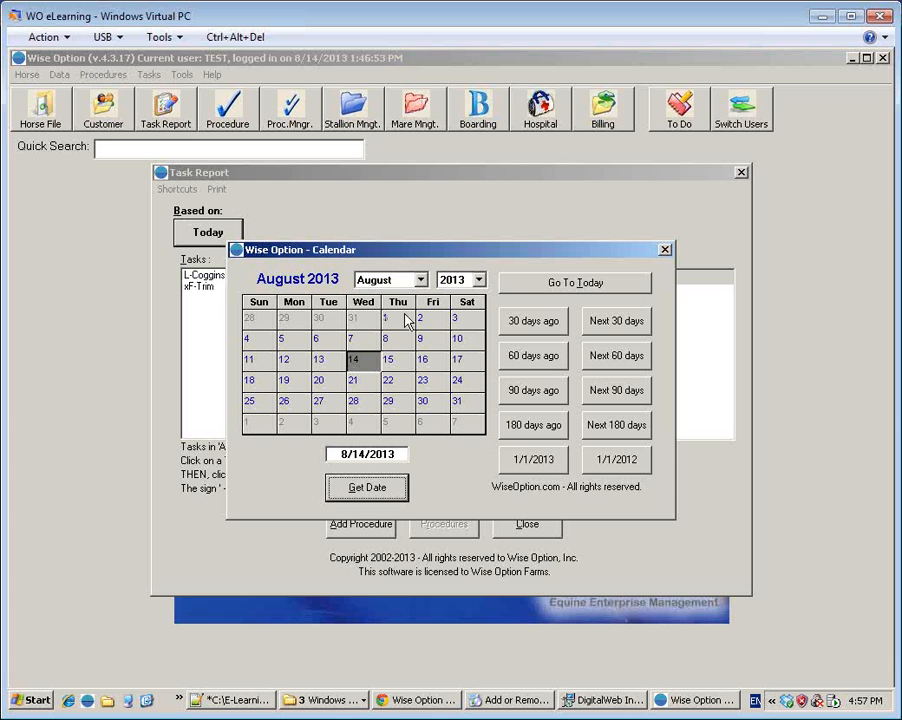
pyautogui.click(479, 283)
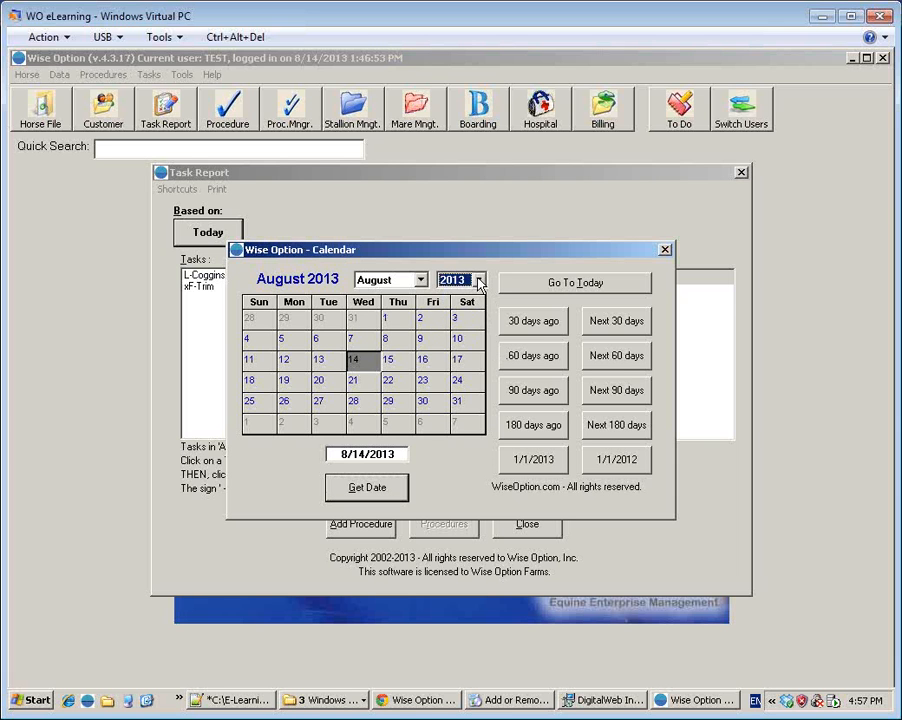
pyautogui.click(479, 283)
pyautogui.click(458, 304)
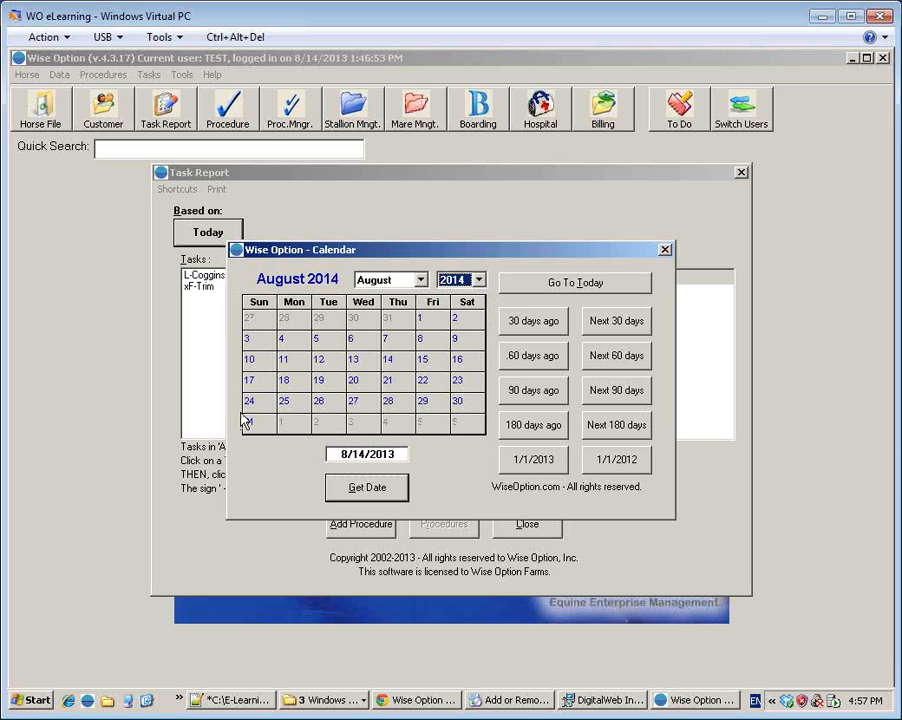
pyautogui.click(255, 423)
pyautogui.click(367, 487)
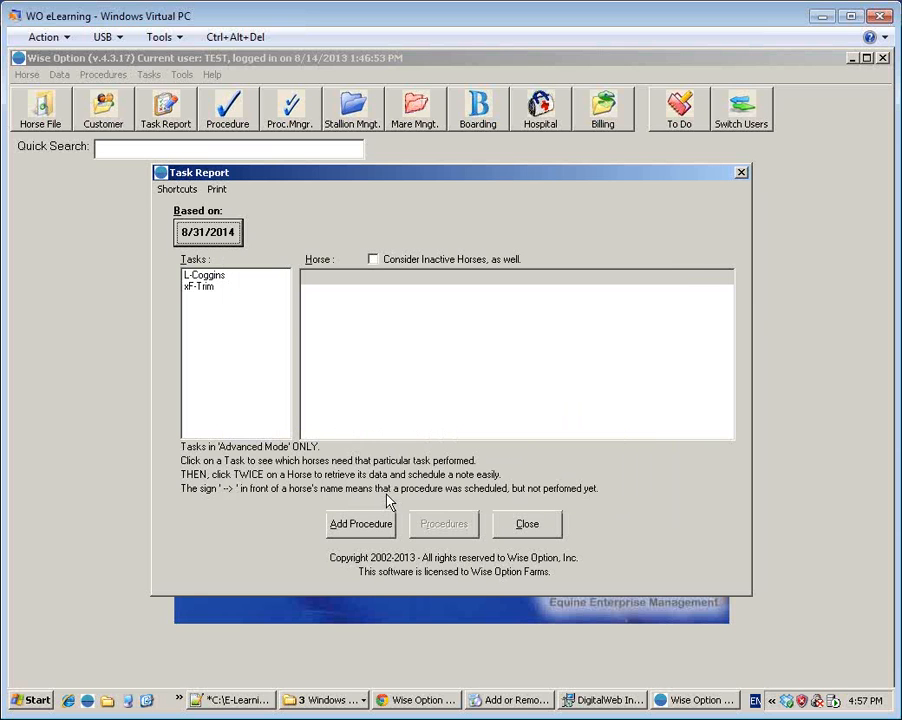
# - List the horses due for L-Coggins, select Hott Sudden to review its due date, and close the report
pyautogui.click(228, 280)
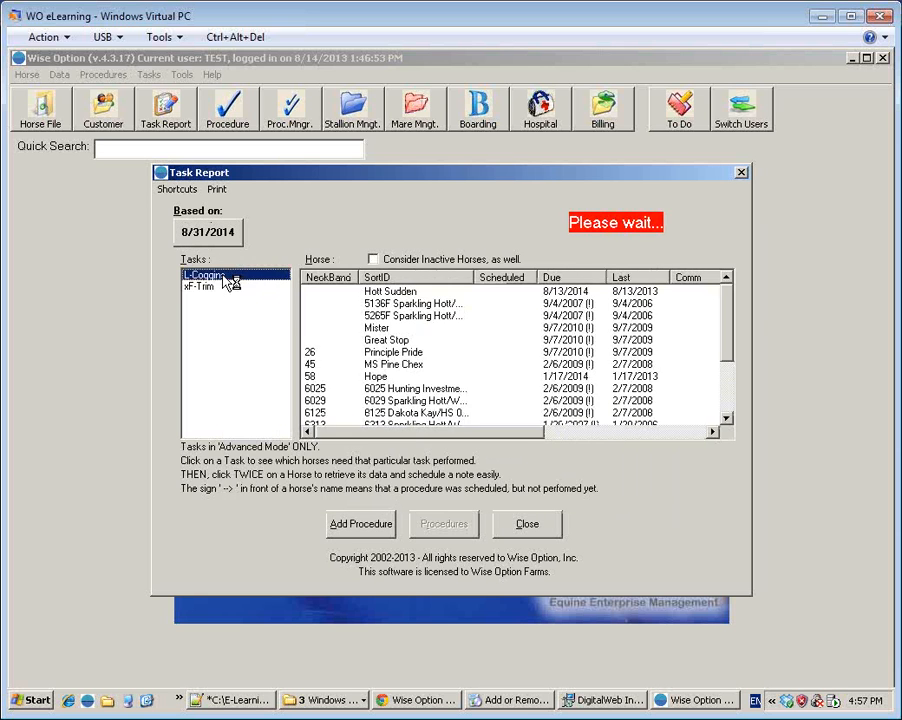
pyautogui.click(408, 291)
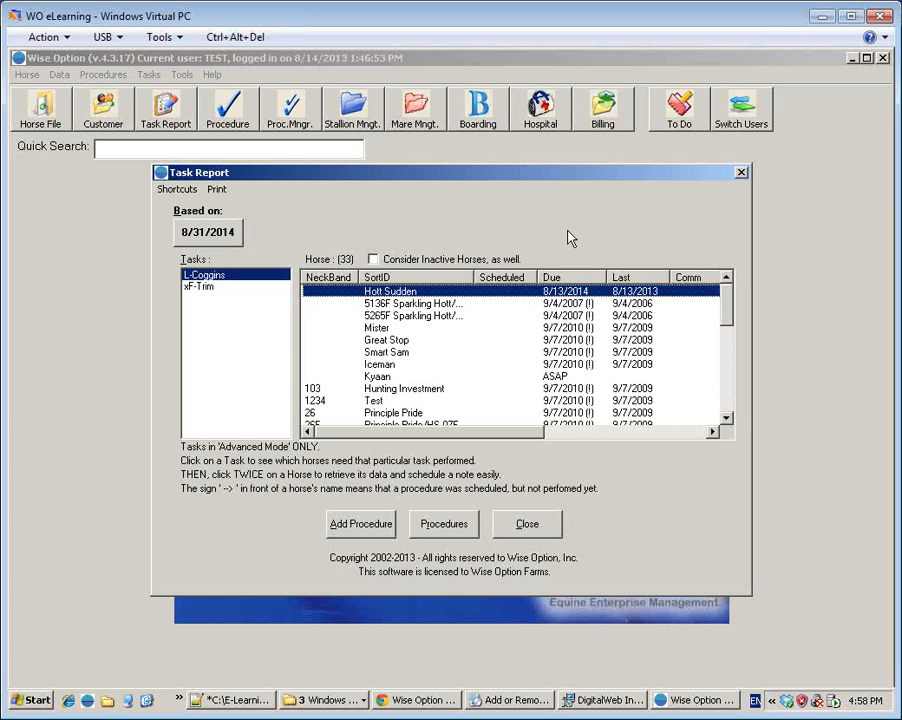
pyautogui.press('Escape')
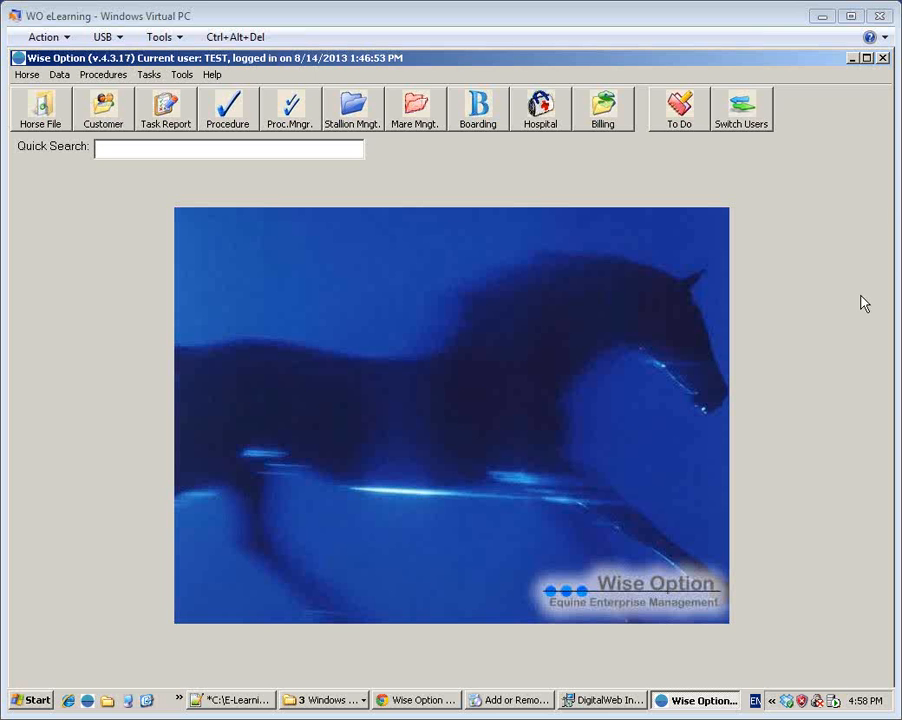
# - Open the horse file of 5136F Sparkling Hott/WHC to examine its options, then close it without saving
pyautogui.click(58, 120)
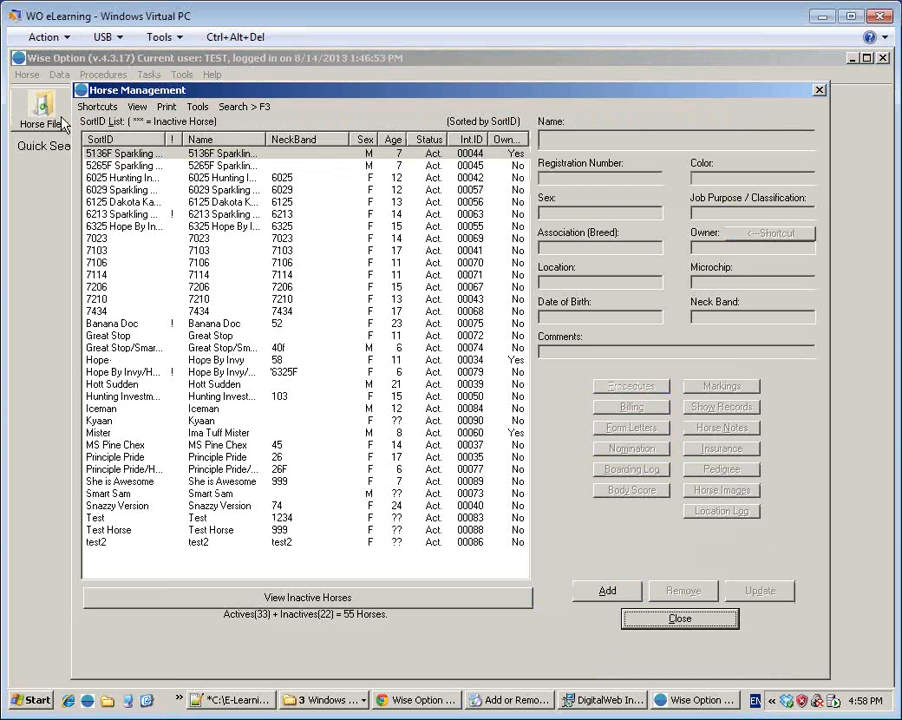
pyautogui.click(148, 155)
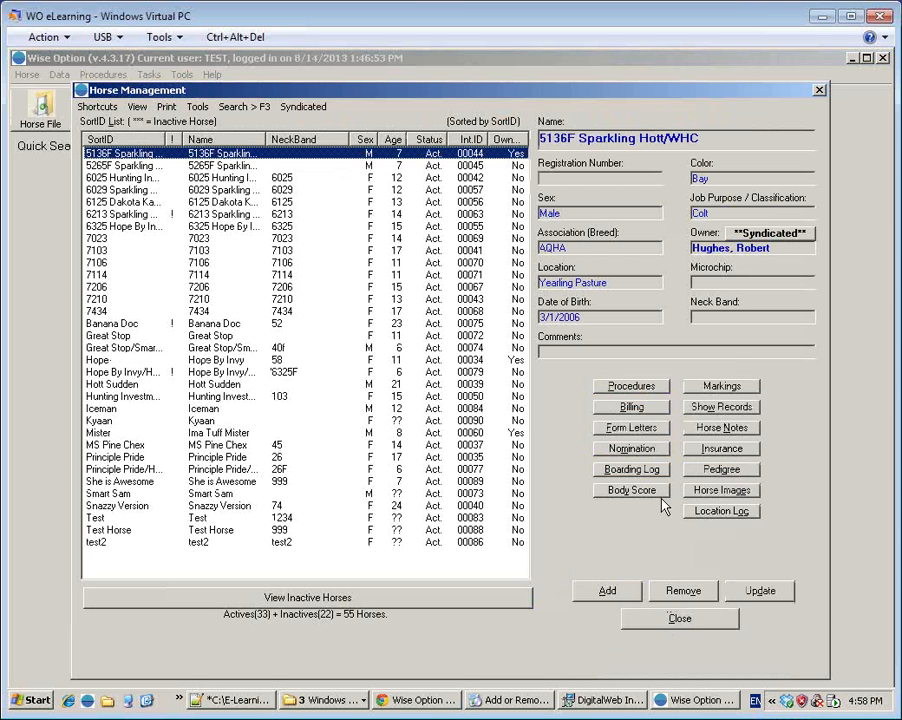
pyautogui.click(762, 591)
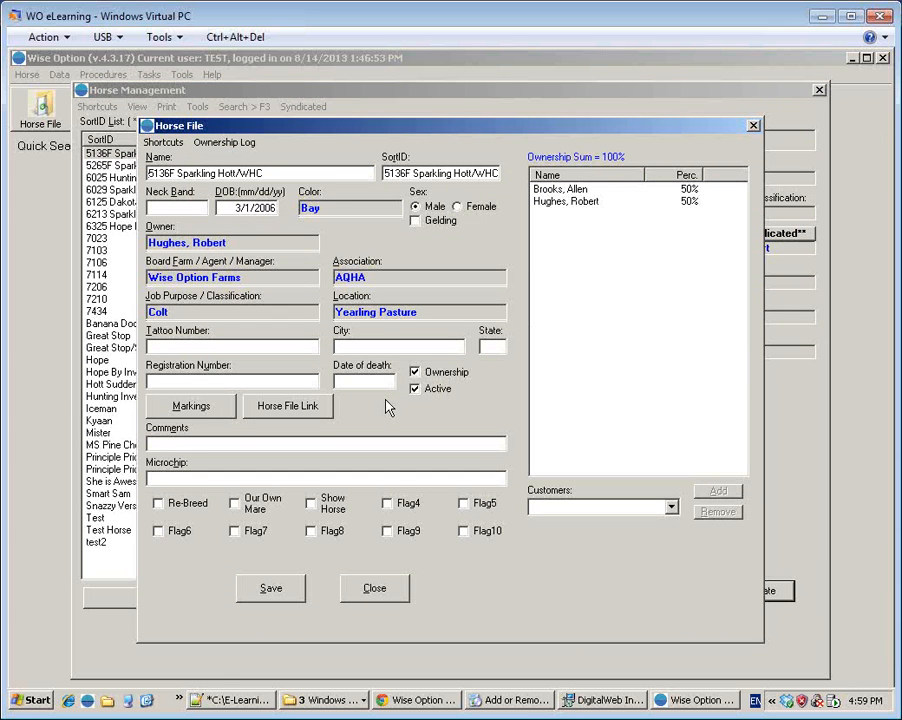
pyautogui.press('Escape')
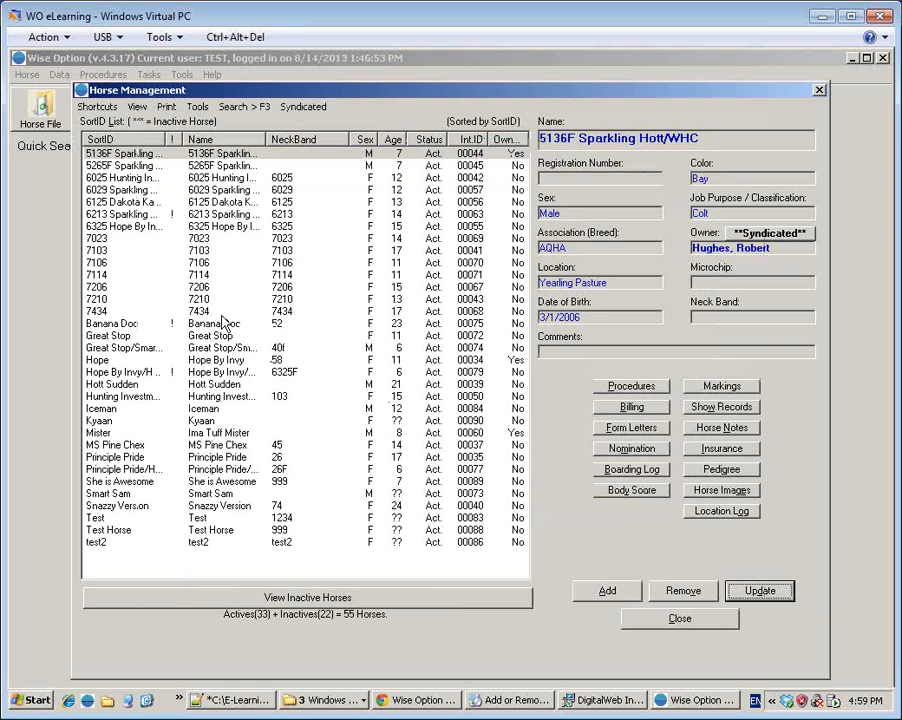
# - View the horse file of mare 7434, including its Chute Fee option, and close it without saving
pyautogui.click(345, 312)
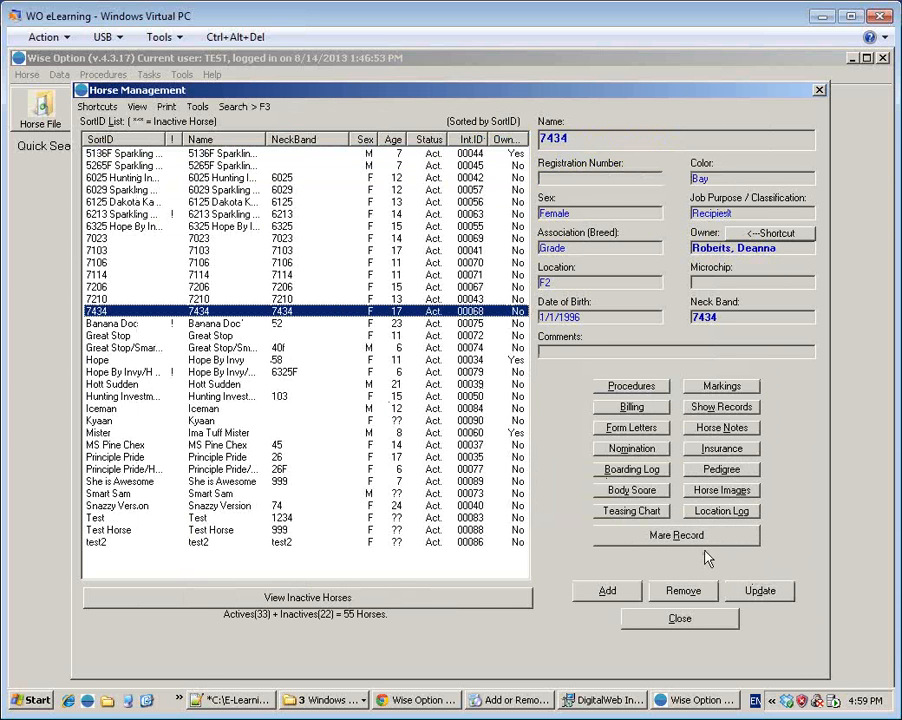
pyautogui.click(757, 591)
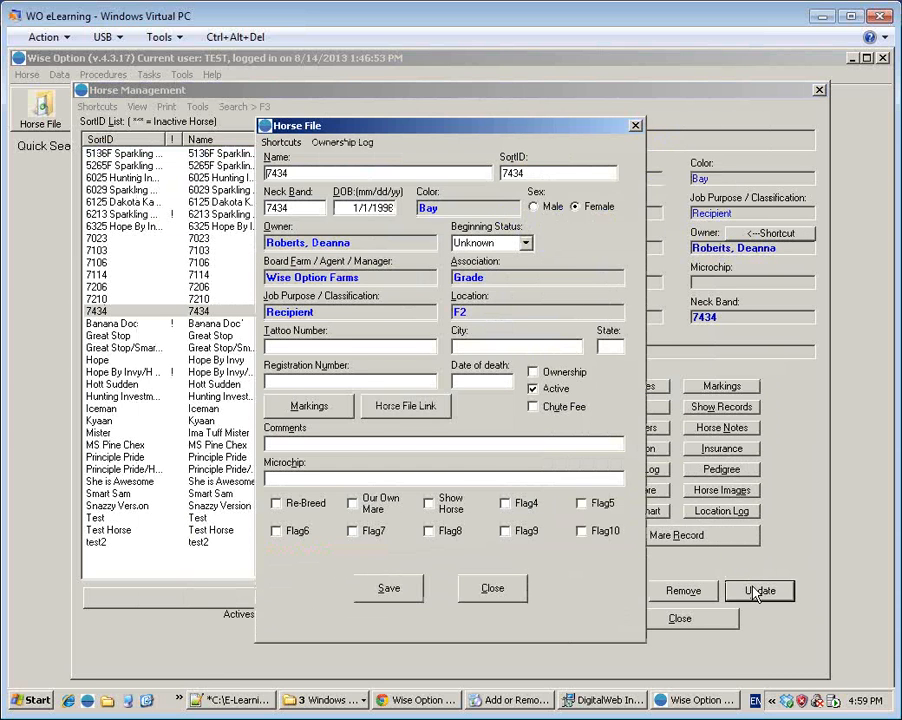
pyautogui.press('Escape')
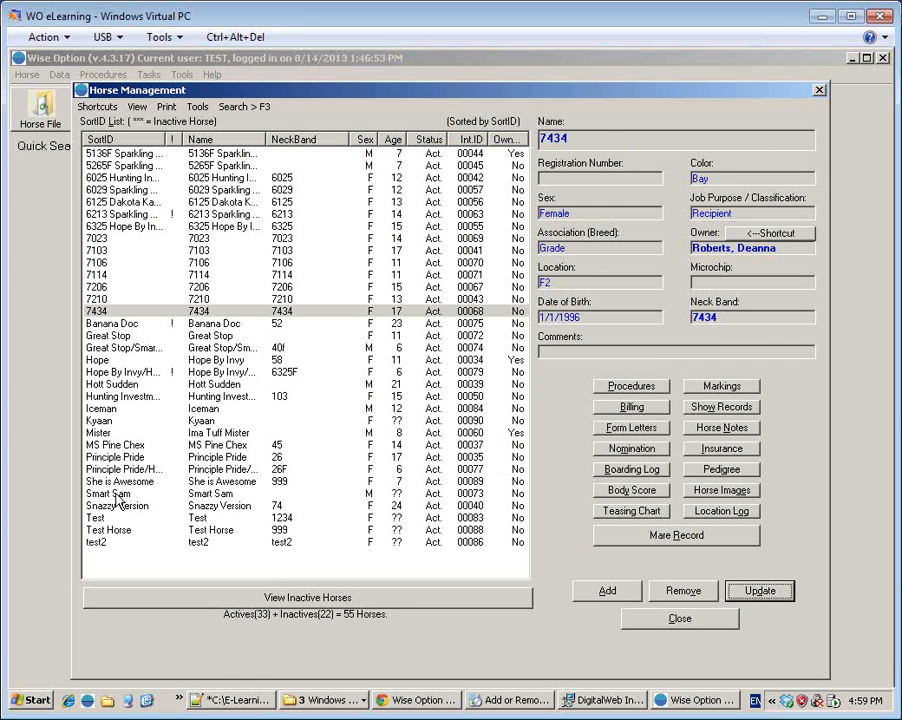
# - Check the Chute Fee option in Banana Doc's horse file, then close the file and the horse list without saving
pyautogui.click(120, 327)
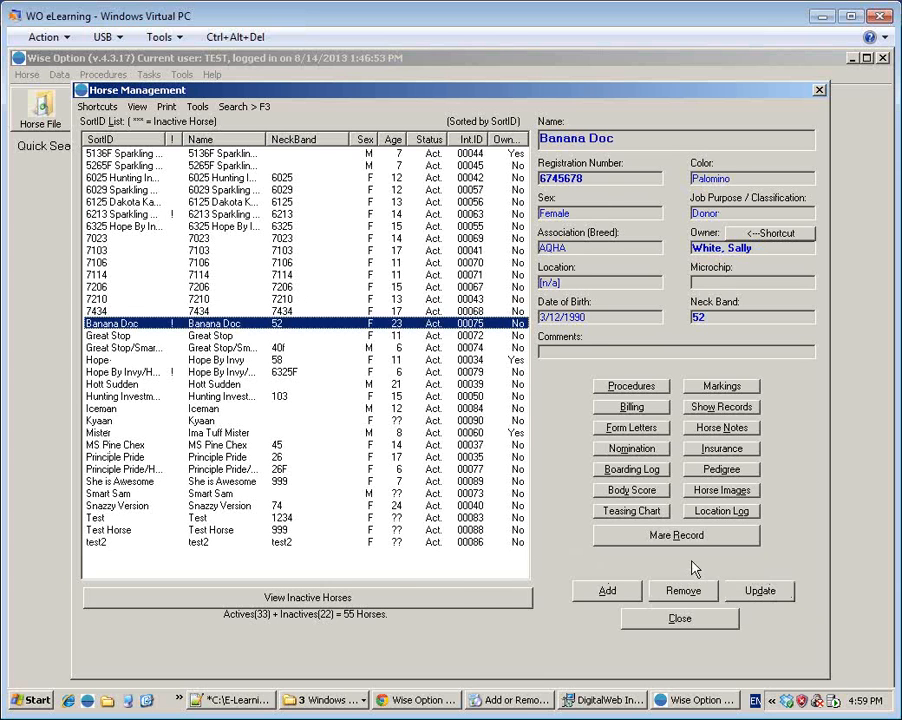
pyautogui.click(760, 591)
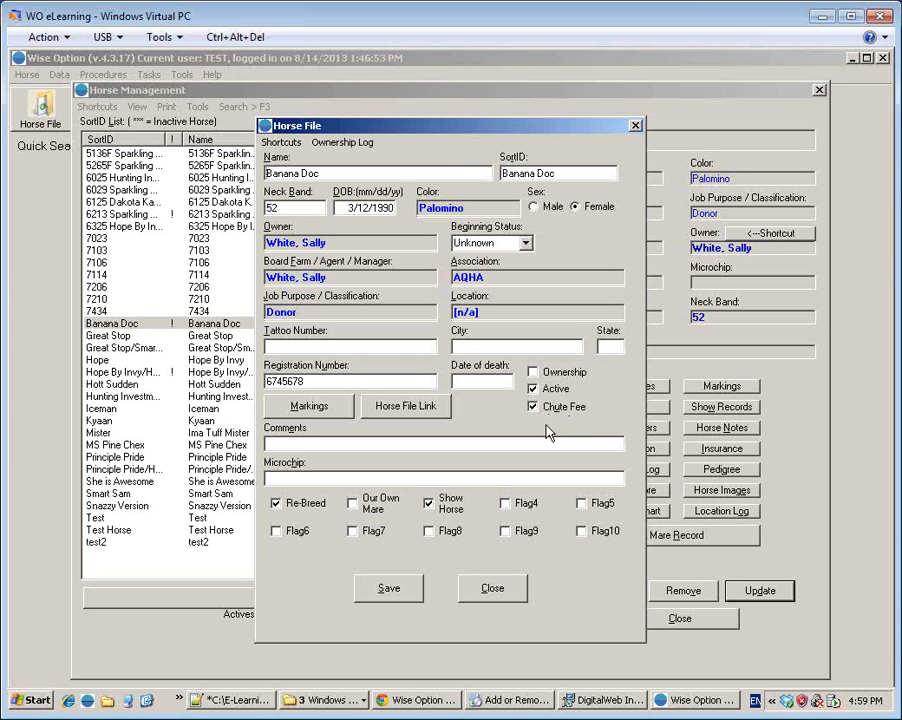
pyautogui.press('Escape')
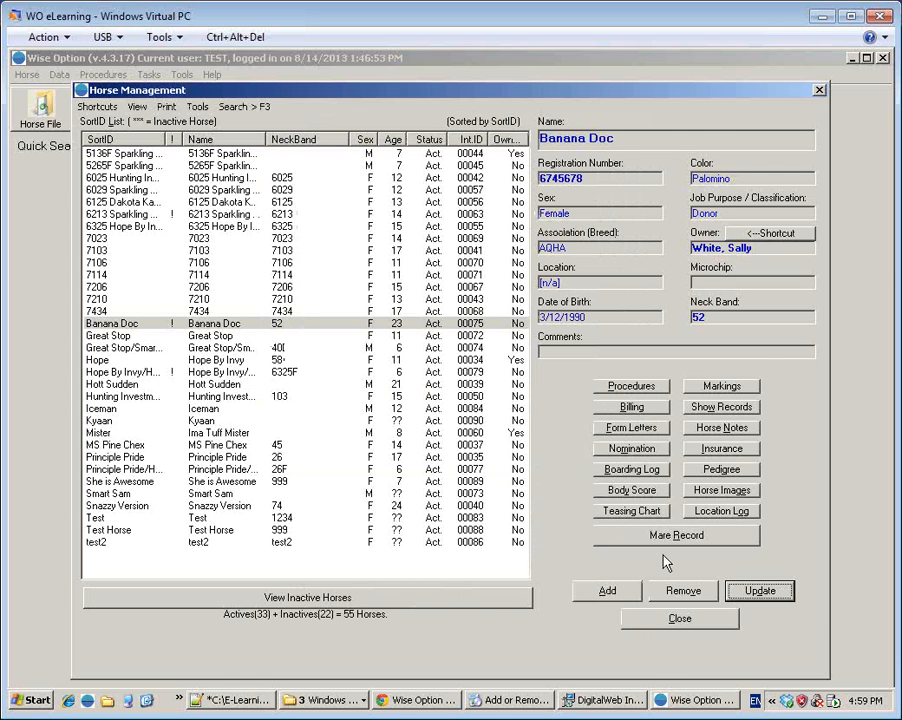
pyautogui.press('Escape')
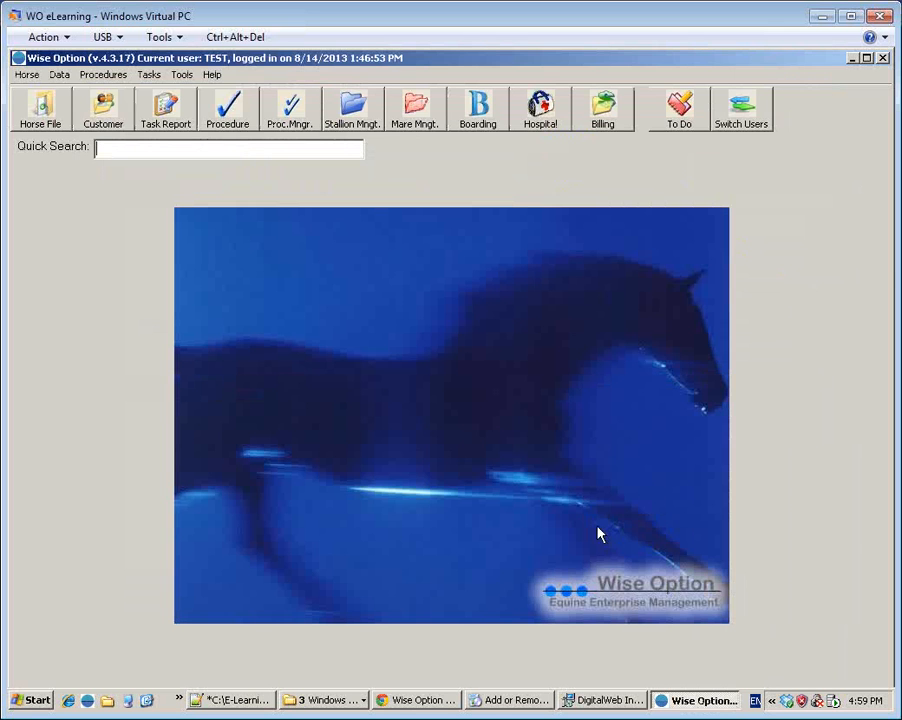
# - Open the task list and search it for tasks matching "check"
pyautogui.click(148, 75)
pyautogui.click(165, 90)
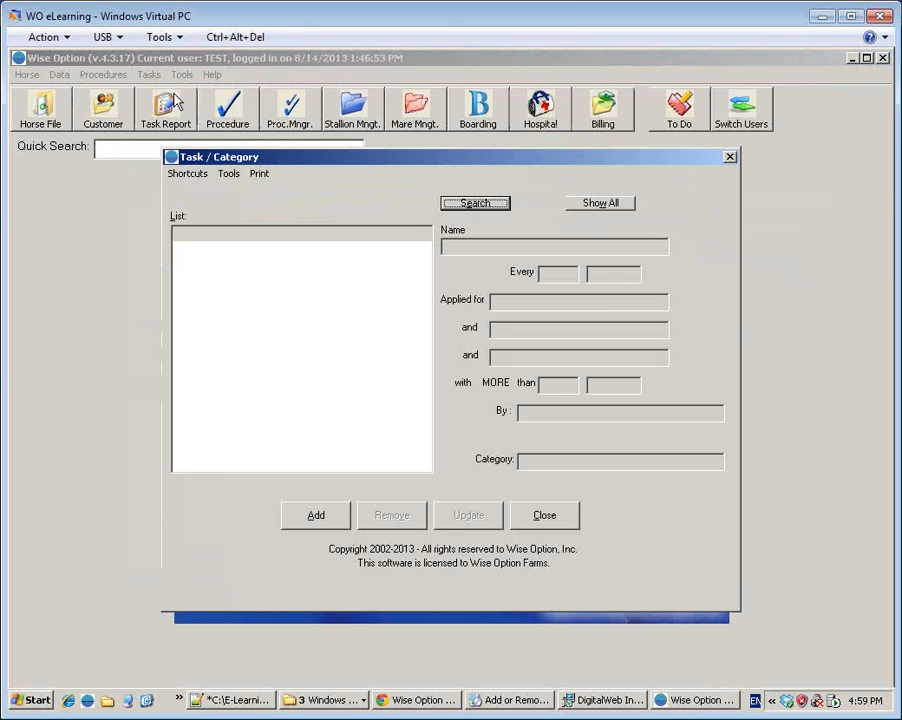
pyautogui.click(486, 207)
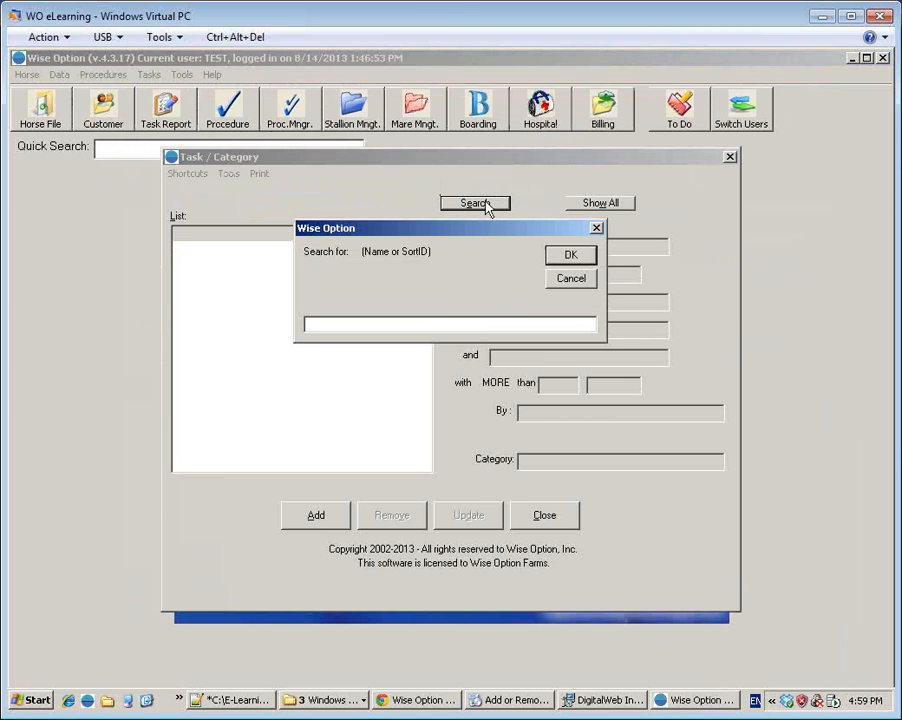
pyautogui.write('cch')
pyautogui.press('BackSpace')
pyautogui.press('BackSpace')
pyautogui.write('heck')
pyautogui.press('Return')
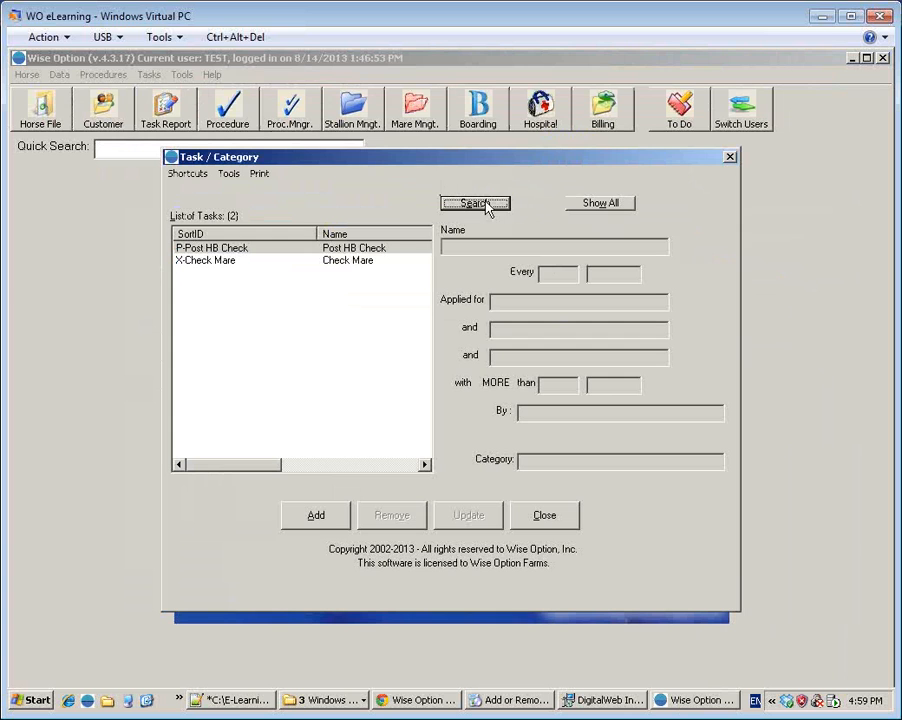
# - Review the suggested value in the X-Check Mare task's settings and close the task windows without saving
pyautogui.click(237, 262)
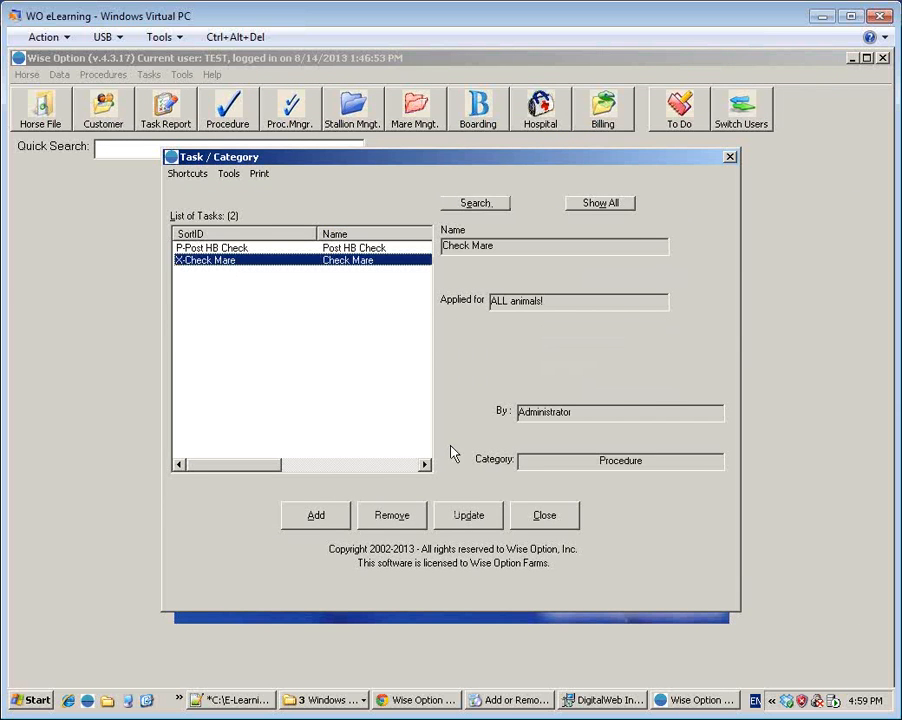
pyautogui.click(484, 518)
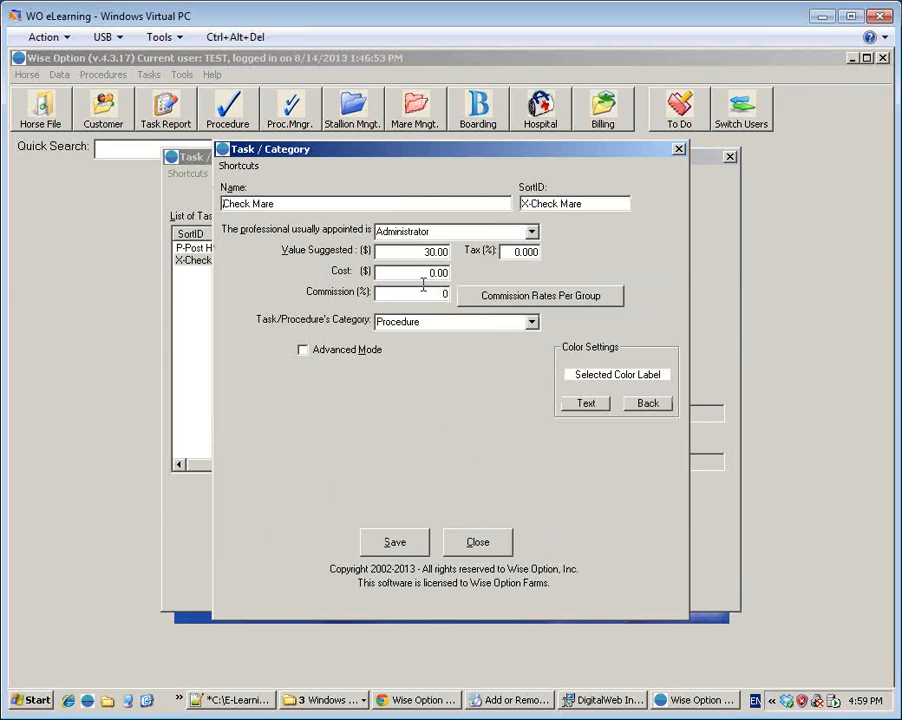
pyautogui.click(430, 252)
pyautogui.press('Escape')
pyautogui.press('Escape')
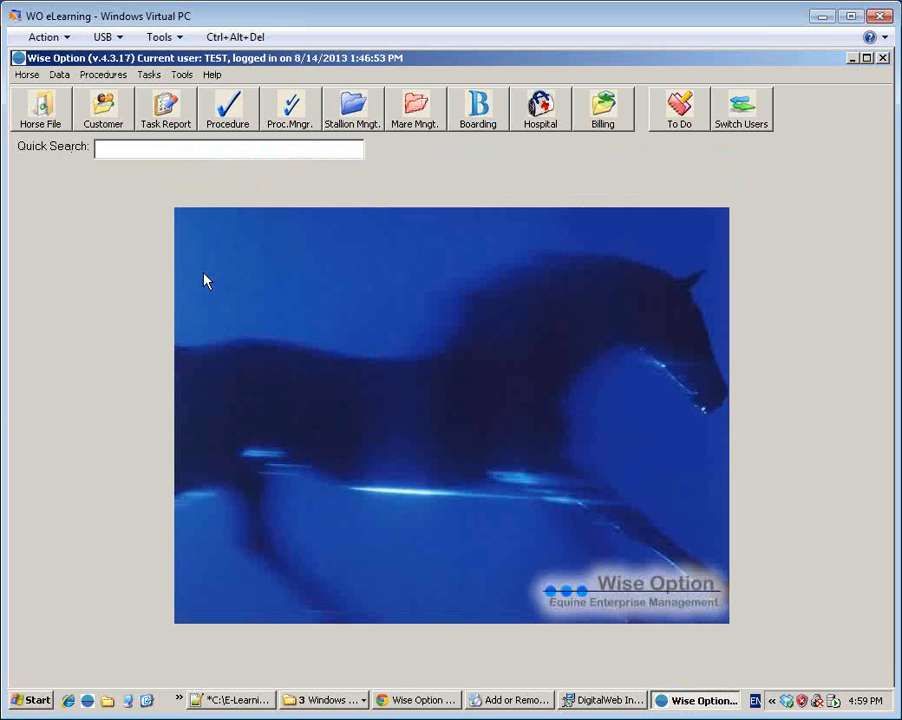
# - Quick-search for "bana", open Banana Doc's record, and view its horse file without saving changes
pyautogui.write('bana')
pyautogui.press('Return')
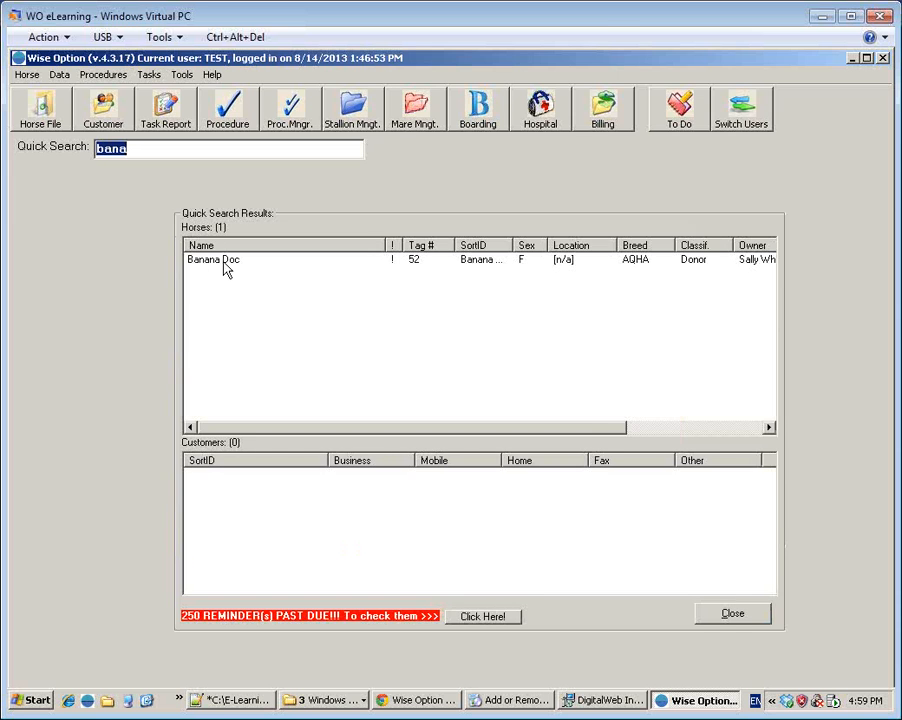
pyautogui.doubleClick(225, 262)
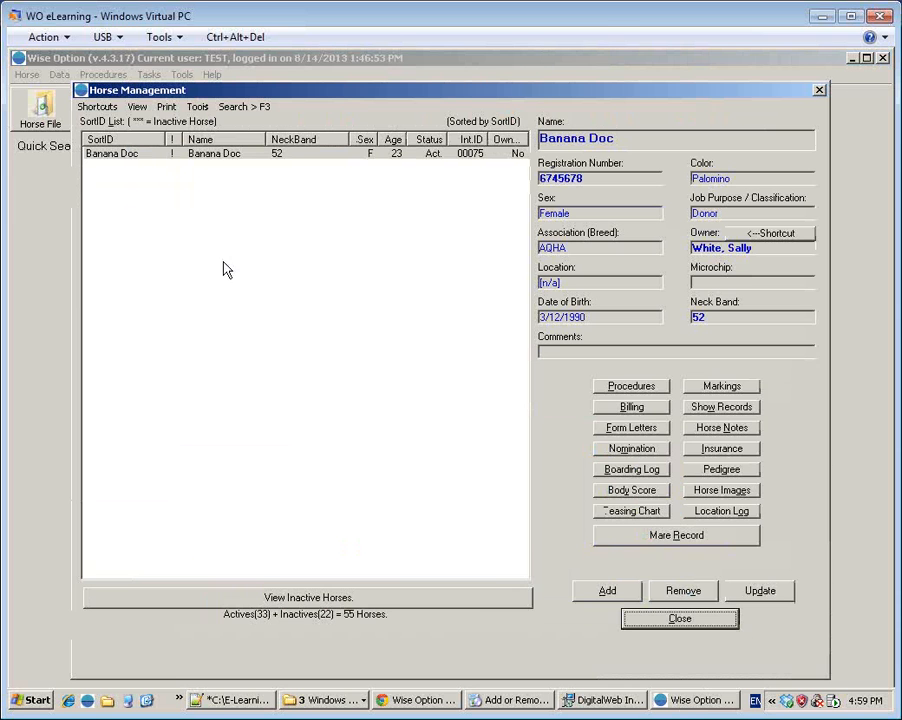
pyautogui.click(760, 591)
pyautogui.press('Escape')
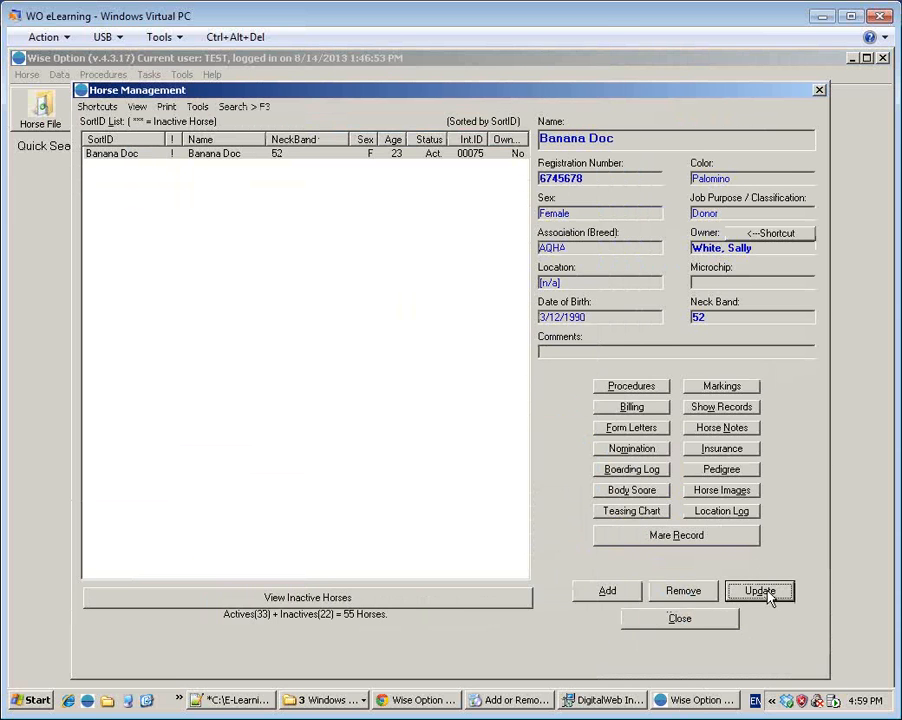
# - From Banana Doc's mare record, schedule the mare for today, 8/14/2013, with the comment "chute fee test"
pyautogui.click(684, 538)
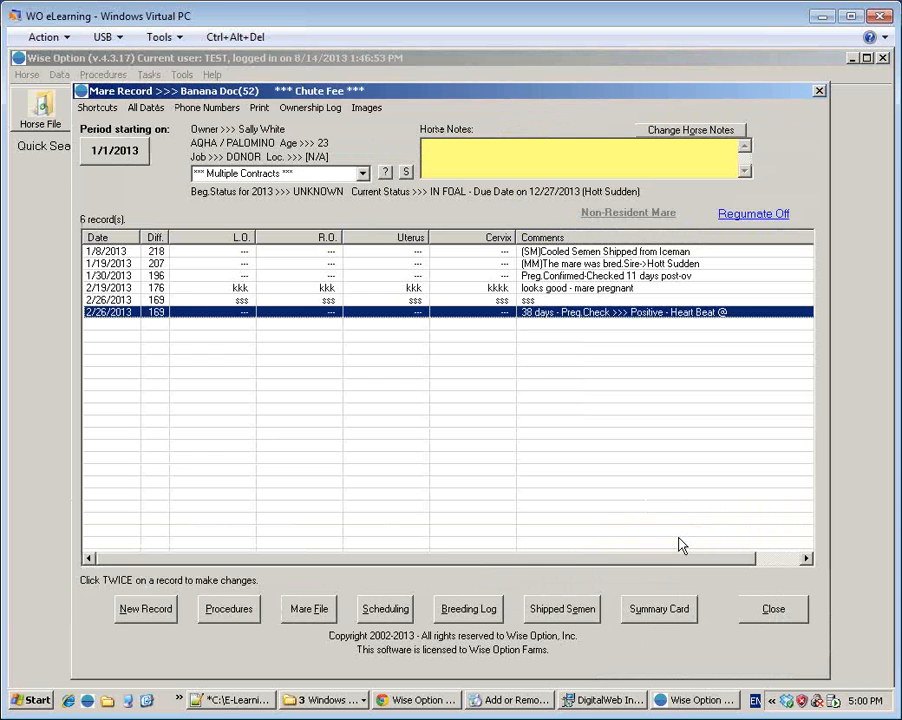
pyautogui.click(384, 609)
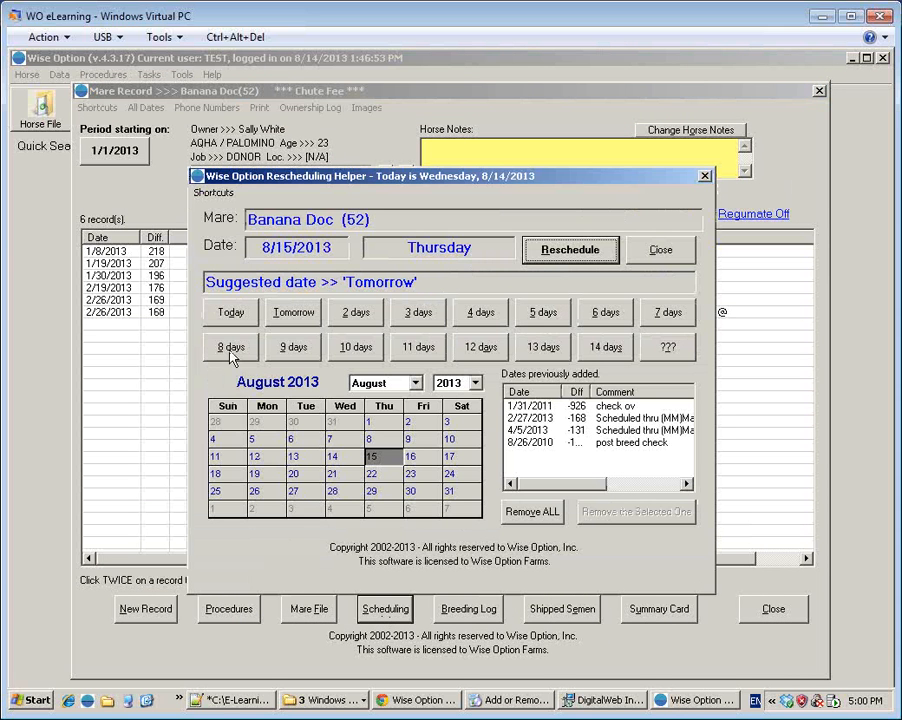
pyautogui.click(231, 318)
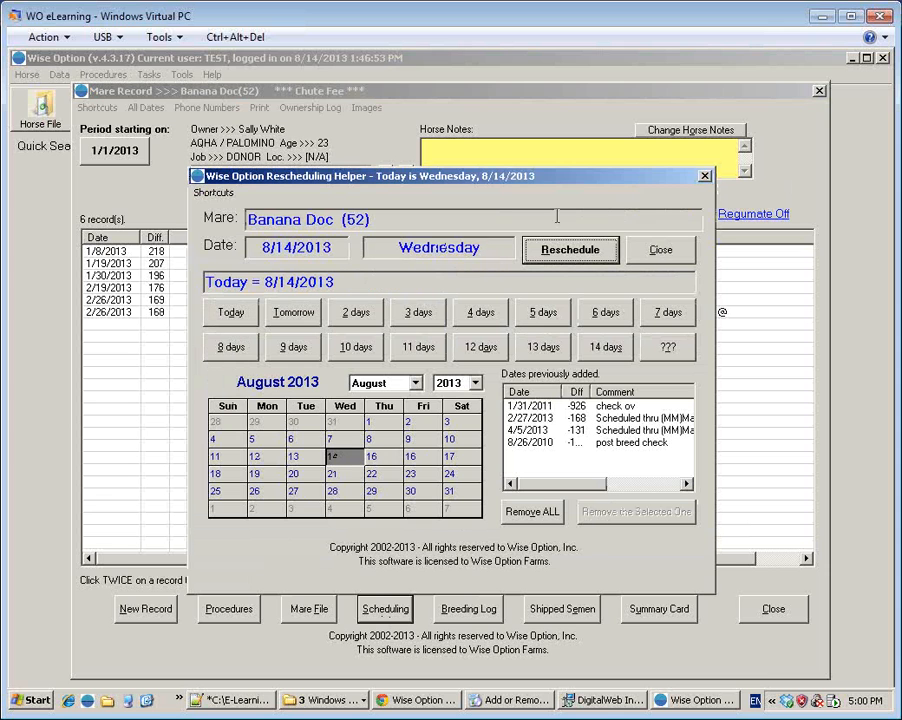
pyautogui.click(606, 258)
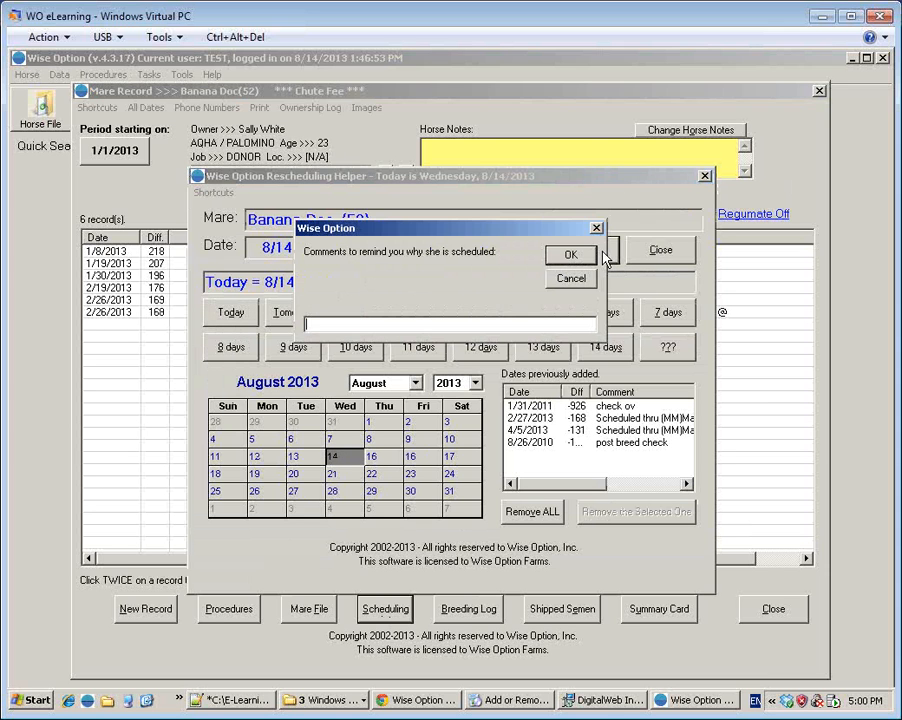
pyautogui.write('chute fee test')
pyautogui.press('Return')
pyautogui.press('Return')
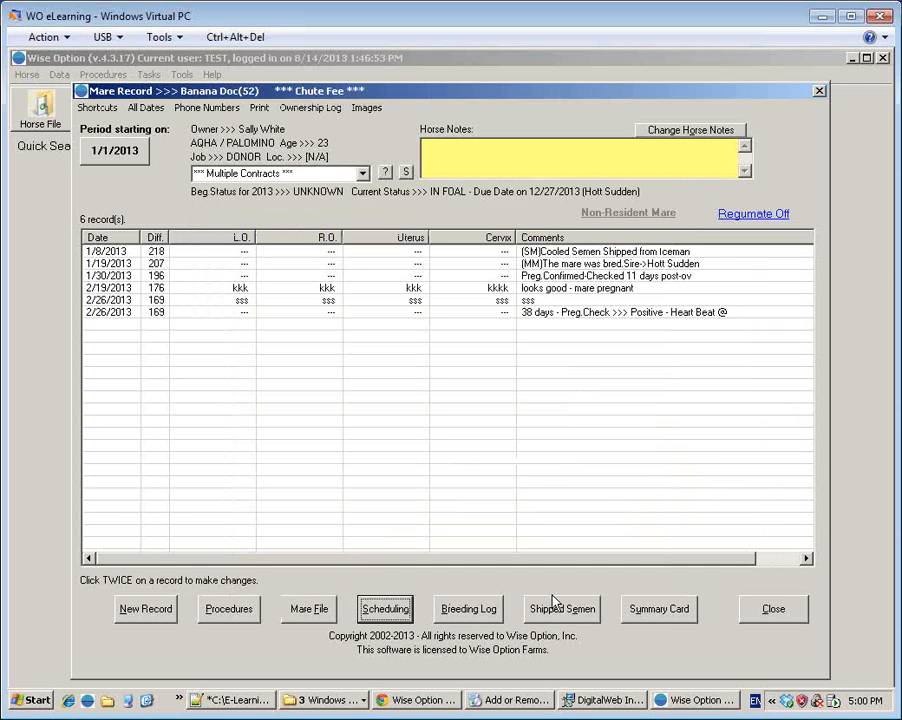
# - From Banana Doc's summary card, review the value of the mare's undone X-Check Mare procedure, and close the mare windows
pyautogui.click(664, 612)
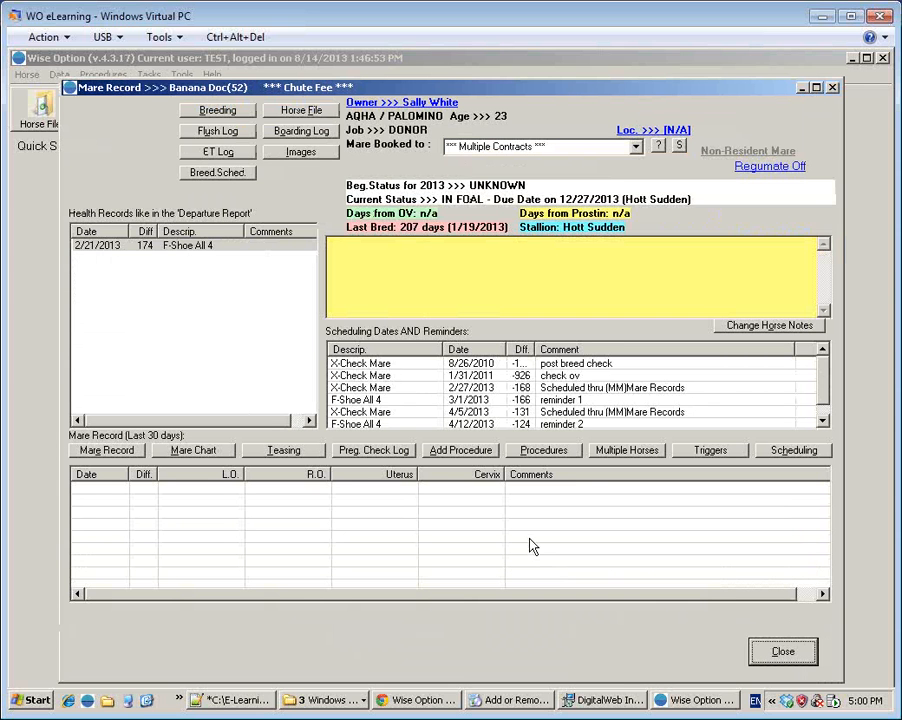
pyautogui.click(545, 450)
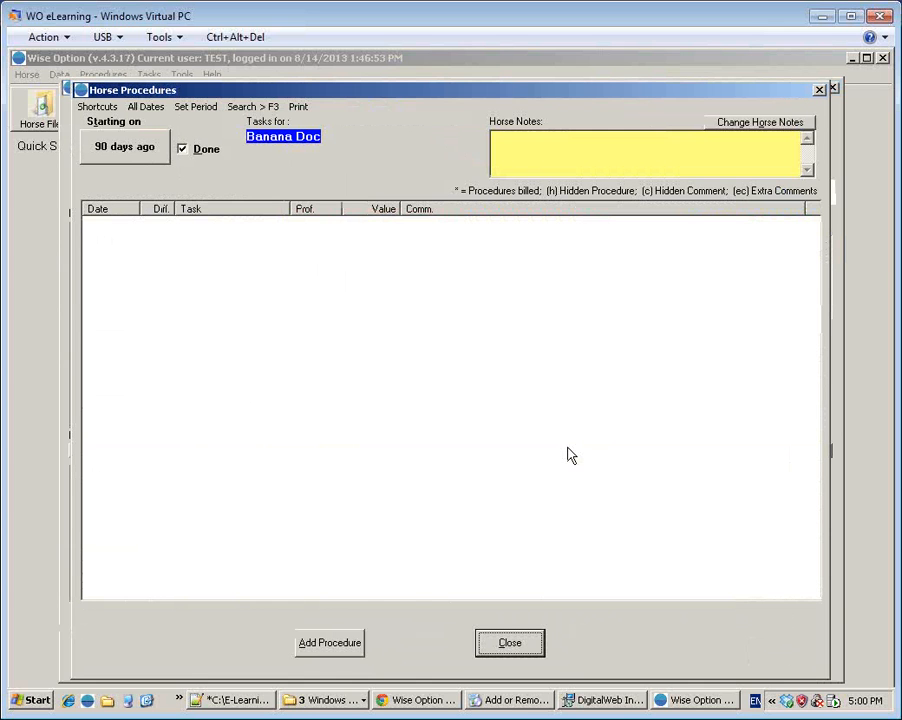
pyautogui.click(184, 150)
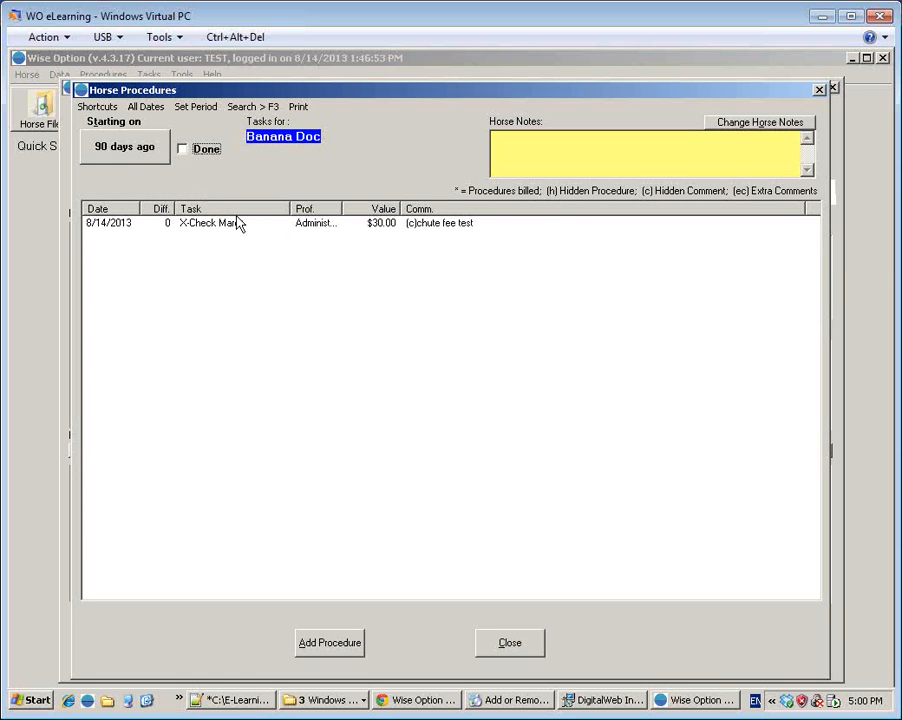
pyautogui.click(372, 224)
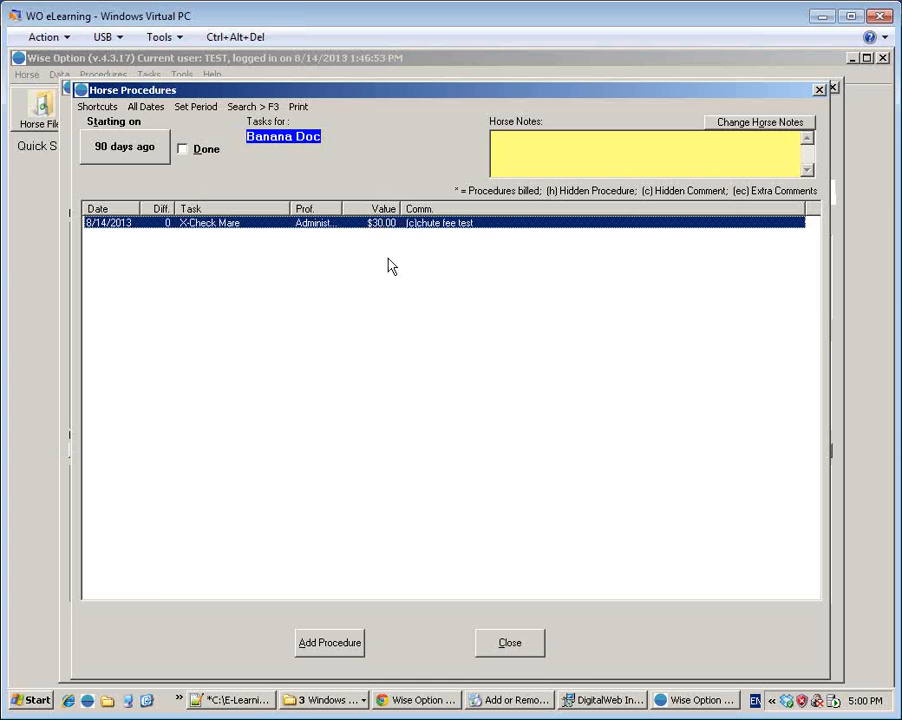
pyautogui.press('Escape')
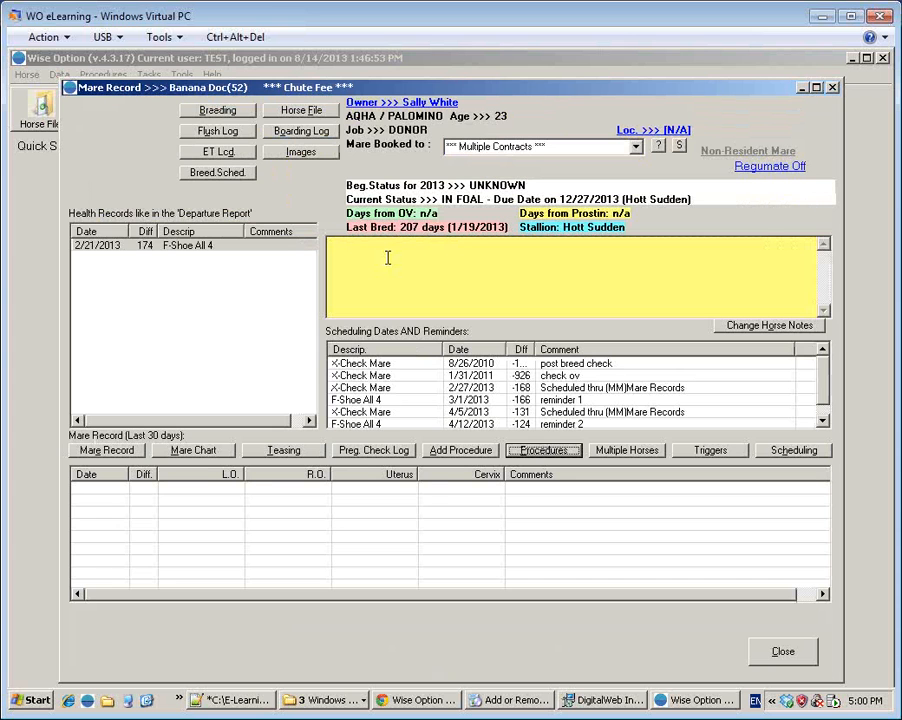
pyautogui.press('Escape')
pyautogui.press('Escape')
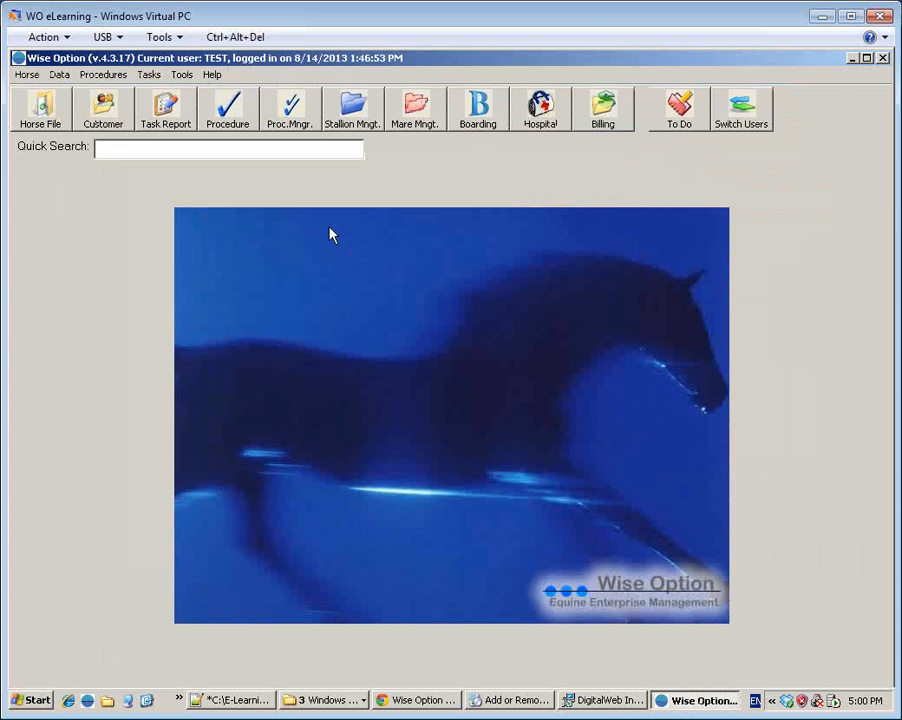
# - From today's Daily Worksheet, enter Banana Doc's palpation record: L.O. 33, R.O. 44, Uterus ++, Cervix Good, comment "test chute fee"
pyautogui.click(412, 118)
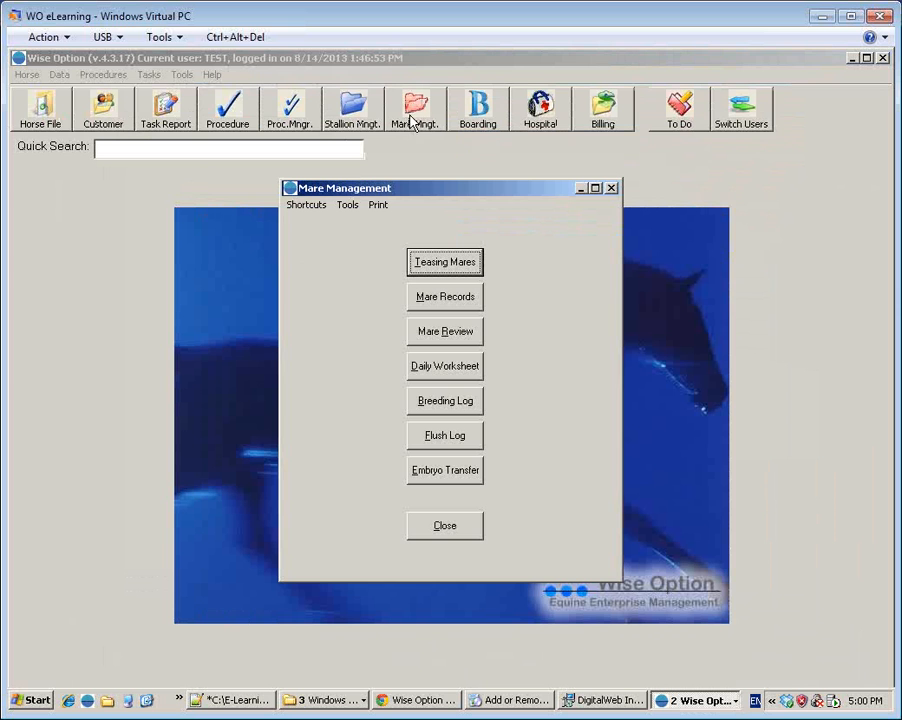
pyautogui.click(470, 372)
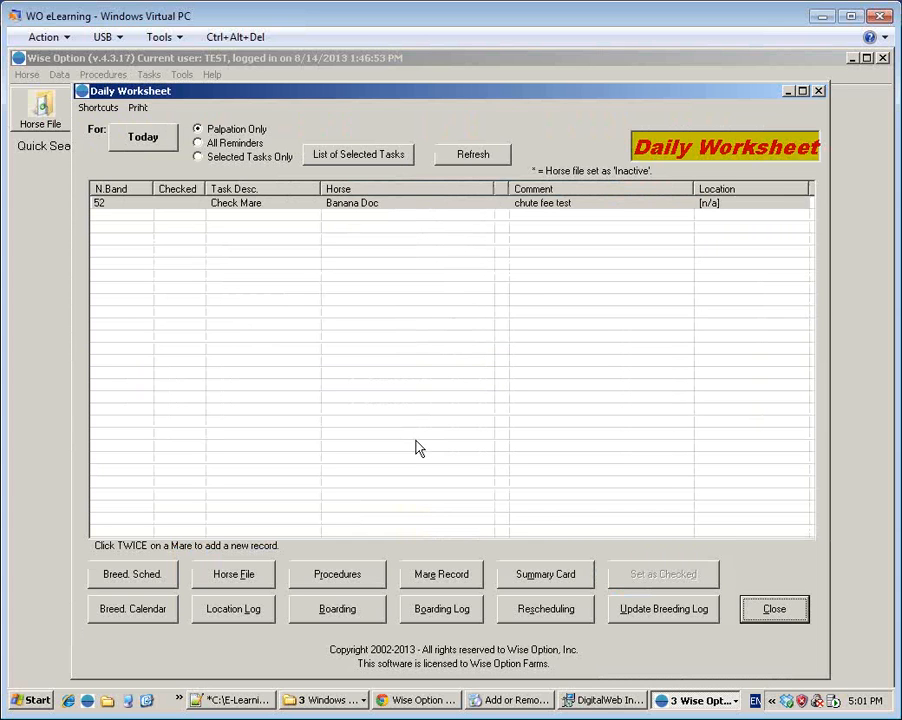
pyautogui.doubleClick(257, 205)
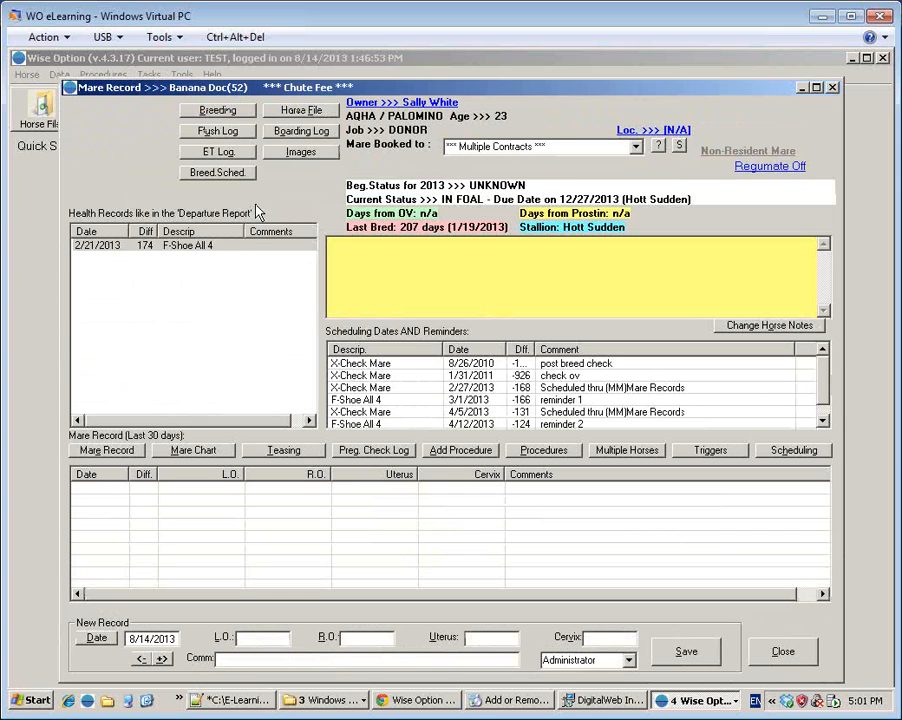
pyautogui.write('33')
pyautogui.press('Tab')
pyautogui.write('44')
pyautogui.press('Tab')
pyautogui.write('++')
pyautogui.press('Tab')
pyautogui.write('Good')
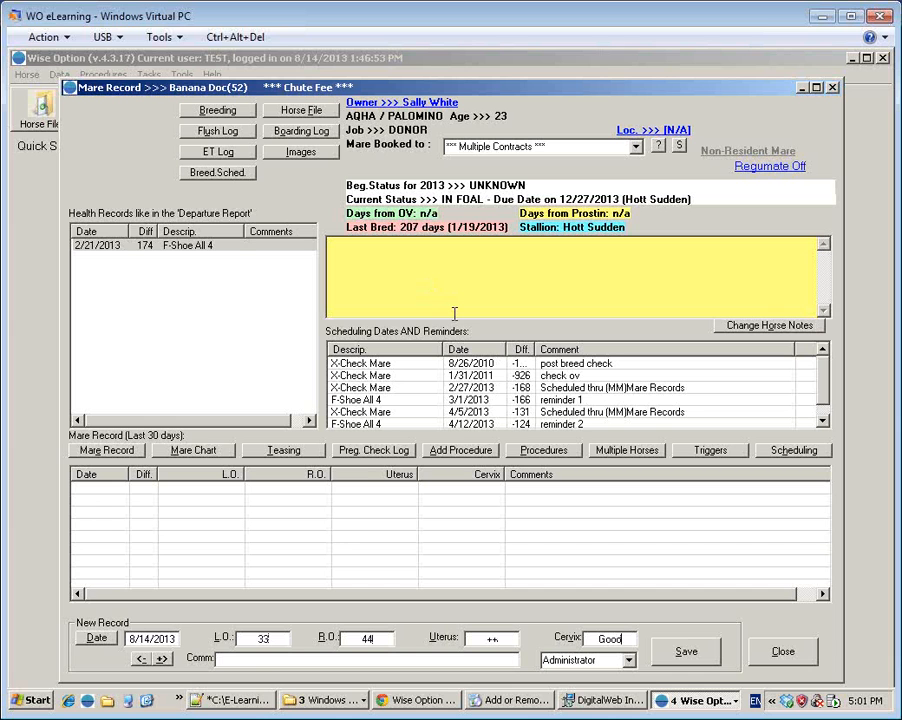
pyautogui.write('test chute fee')
# - Check the value of Banana Doc's undone procedures before saving the palpation record, and return to the mare record
pyautogui.click(566, 453)
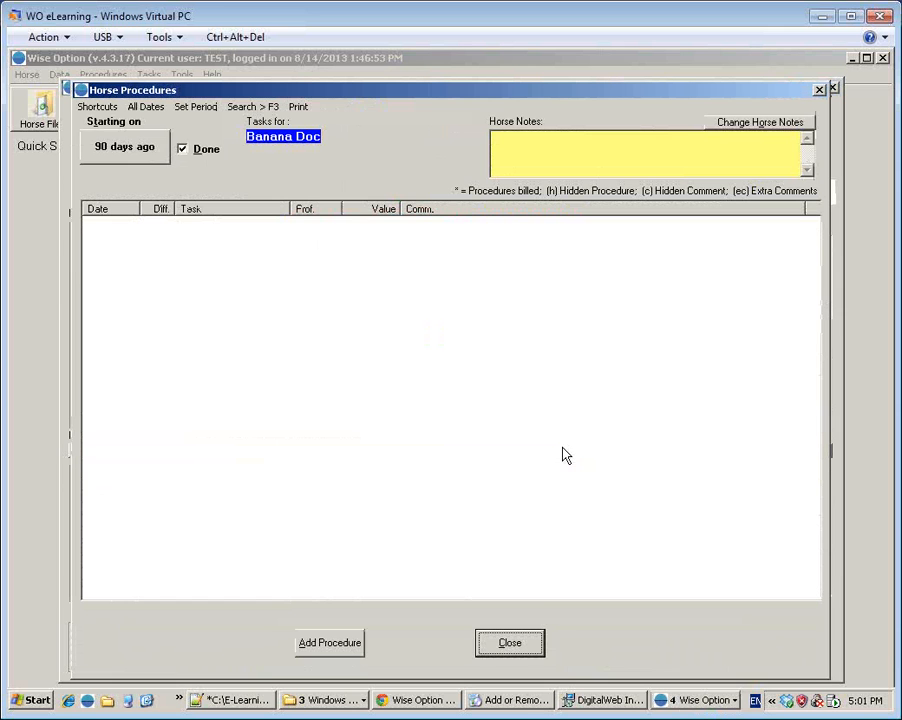
pyautogui.click(182, 148)
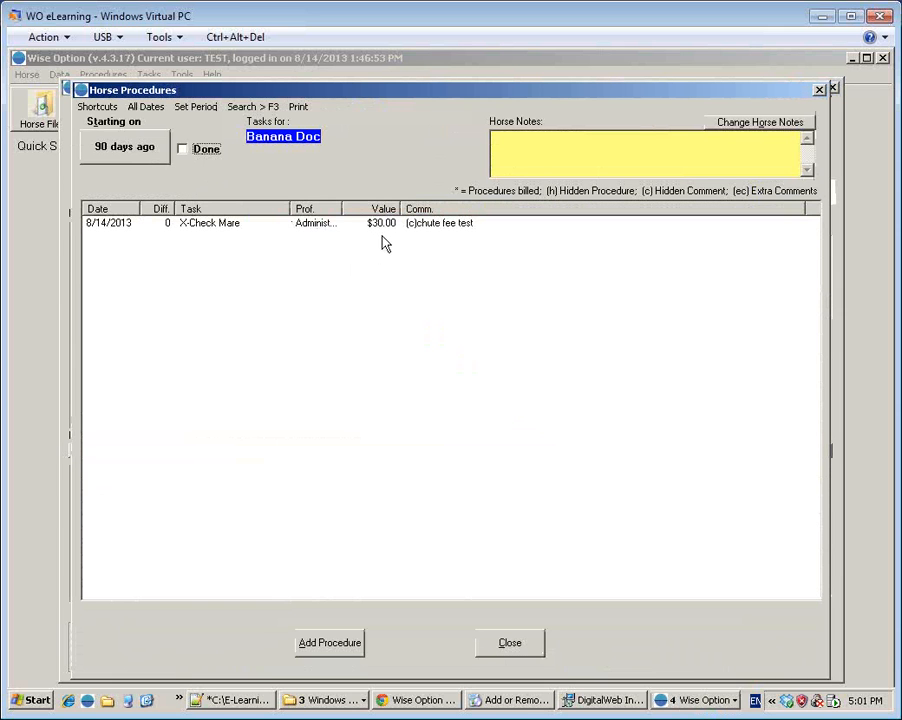
pyautogui.press('Escape')
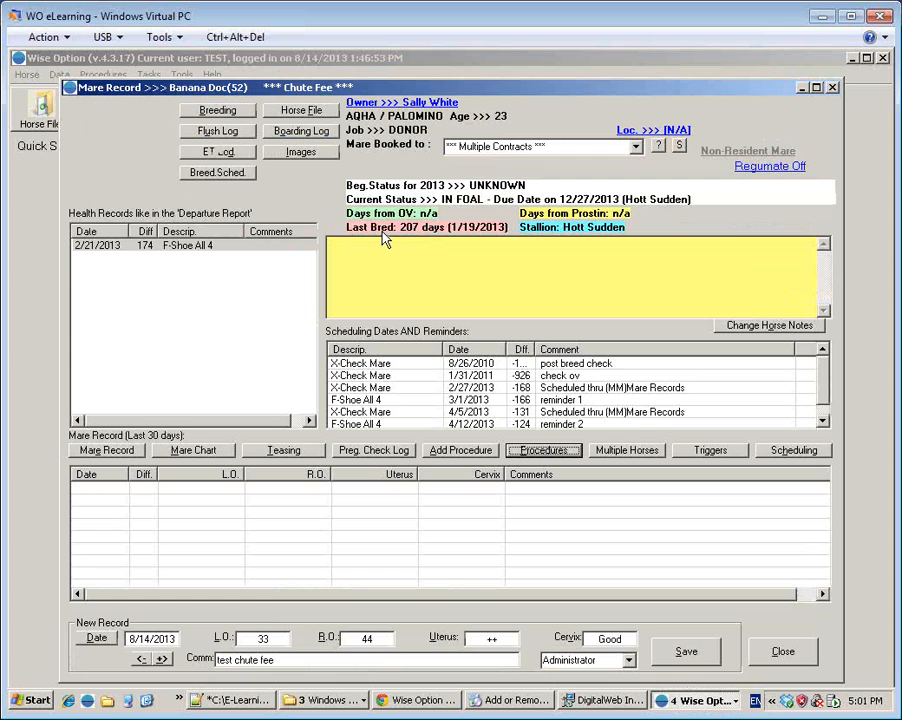
# - Save Banana Doc's palpation record without charging it as a pregnancy check and without rescheduling the mare
pyautogui.click(712, 656)
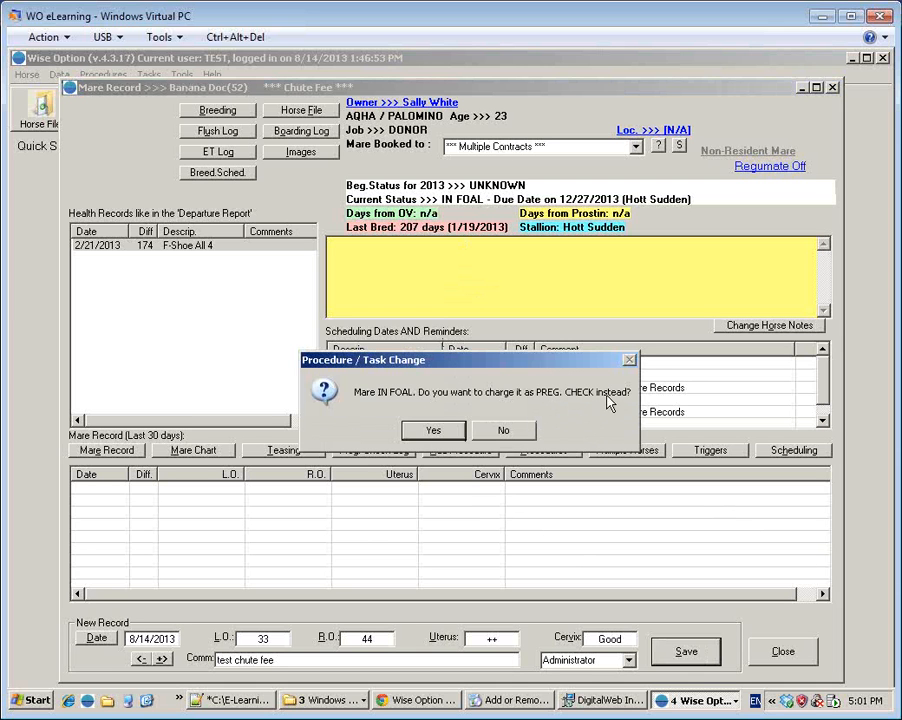
pyautogui.click(520, 433)
pyautogui.click(488, 427)
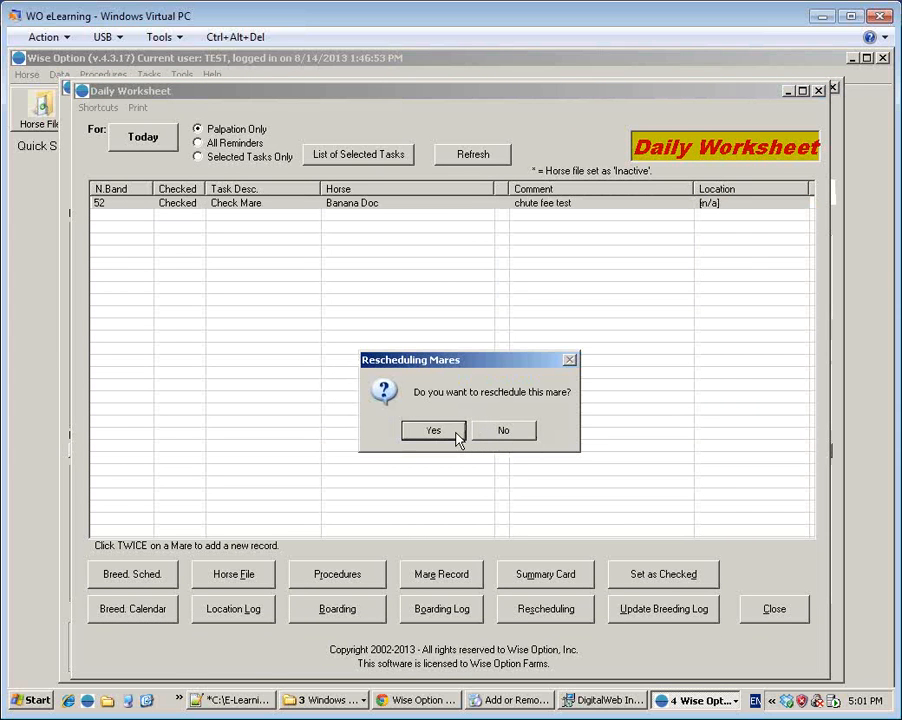
pyautogui.click(498, 433)
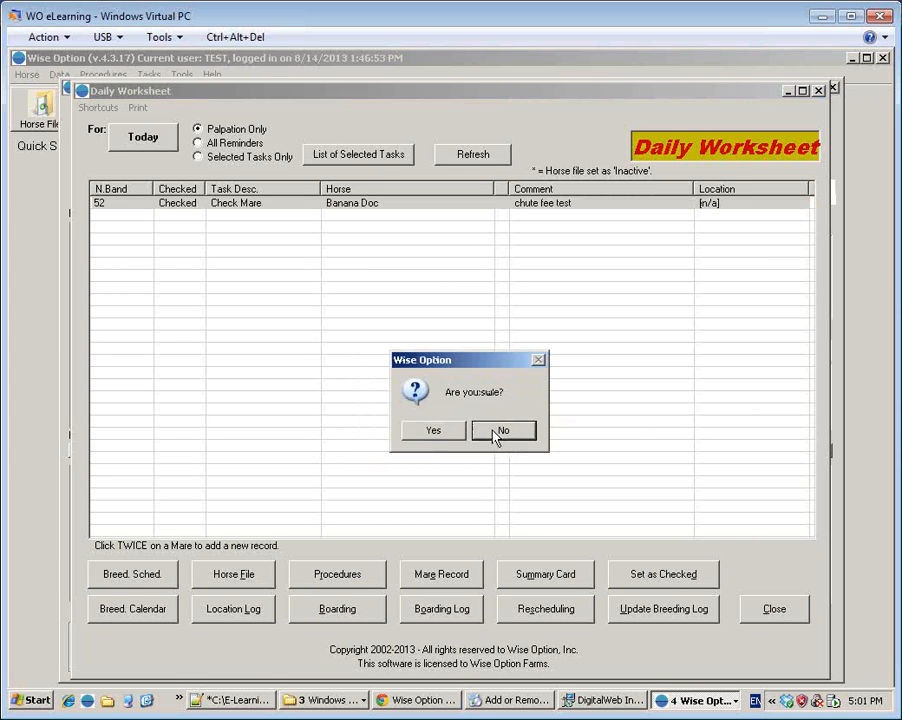
pyautogui.click(446, 431)
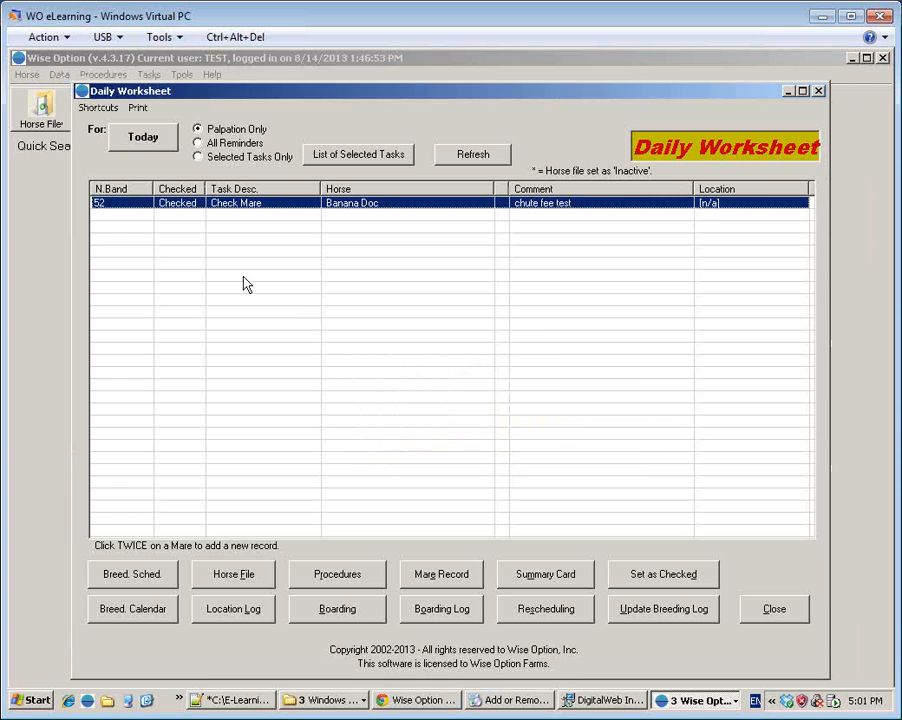
# - Reopen Banana Doc from the Daily Worksheet, review the value of the completed X-Check Mare procedure, and close all windows
pyautogui.doubleClick(188, 205)
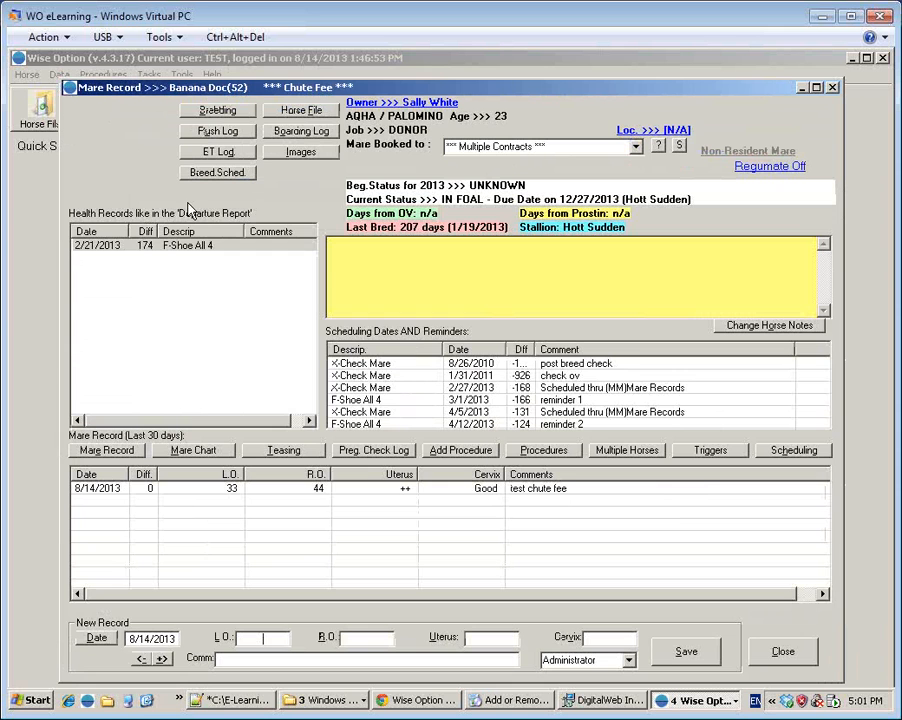
pyautogui.click(572, 452)
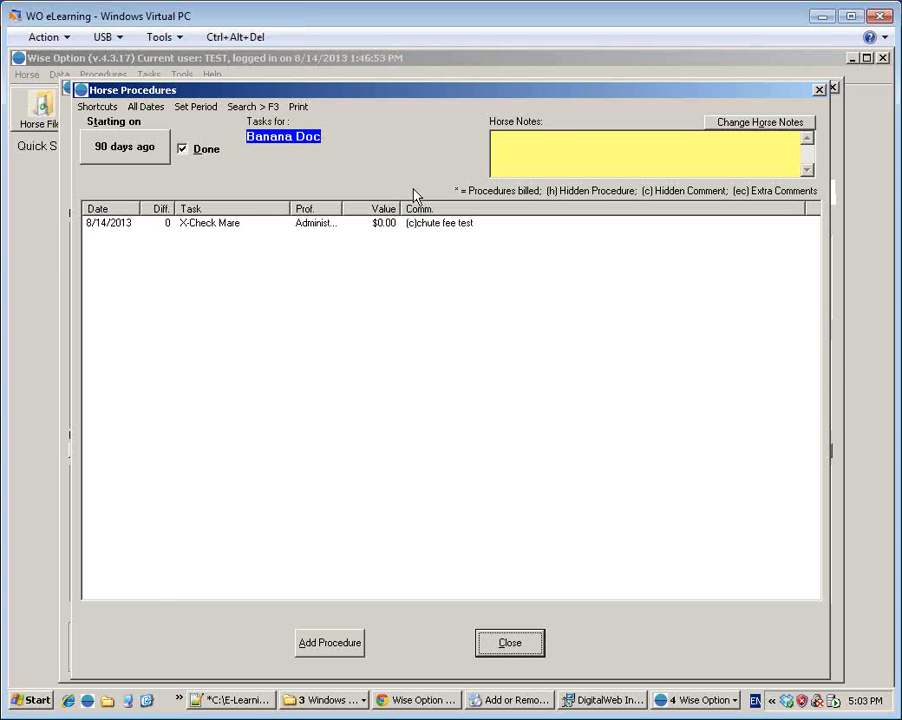
pyautogui.press('Escape')
pyautogui.press('Escape')
pyautogui.press('Escape')
pyautogui.press('Escape')
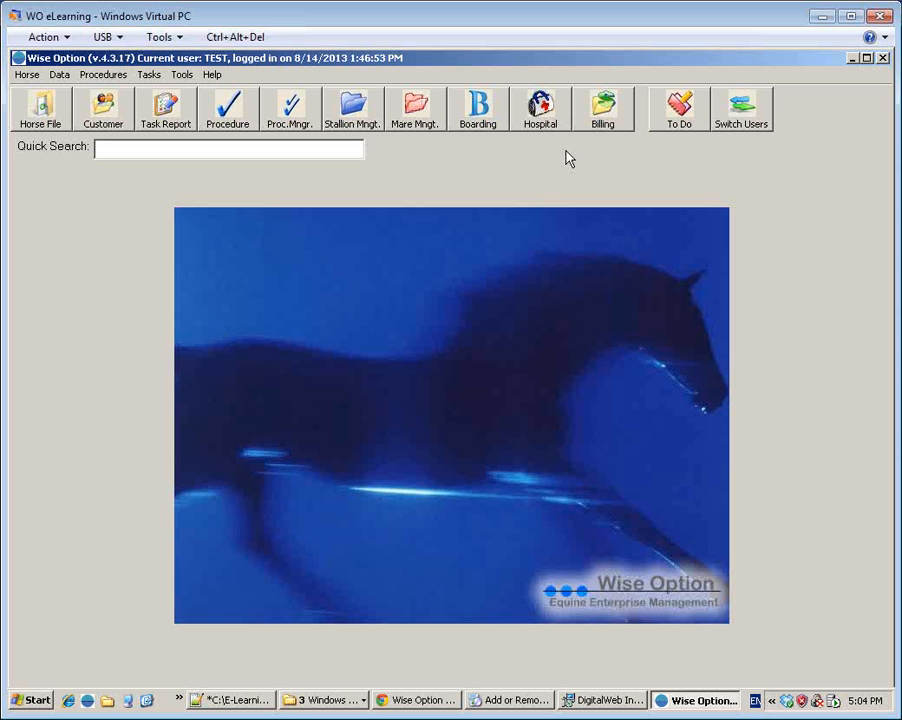
# - Look over the list of active horses and close it
pyautogui.click(42, 112)
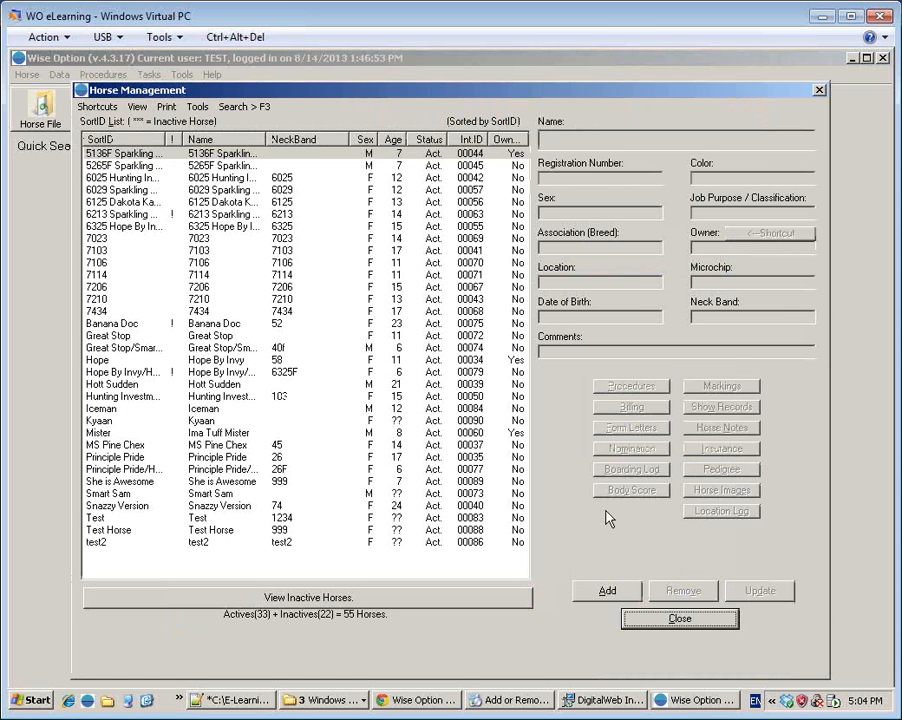
pyautogui.click(724, 626)
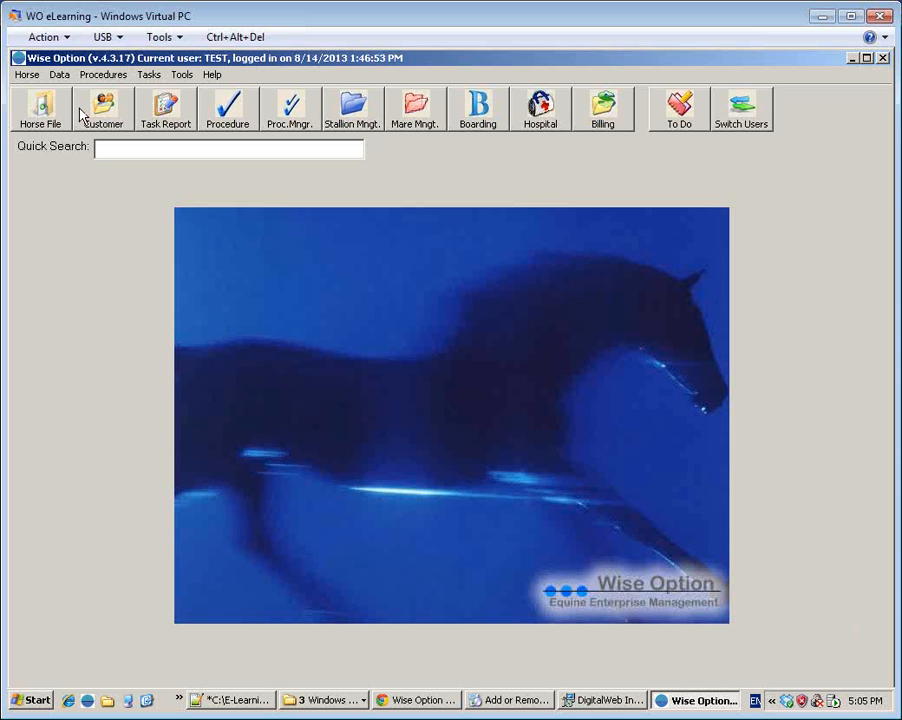
pyautogui.click(41, 115)
pyautogui.press('Escape')
# - Rename the Flag10 horse flag label to "Zero Dollar" in the program's general setup and save the setting
pyautogui.click(149, 76)
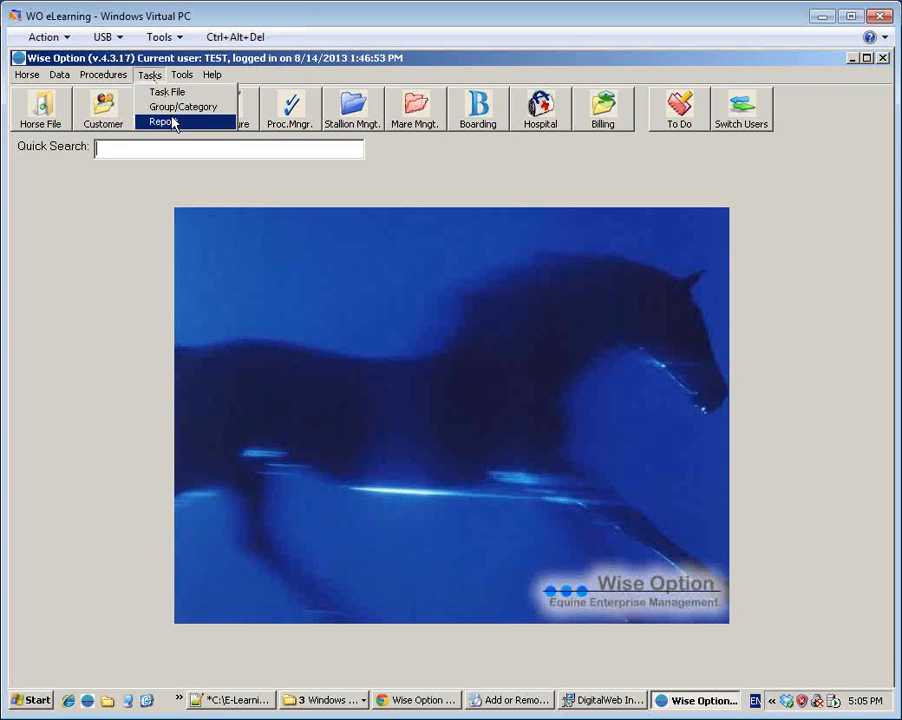
pyautogui.click(210, 168)
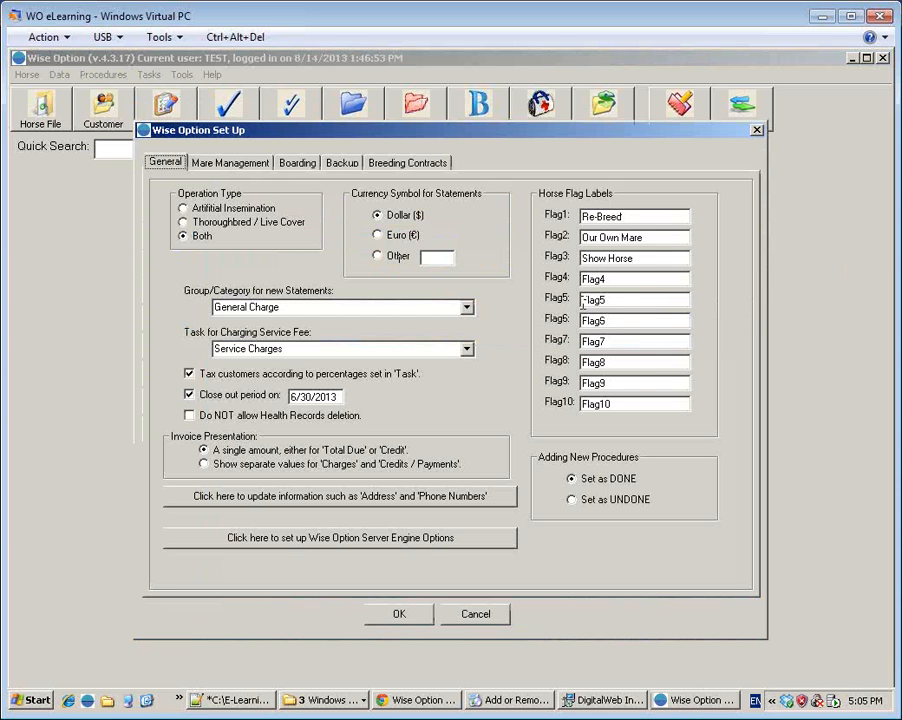
pyautogui.click(646, 401)
pyautogui.doubleClick(646, 401)
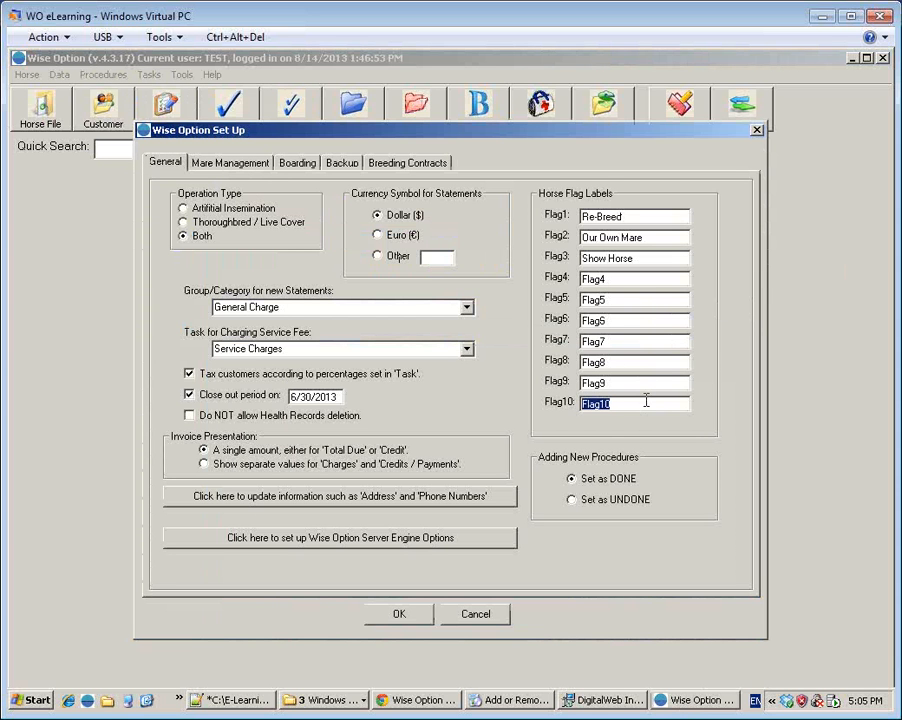
pyautogui.write('Zero Dollar')
pyautogui.click(410, 612)
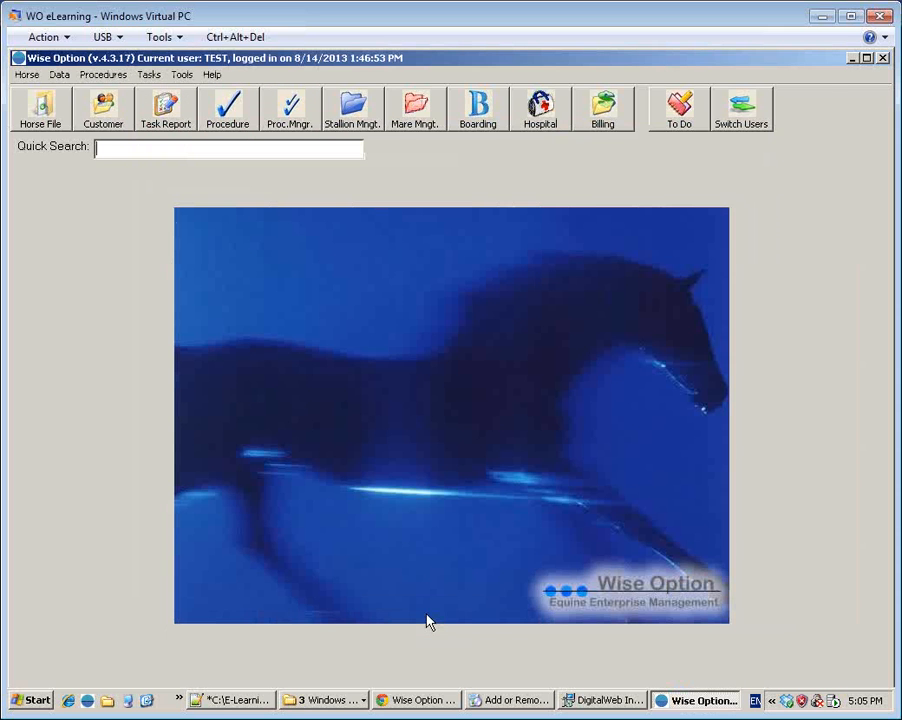
# - Turn on the Zero Dollar flag in horse 7023's file and save it
pyautogui.click(56, 113)
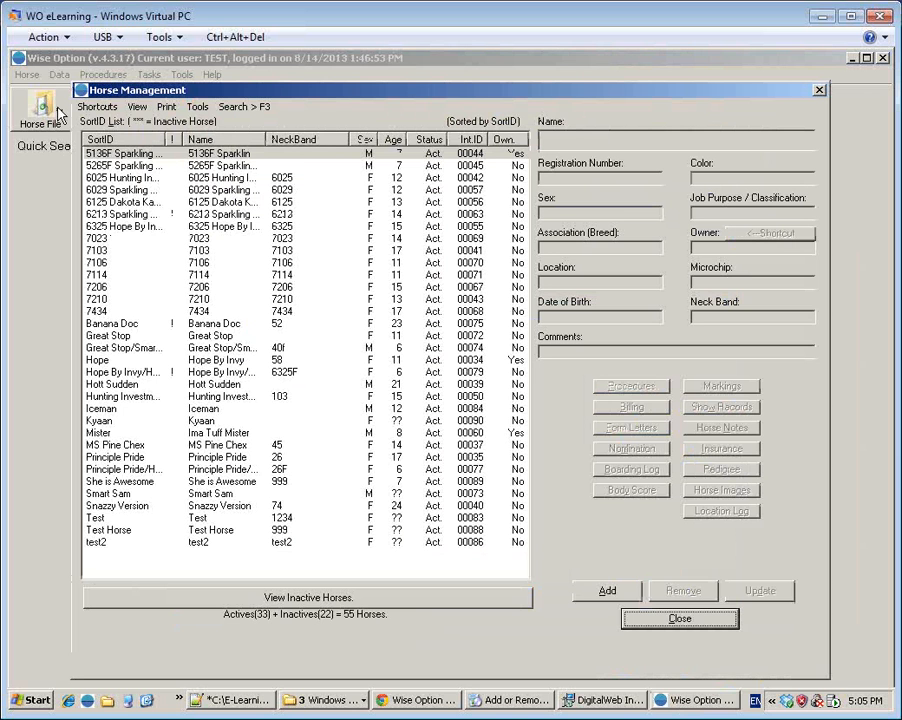
pyautogui.click(102, 240)
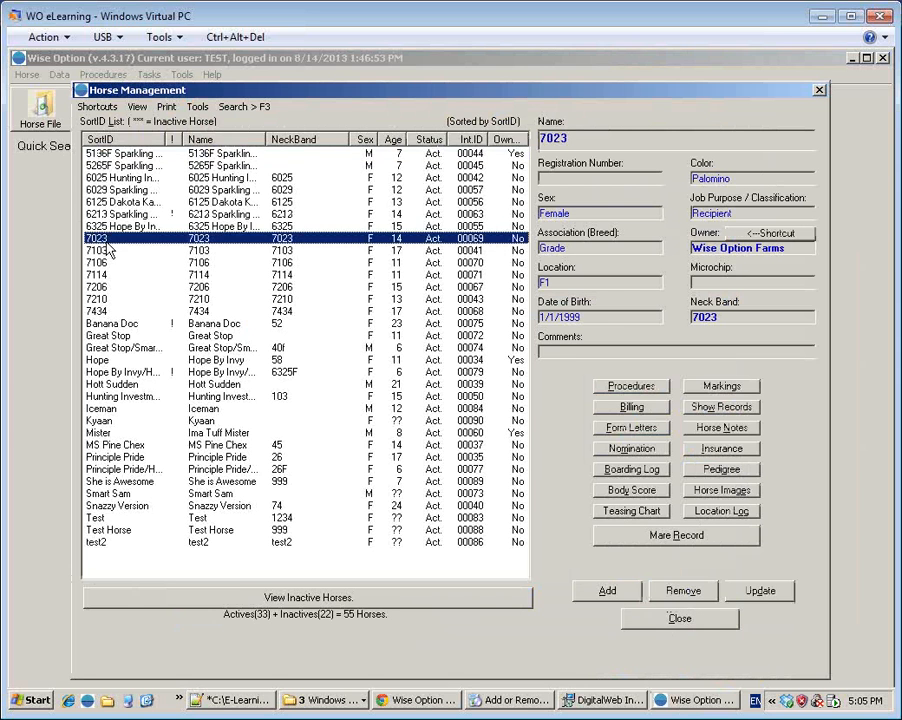
pyautogui.click(759, 591)
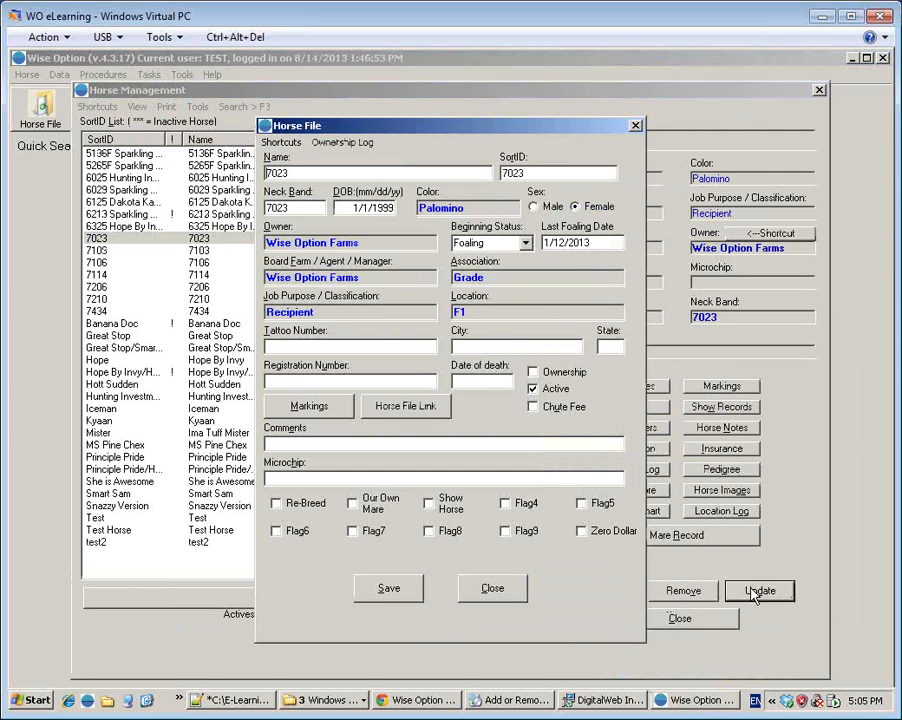
pyautogui.click(587, 533)
pyautogui.click(403, 589)
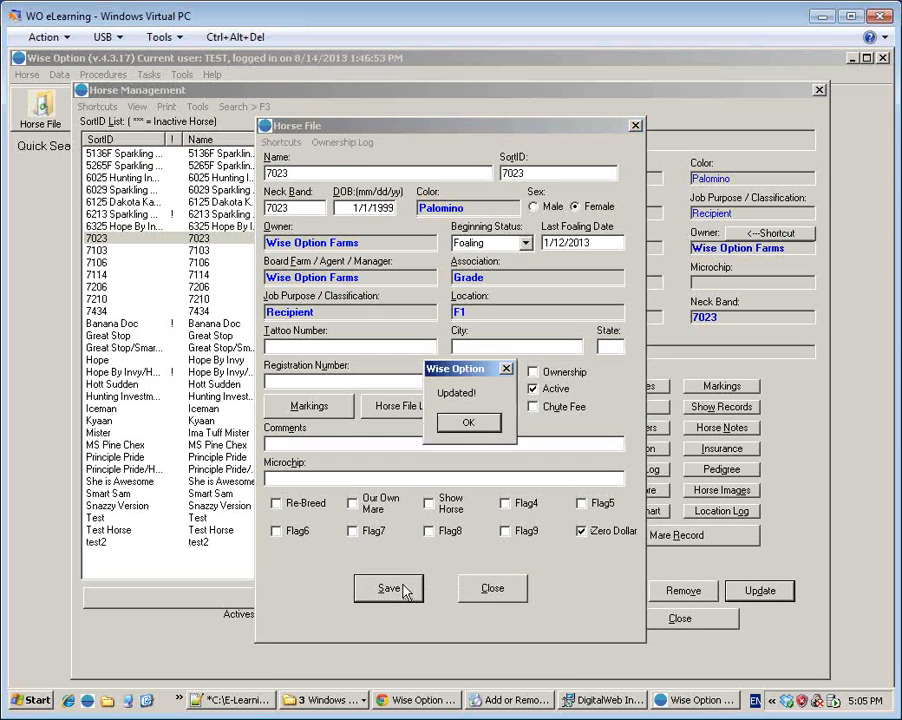
pyautogui.click(494, 431)
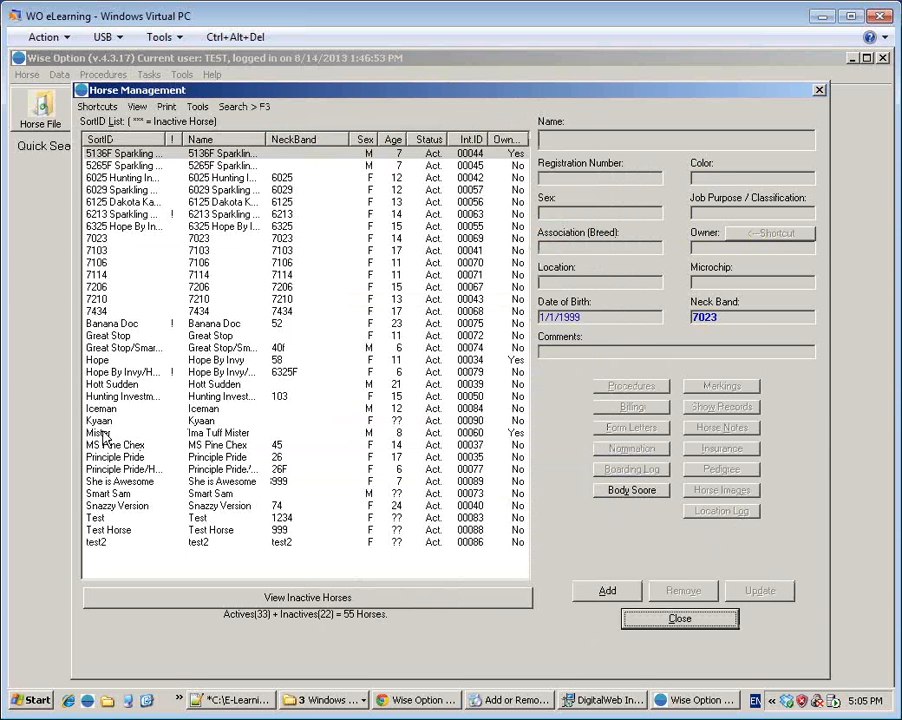
# - Turn on the Zero Dollar flag in horse 7210's file and save it
pyautogui.click(92, 301)
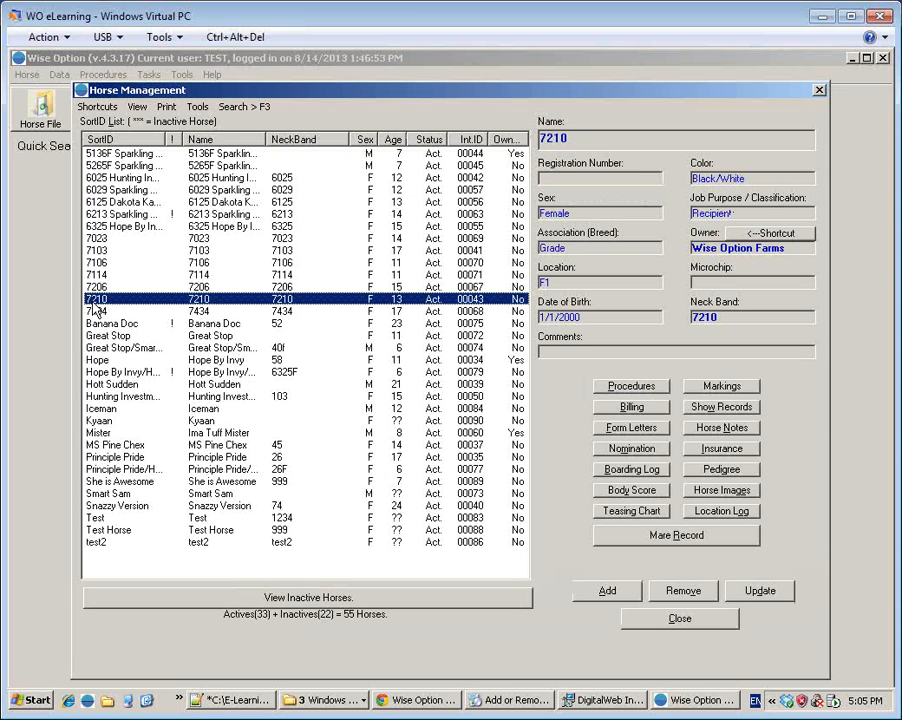
pyautogui.click(740, 598)
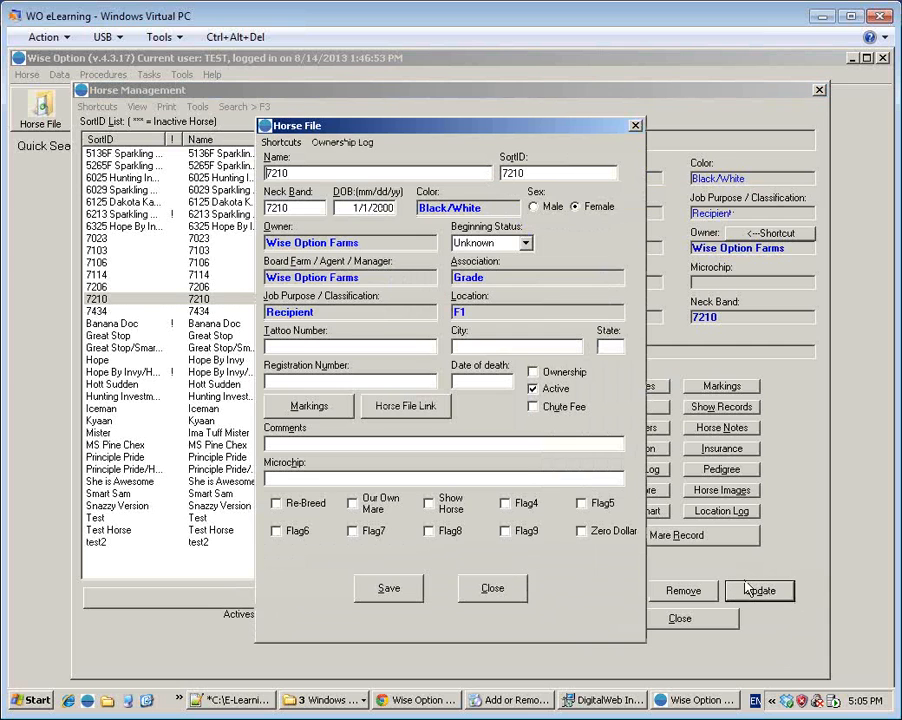
pyautogui.click(584, 534)
pyautogui.click(410, 589)
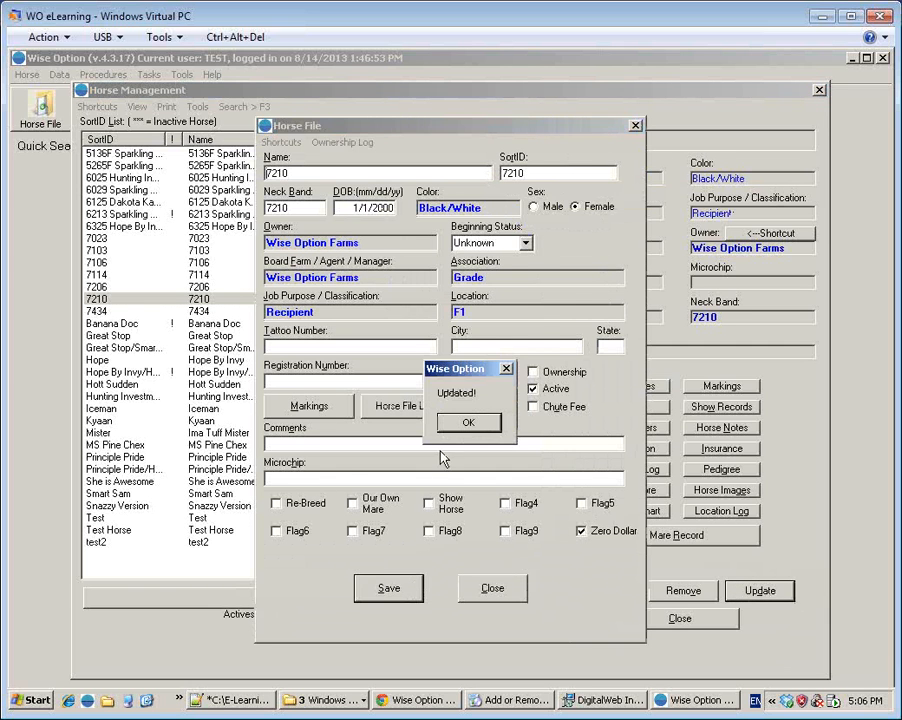
pyautogui.click(466, 420)
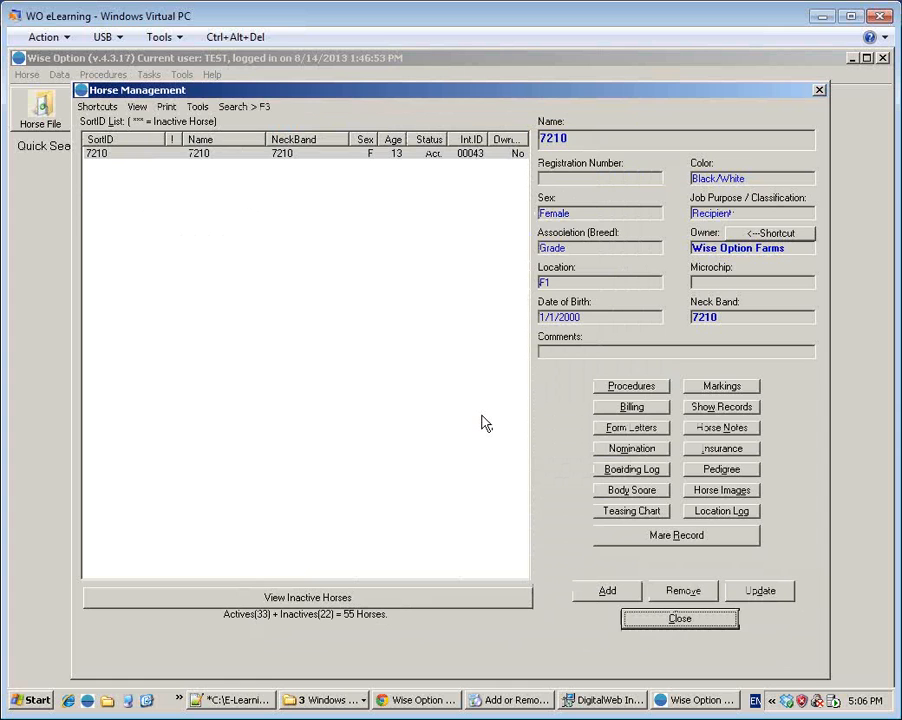
# - Turn on the Zero Dollar flag in horse 7114's file and save it
pyautogui.press('F3')
pyautogui.press('Return')
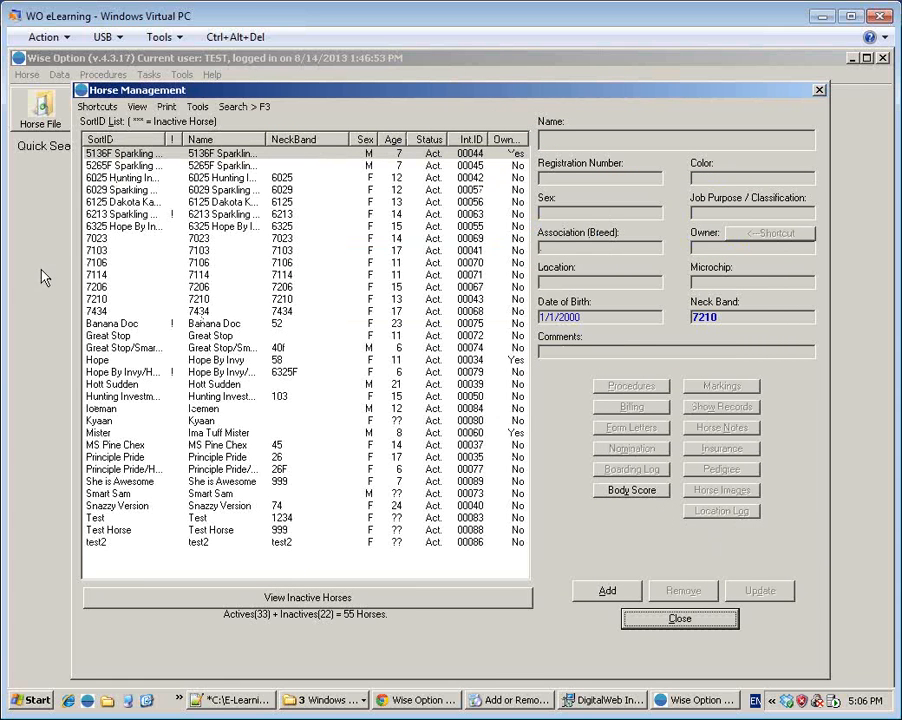
pyautogui.click(90, 276)
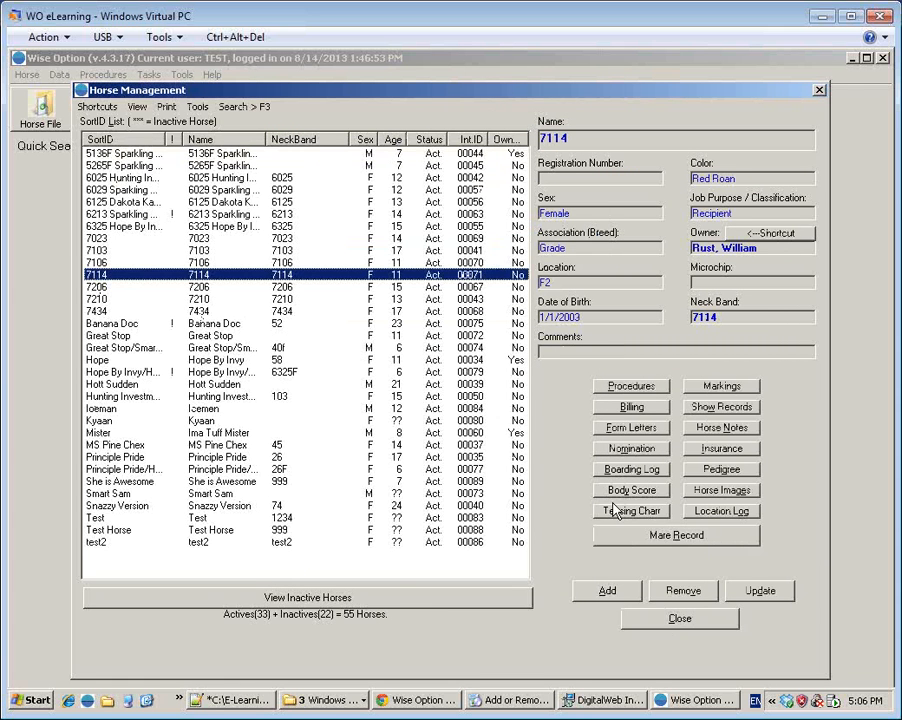
pyautogui.click(762, 592)
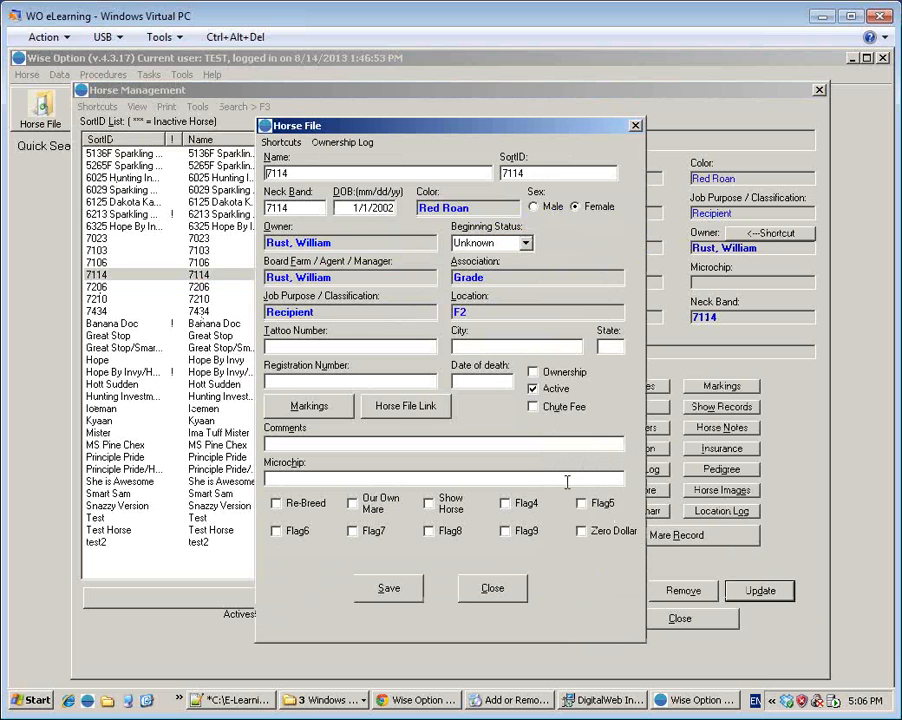
pyautogui.click(582, 532)
pyautogui.click(410, 594)
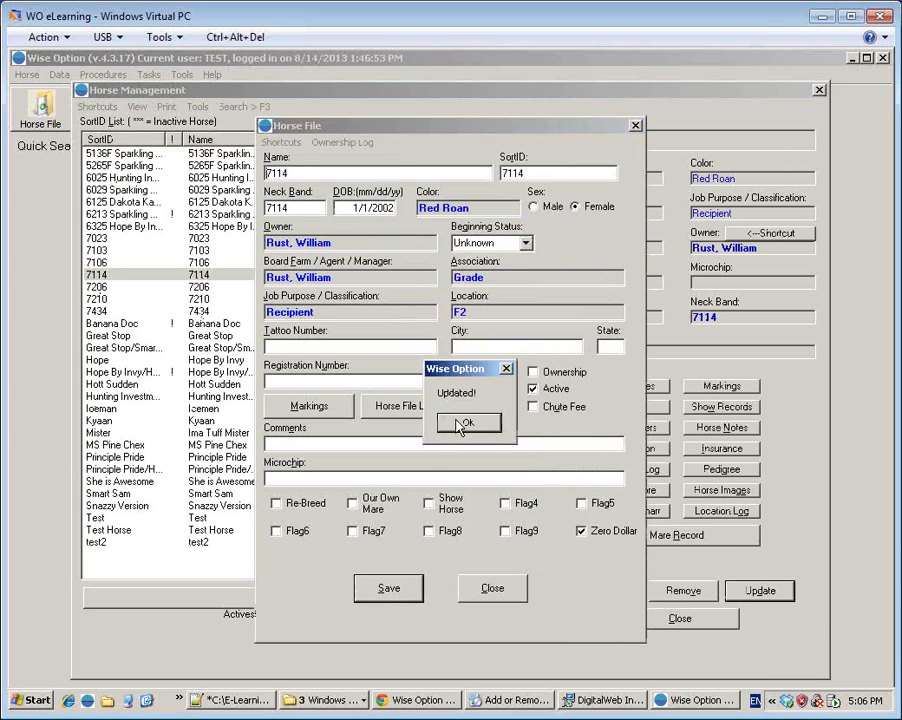
pyautogui.click(461, 425)
# - Search the active horses by horse flags for those with Zero Dollar checked
pyautogui.press('F3')
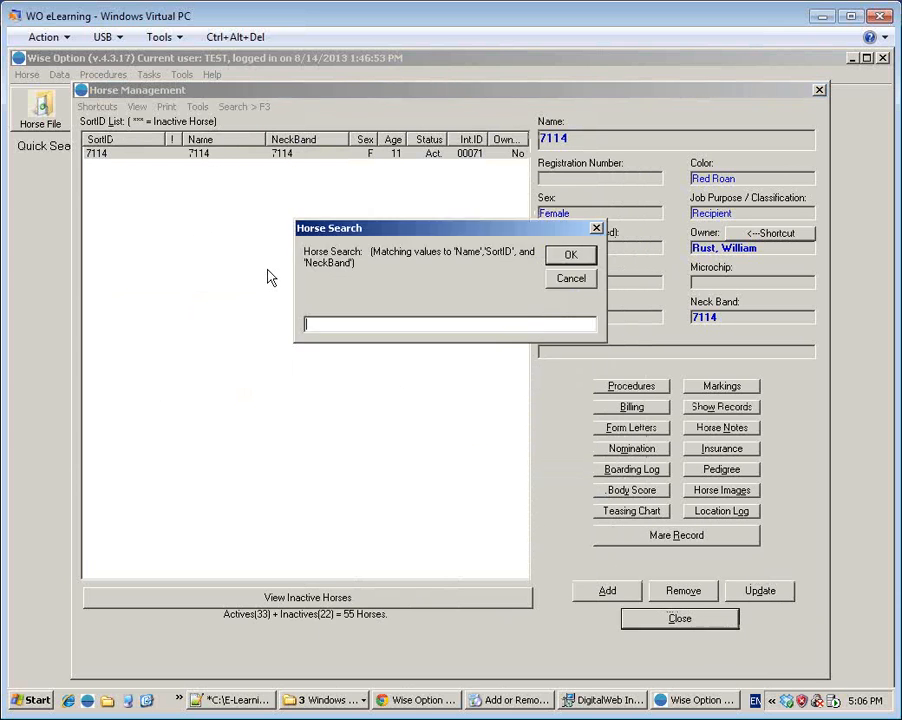
pyautogui.press('Return')
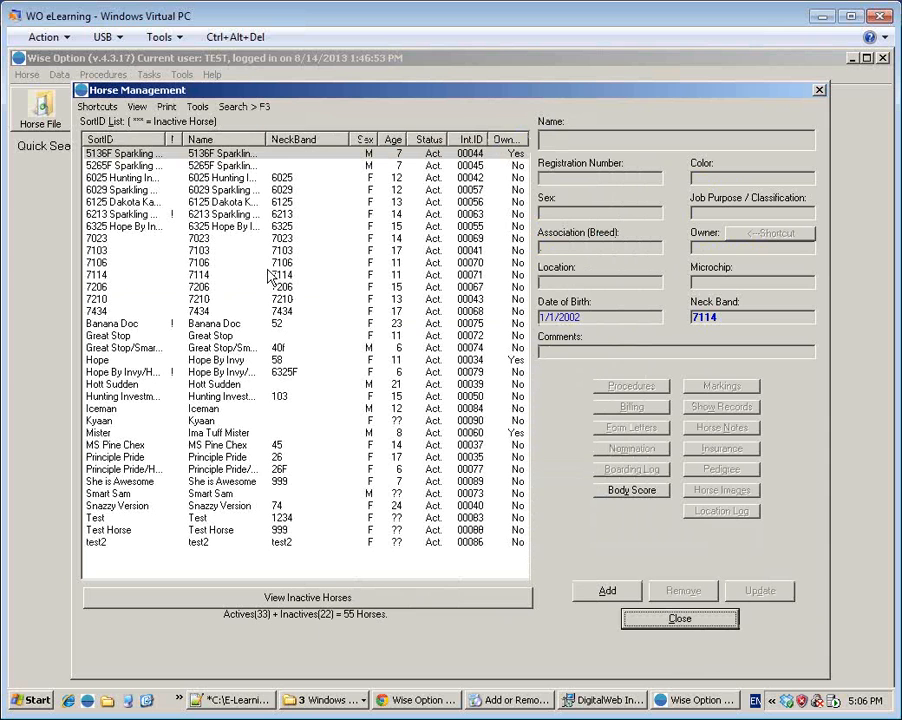
pyautogui.click(240, 110)
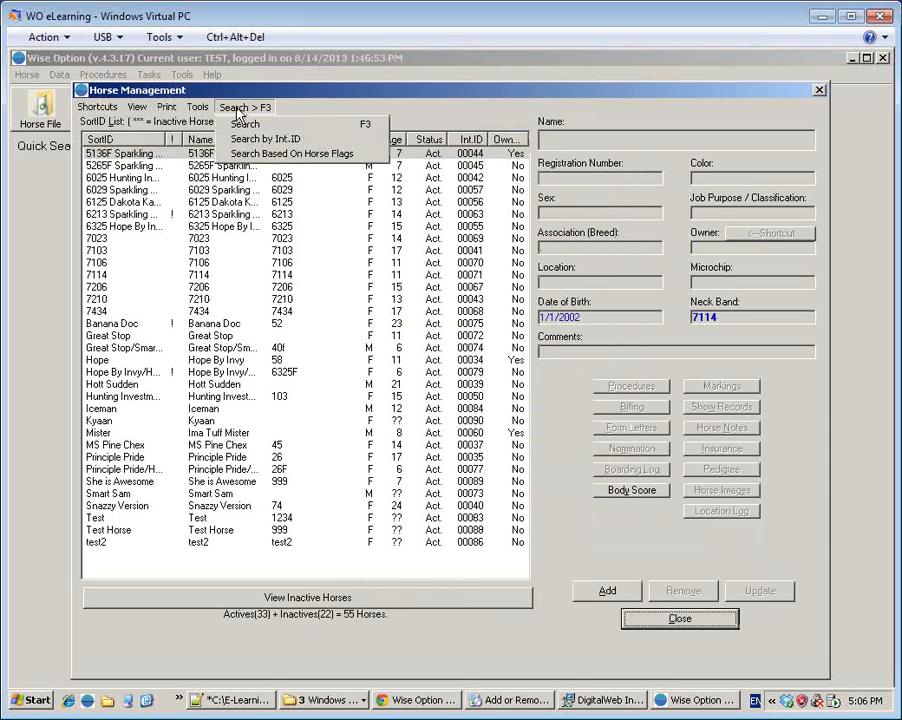
pyautogui.click(316, 156)
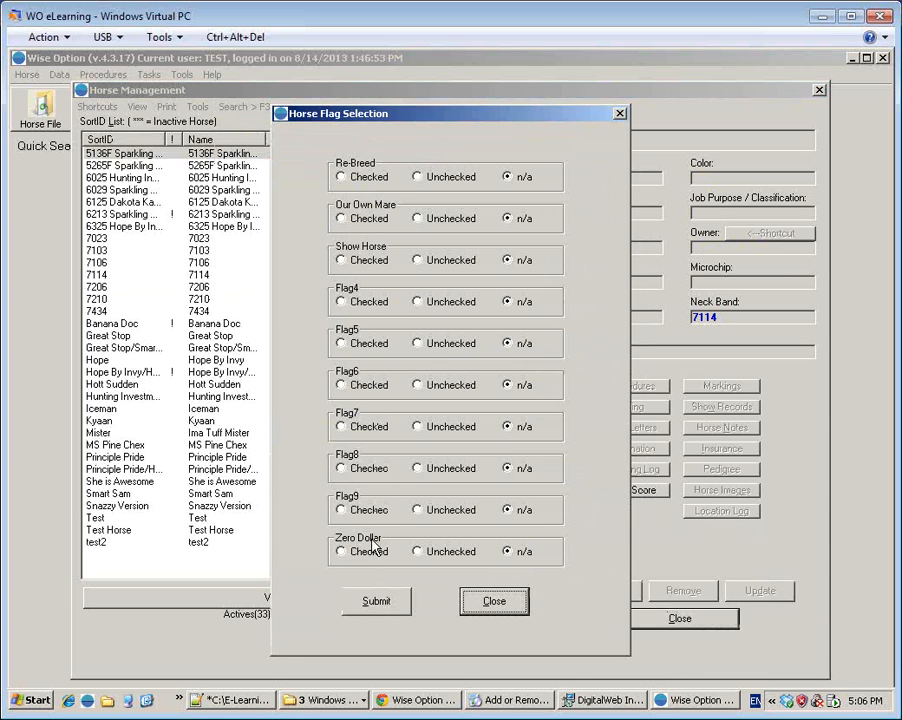
pyautogui.click(341, 552)
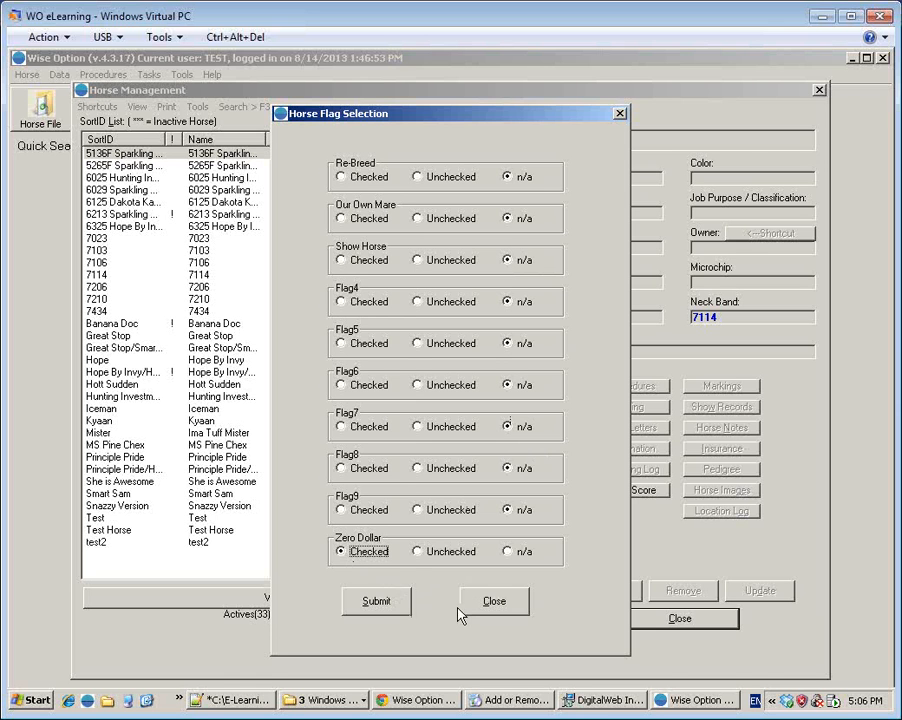
pyautogui.click(364, 600)
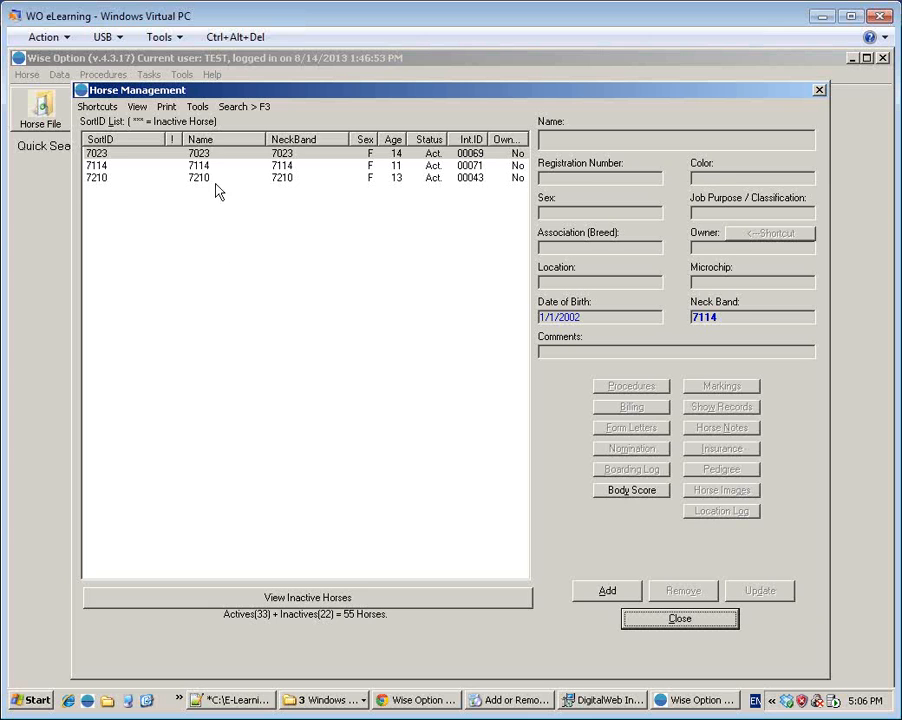
# - Look over the details of flagged horses 7023 and 7114, then close the horse management window
pyautogui.click(214, 156)
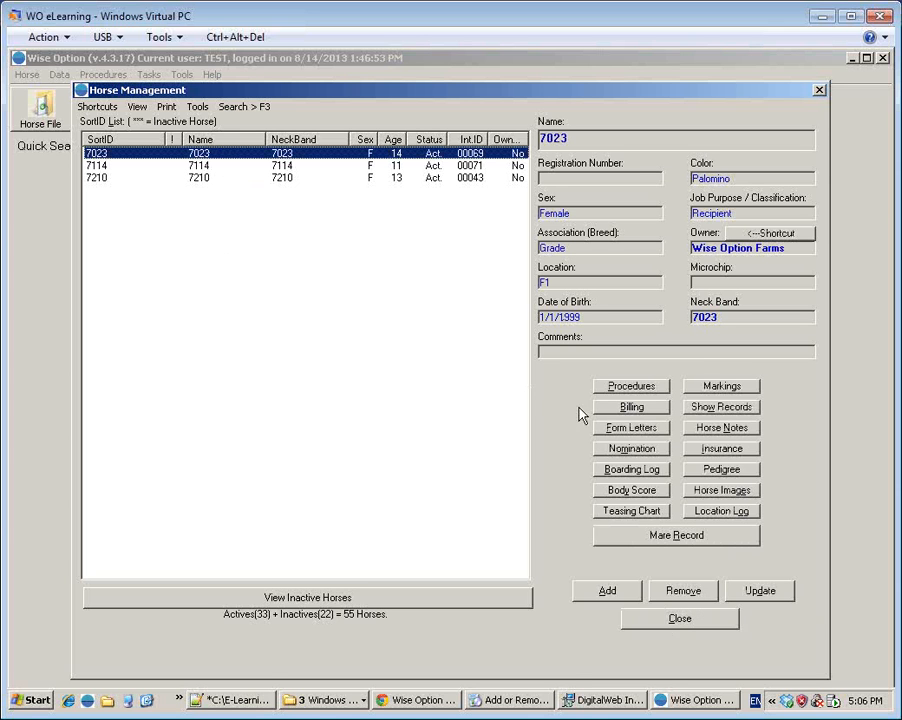
pyautogui.press('Down')
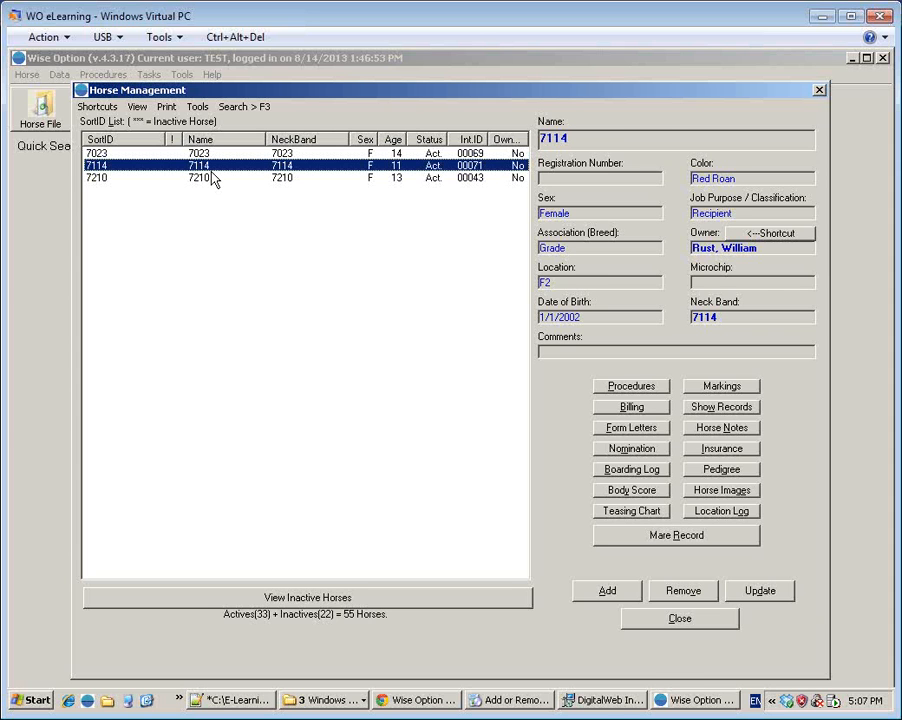
pyautogui.press('Escape')
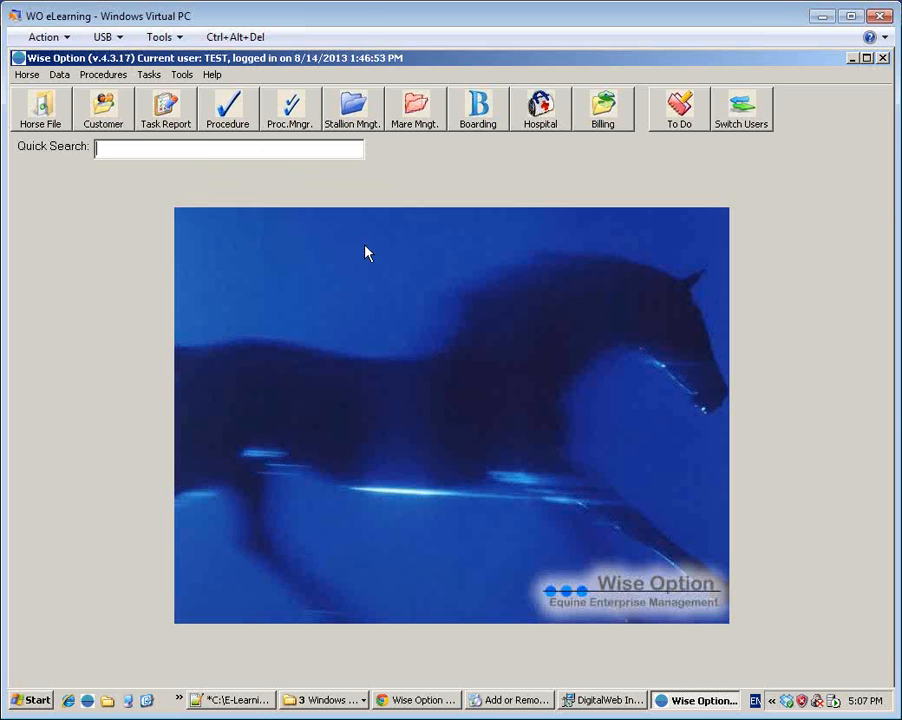
# - Add a new task named "General Farrier" to the task/category list, using the same text as its SortID
pyautogui.click(154, 76)
pyautogui.click(165, 91)
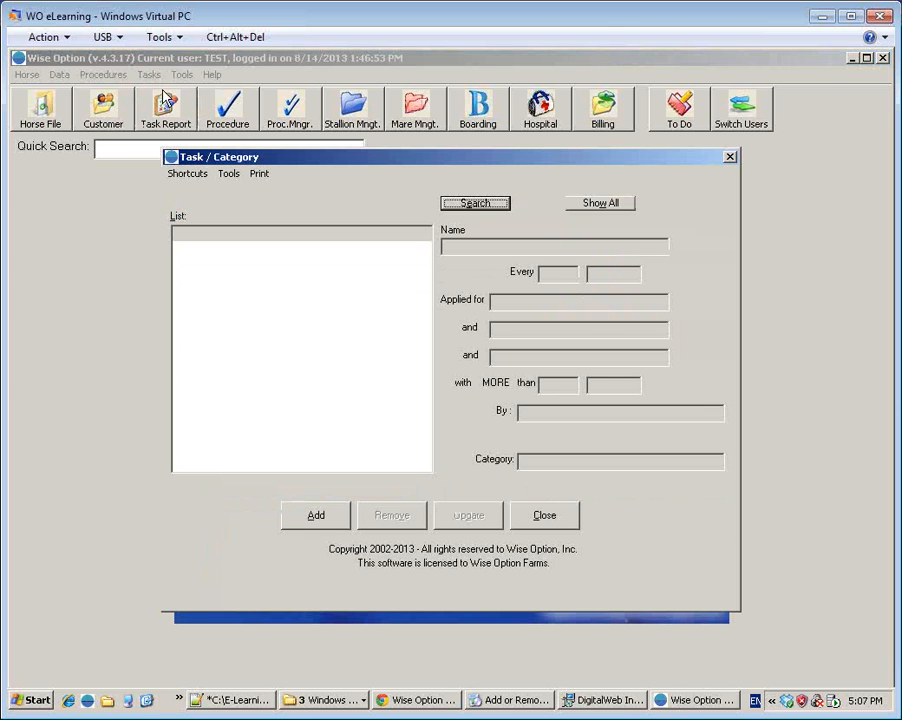
pyautogui.click(487, 205)
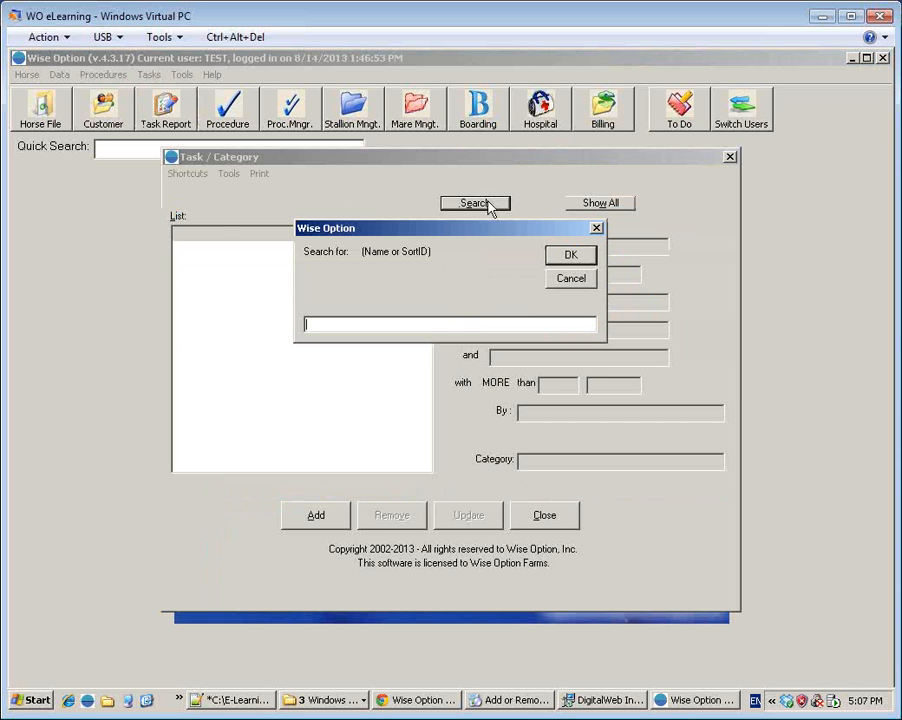
pyautogui.press('Return')
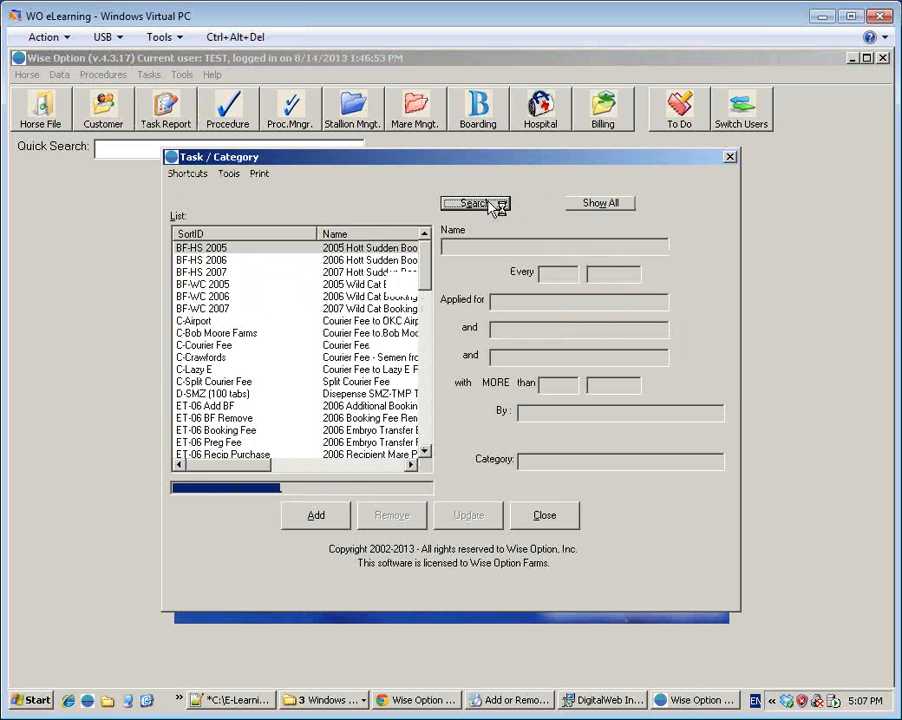
pyautogui.click(338, 521)
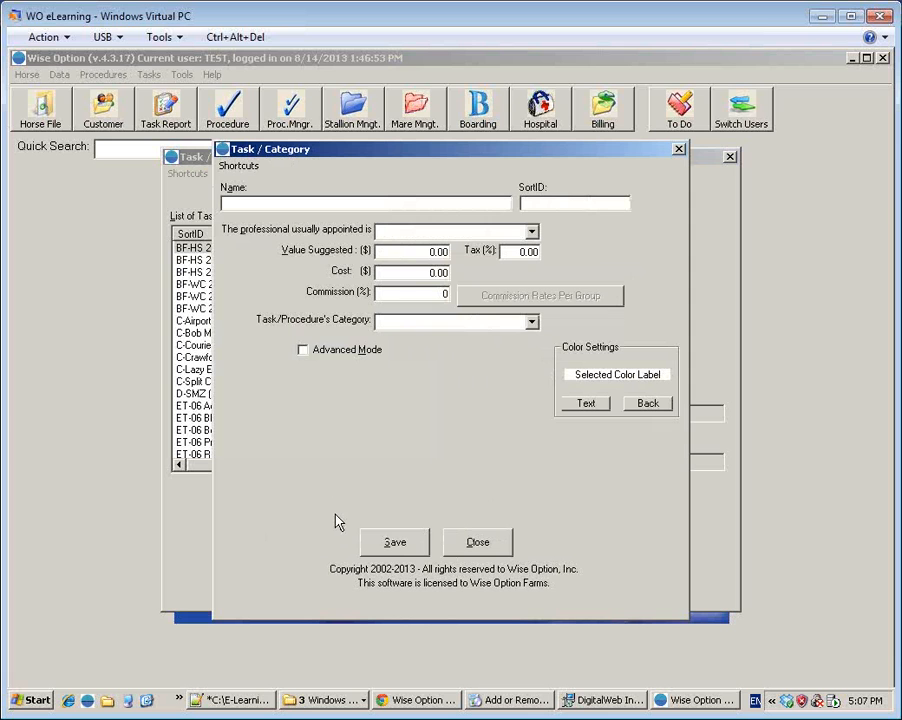
pyautogui.write('General')
pyautogui.write(' Ferra')
pyautogui.press('BackSpace')
pyautogui.press('BackSpace')
pyautogui.press('BackSpace')
pyautogui.write('rier')
pyautogui.press('Left')
pyautogui.press('Left')
pyautogui.press('Left')
pyautogui.press('Left')
pyautogui.press('BackSpace')
pyautogui.press('BackSpace')
pyautogui.write('ar')
pyautogui.press('Tab')
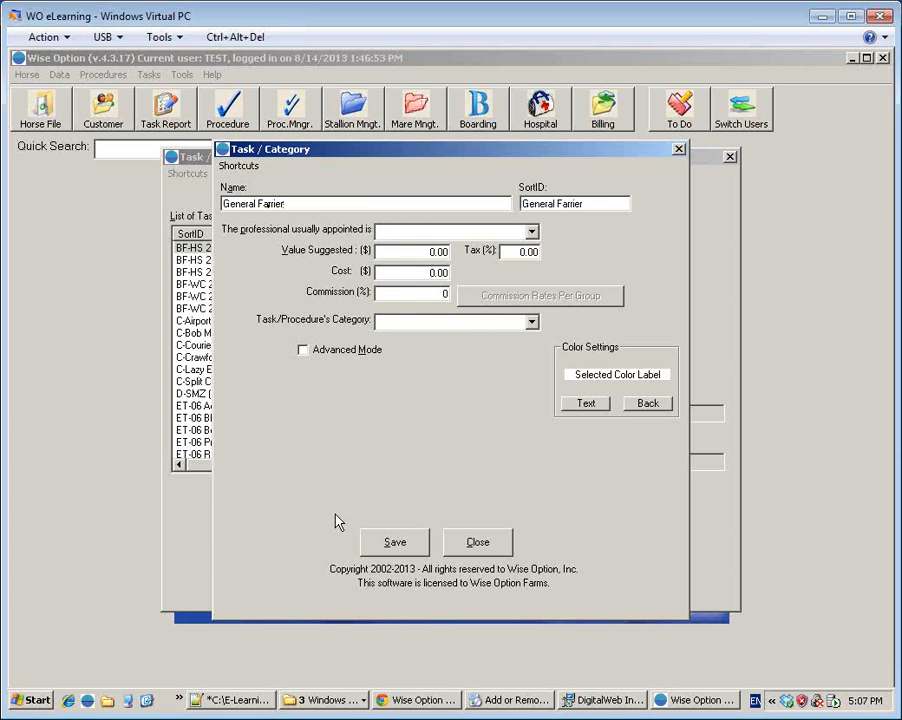
# - Assign one of the listed professionals as the one usually appointed for the General Farrier task
pyautogui.write('A')
pyautogui.press('BackSpace')
pyautogui.press('BackSpace')
pyautogui.press('Down')
pyautogui.press('Down')
pyautogui.press('Down')
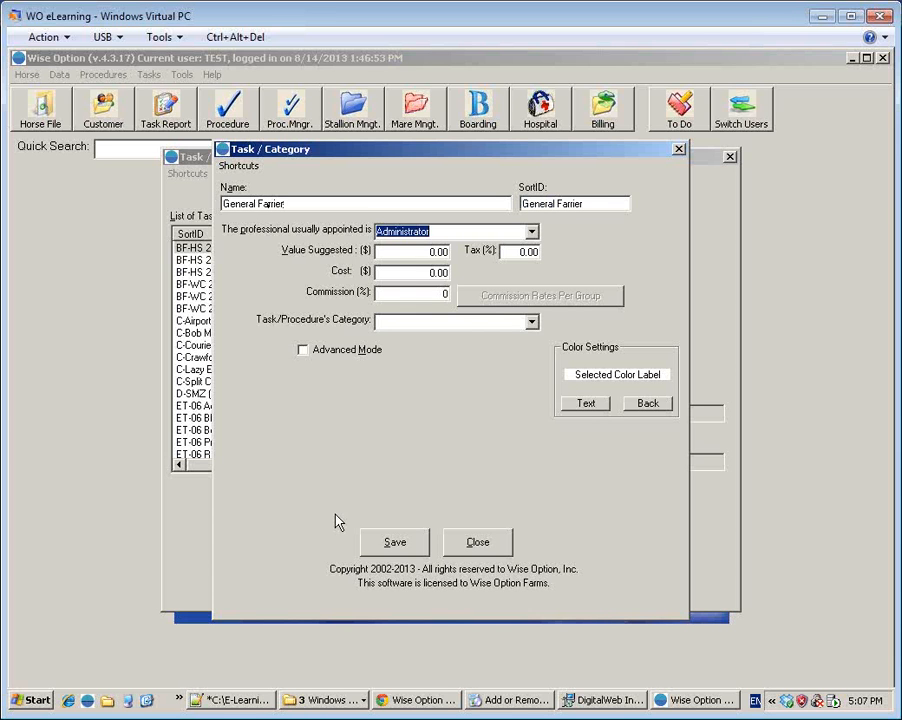
pyautogui.press('Down')
pyautogui.press('Down')
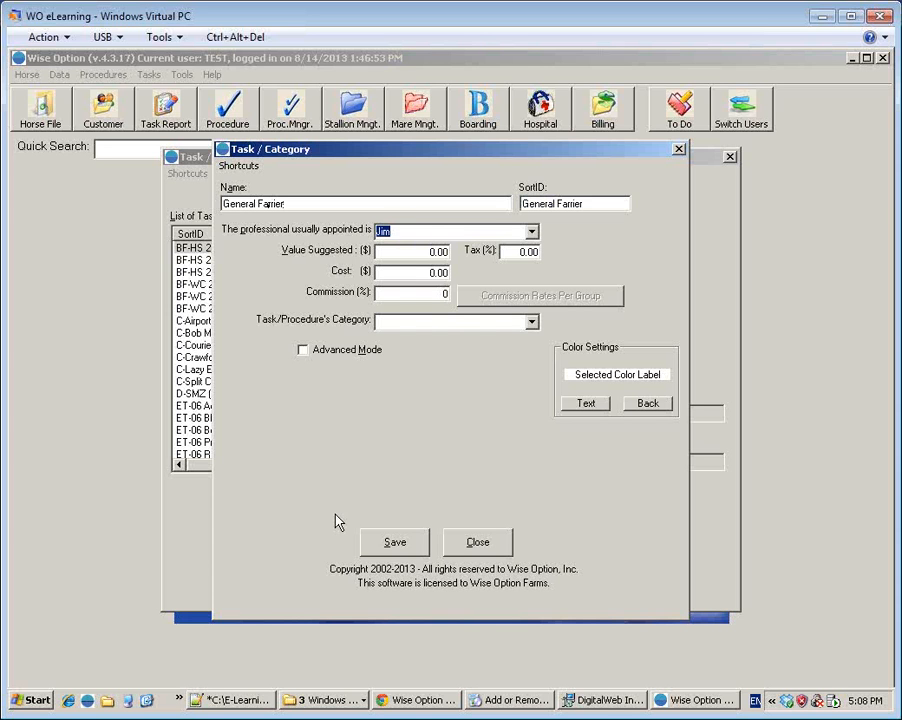
pyautogui.press('Up')
pyautogui.press('Down')
pyautogui.press('Tab')
pyautogui.press('Tab')
pyautogui.press('Tab')
# - Enable Advanced Mode and repeat the task every 6 weeks for animals with more than 1 year
pyautogui.click(303, 351)
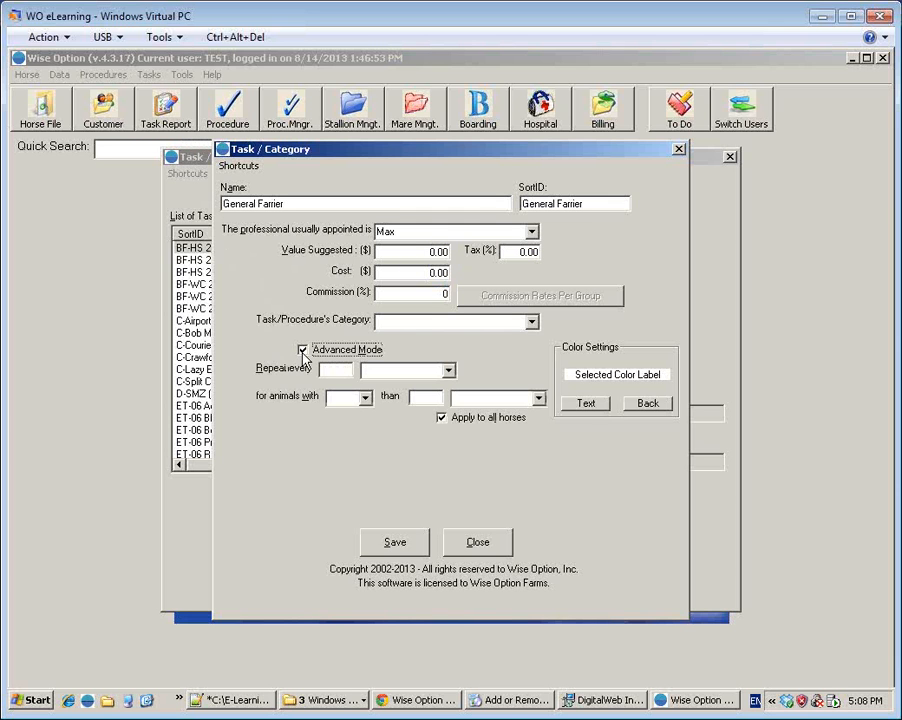
pyautogui.click(334, 371)
pyautogui.write('6')
pyautogui.press('Tab')
pyautogui.press('Tab')
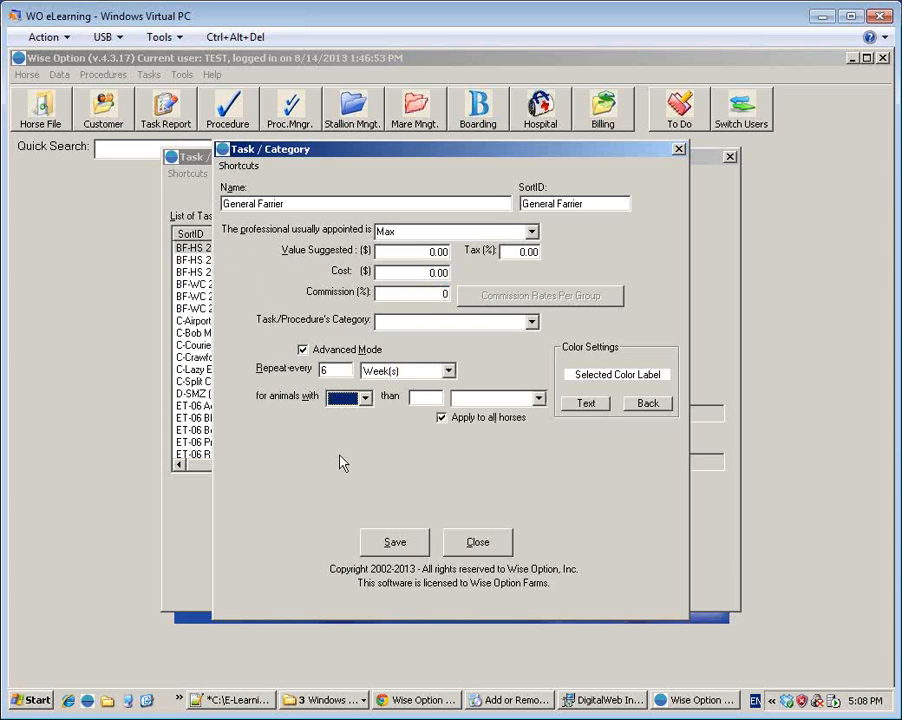
pyautogui.press('Down')
pyautogui.press('Tab')
pyautogui.write('1')
pyautogui.press('Tab')
pyautogui.press('Down')
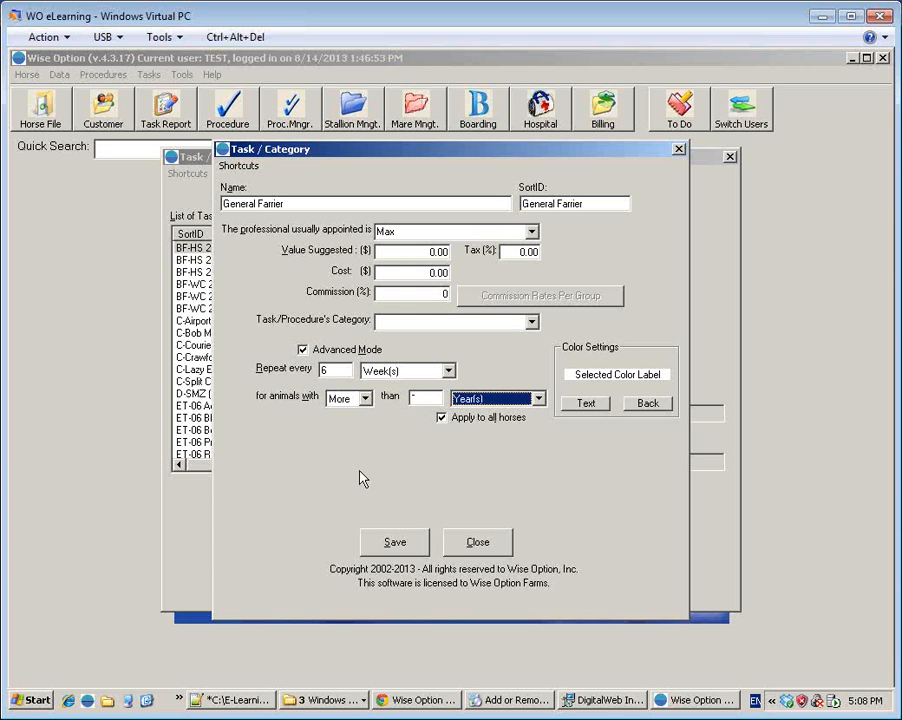
# - Set the General Farrier task's category to Farrier, save the task and close the task list
pyautogui.click(418, 543)
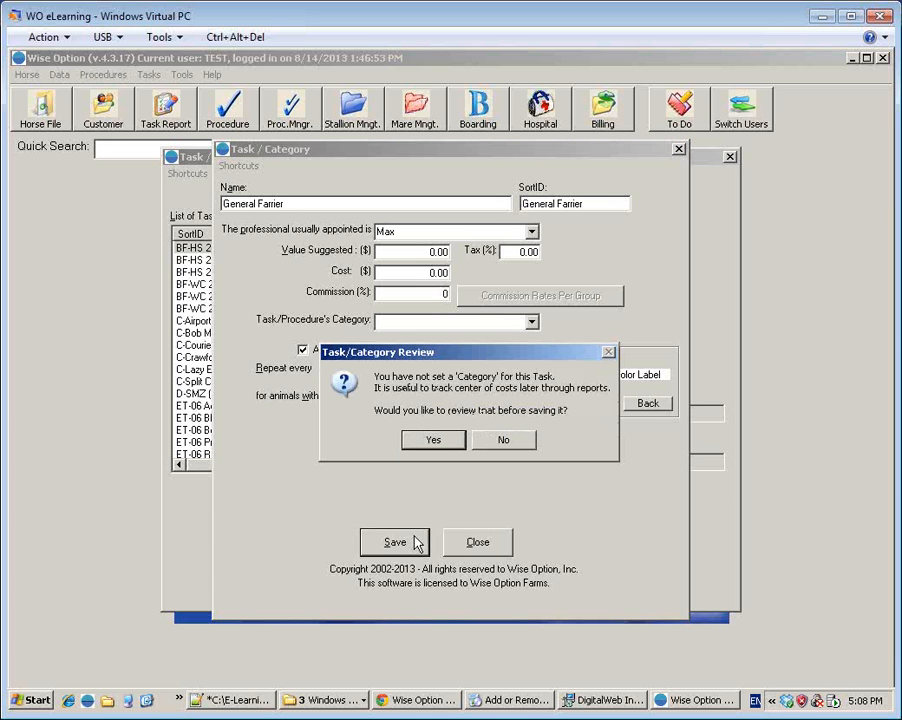
pyautogui.click(459, 438)
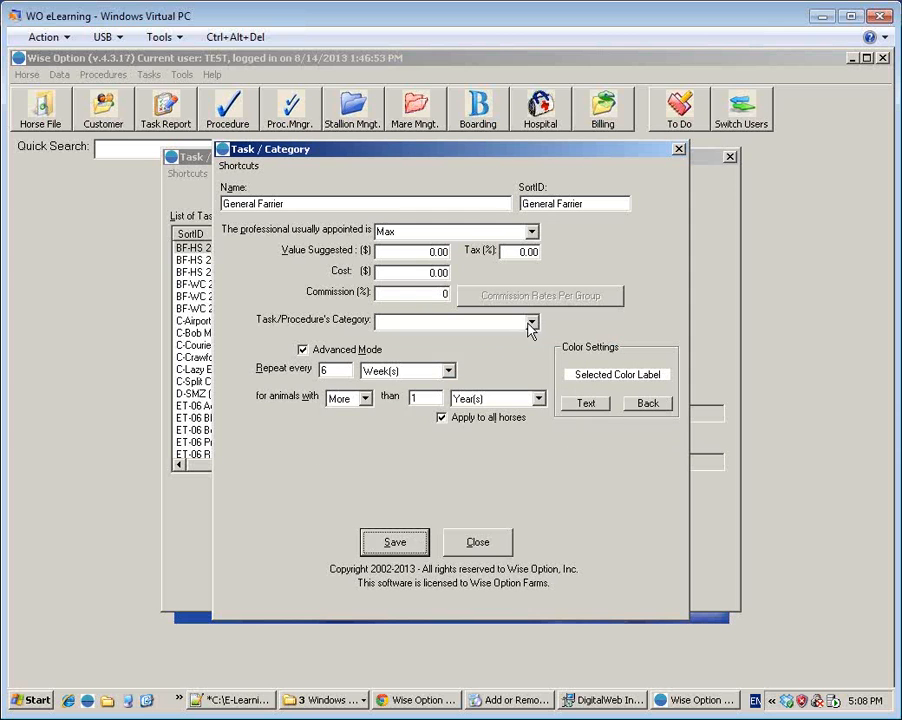
pyautogui.click(531, 323)
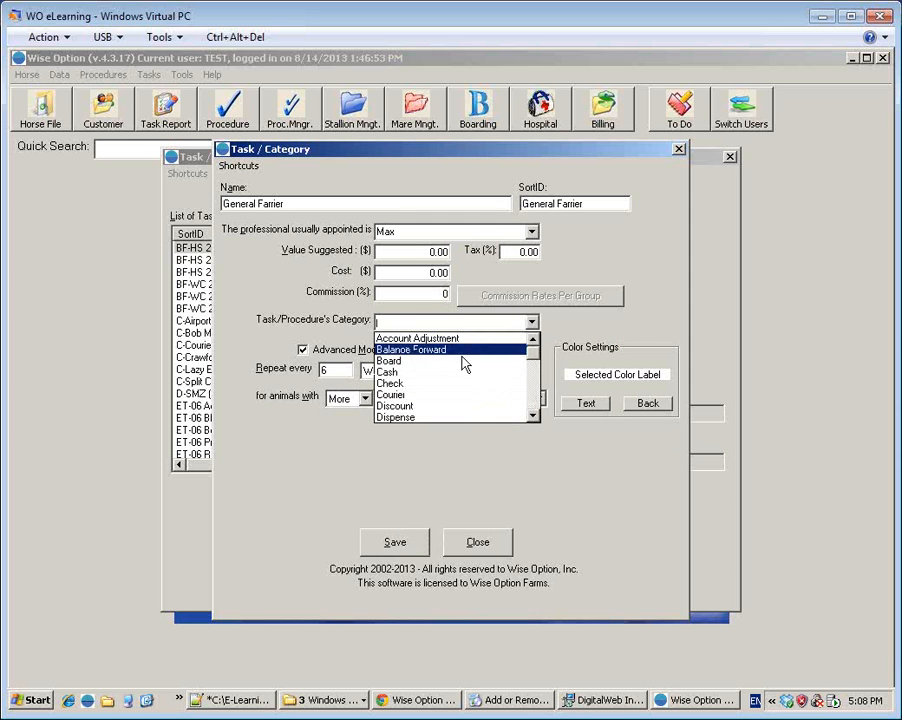
pyautogui.click(532, 416)
pyautogui.click(532, 416)
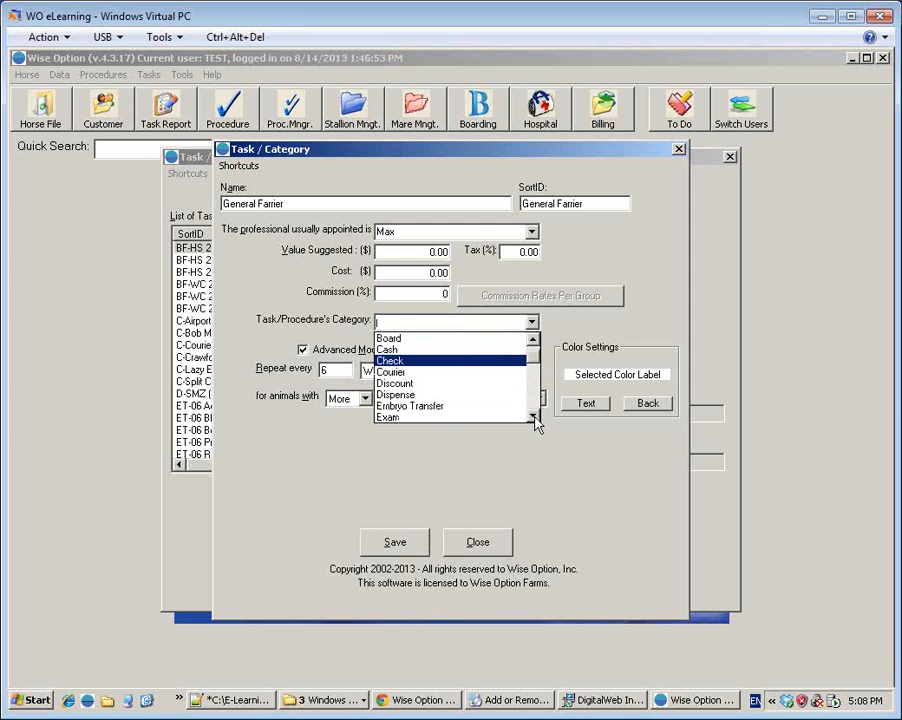
pyautogui.click(532, 416)
pyautogui.click(532, 416)
pyautogui.click(532, 416)
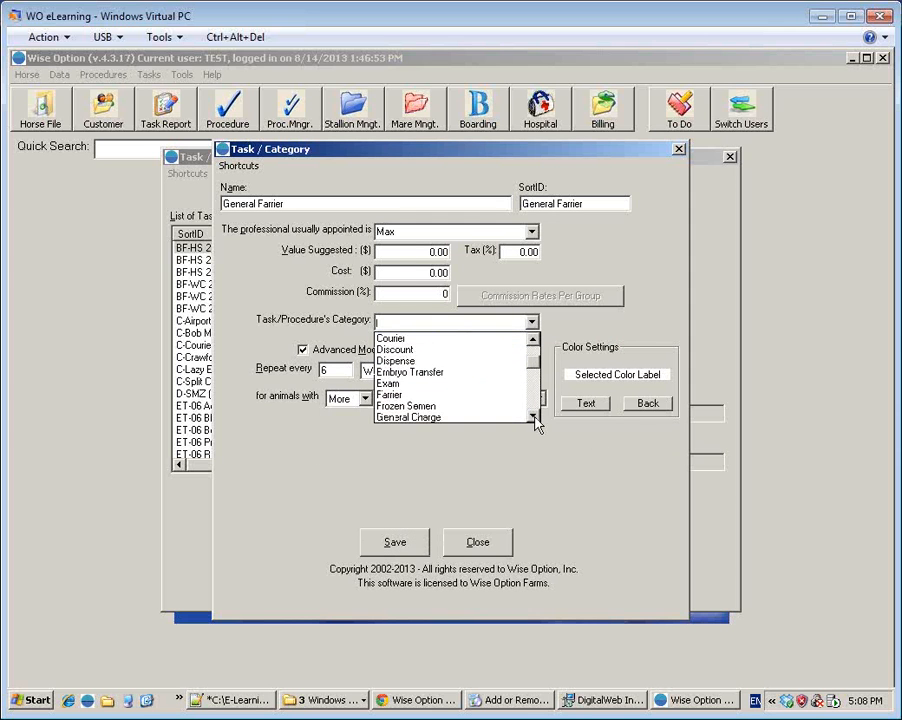
pyautogui.click(455, 405)
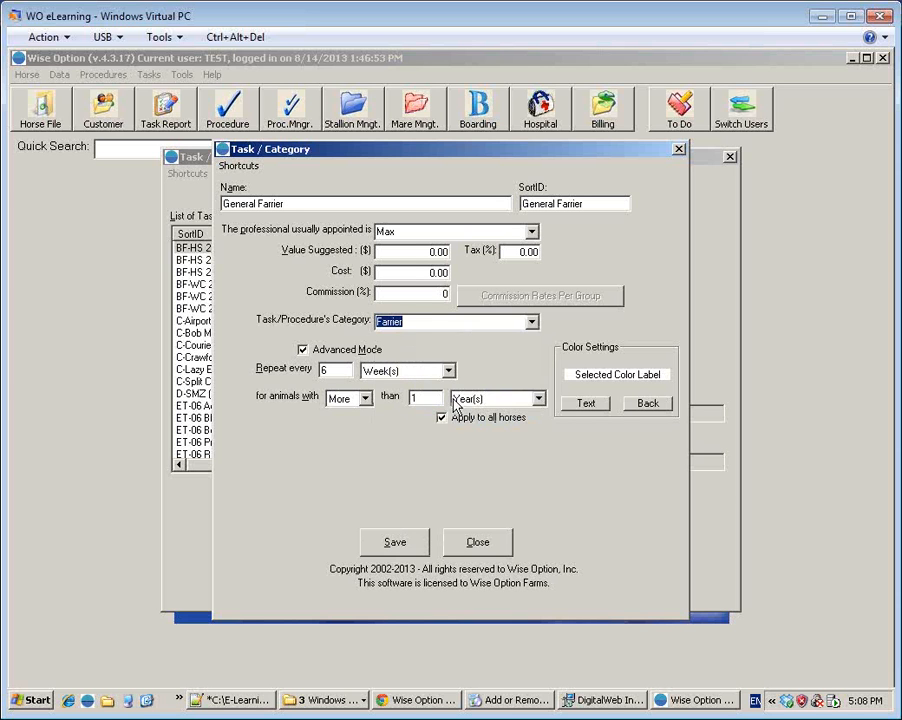
pyautogui.click(411, 540)
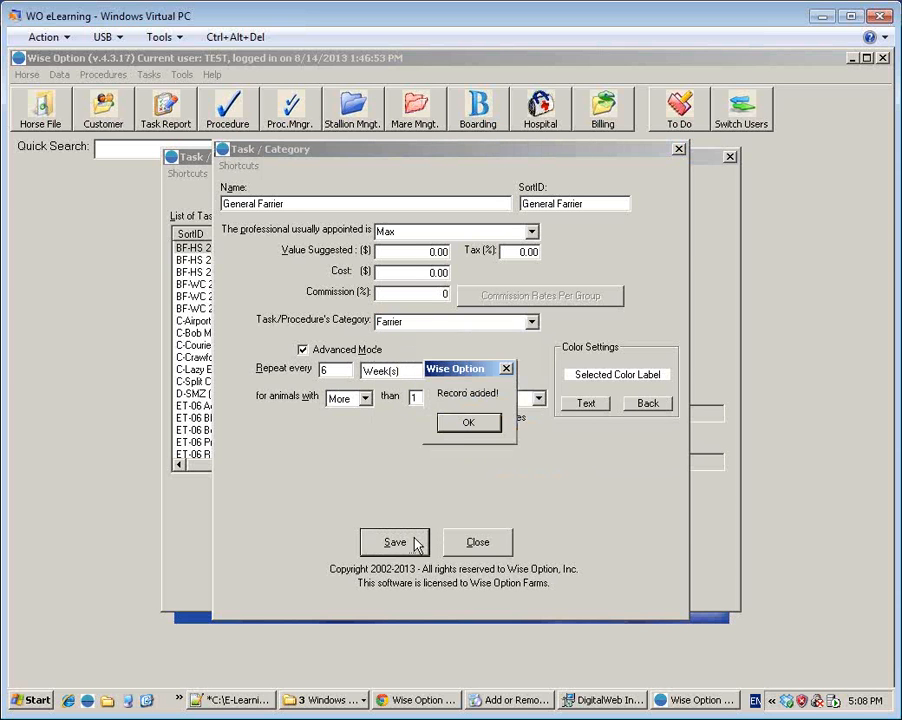
pyautogui.click(477, 428)
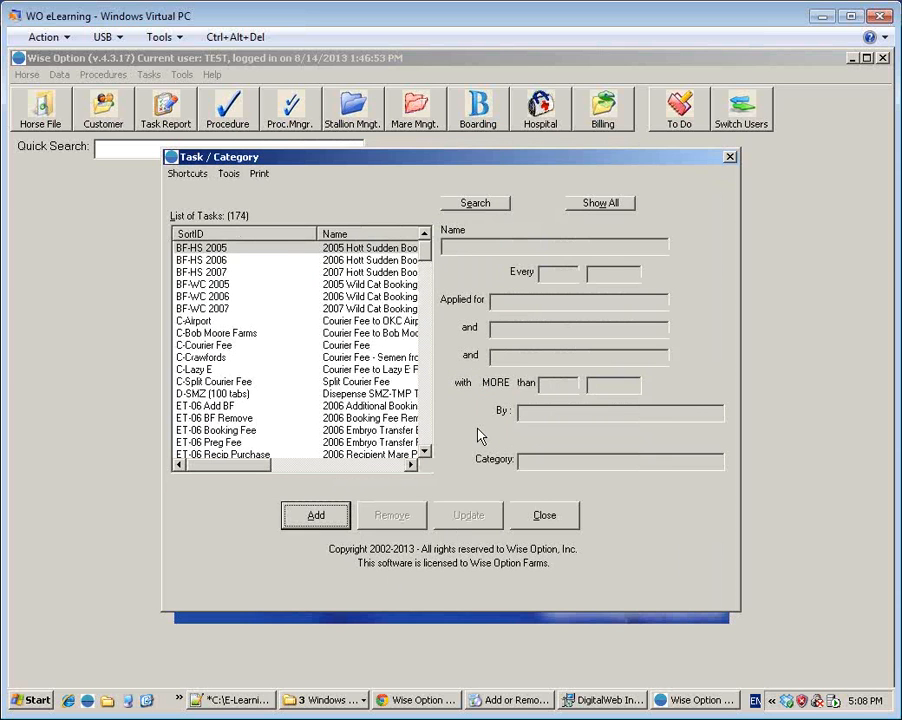
pyautogui.press('Escape')
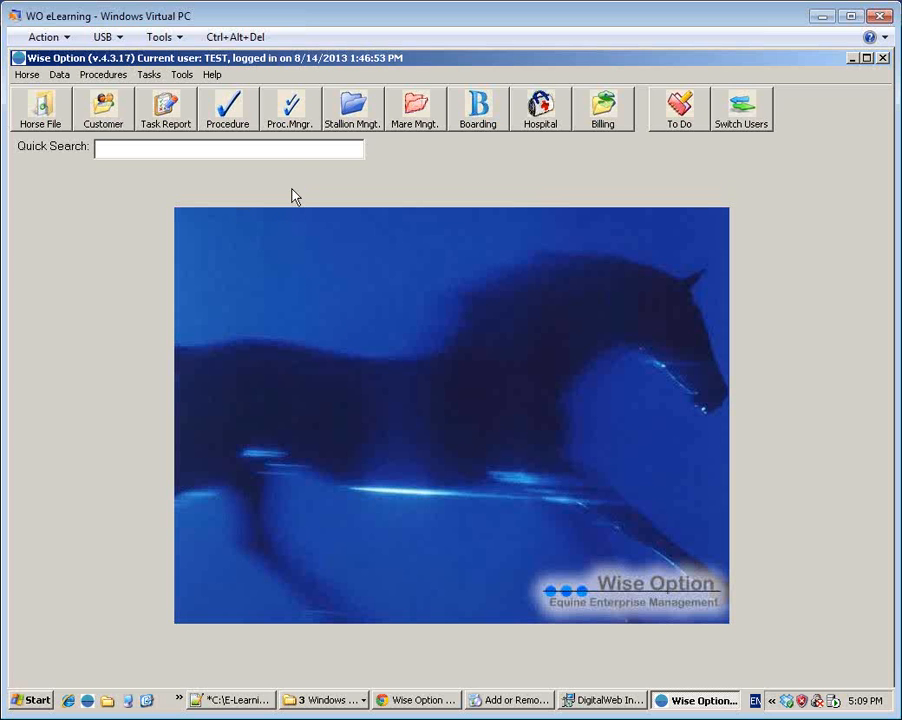
# - Start a procedure entry for multiple horses and select the General Farrier task
pyautogui.click(240, 118)
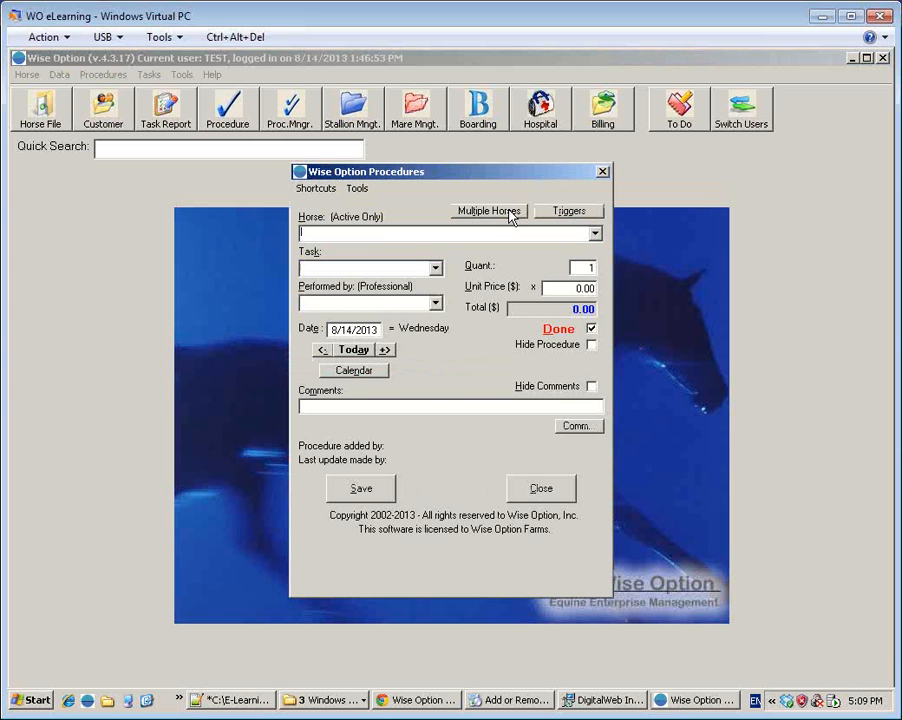
pyautogui.click(489, 211)
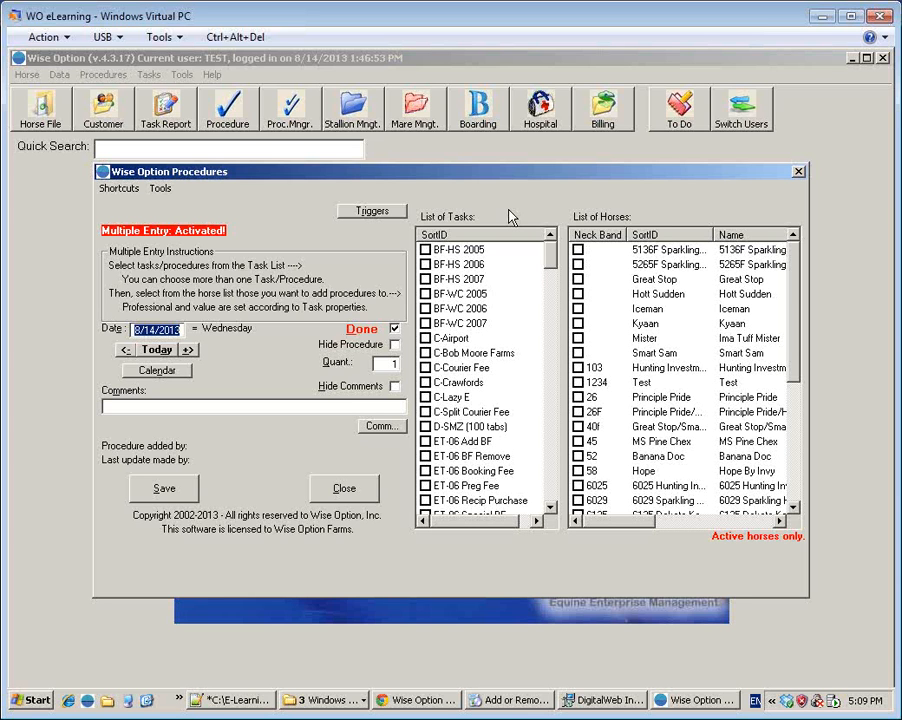
pyautogui.click(551, 383)
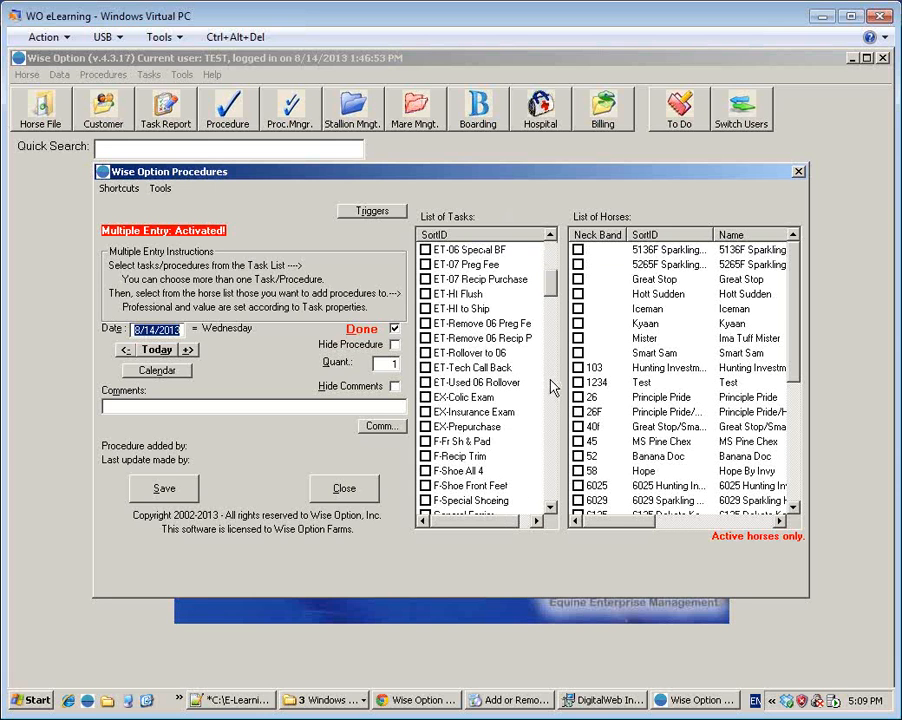
pyautogui.click(551, 387)
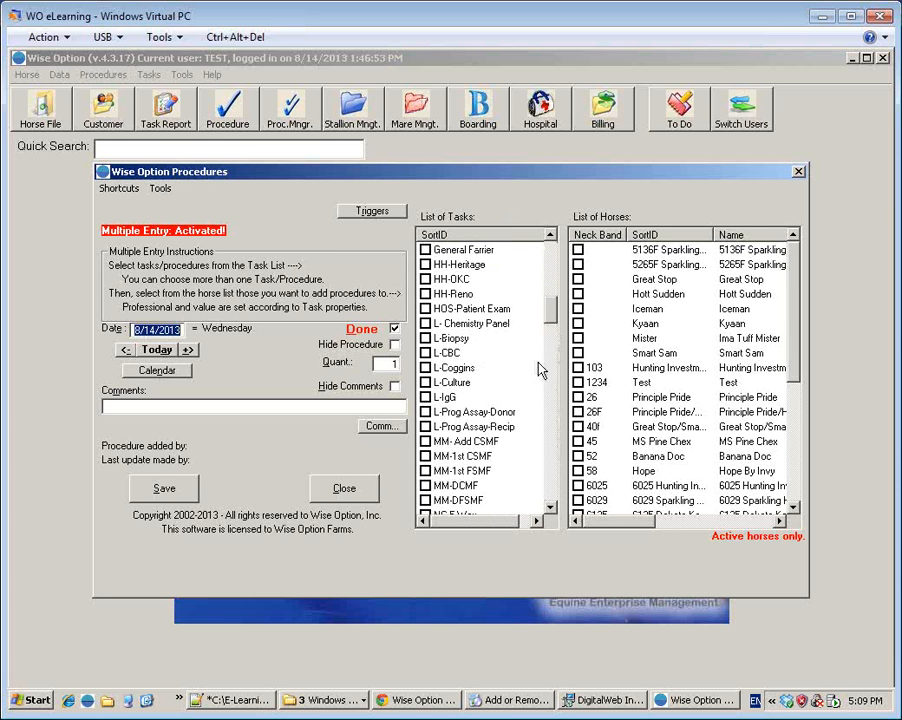
pyautogui.click(427, 251)
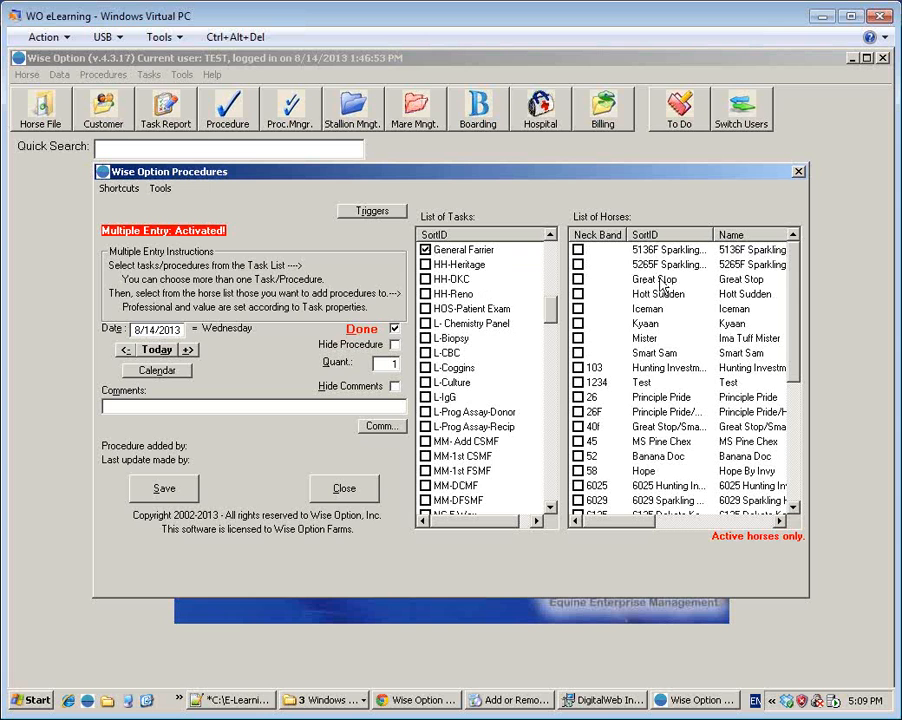
# - Sort the horse list by SortID and select the horses from 7023 through 7434 for the procedure
pyautogui.click(692, 249)
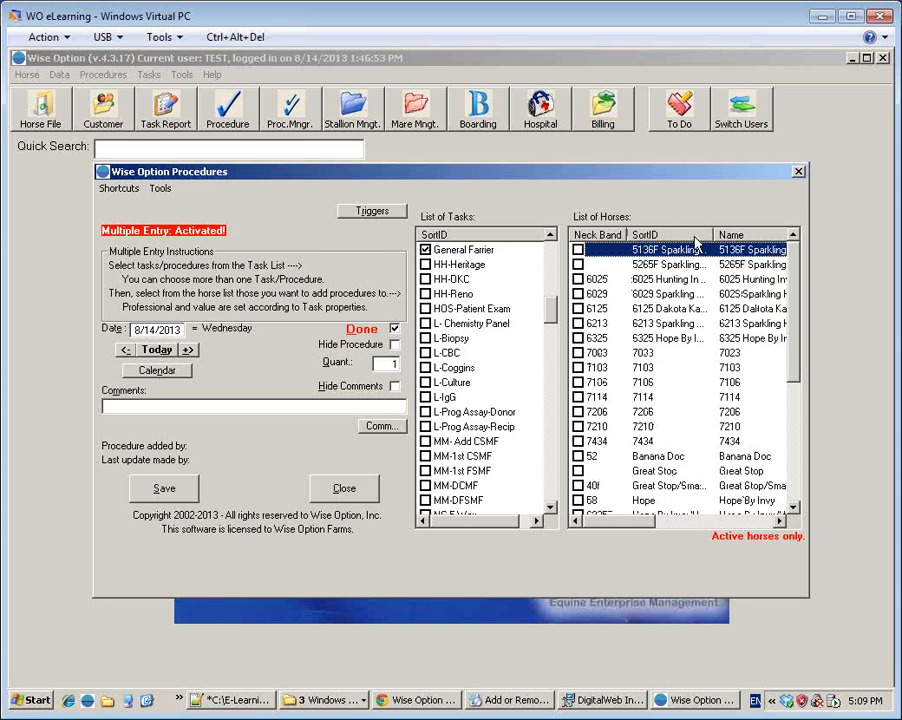
pyautogui.click(672, 356)
pyautogui.press('space')
pyautogui.press('Down')
pyautogui.press('space')
pyautogui.press('Down')
pyautogui.press('space')
pyautogui.press('Down')
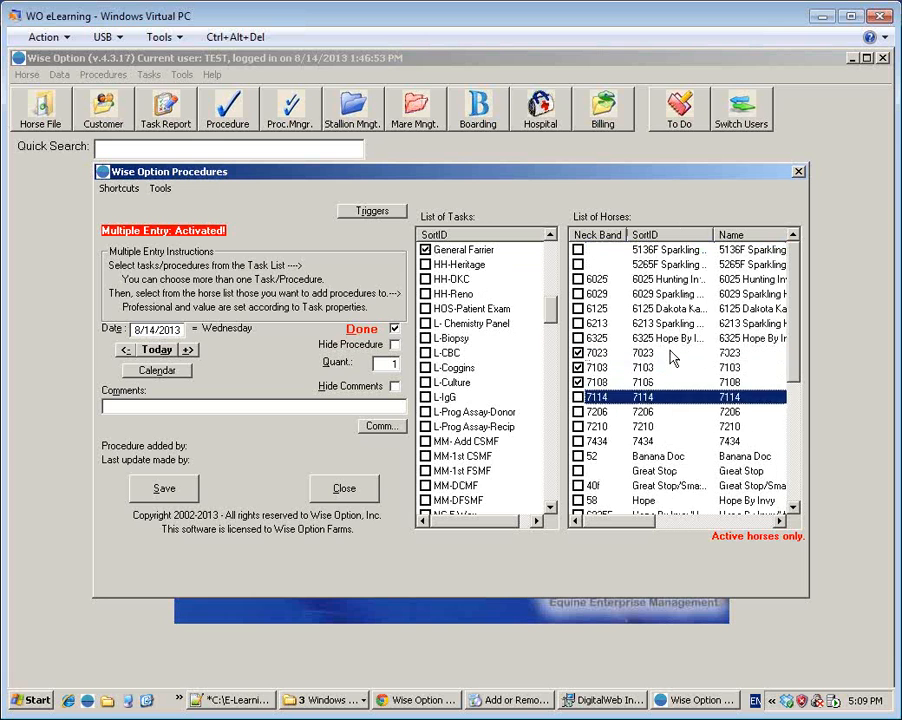
pyautogui.press('space')
pyautogui.press('Down')
pyautogui.press('space')
pyautogui.press('Down')
pyautogui.press('space')
pyautogui.press('Down')
pyautogui.press('space')
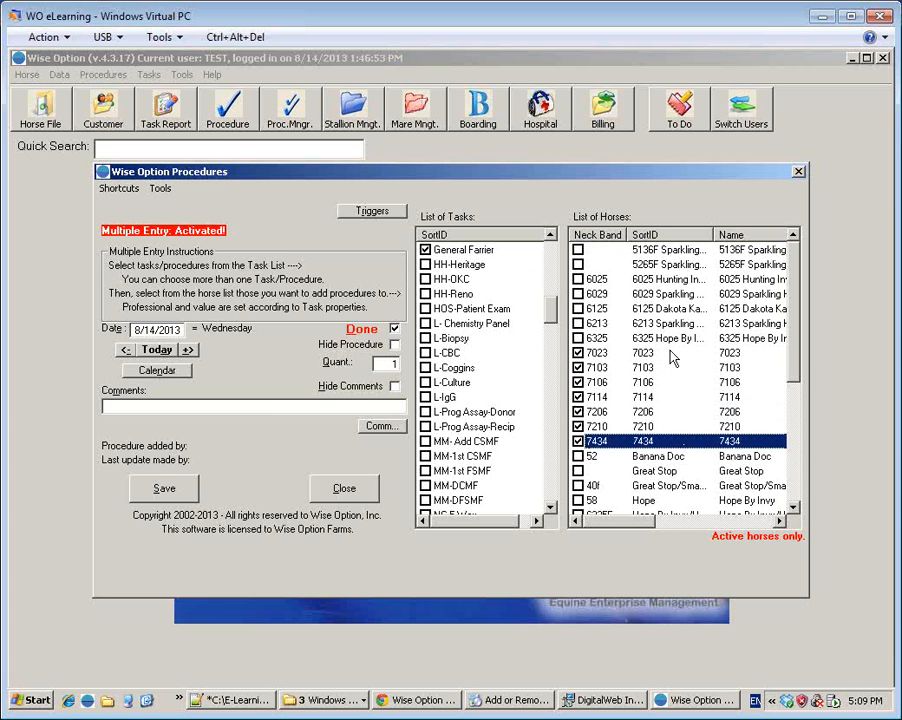
# - Enter "Trim Only" as the comment for the selected horses' General Farrier procedures
pyautogui.click(334, 406)
pyautogui.write('T')
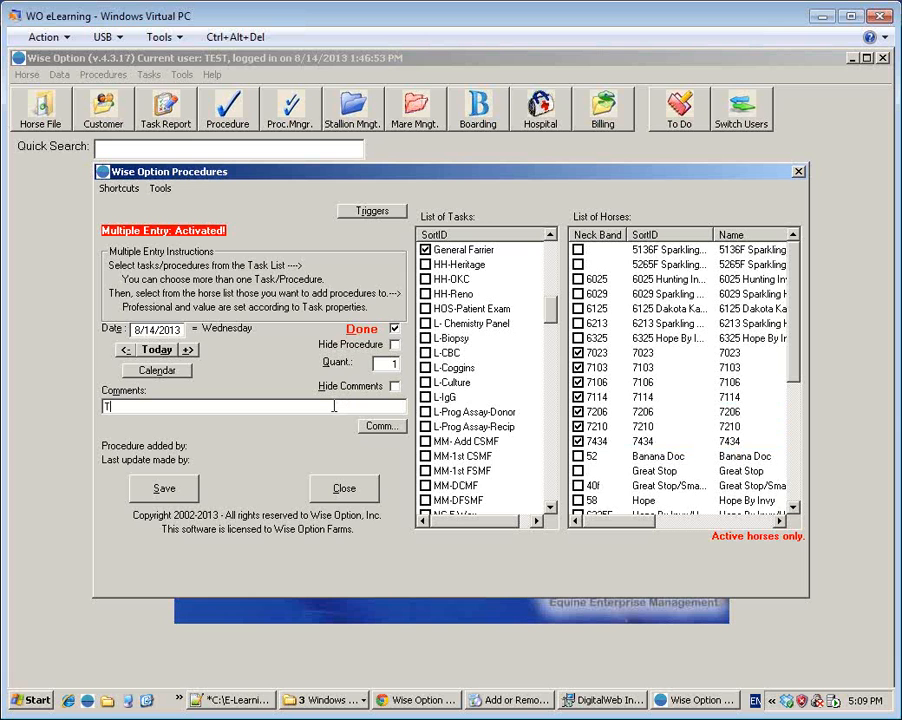
pyautogui.write('rim Only')
# - Set the General Farrier task's suggested value to 75.00 from within the procedure entry and save the task
pyautogui.doubleClick(465, 251)
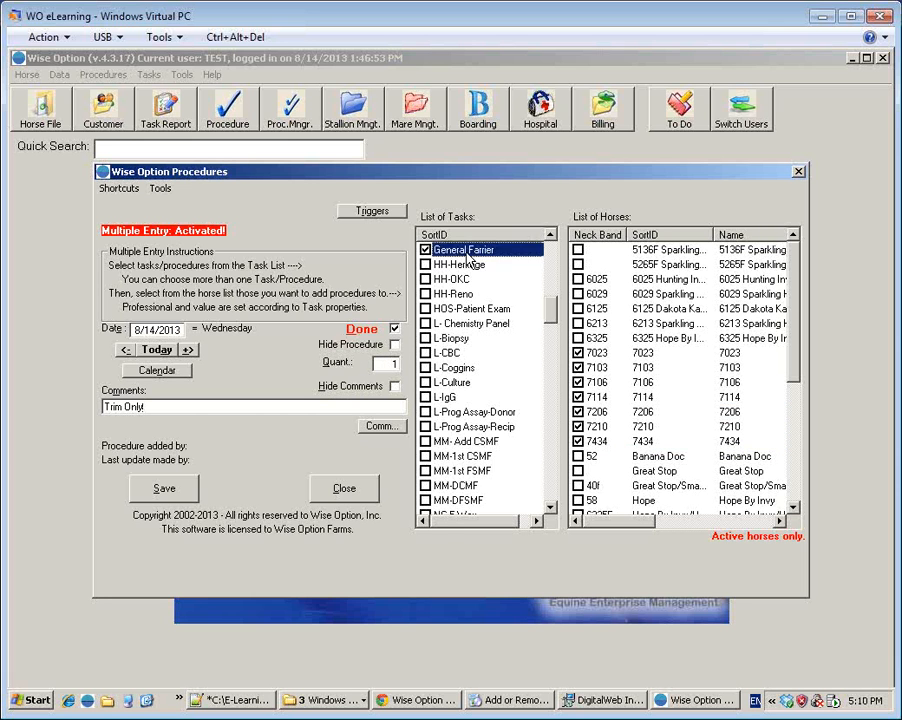
pyautogui.click(416, 251)
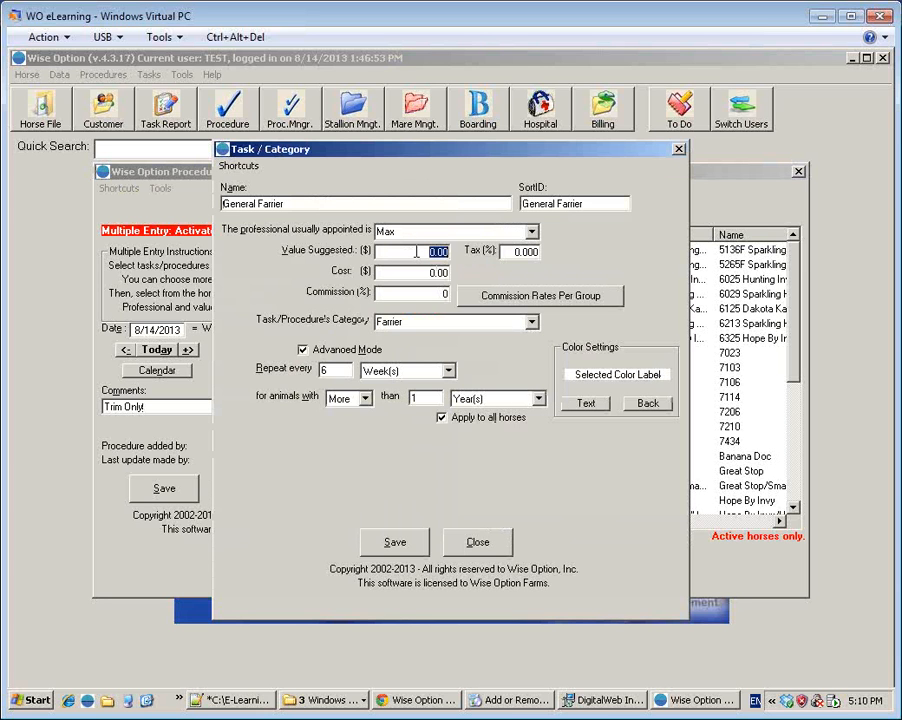
pyautogui.write('75.00')
pyautogui.click(416, 543)
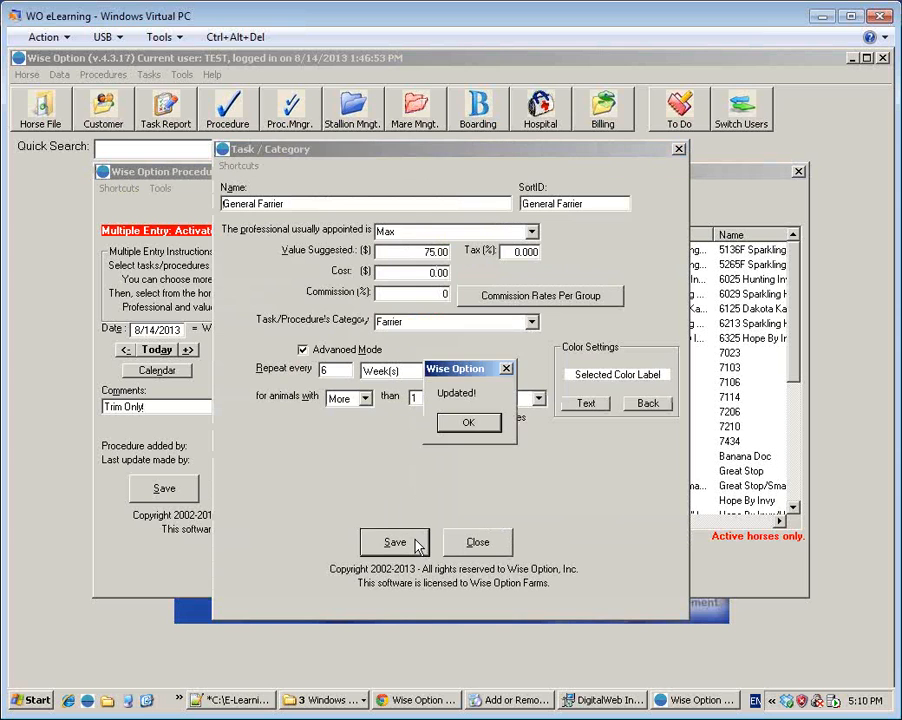
pyautogui.click(472, 424)
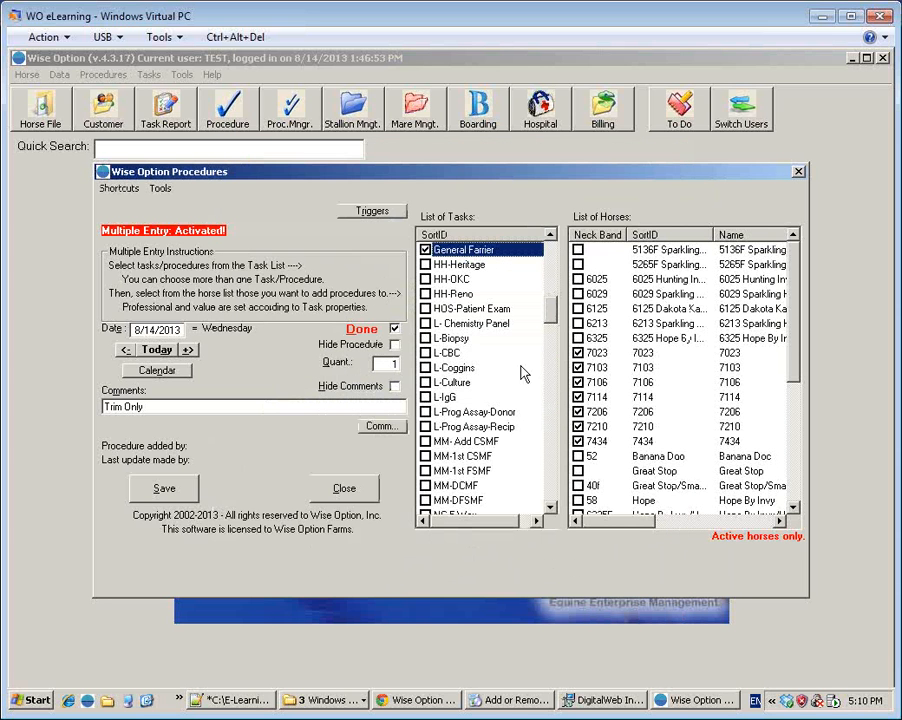
# - Save the "Trim Only" General Farrier procedures for the seven selected horses
pyautogui.click(578, 441)
pyautogui.click(194, 408)
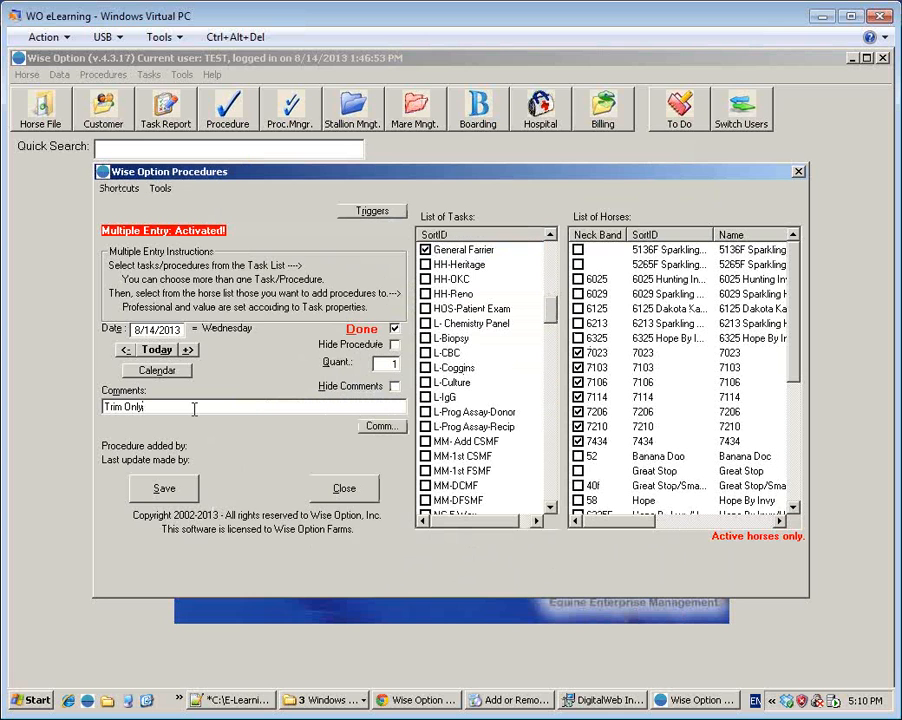
pyautogui.click(177, 489)
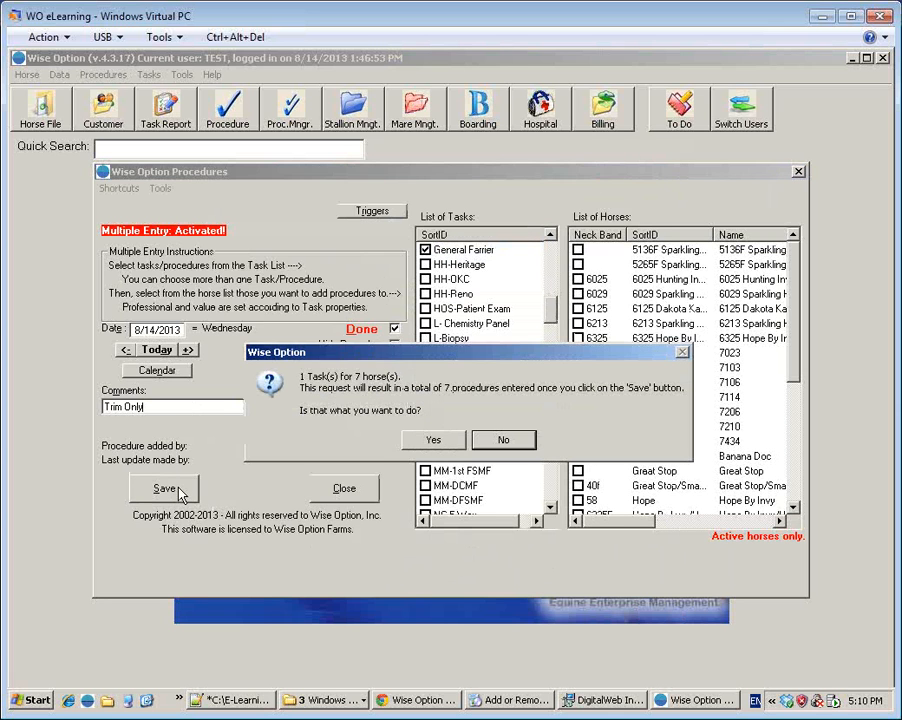
pyautogui.click(435, 440)
pyautogui.click(468, 424)
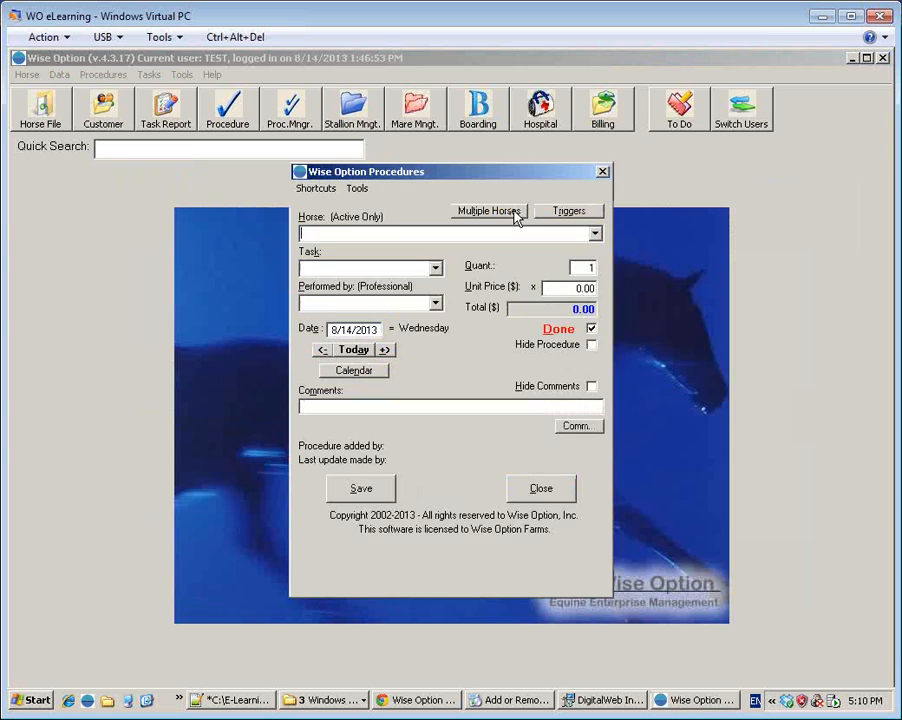
# - Start another multiple-horse procedure entry and select the General Farrier task for it
pyautogui.click(516, 218)
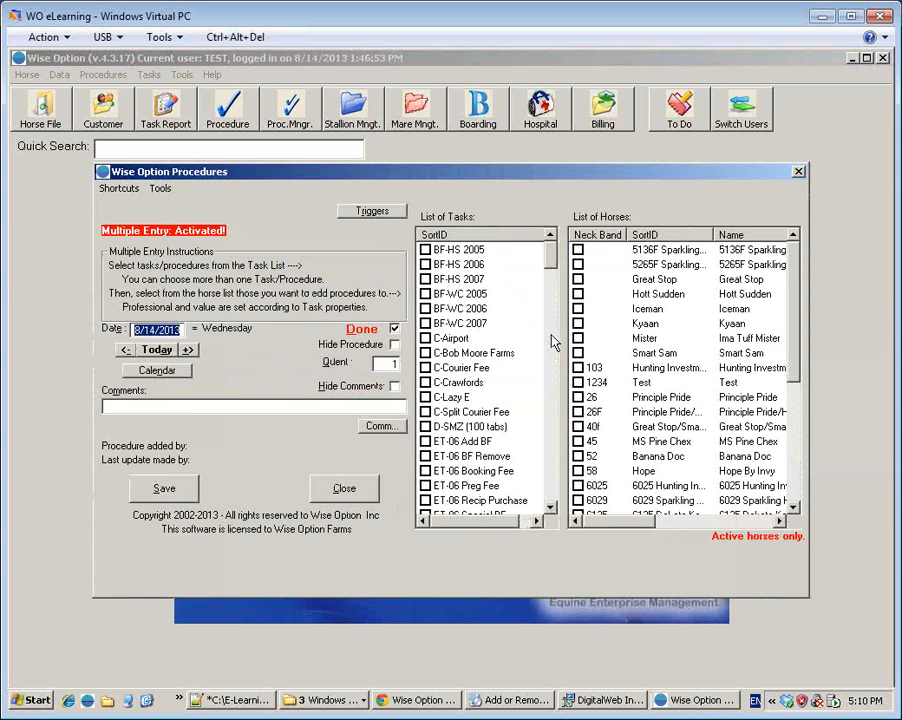
pyautogui.scroll(-6, 553, 342)
pyautogui.scroll(-6, 553, 342)
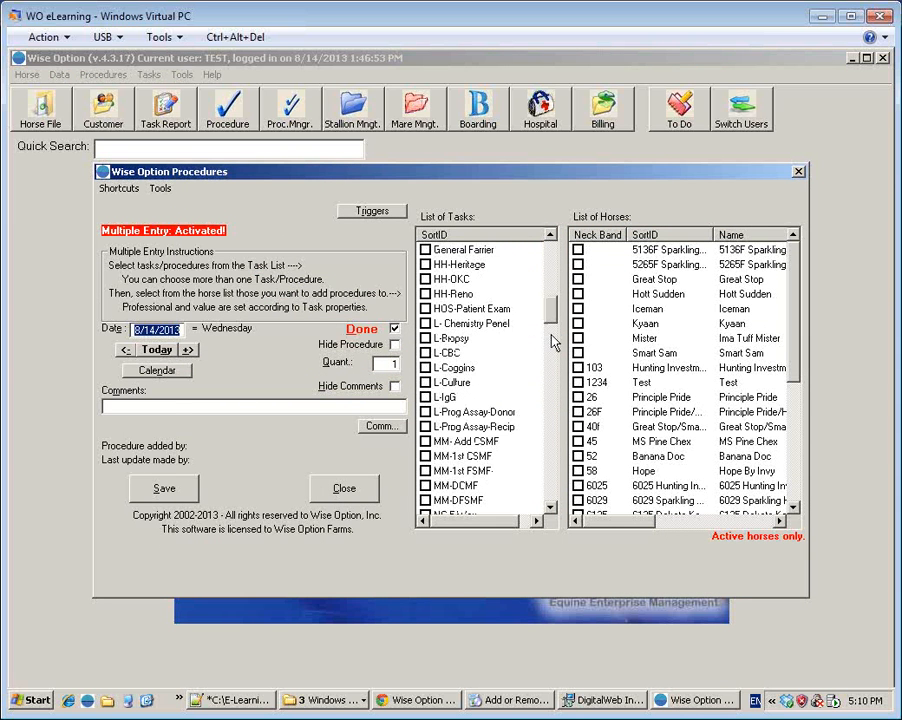
pyautogui.click(427, 250)
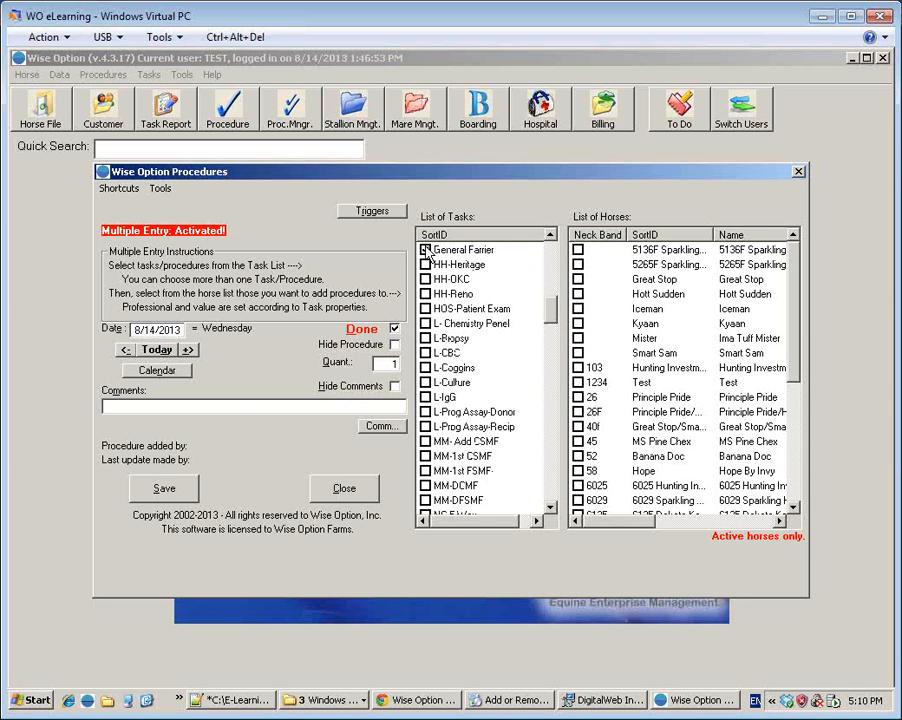
pyautogui.click(427, 250)
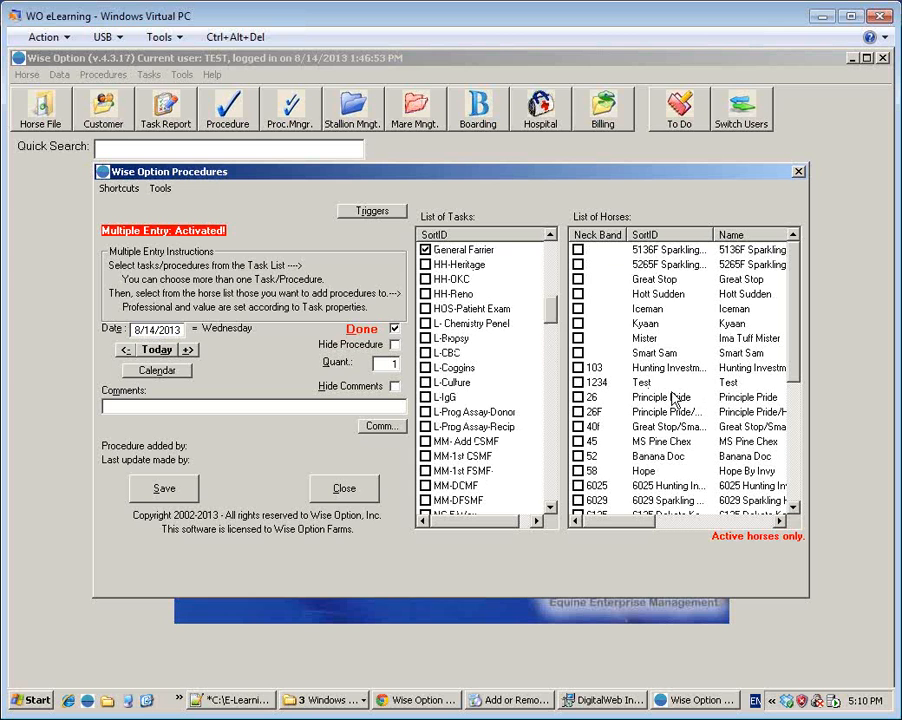
# - Sort the horses by SortID and select the five consecutive horses from Banana Doc through neck band 6325F
pyautogui.click(679, 239)
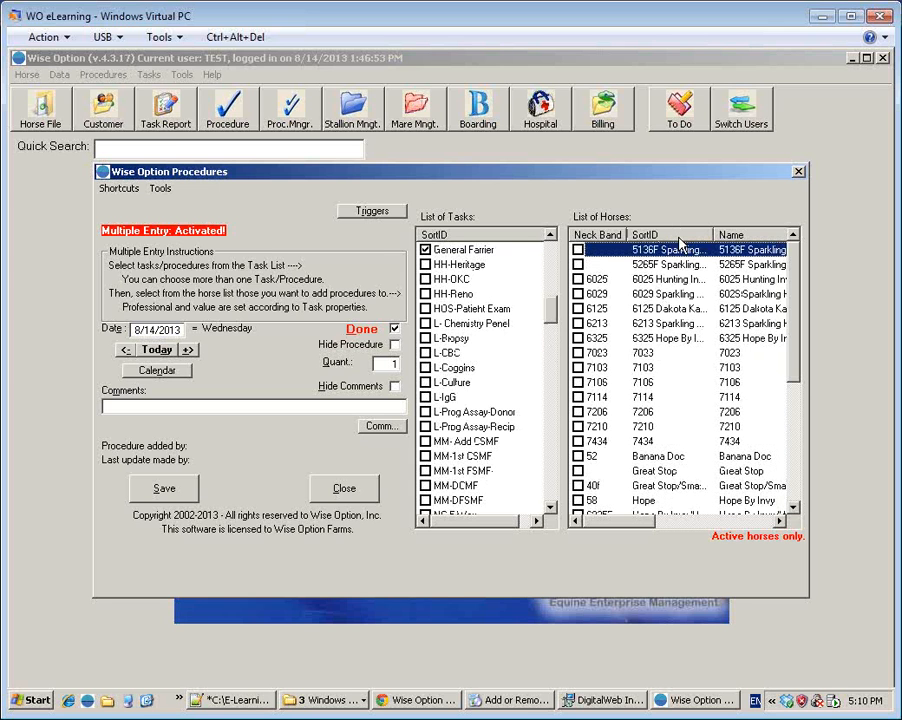
pyautogui.click(684, 458)
pyautogui.press('space')
pyautogui.press('space')
pyautogui.press('space')
pyautogui.press('space')
pyautogui.press('space')
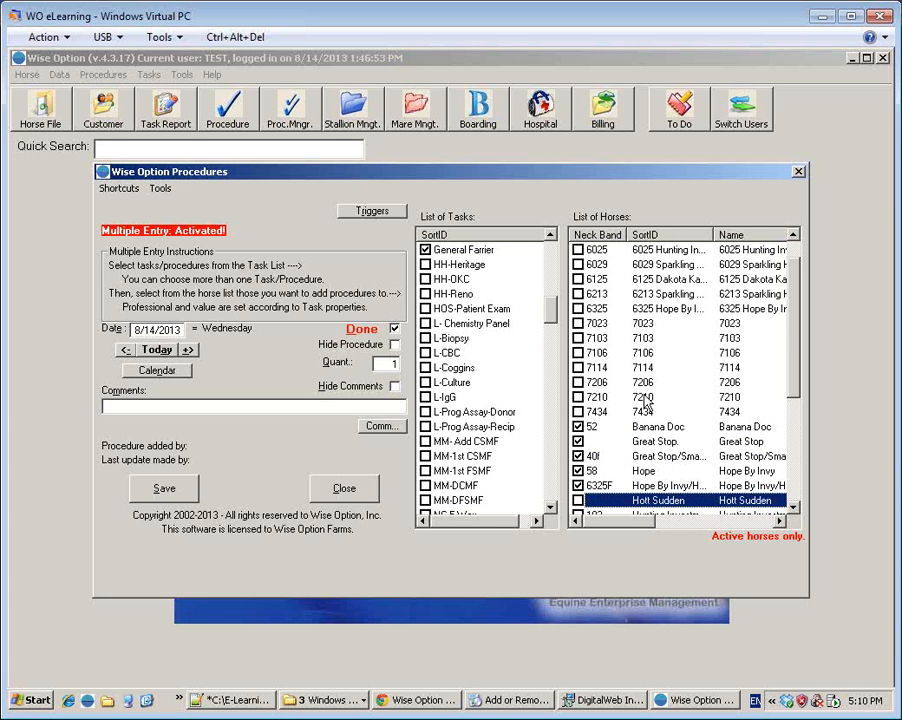
# - Enter "Full Shoes" as the comment for this group's General Farrier procedures
pyautogui.click(301, 401)
pyautogui.write('F')
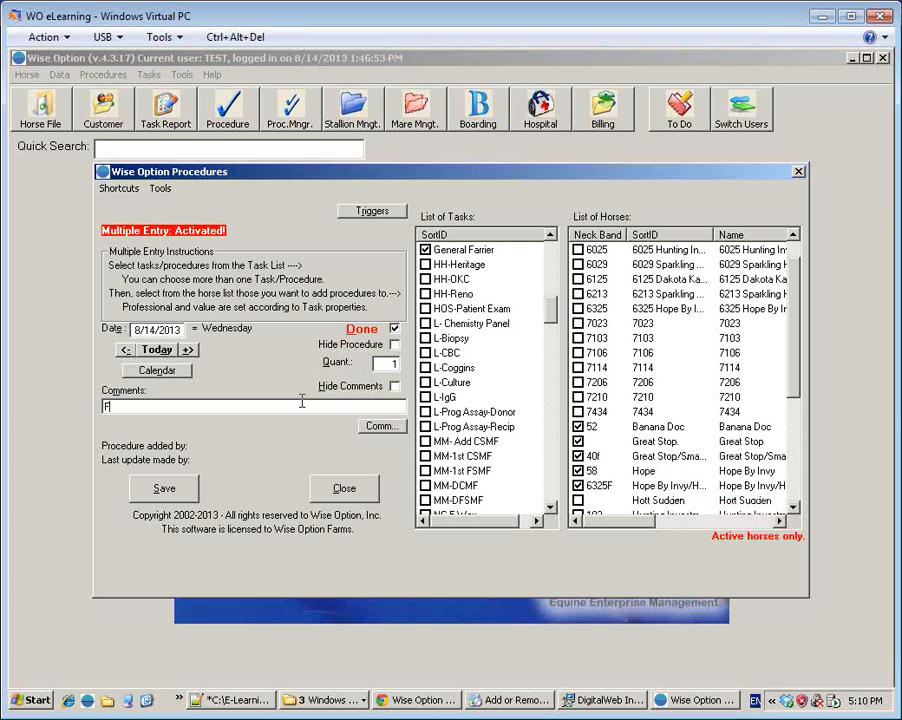
pyautogui.write('ull Shoes')
# - Set the General Farrier task's suggested value to 150.00 and save the task
pyautogui.doubleClick(452, 261)
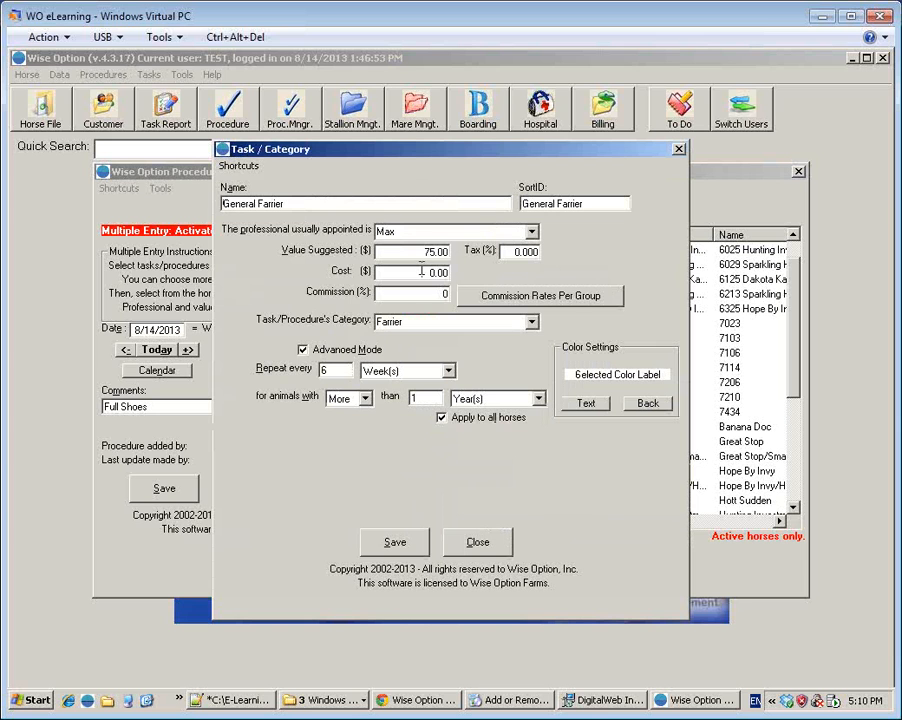
pyautogui.doubleClick(420, 251)
pyautogui.write('150.00')
pyautogui.click(401, 540)
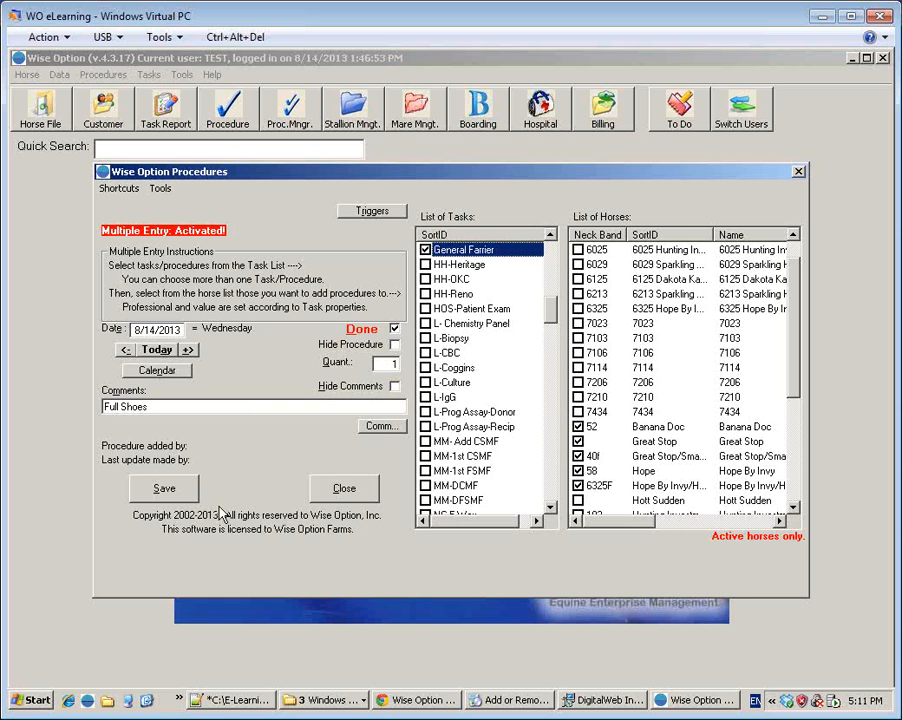
# - Save the "Full Shoes" General Farrier procedures for the five selected horses
pyautogui.click(164, 490)
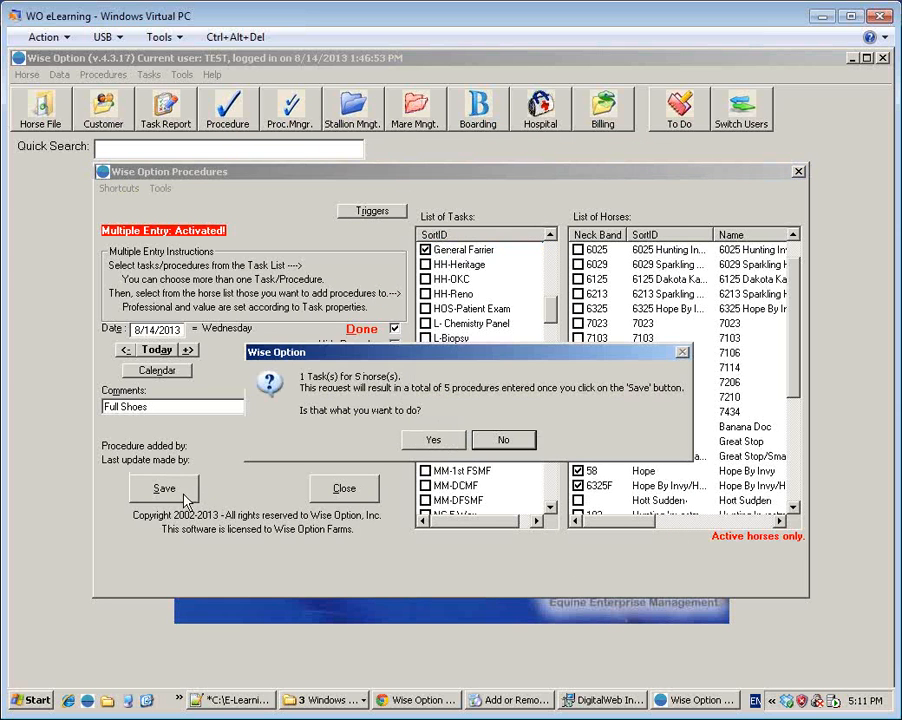
pyautogui.click(435, 441)
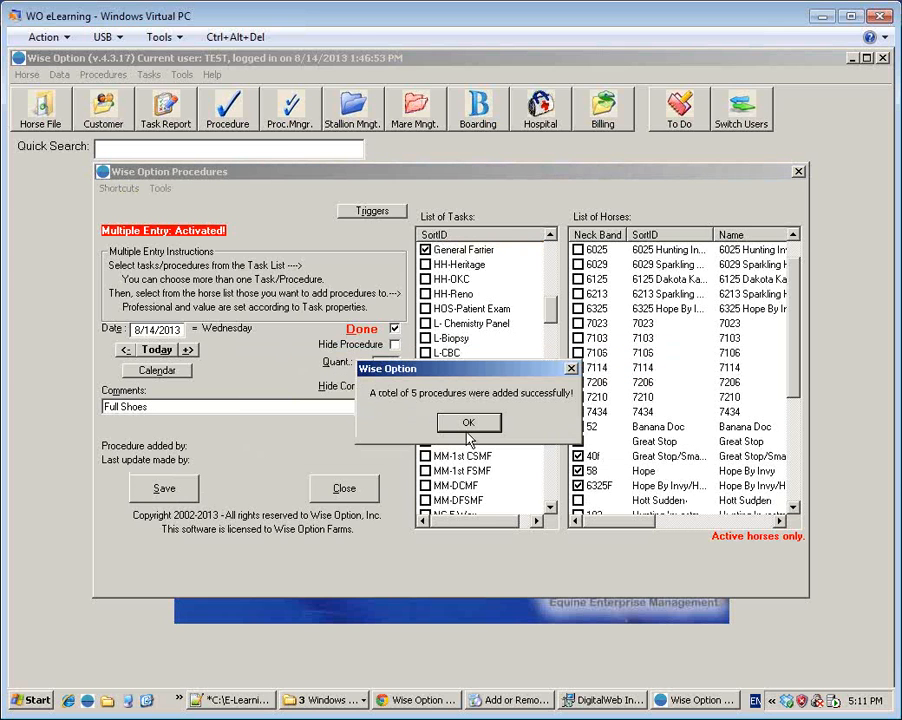
pyautogui.click(487, 430)
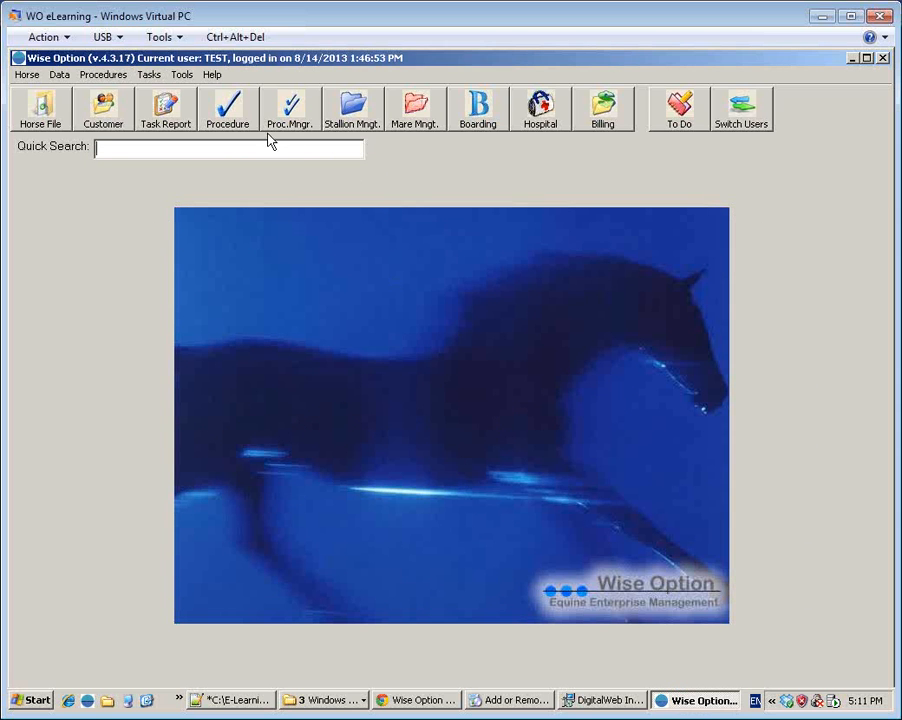
# - Start a further multiple-horse procedure entry and open the General Farrier task's properties from its task list
pyautogui.click(228, 112)
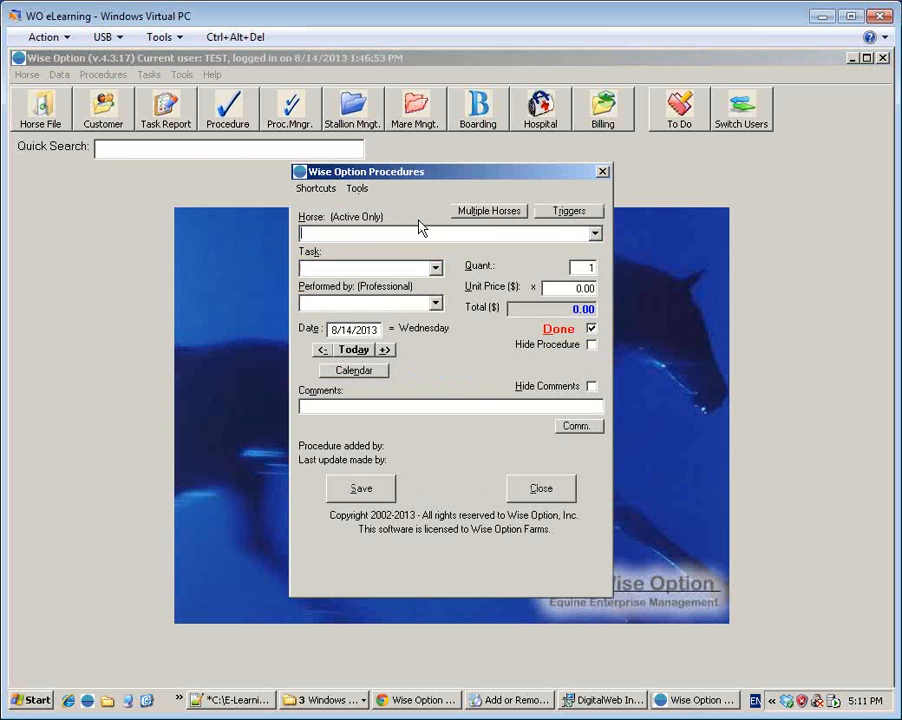
pyautogui.click(491, 213)
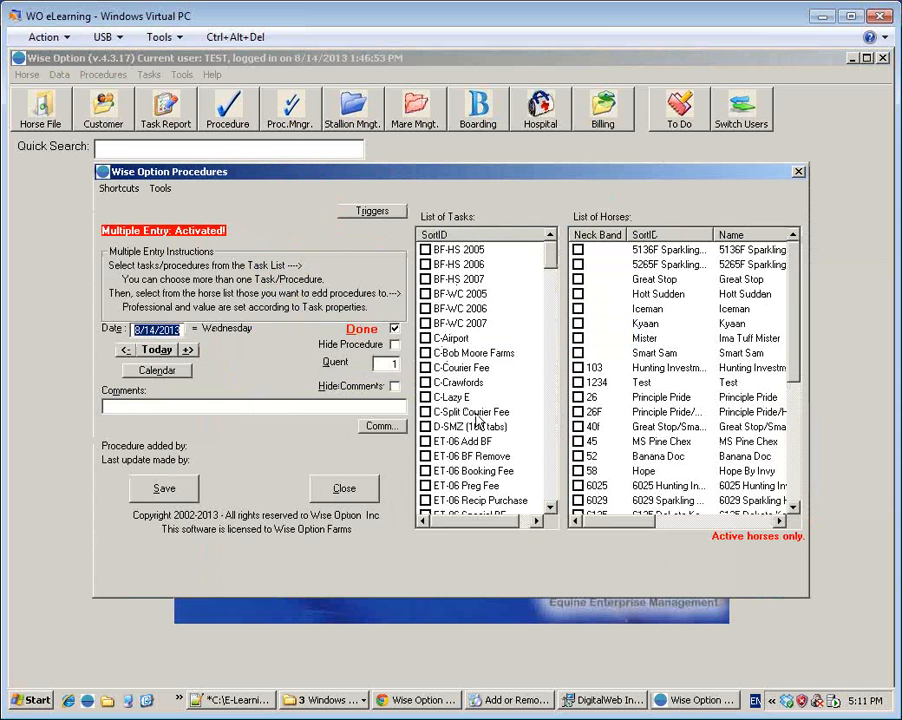
pyautogui.scroll(-5, 548, 453)
pyautogui.scroll(-6, 548, 450)
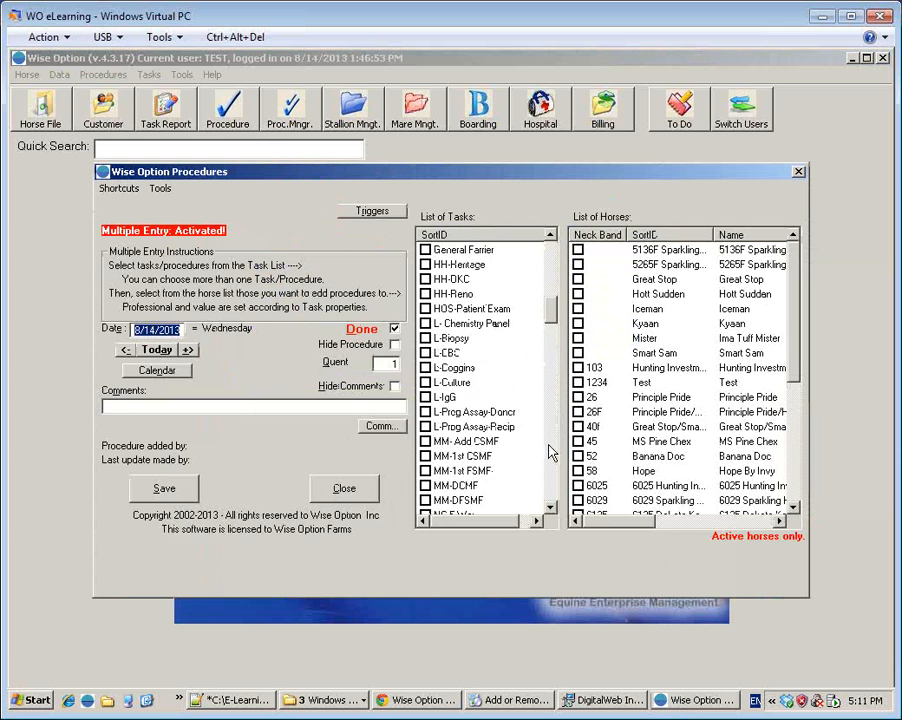
pyautogui.doubleClick(440, 250)
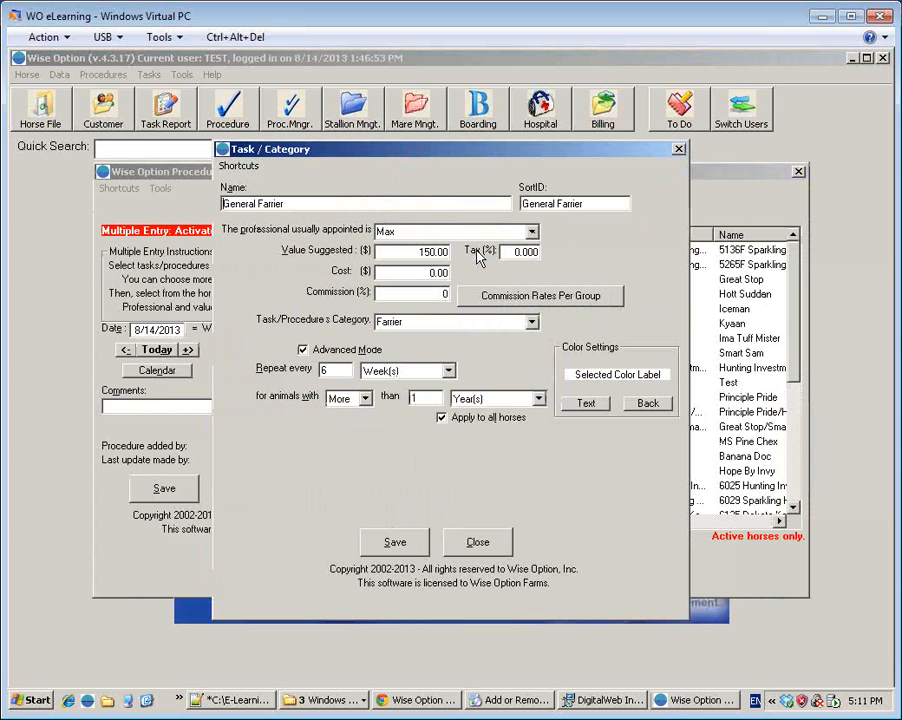
# - Review the General Farrier task's suggested value and the professionals available as its usual appointee
pyautogui.click(393, 253)
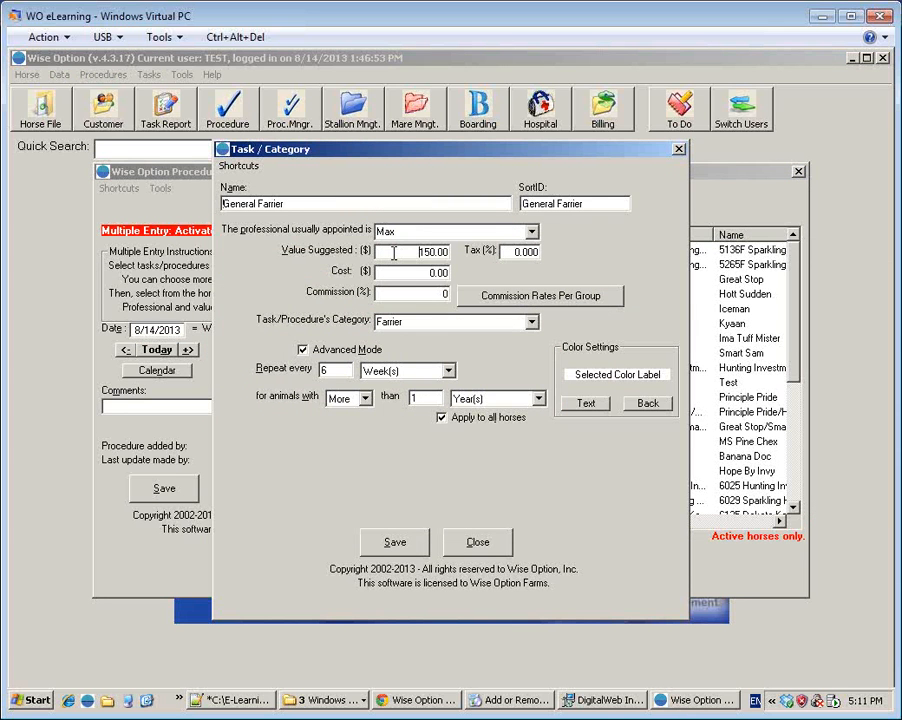
pyautogui.doubleClick(393, 253)
pyautogui.click(532, 232)
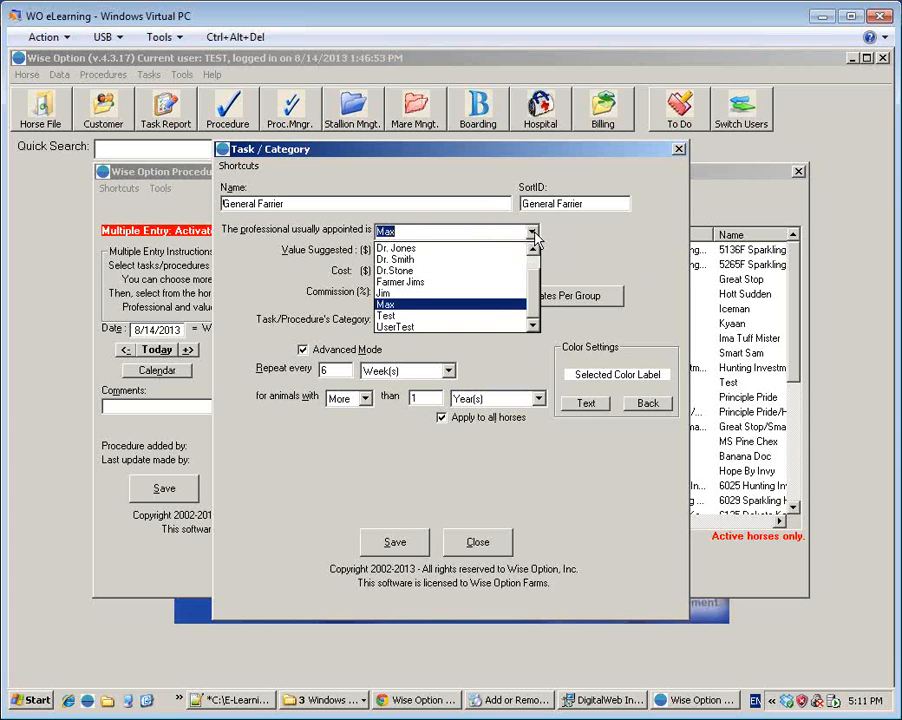
pyautogui.click(535, 236)
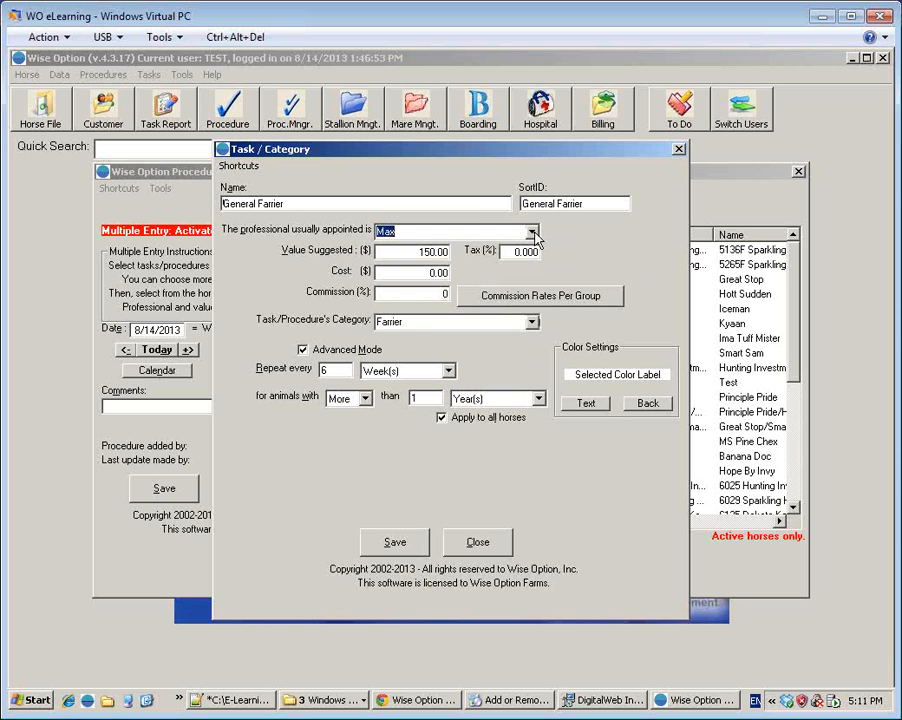
# - Close the General Farrier properties and the multiple-horse entry, and list today's done procedures in the Procedure Manager
pyautogui.click(474, 543)
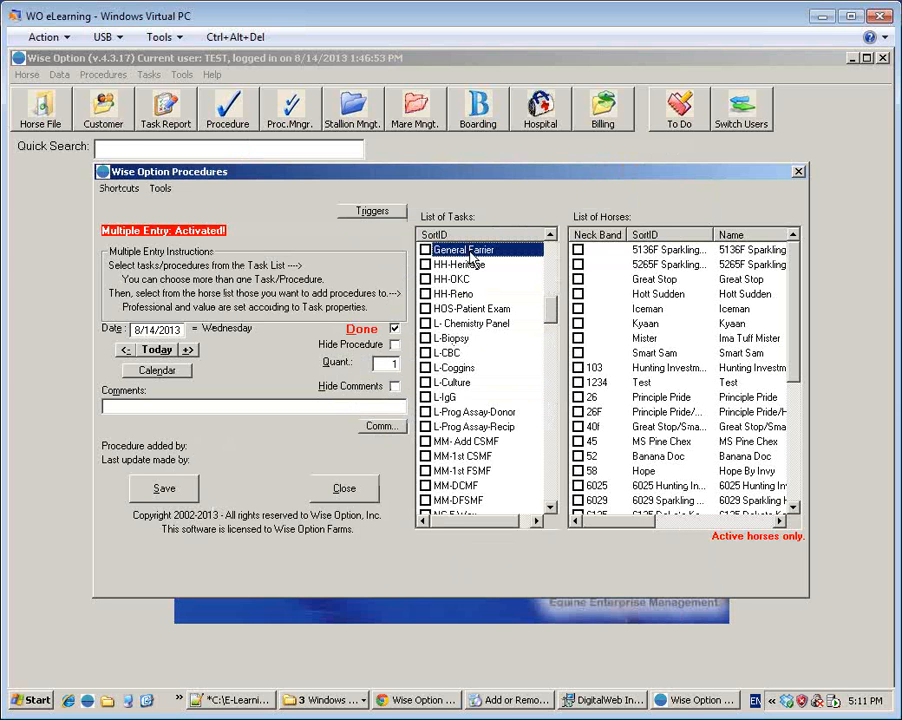
pyautogui.press('Escape')
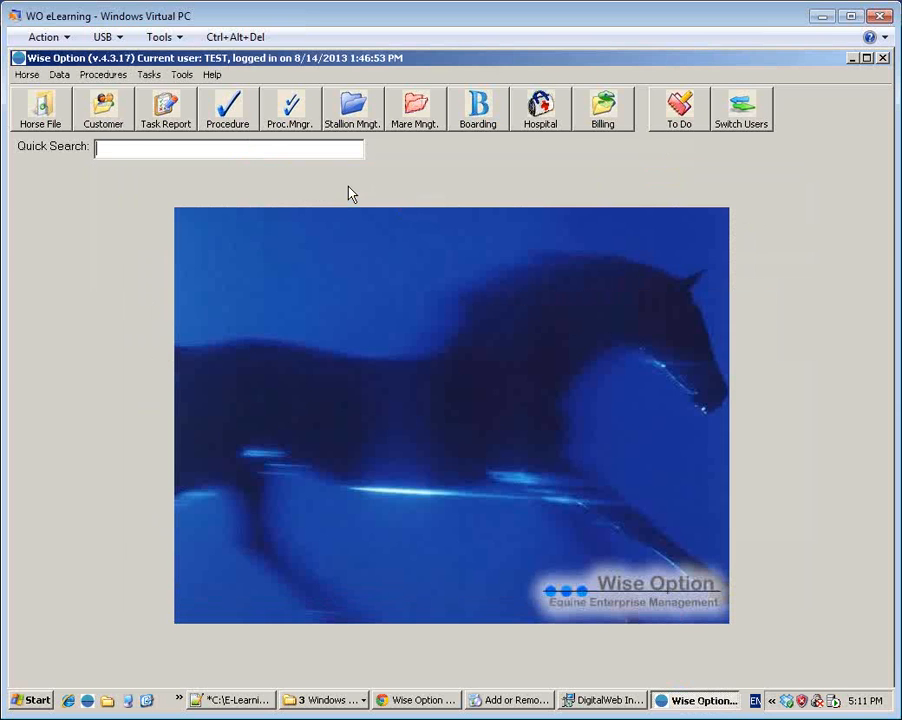
pyautogui.click(300, 122)
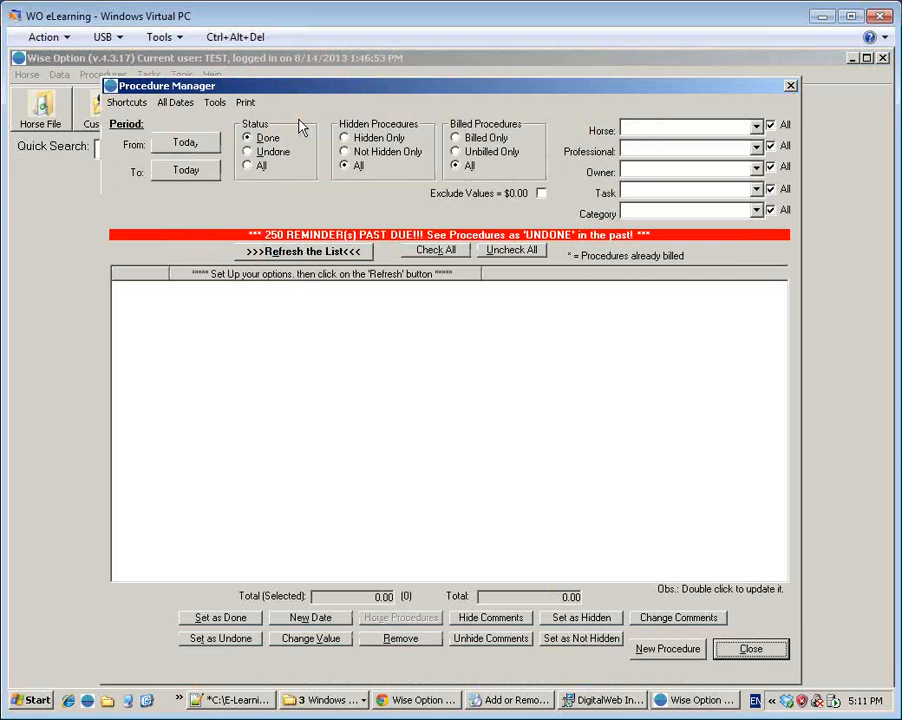
pyautogui.click(330, 252)
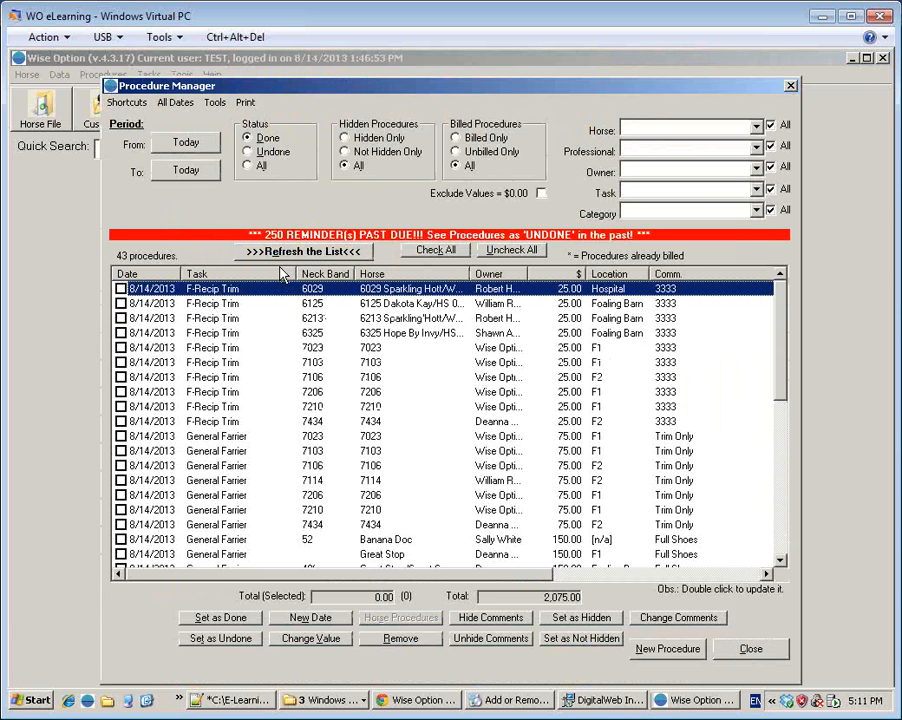
# - Compare the values and comments of the "Trim Only" and "Full Shoes" General Farrier procedures, and close the Procedure Manager
pyautogui.click(237, 438)
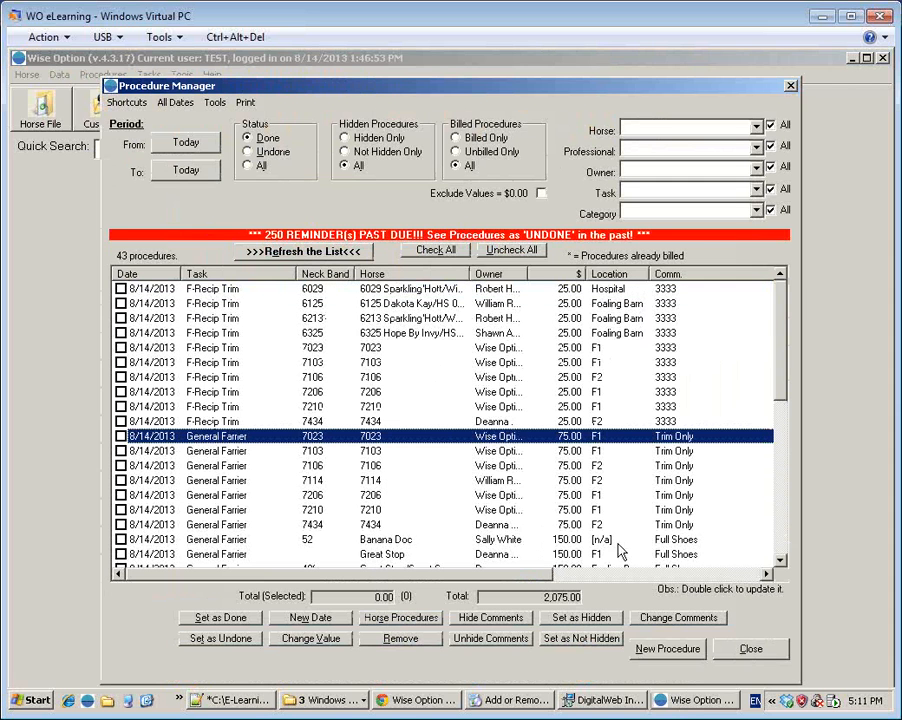
pyautogui.click(780, 562)
pyautogui.click(780, 562)
pyautogui.click(781, 564)
pyautogui.click(781, 564)
pyautogui.click(783, 567)
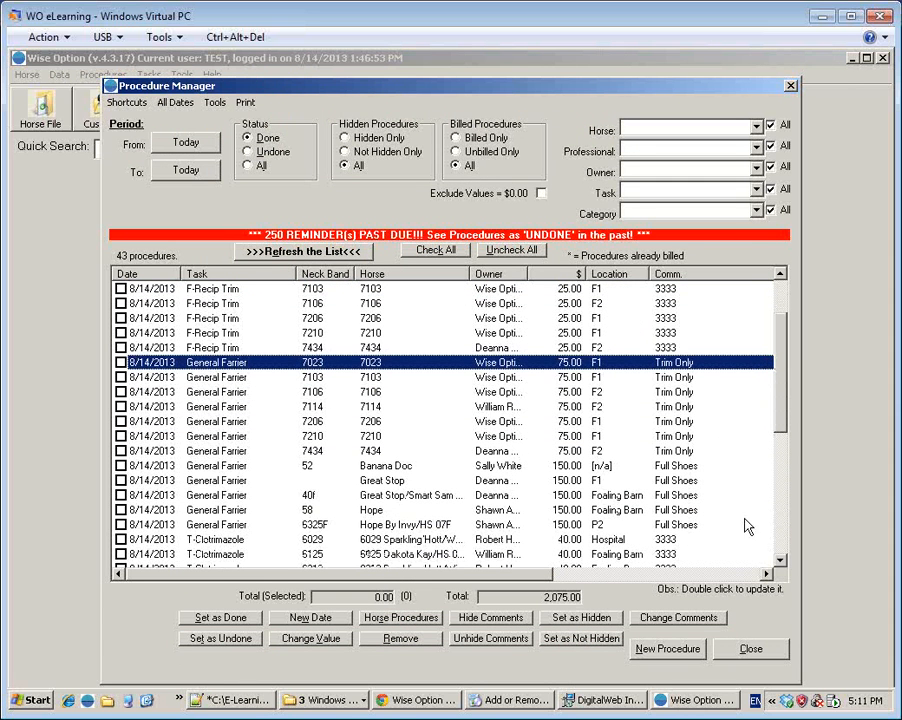
pyautogui.click(700, 468)
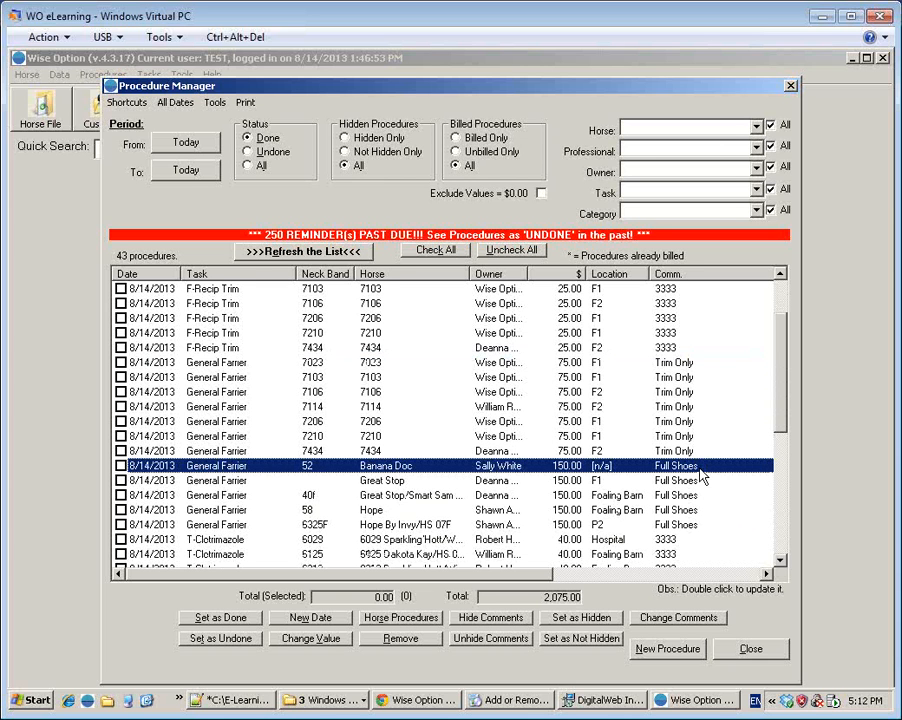
pyautogui.click(694, 365)
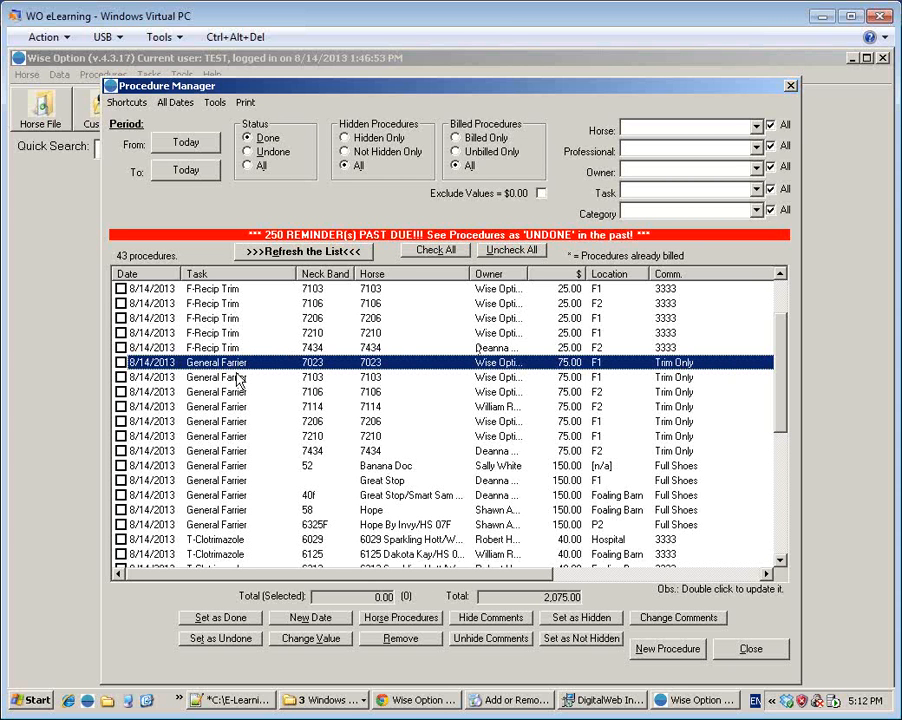
pyautogui.press('Escape')
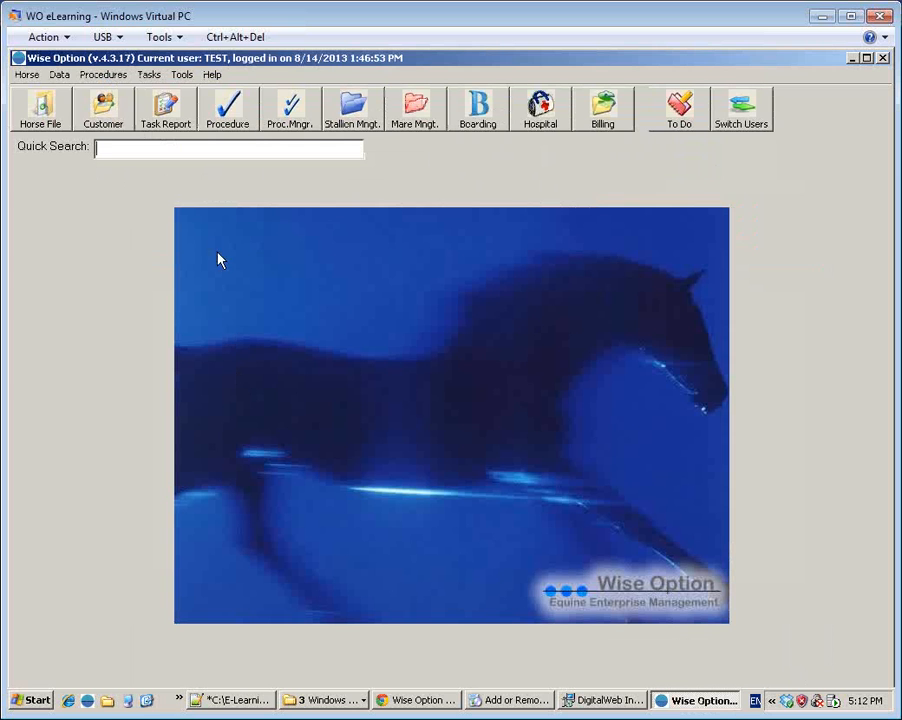
# - Open the Task Report and review the horses needing General Farrier as of today, sorted by SortID
pyautogui.click(189, 129)
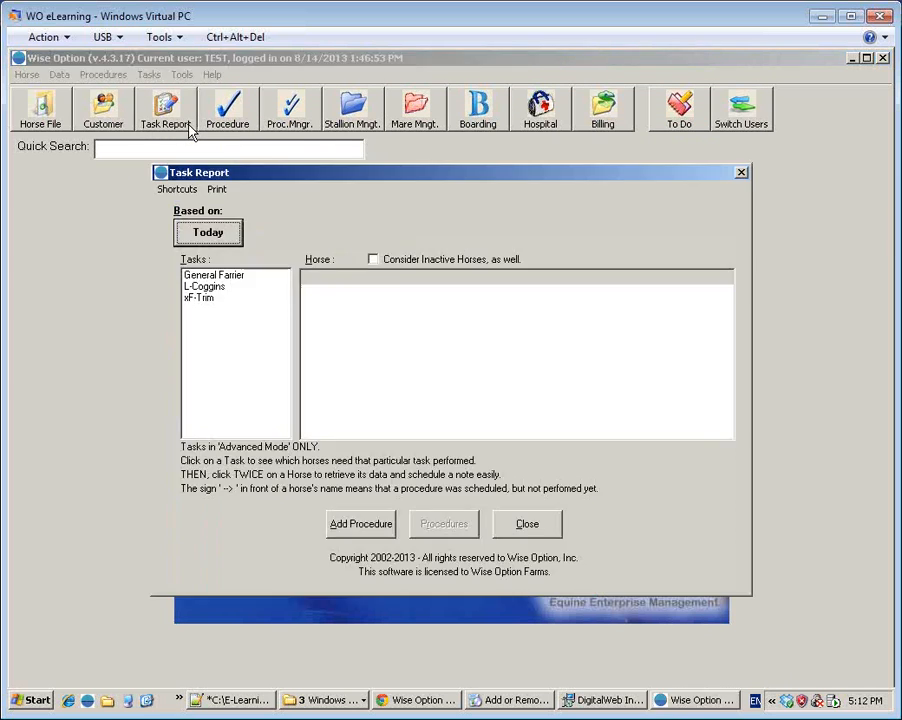
pyautogui.click(239, 284)
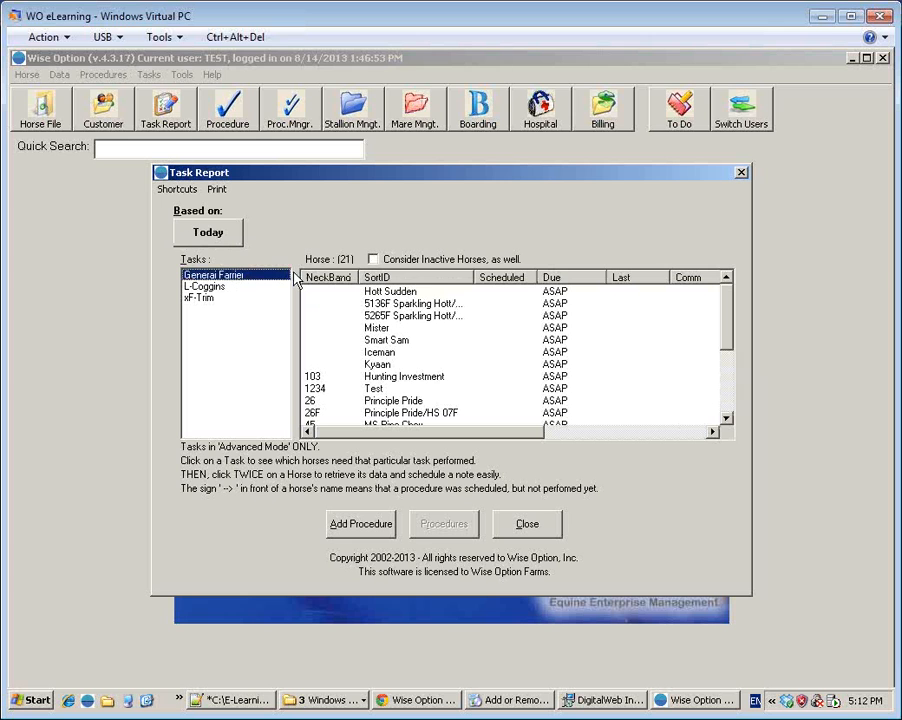
pyautogui.click(446, 281)
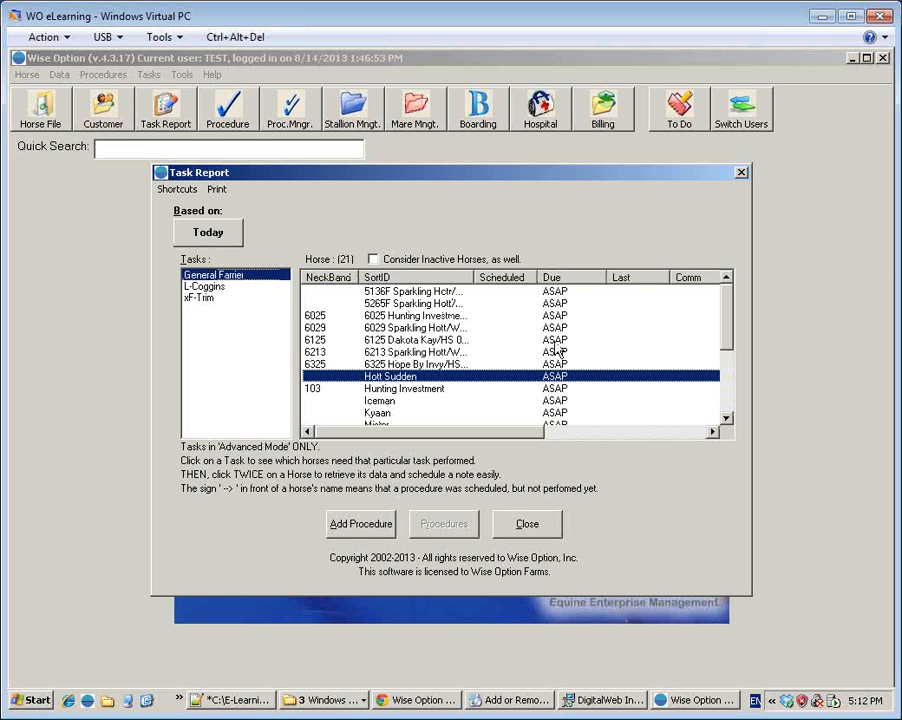
pyautogui.click(727, 420)
pyautogui.click(727, 420)
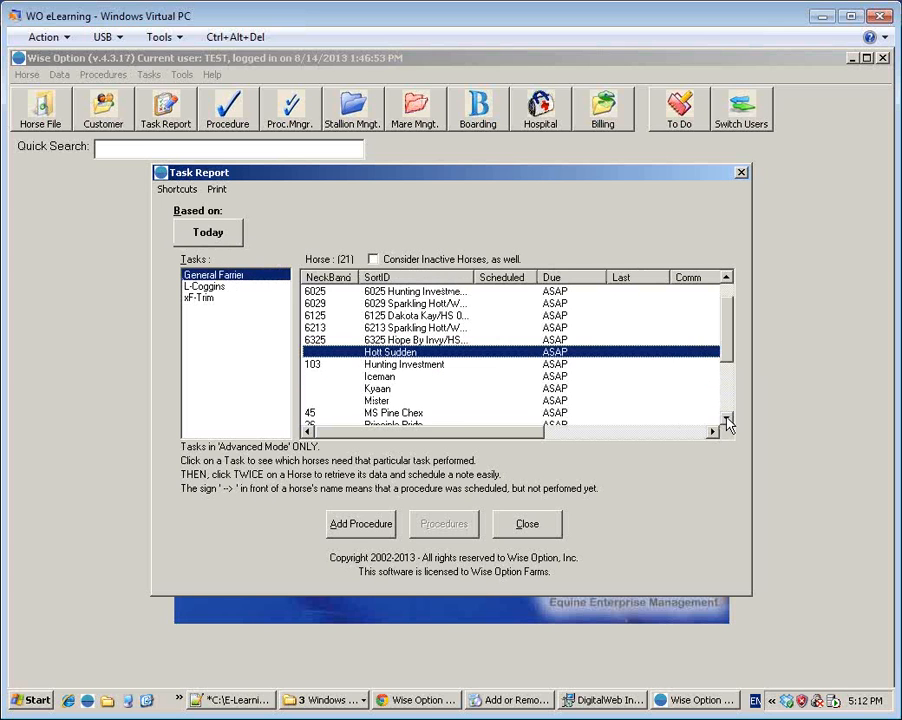
pyautogui.click(727, 420)
pyautogui.click(727, 420)
pyautogui.click(727, 420)
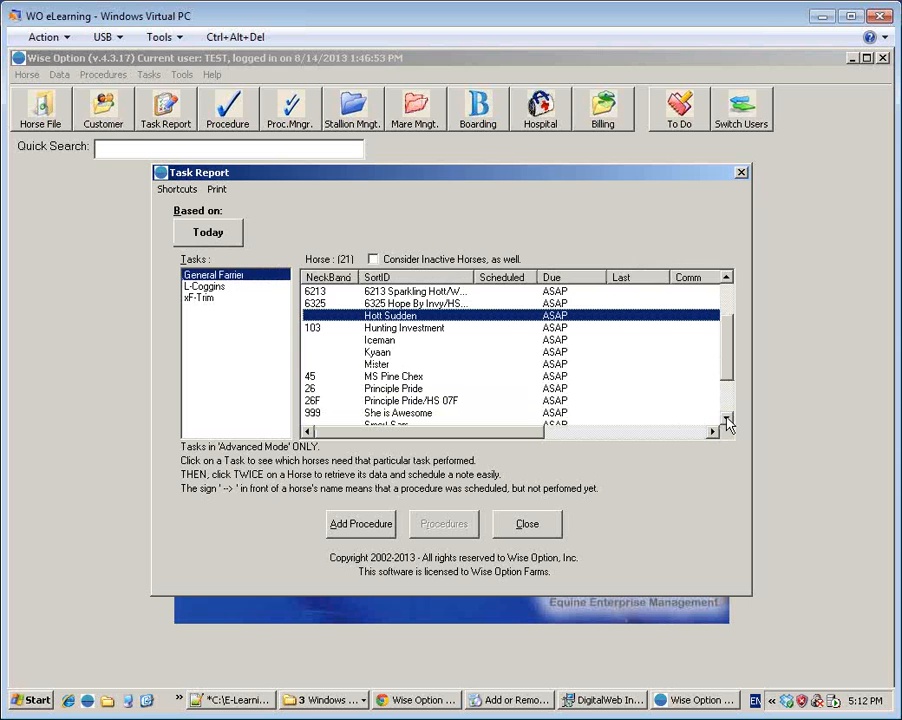
# - Set the Task Report's base date to 9/26/2013
pyautogui.click(229, 236)
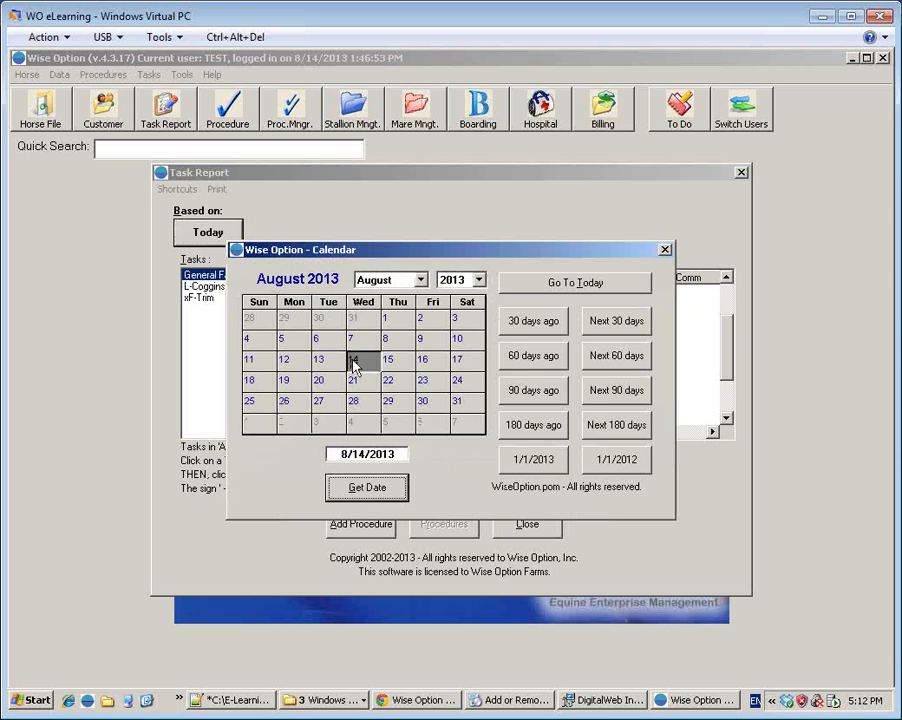
pyautogui.click(363, 425)
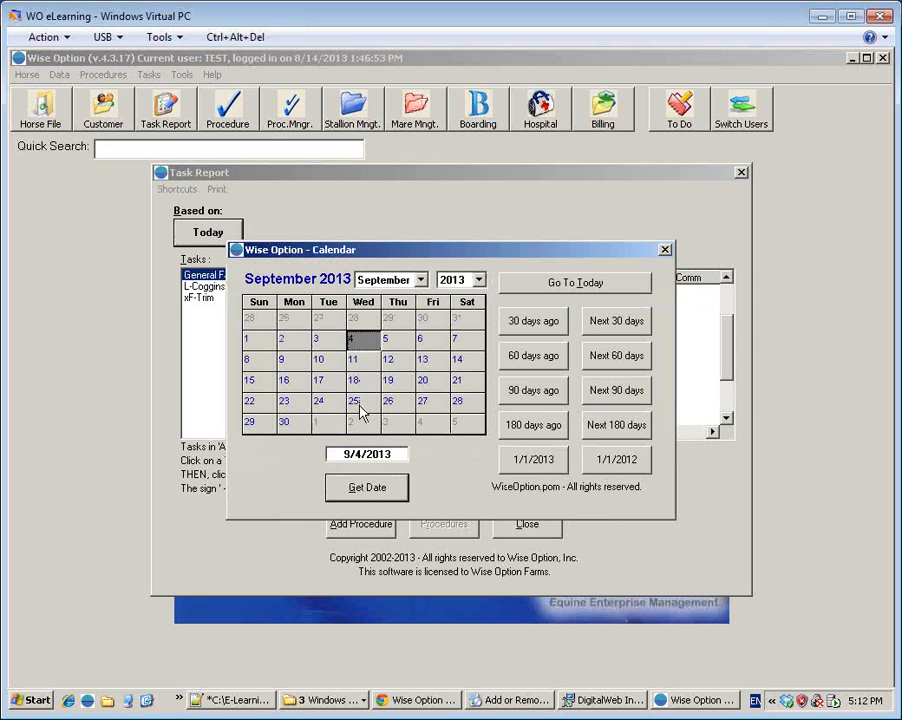
pyautogui.click(396, 409)
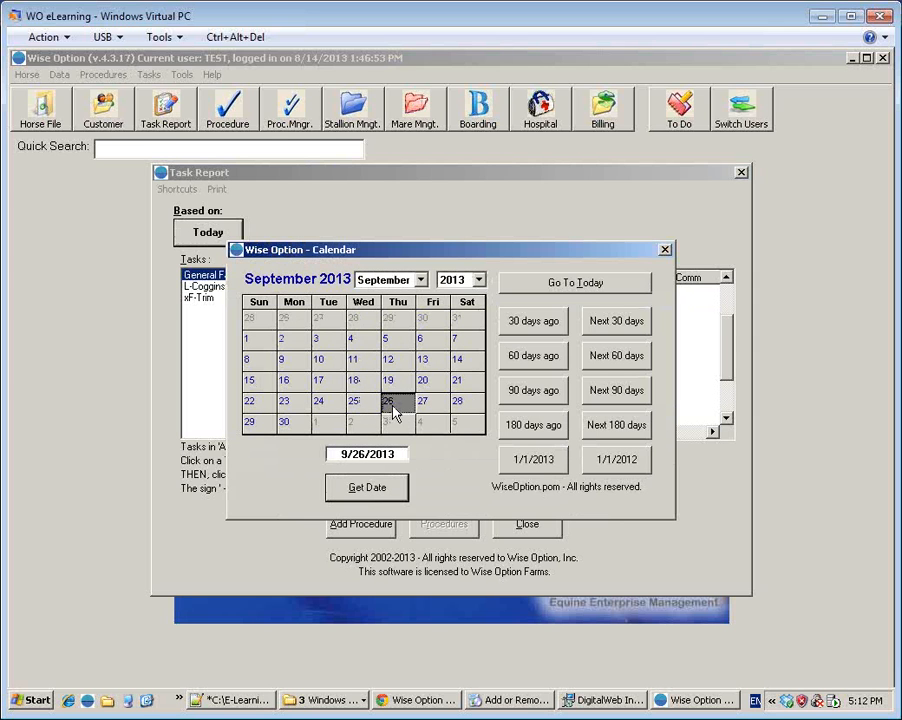
pyautogui.click(369, 488)
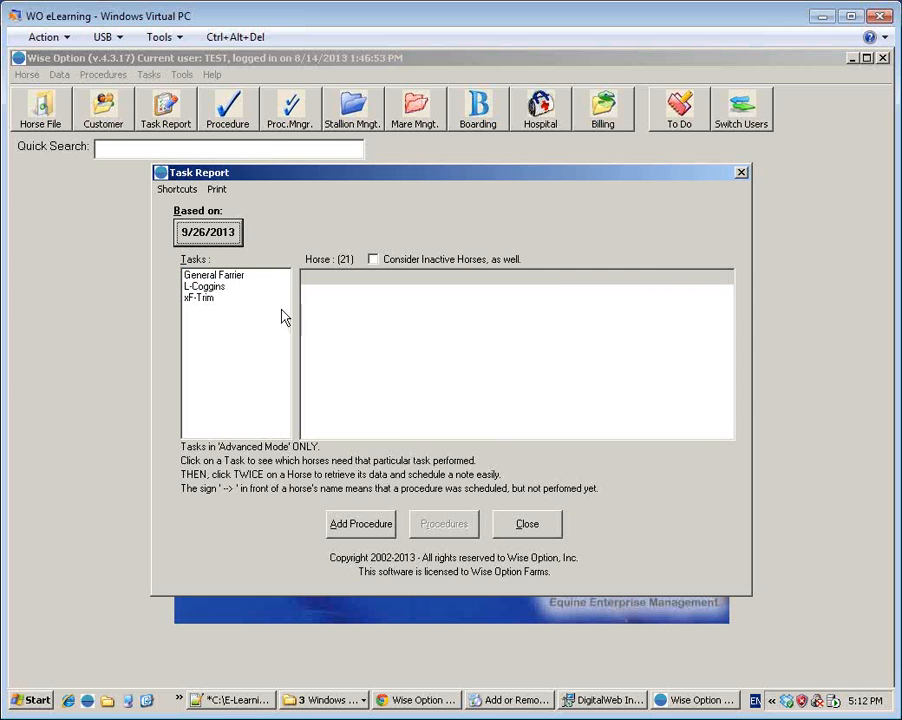
# - Examine the due dates, last dates and comments of the horses listed for General Farrier, including horse 7023, and close the report
pyautogui.click(232, 277)
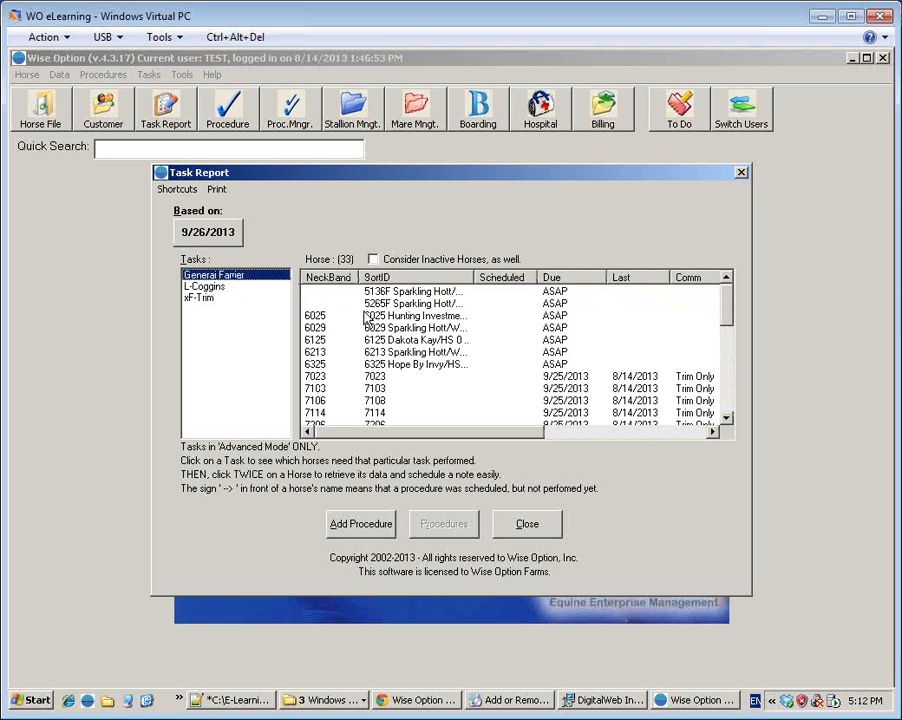
pyautogui.click(727, 418)
pyautogui.click(728, 418)
pyautogui.click(728, 418)
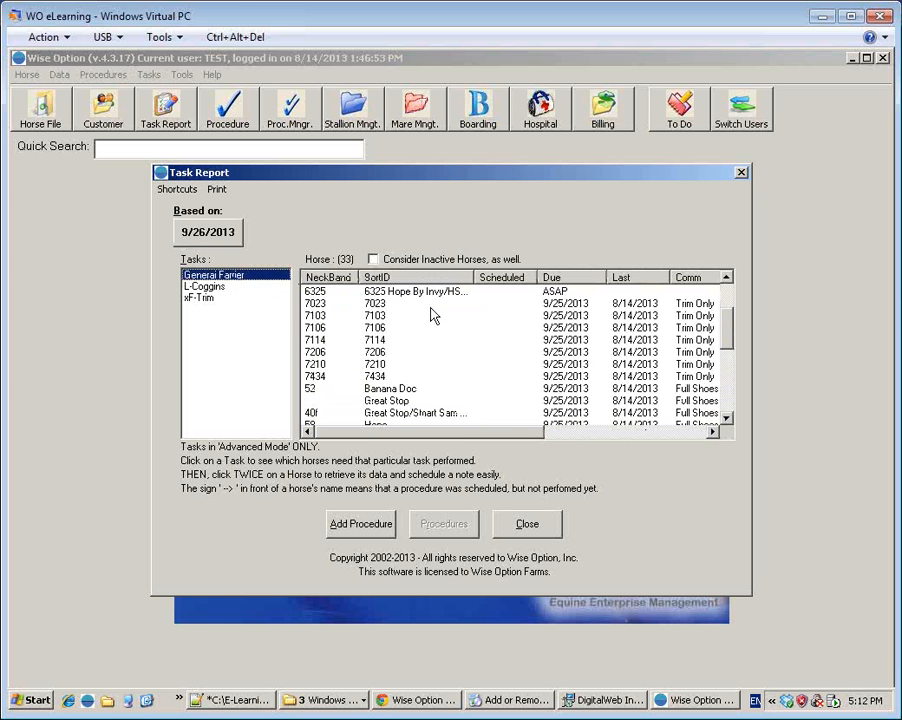
pyautogui.click(390, 305)
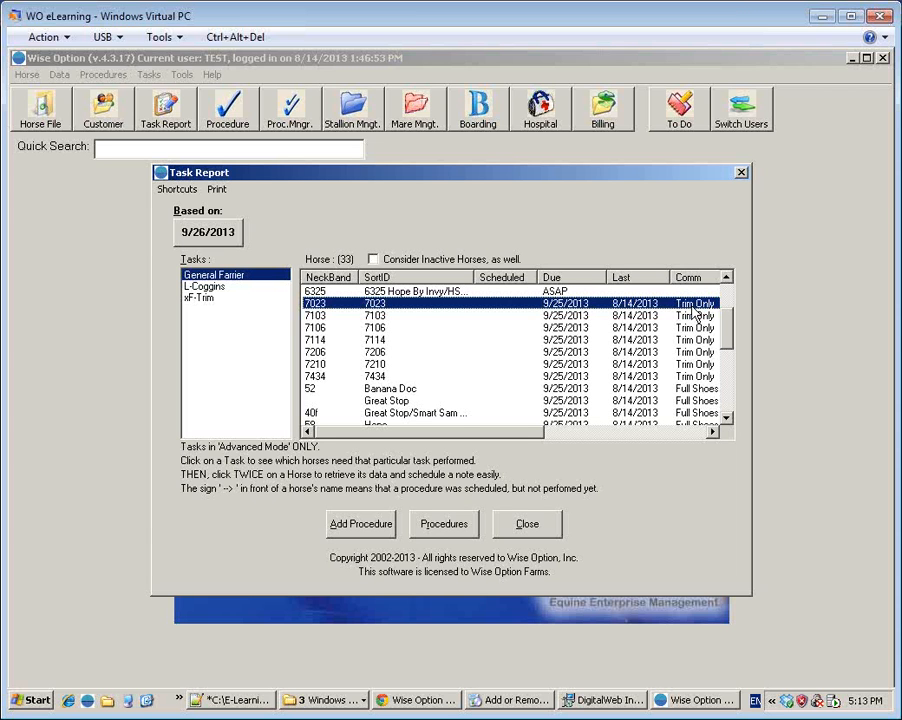
pyautogui.doubleClick(693, 306)
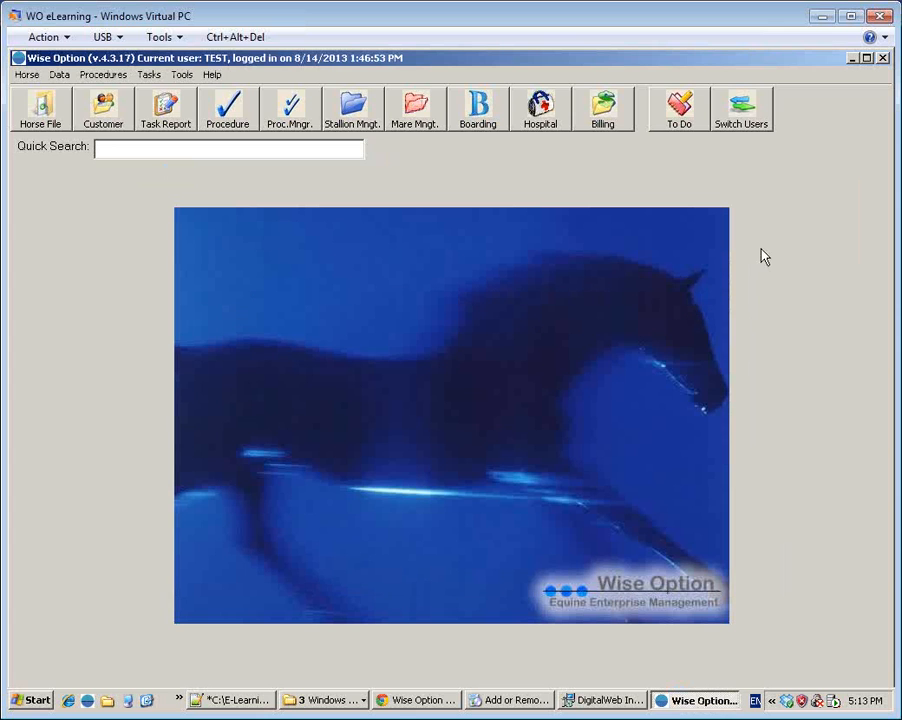